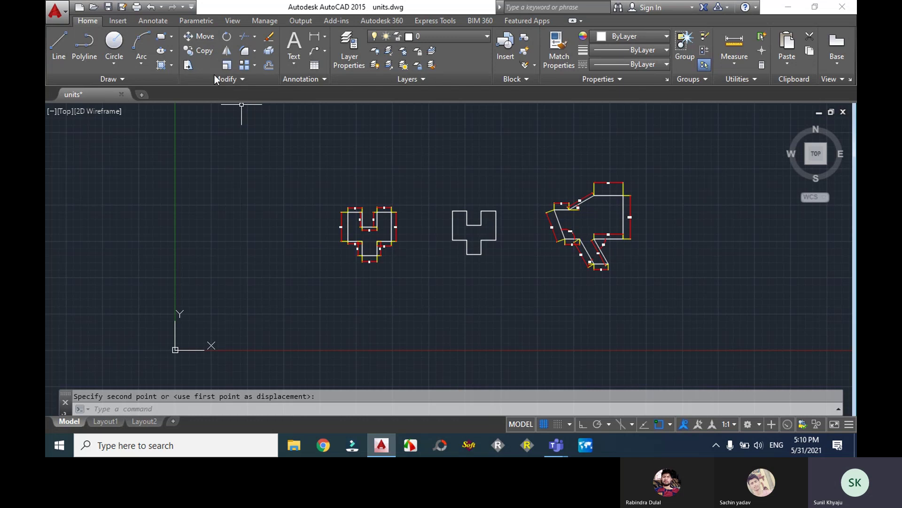
Show the list of ribbon tabs available for display, and dismiss it without changing any.
right_click(849, 58)
mouse_move(842, 63)
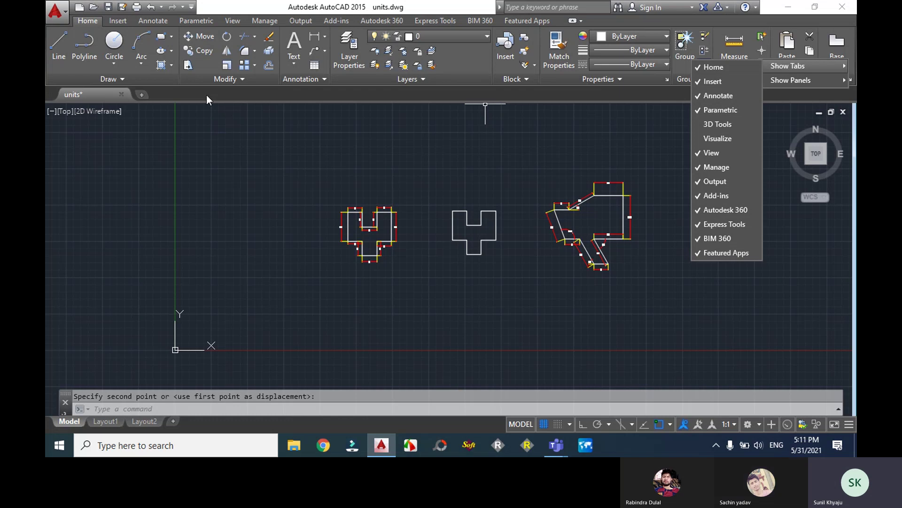
left_click(517, 303)
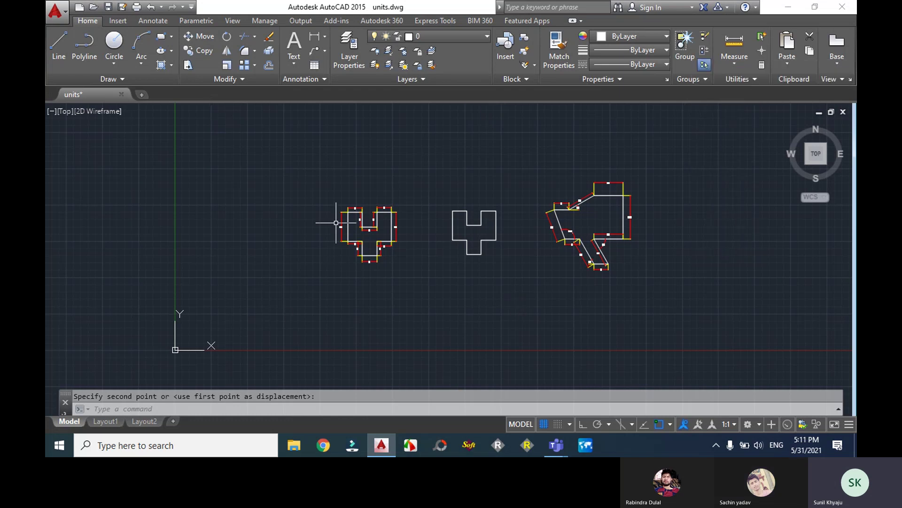
Window-select the entire leftmost dimensioned shape together with all its dimensions, and clear the selection.
scroll(363, 241, "up", 6)
scroll(364, 204, "up", 2)
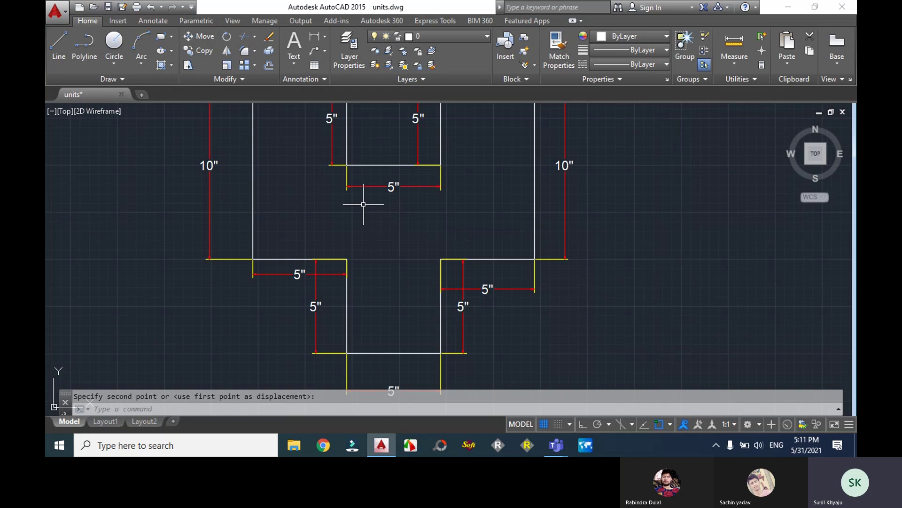
scroll(362, 216, "up", 2)
scroll(363, 214, "down", 6)
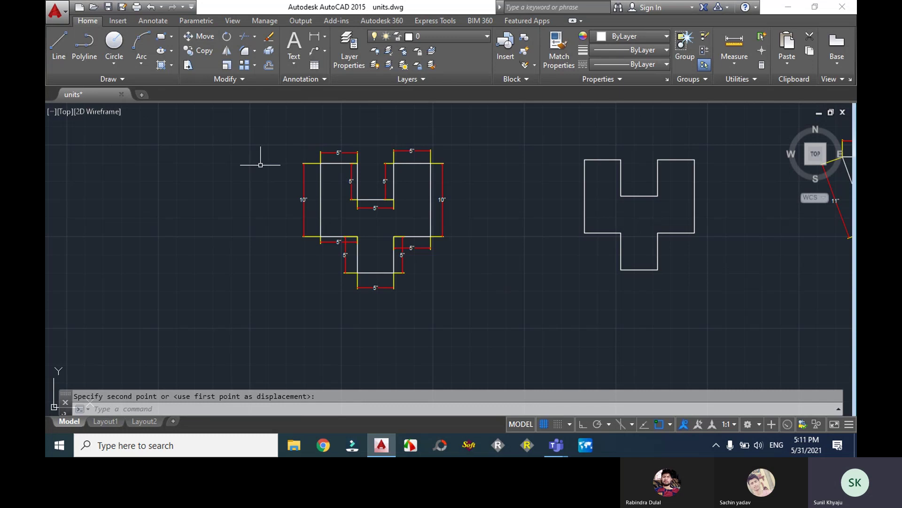
left_click(254, 131)
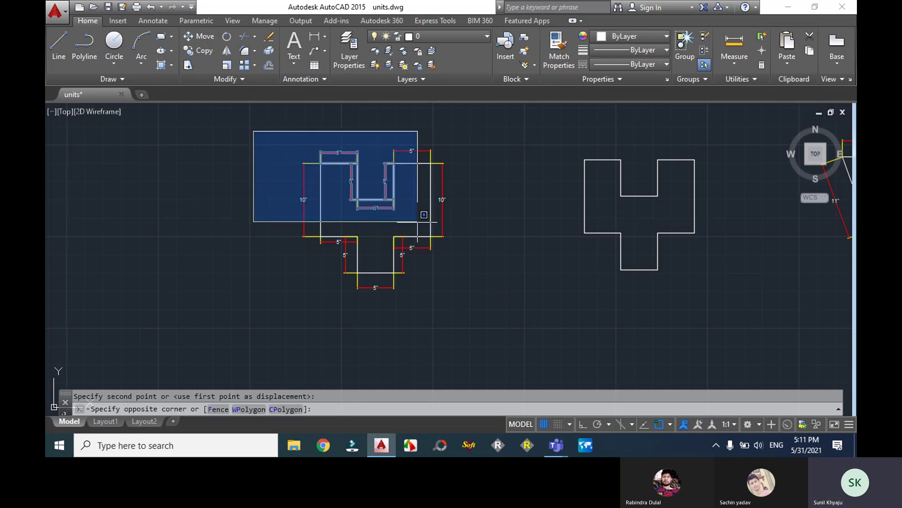
left_click(478, 305)
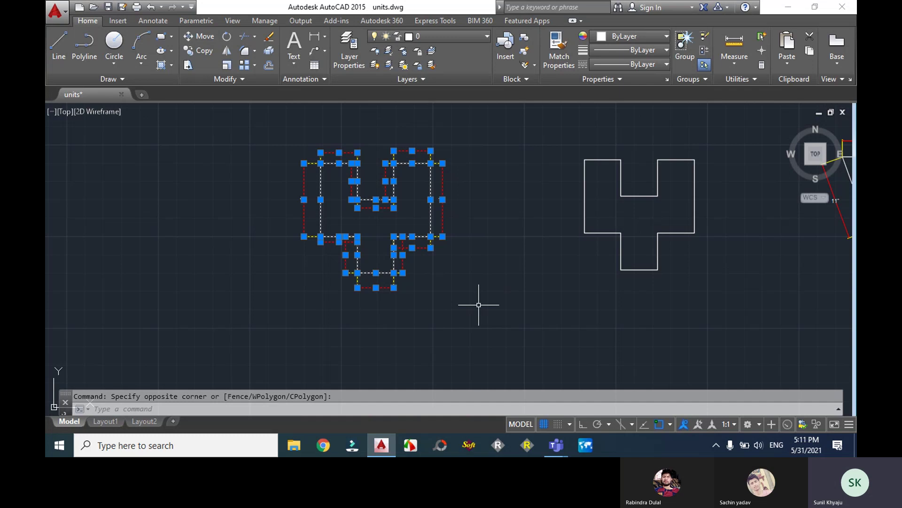
key("Escape")
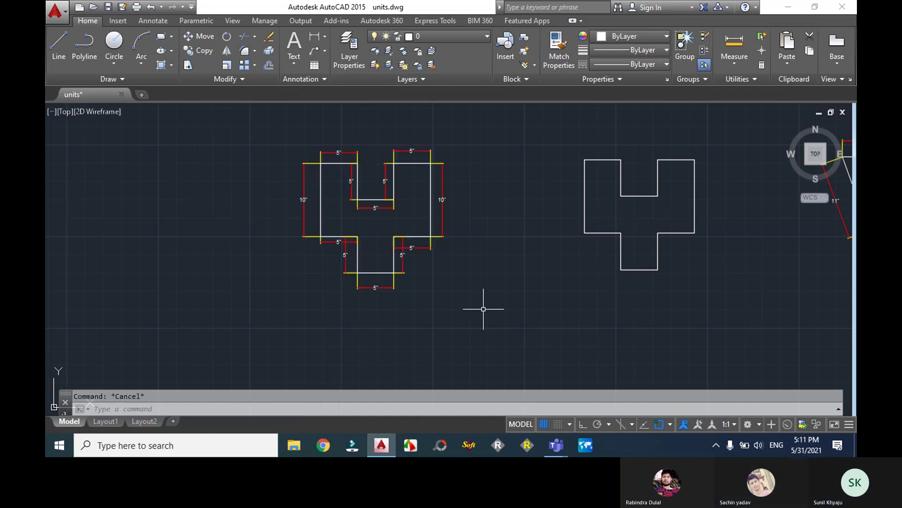
Window-select the leftmost shape short of its right vertical edge, taking only fully enclosed objects, and clear the selection.
left_click(268, 119)
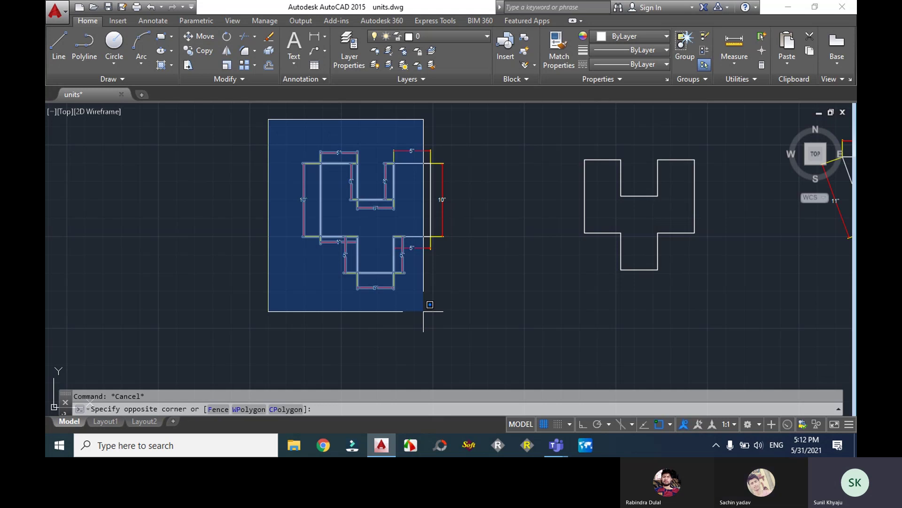
left_click(423, 311)
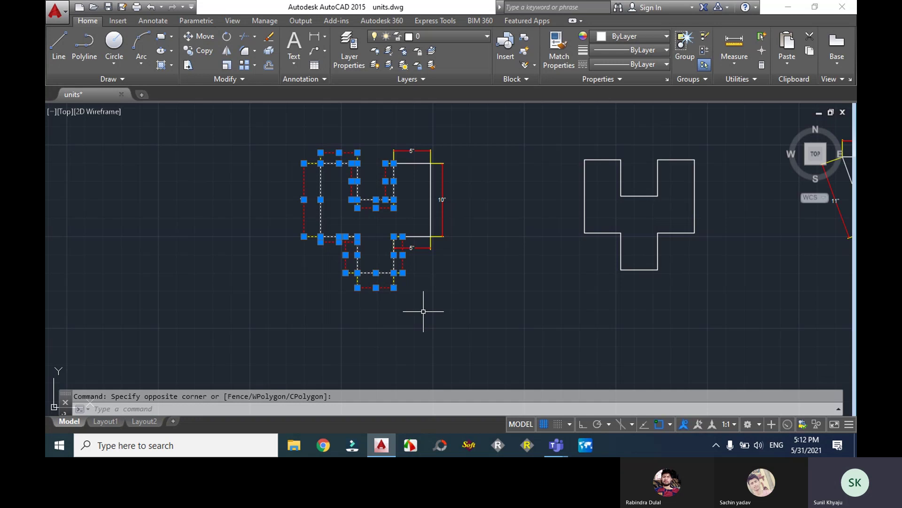
key("Escape")
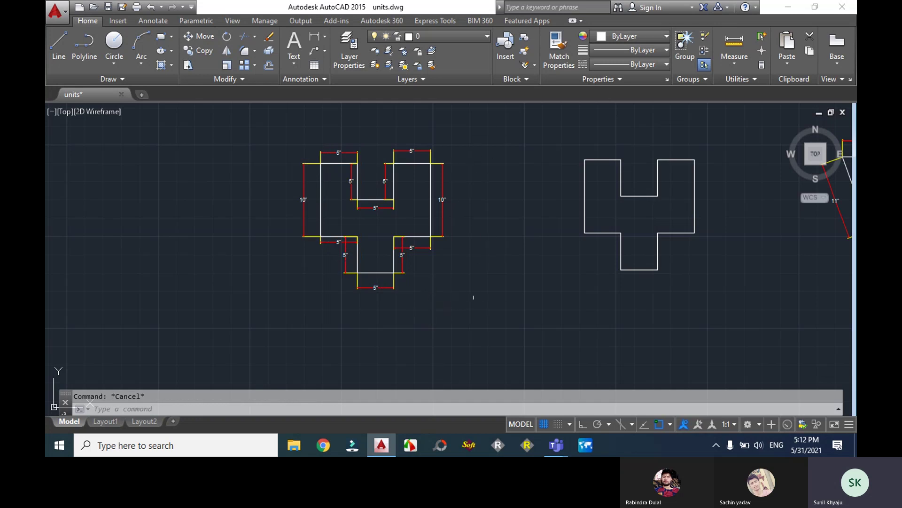
Use a crossing selection over the lower part of the leftmost dimensioned shape, and clear the selection.
left_click(469, 297)
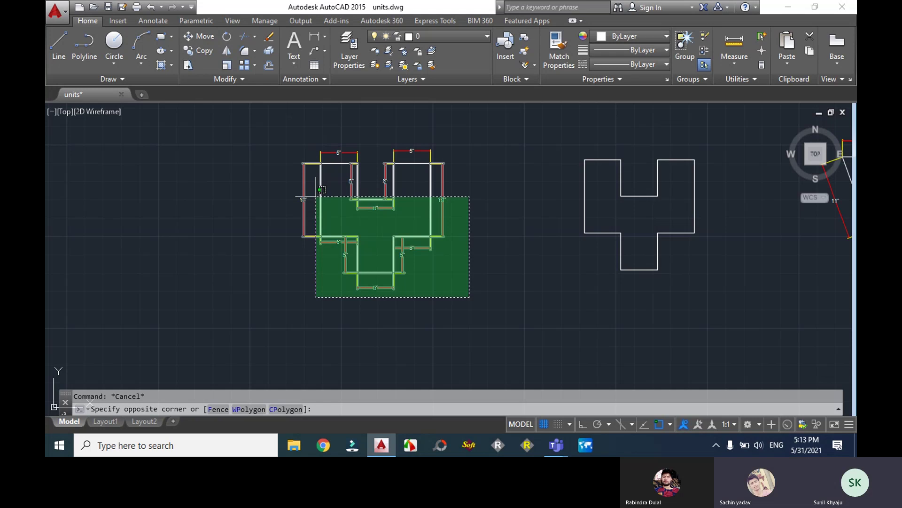
left_click(316, 197)
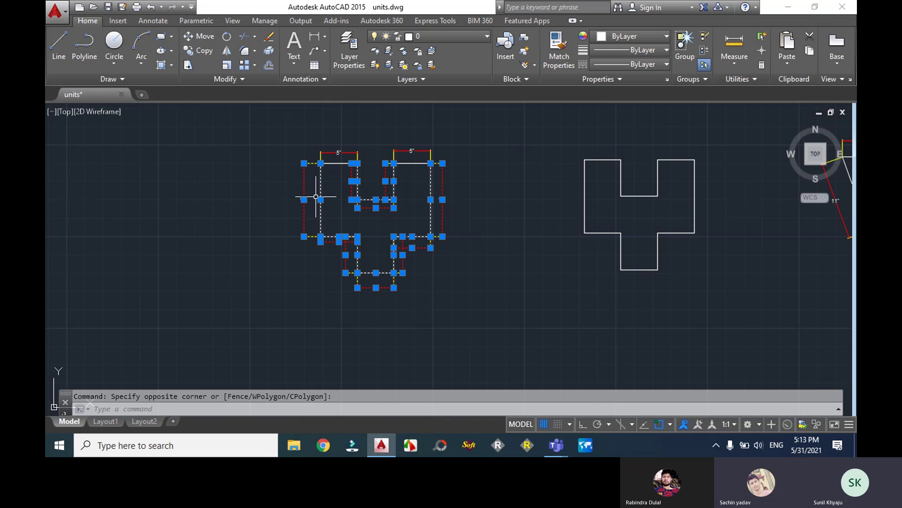
key("Escape")
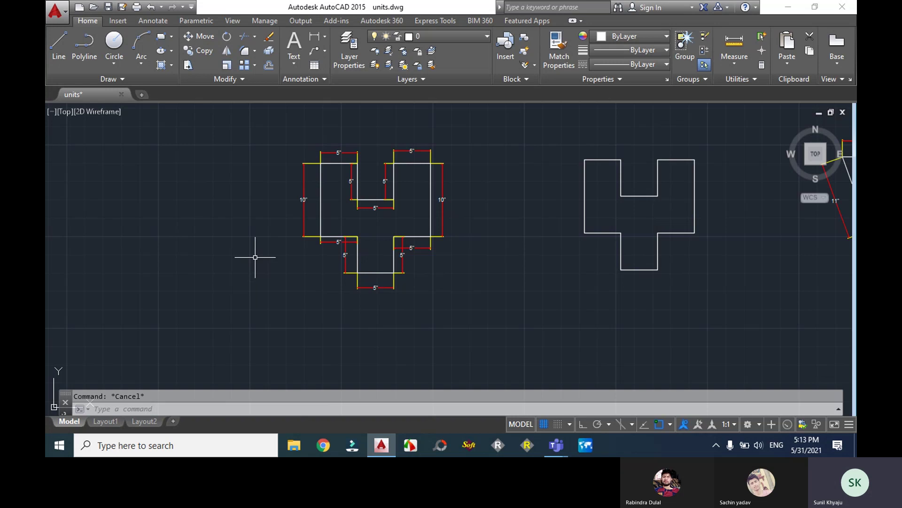
Preview a full window selection on the leftmost shape, cancel it, and repeat the crossing selection over its lower part before deselecting.
left_click(265, 135)
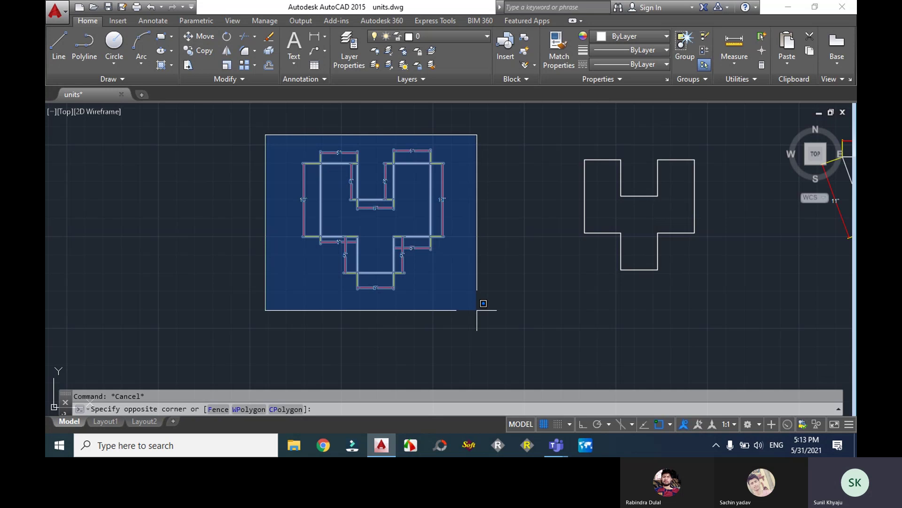
key("Escape")
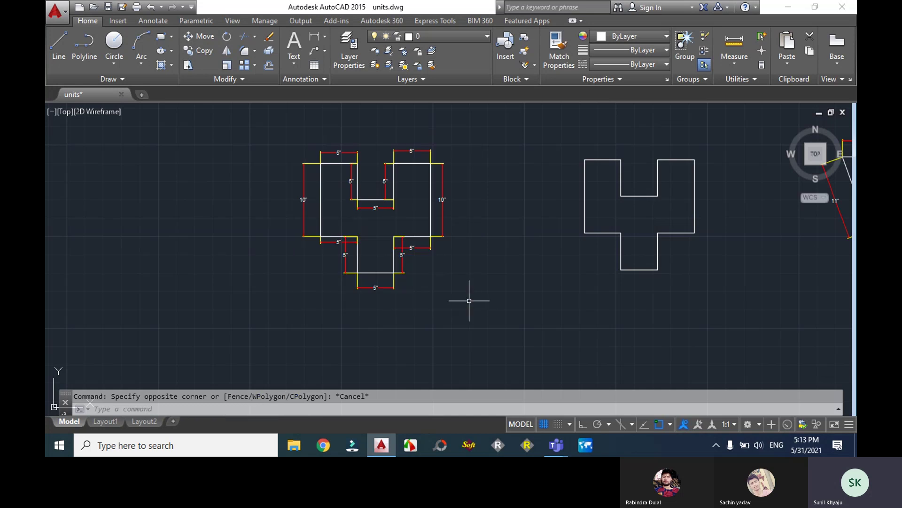
left_click(473, 301)
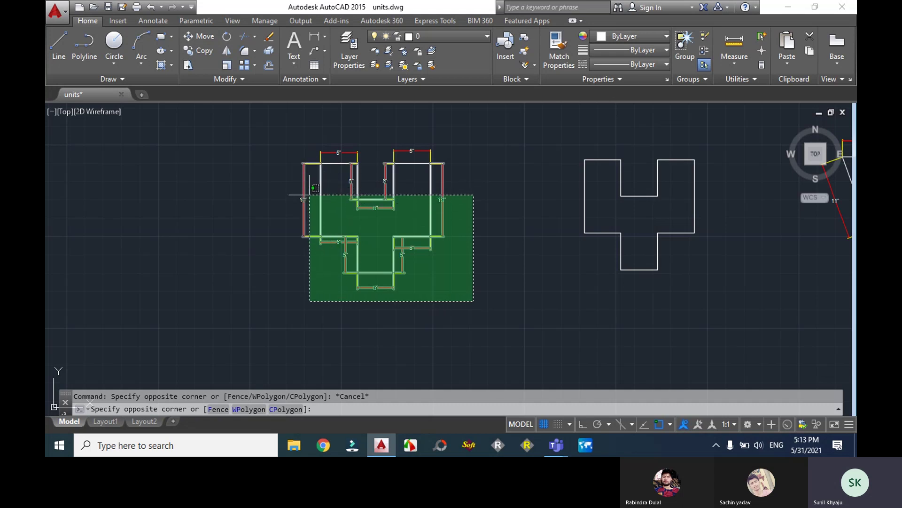
left_click(309, 193)
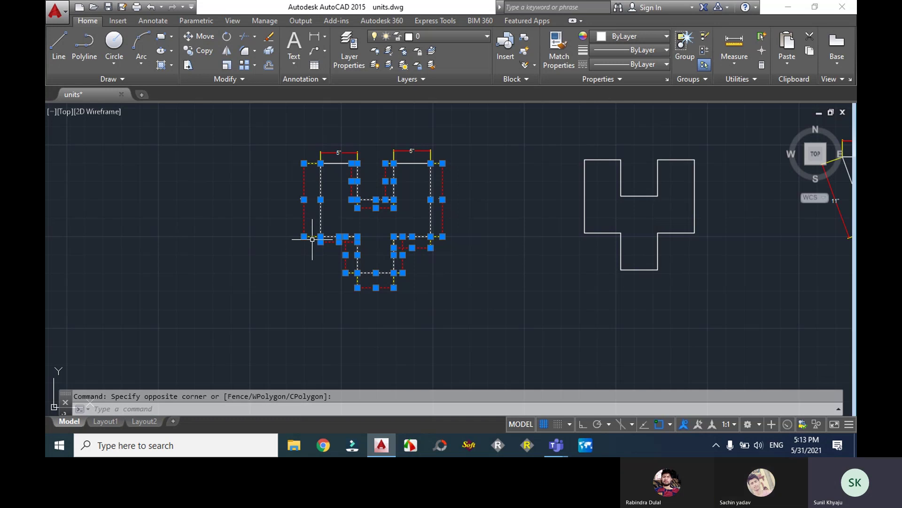
key("Escape")
Select all objects in the drawing at once, and clear the selection.
scroll(421, 272, "down", 8)
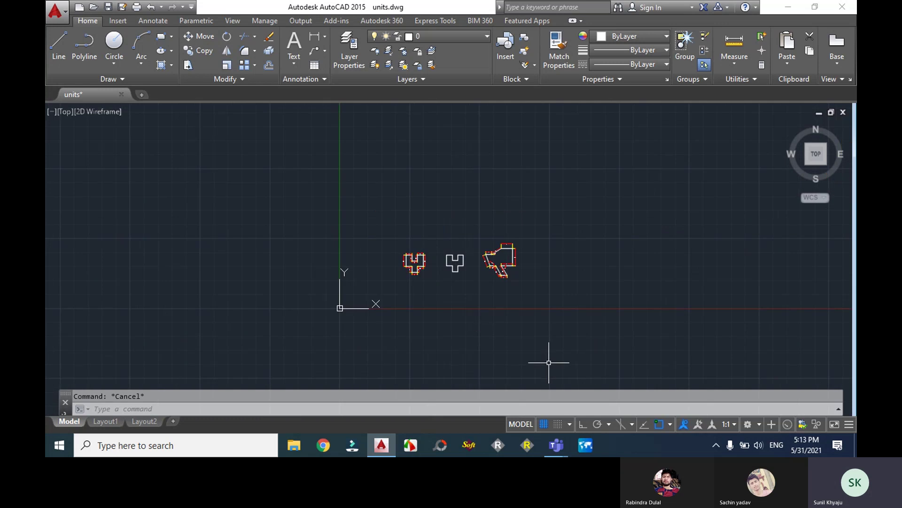
key("ctrl+a")
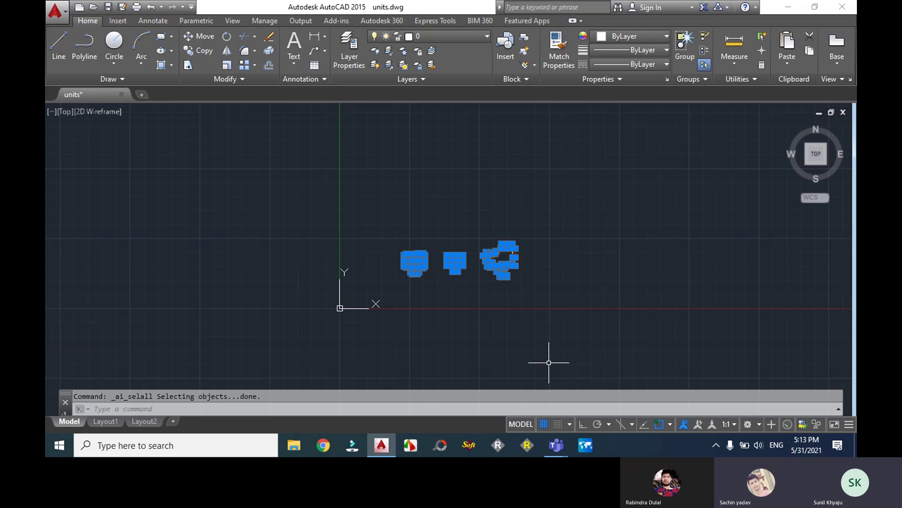
key("Escape")
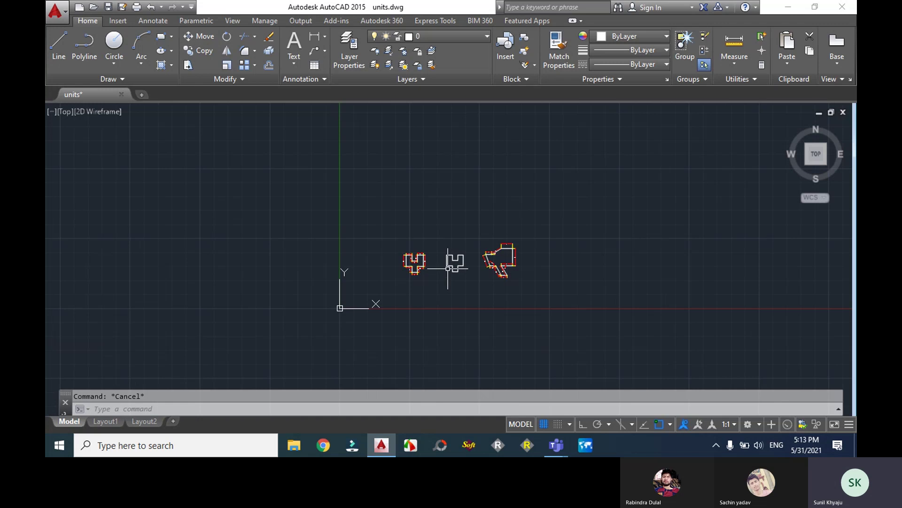
Erase the middle shape's left edge, upper-left edge and the notch's left edge with the Erase command, and undo the erasure.
scroll(448, 268, "up", 5)
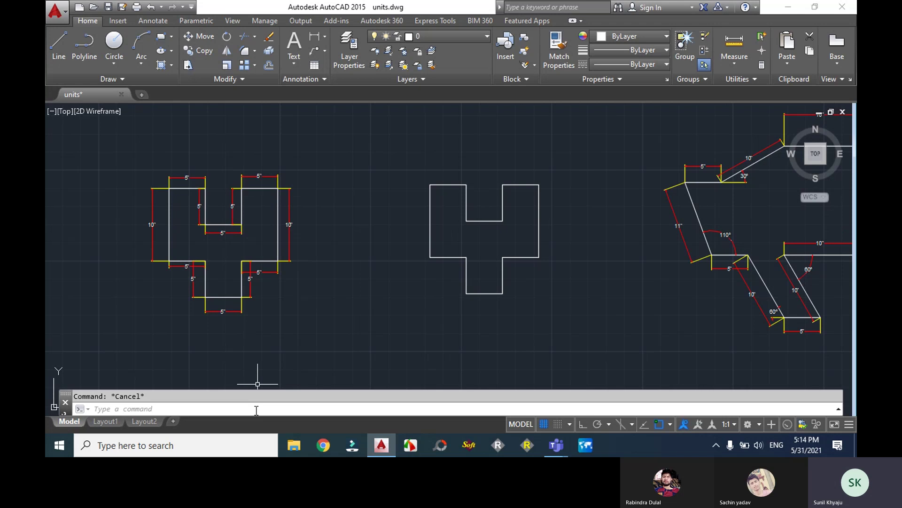
left_click(256, 410)
type("eras")
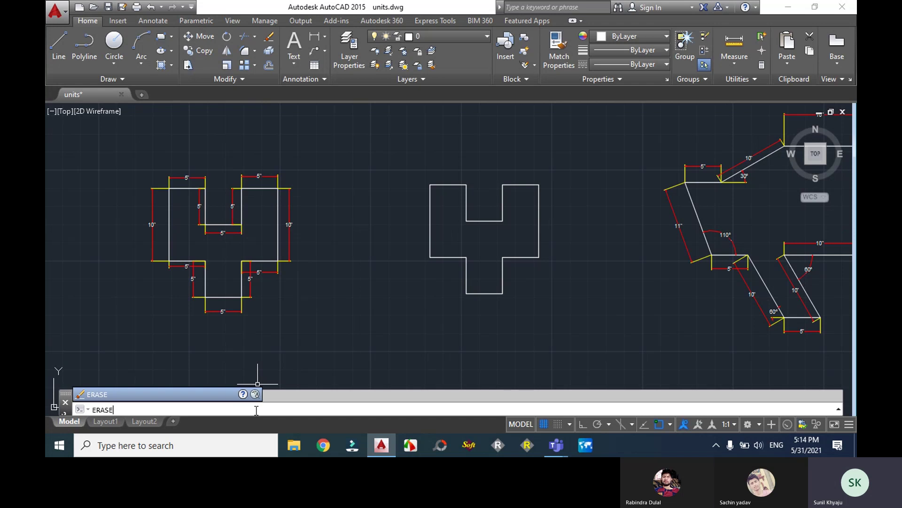
key("Return")
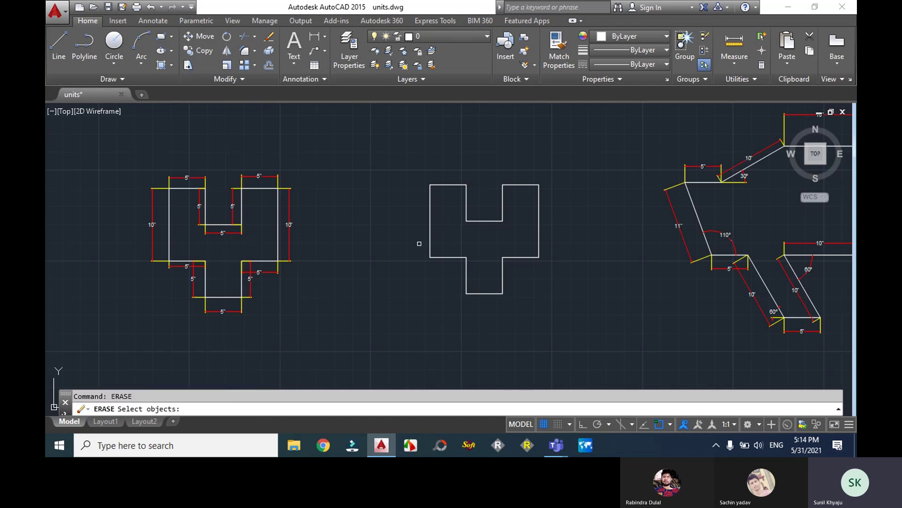
left_click(430, 233)
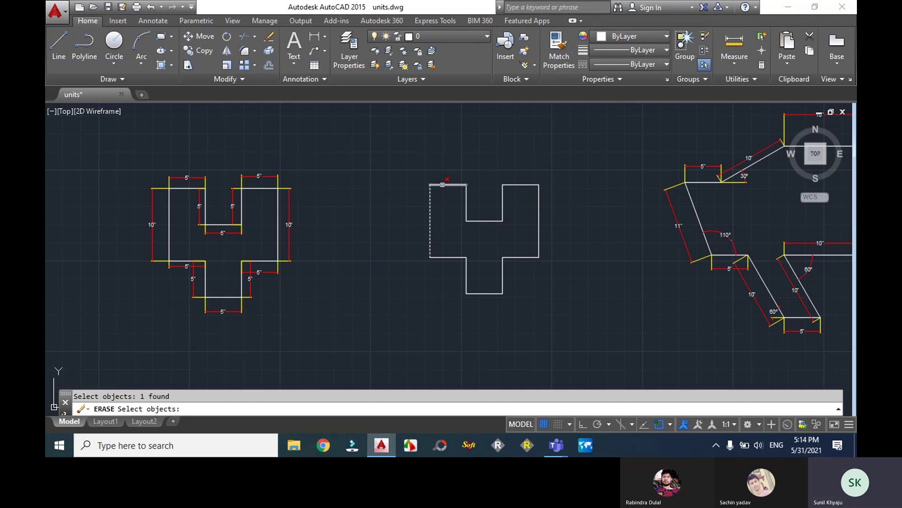
left_click(449, 185)
left_click(466, 207)
key("Return")
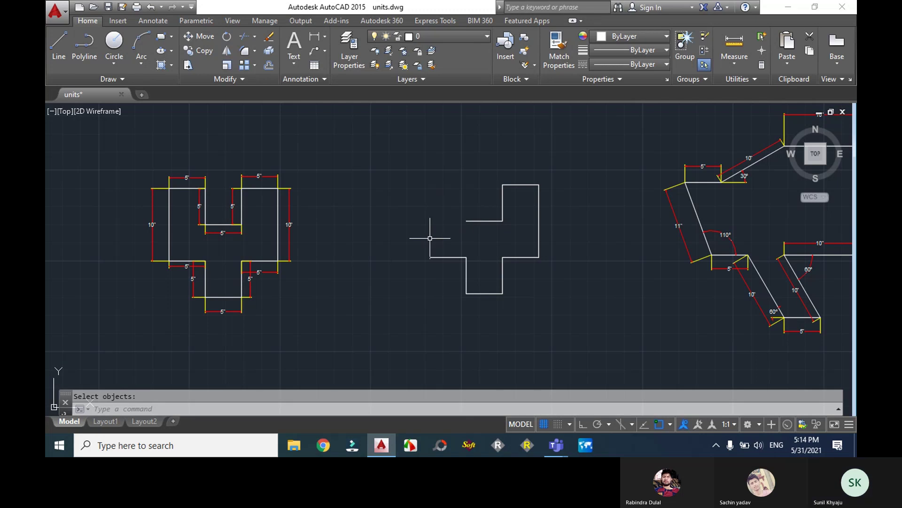
key("ctrl+z")
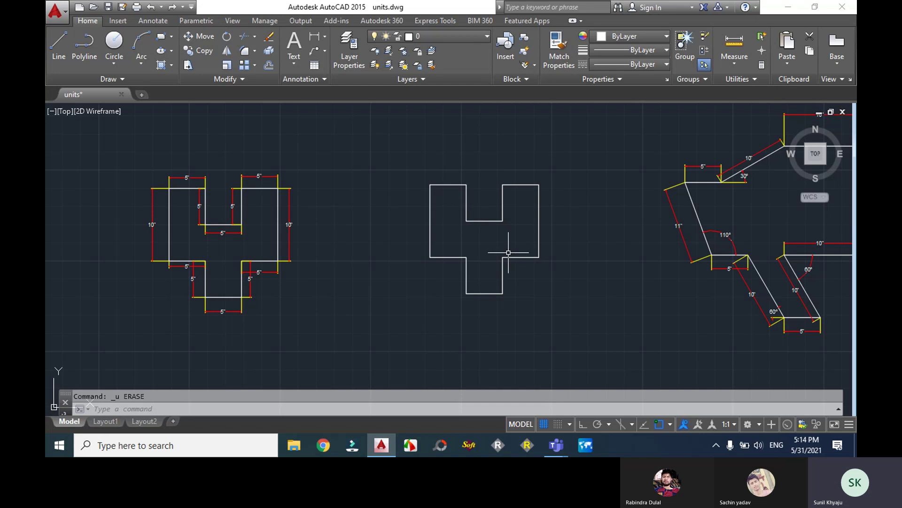
Delete the middle shape's left and upper-left edges by preselecting them with a crossing selection, and undo the deletion.
left_click(426, 228)
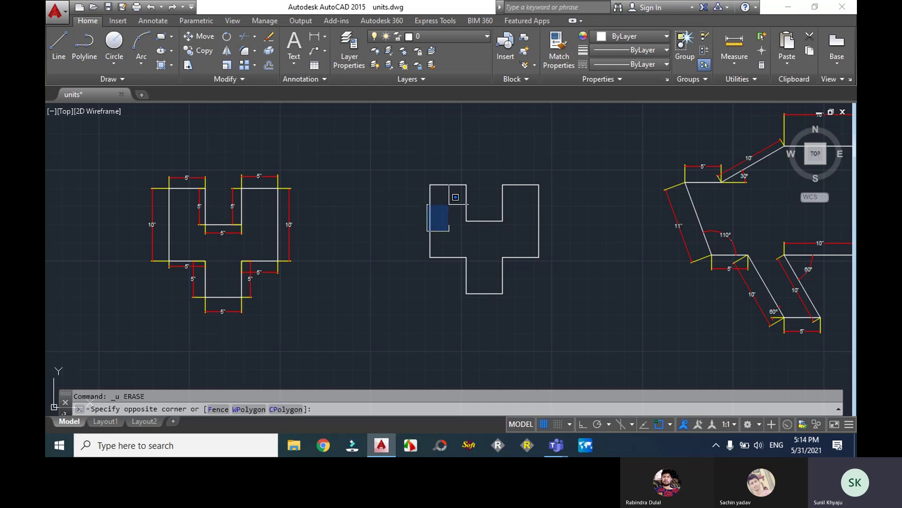
left_click(403, 151)
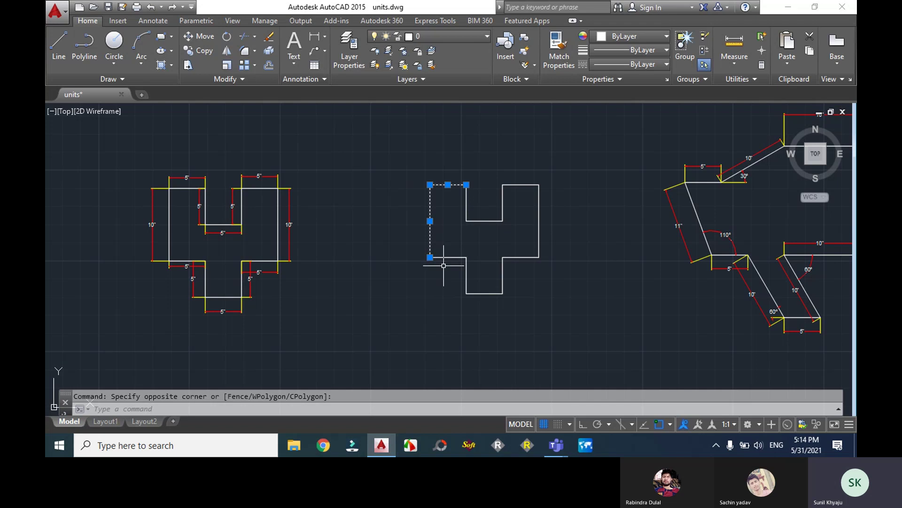
key("Delete")
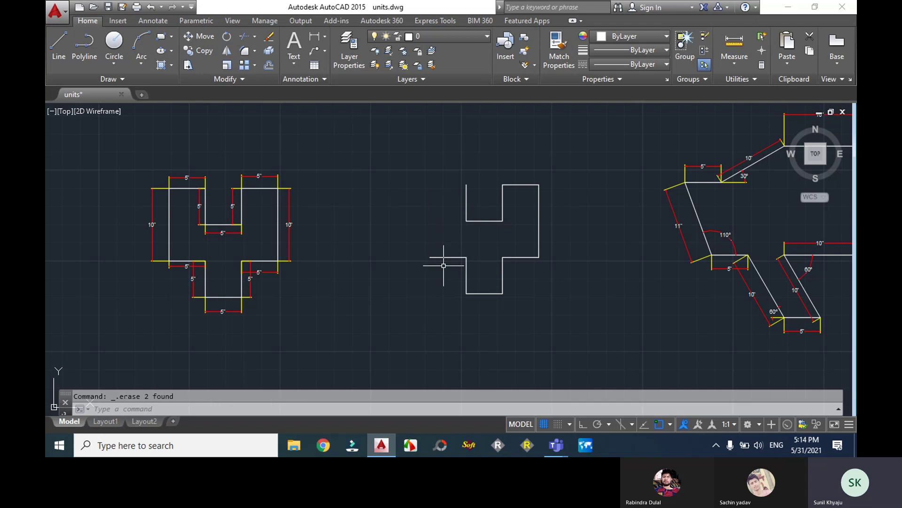
key("ctrl+z")
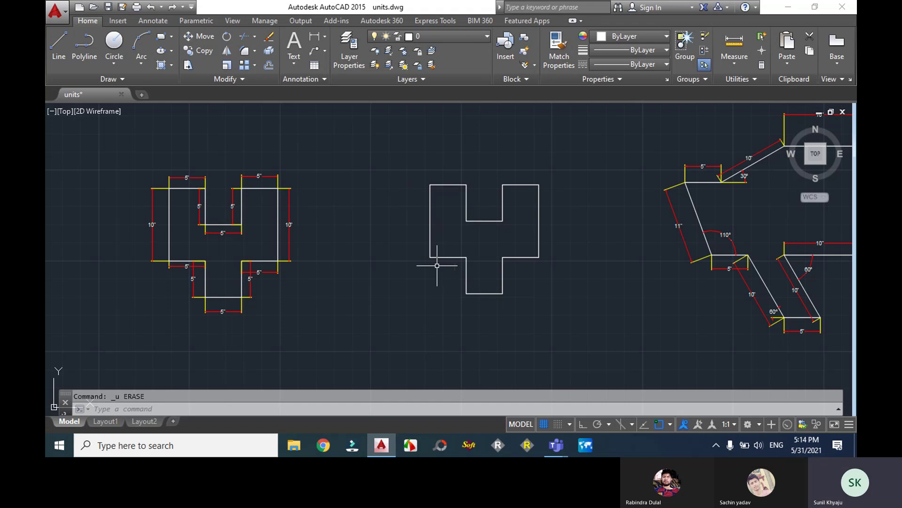
Erase the left vertical edge and the upper-left horizontal edge of the middle shape using the Erase command.
scroll(433, 228, "down", 4)
scroll(433, 228, "up", 2)
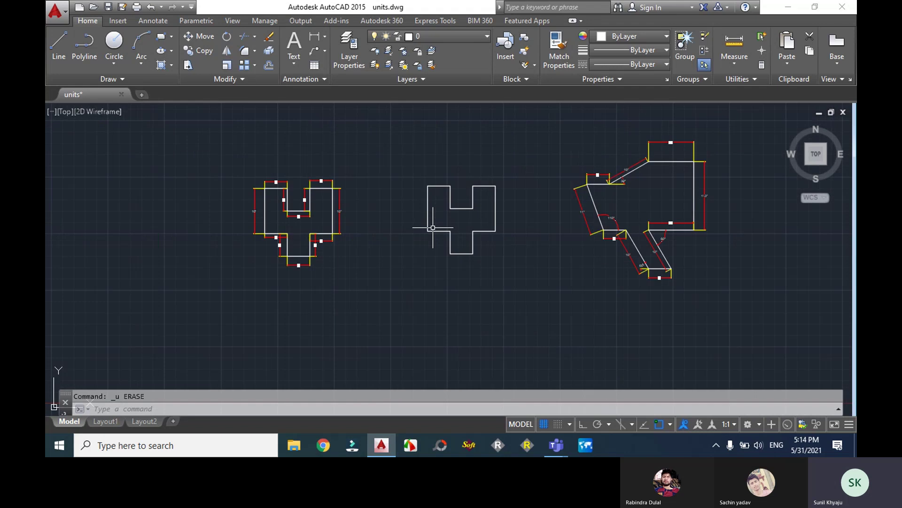
type("erase")
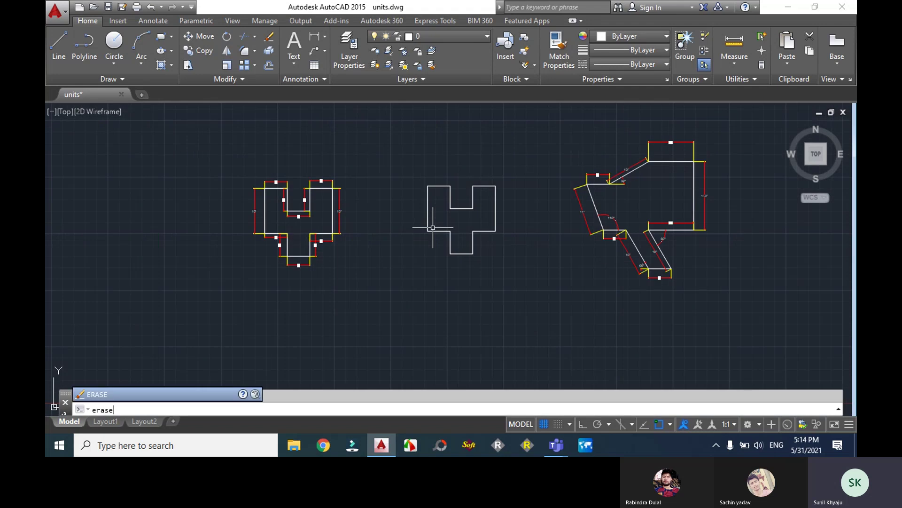
key("Return")
left_click(429, 215)
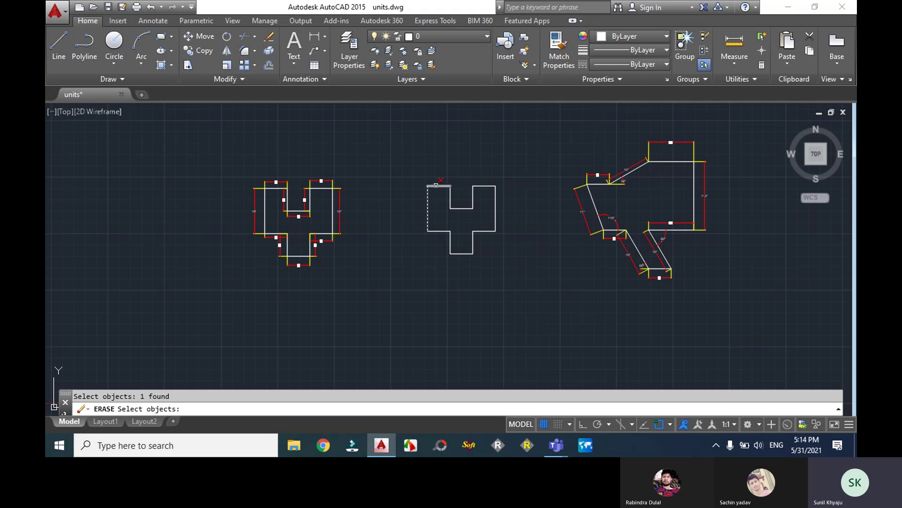
left_click(436, 185)
key("Return")
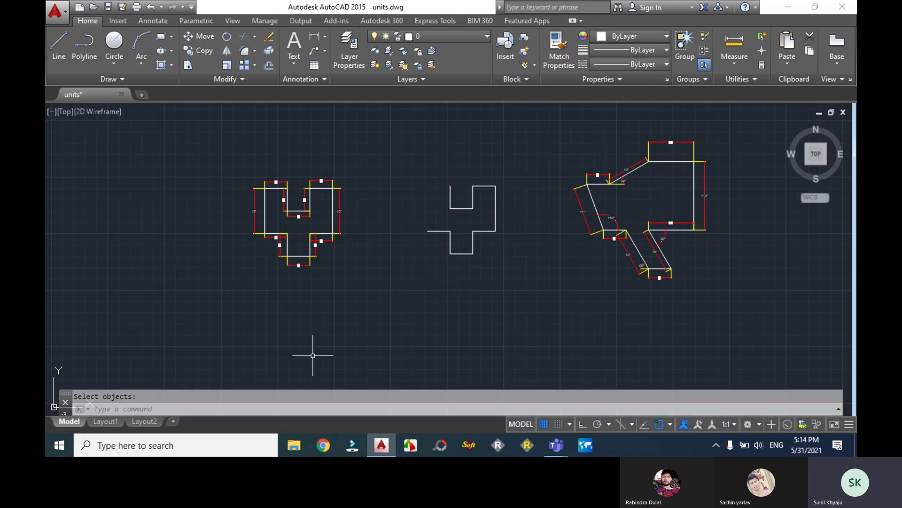
Draw a diagonal line across the middle shape's open upper-left corner, and undo both the line and the preceding erasure.
type("1")
key("Return")
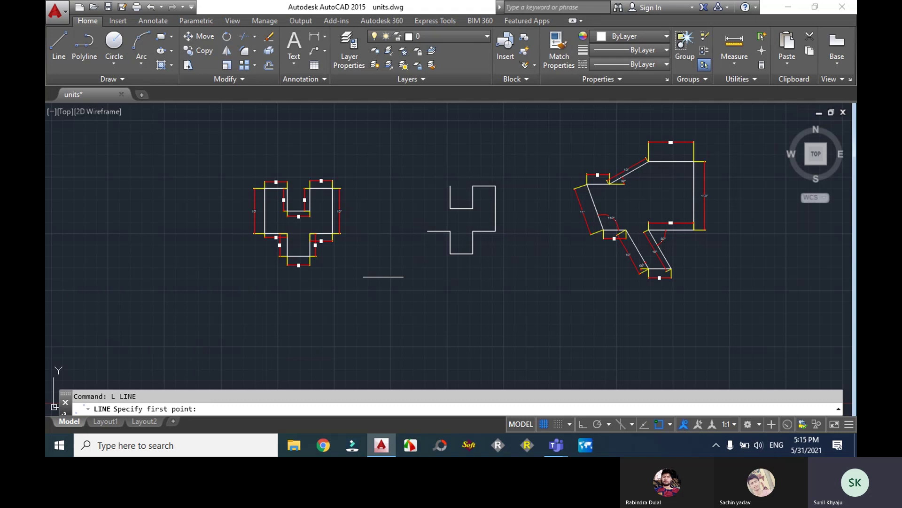
left_click(428, 231)
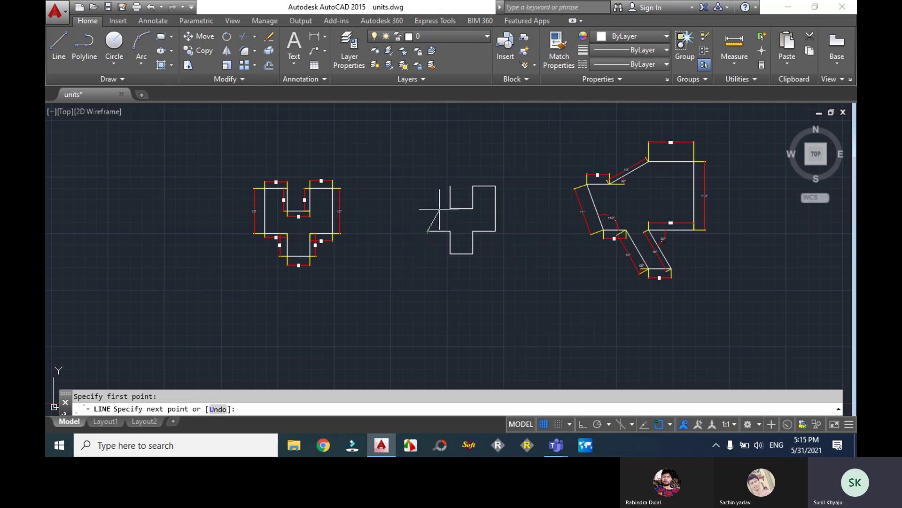
left_click(451, 186)
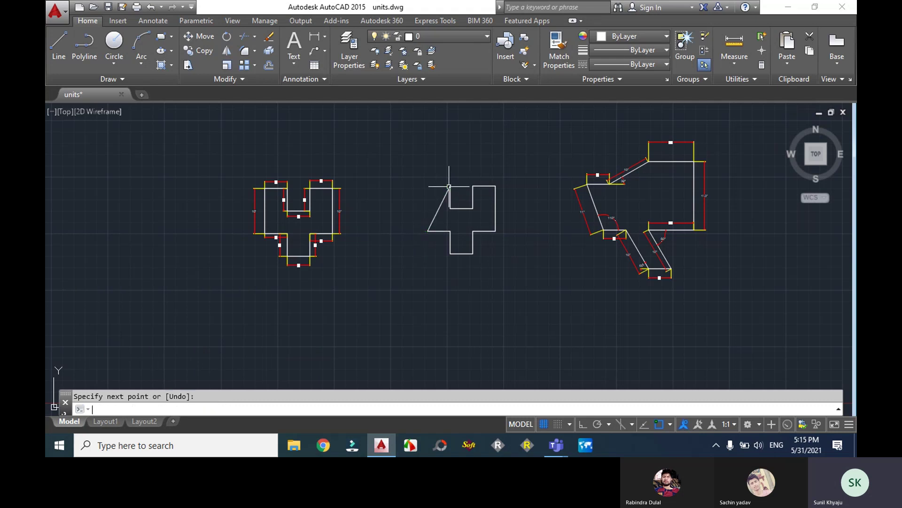
key("Return")
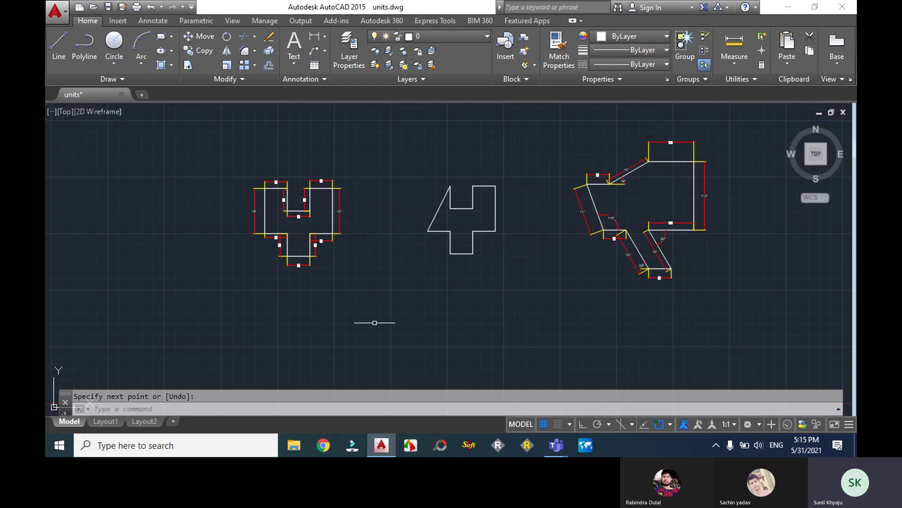
key("Escape")
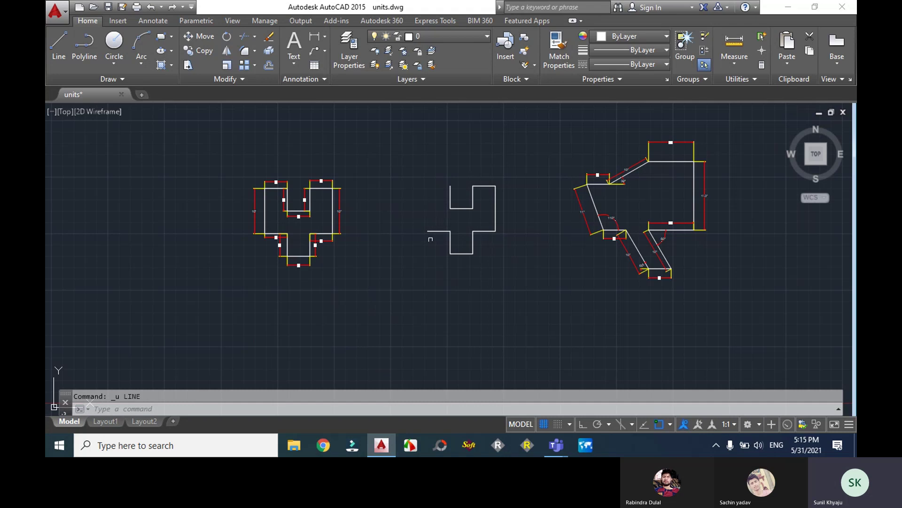
key("ctrl+z")
Erase the middle shape's upper-left horizontal edge and left vertical edge with the Erase command, picking them individually.
type("ERASe")
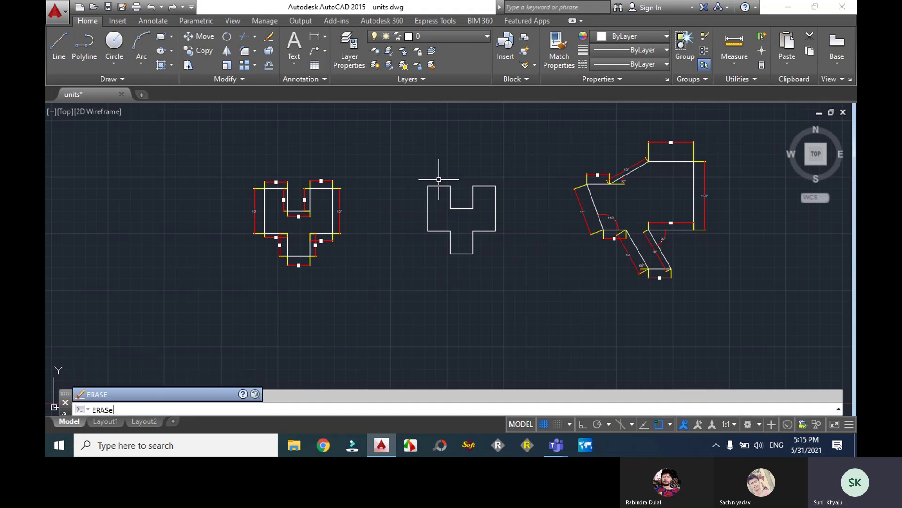
key("Return")
left_click(437, 187)
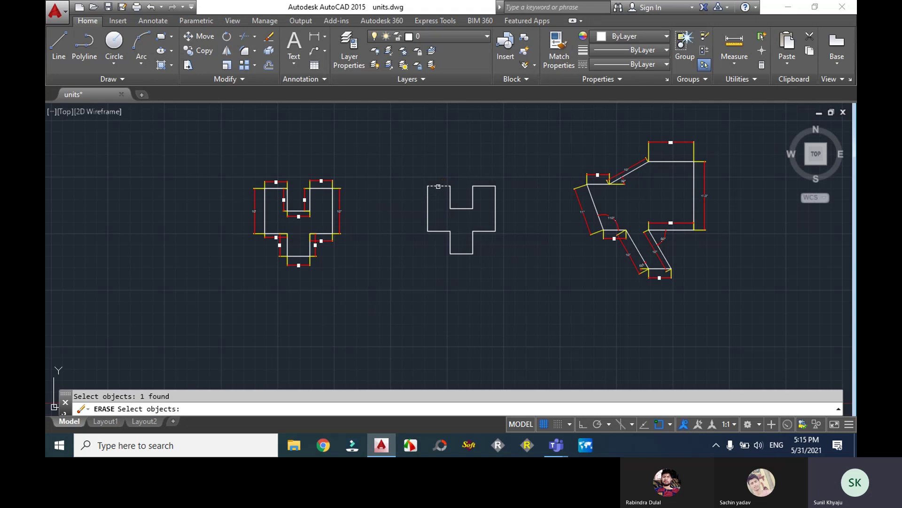
left_click(428, 210)
key("Return")
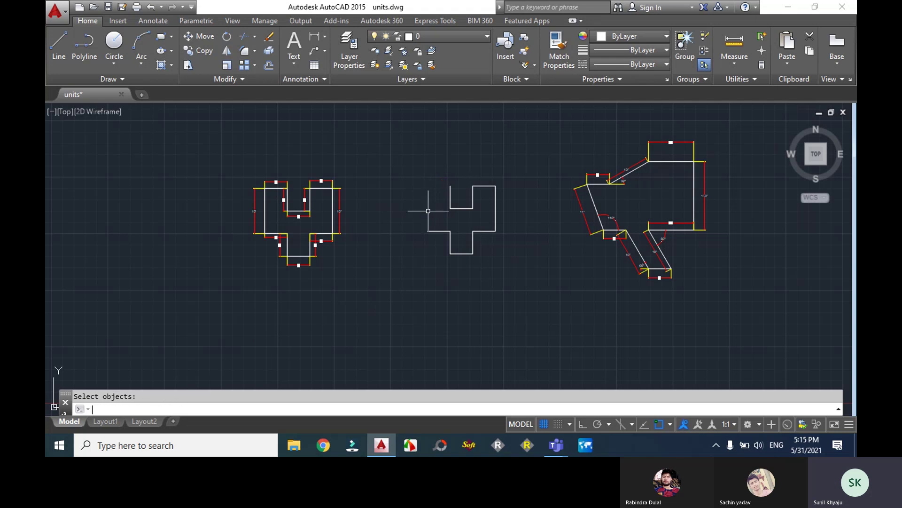
Draw a diagonal line from the middle shape's open lower-left corner to the top end of the notch's left edge.
type("l")
key("Return")
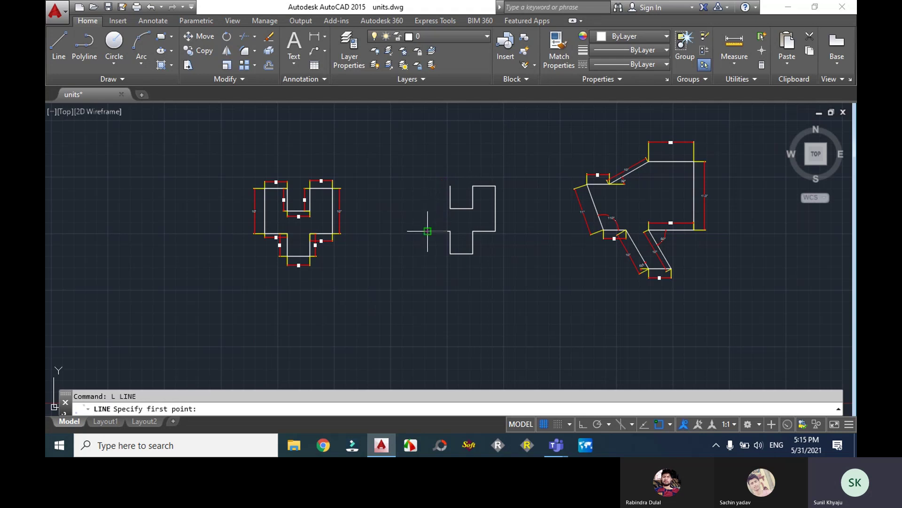
left_click(429, 231)
left_click(450, 186)
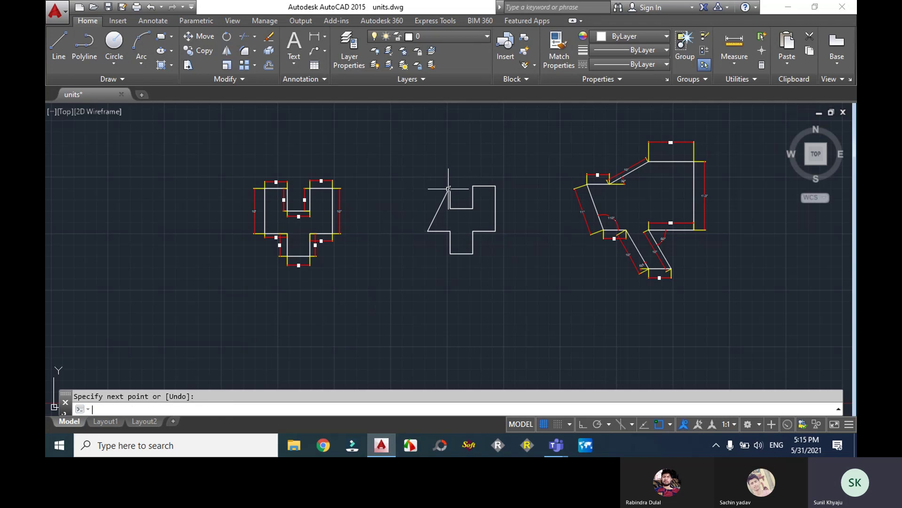
key("Return")
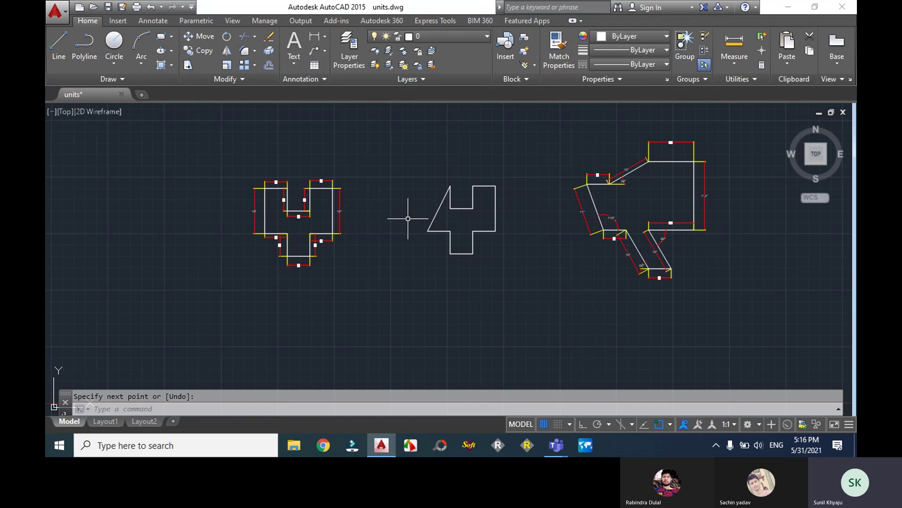
Restore the middle shape's erased left and upper-left edges with the OOPS command, keeping the diagonal line.
type("oops")
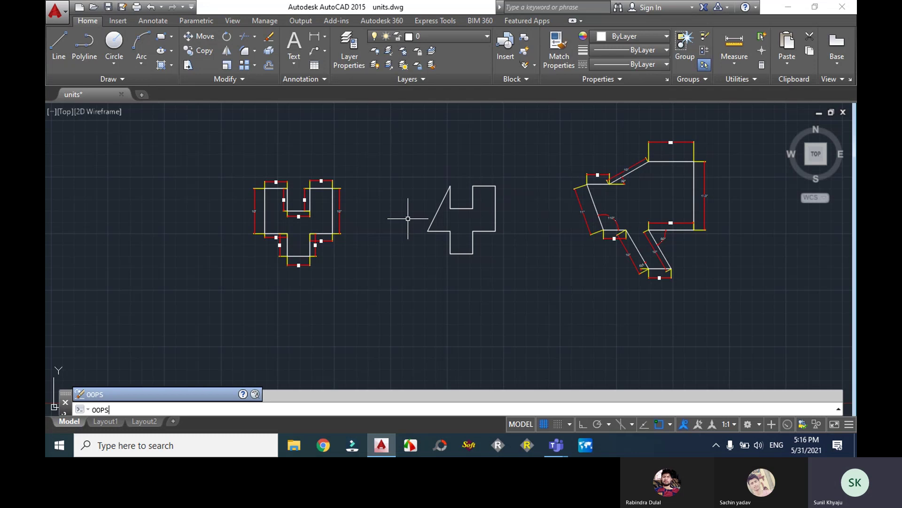
key("Return")
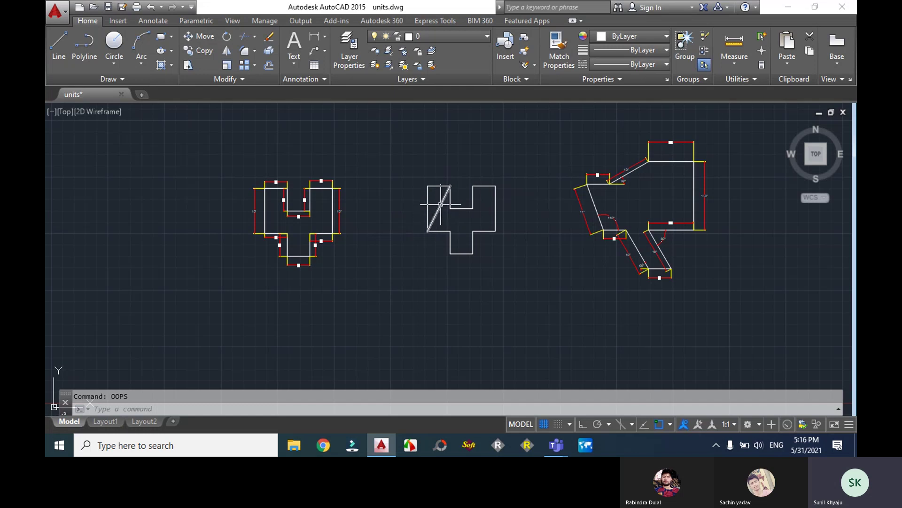
mouse_move(441, 204)
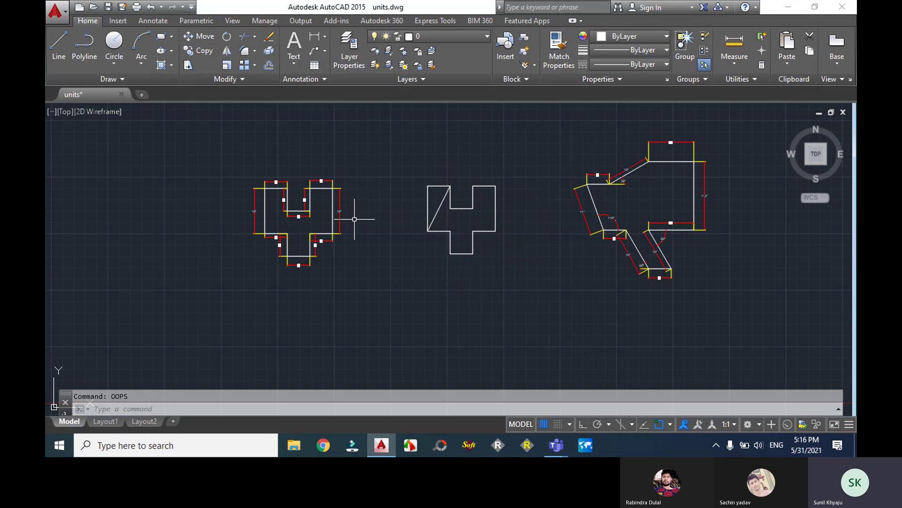
Select the whole middle shape with a crossing selection, and clear the selection.
key("Escape")
left_click(511, 282)
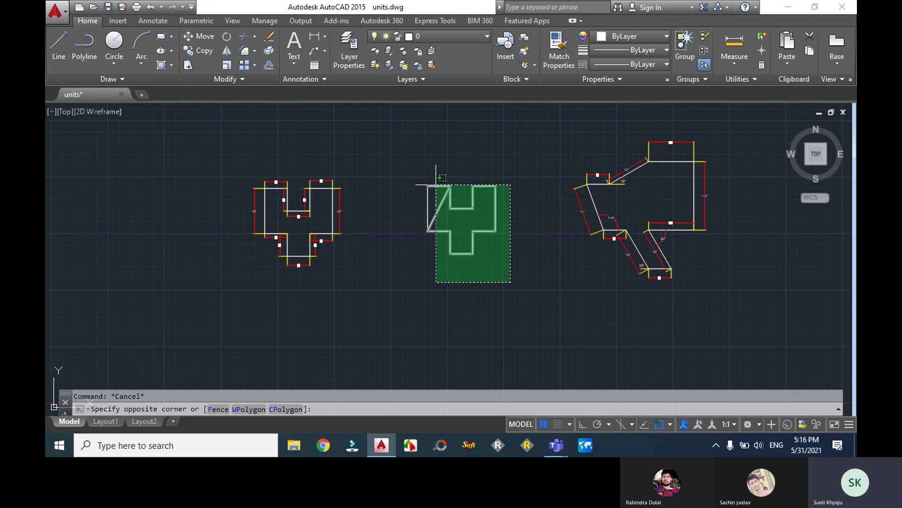
left_click(405, 130)
key("Escape")
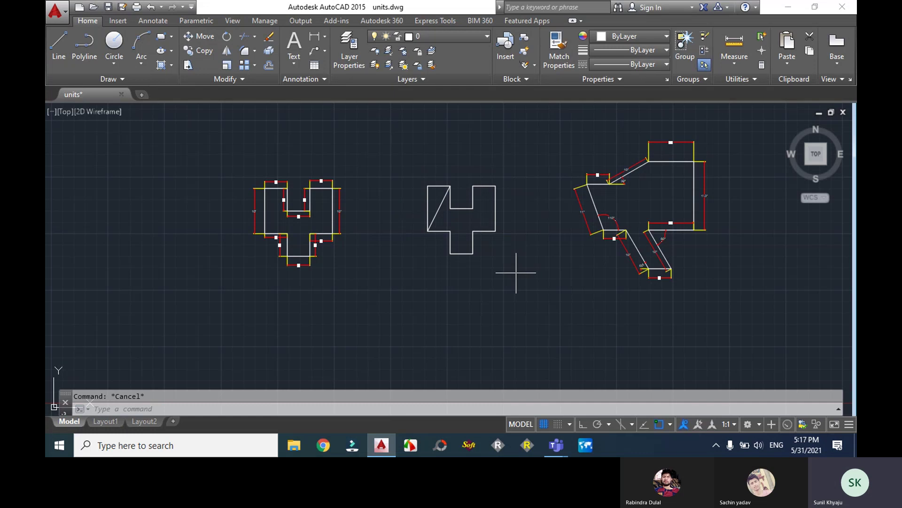
left_click(516, 273)
left_click(411, 154)
key("Escape")
Window-select the middle shape and move it by its bottom-left corner onto the left shape's top-right corner.
left_click(412, 169)
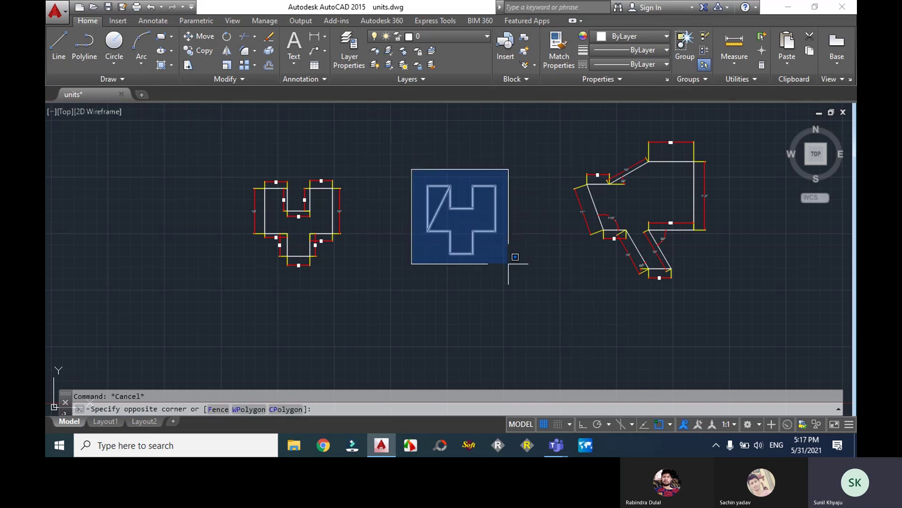
left_click(509, 264)
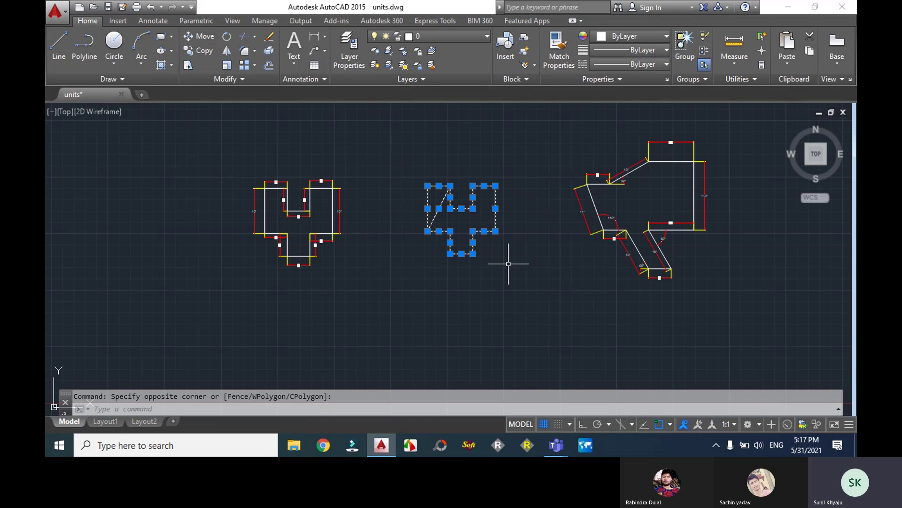
type("M")
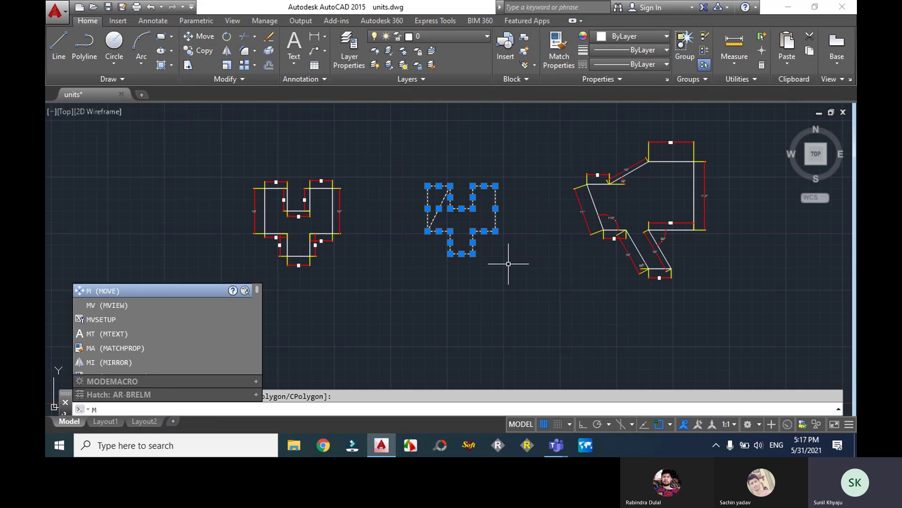
type("OVe")
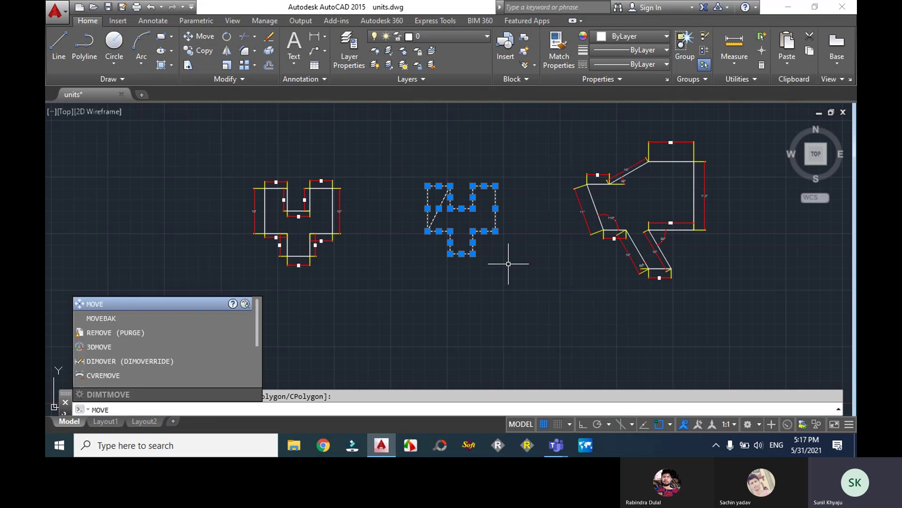
key("Return")
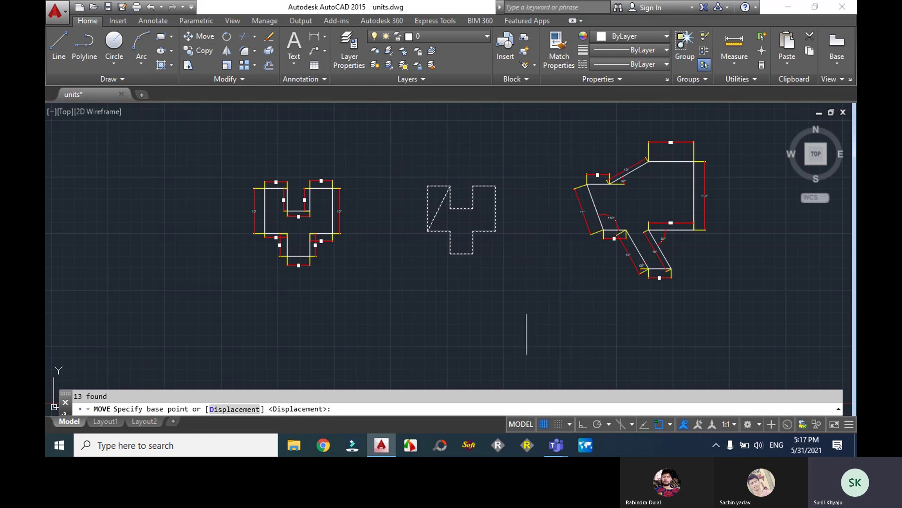
left_click(450, 254)
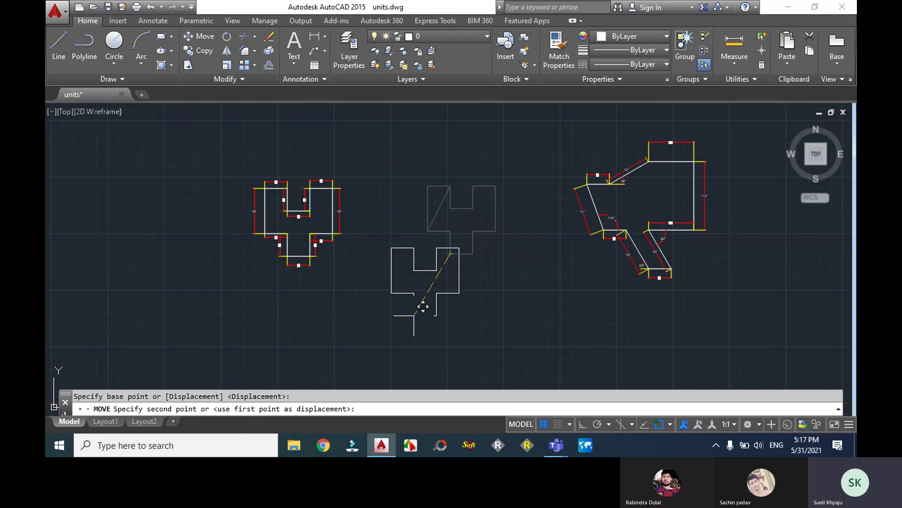
scroll(325, 197, "up", 8)
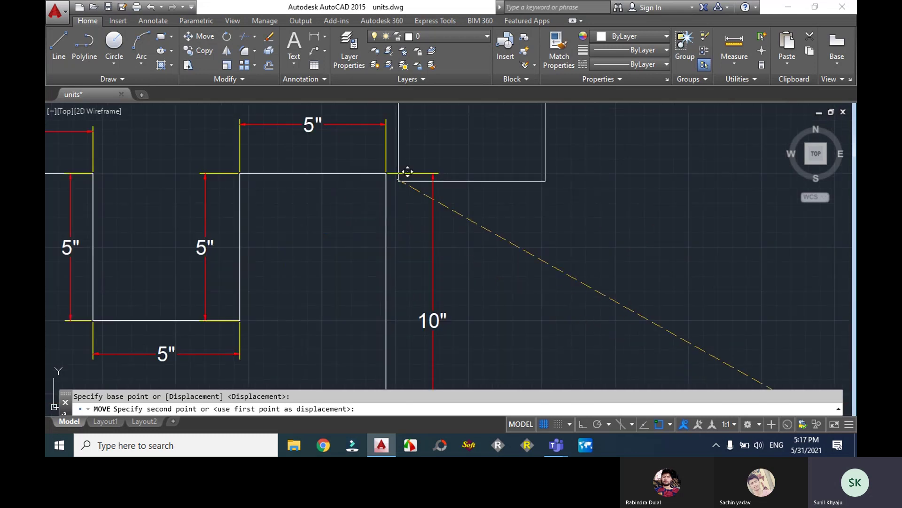
left_click(395, 163)
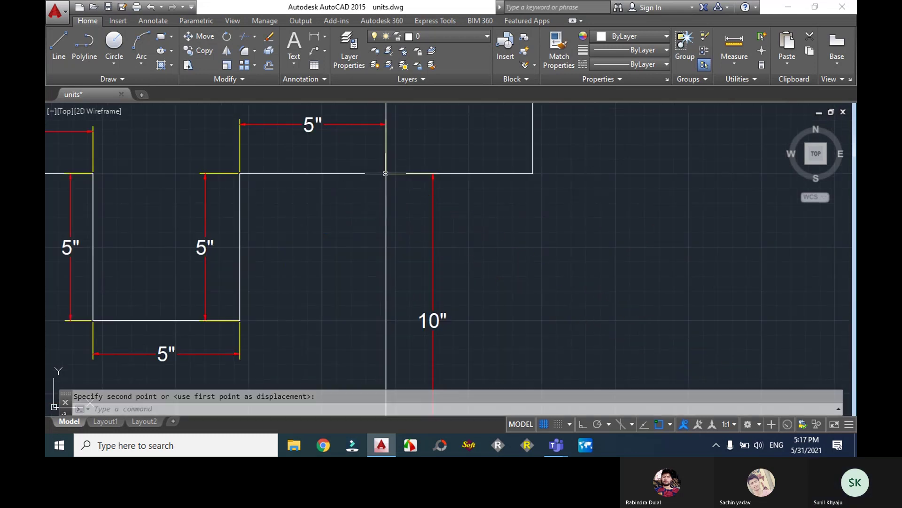
Delete the left shape's dimensions along its outer right and left sides, both top edges and the notch's right edge.
scroll(470, 221, "down", 5)
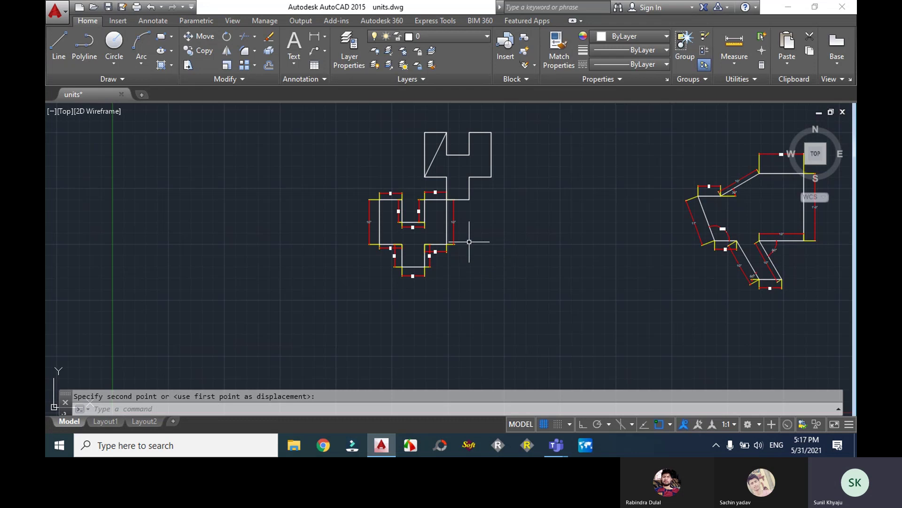
left_click(454, 226)
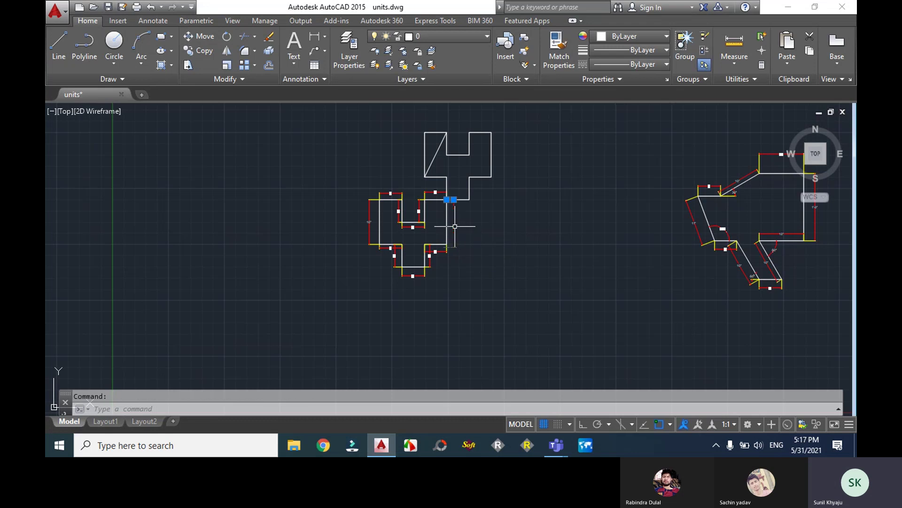
key("Delete")
left_click(425, 197)
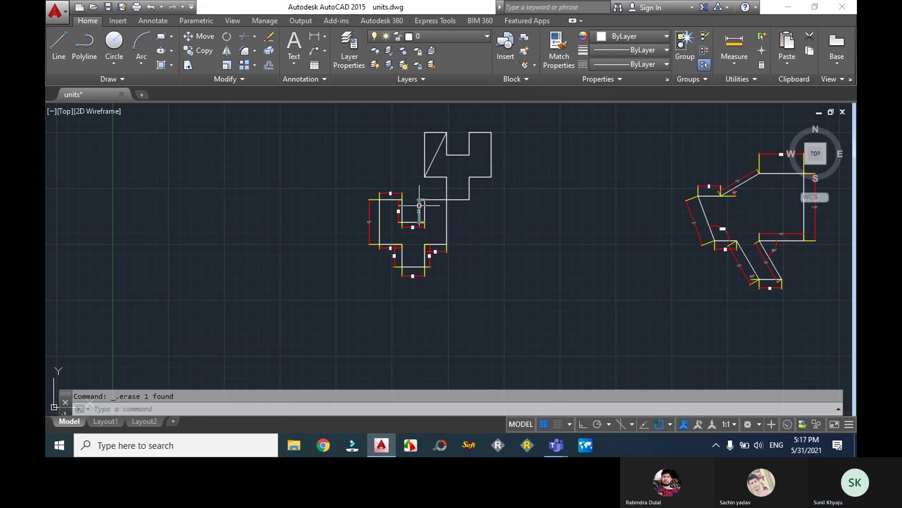
left_click(391, 191)
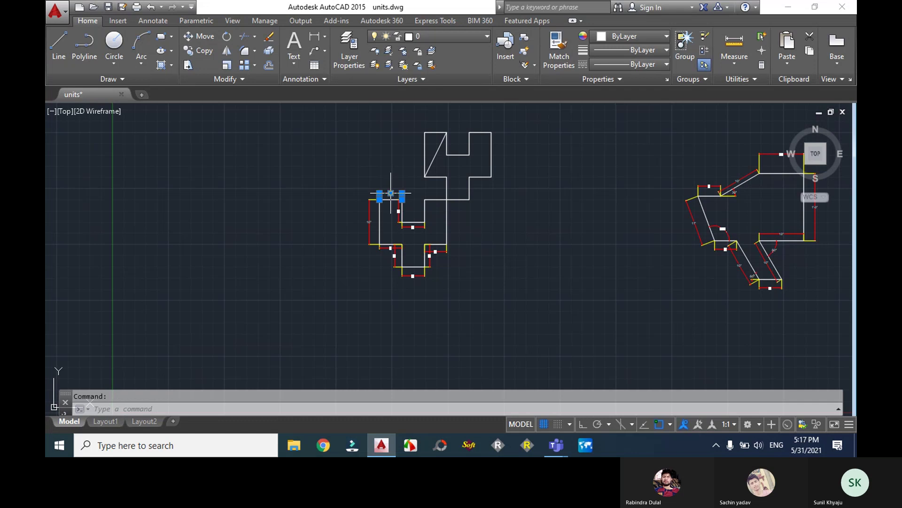
key("Delete")
left_click(370, 222)
key("Delete")
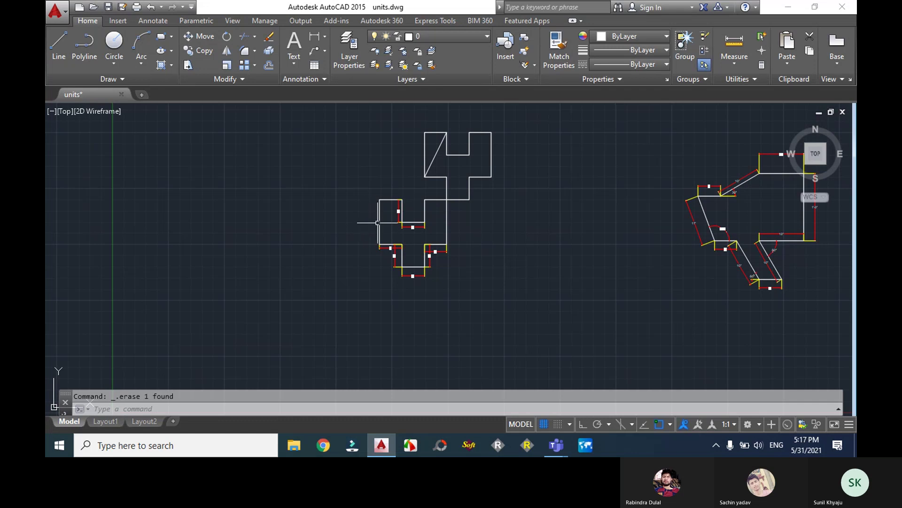
Delete the remaining 5" dimensions on the left and bottom edges of the left shape's notch.
scroll(391, 206, "up", 6)
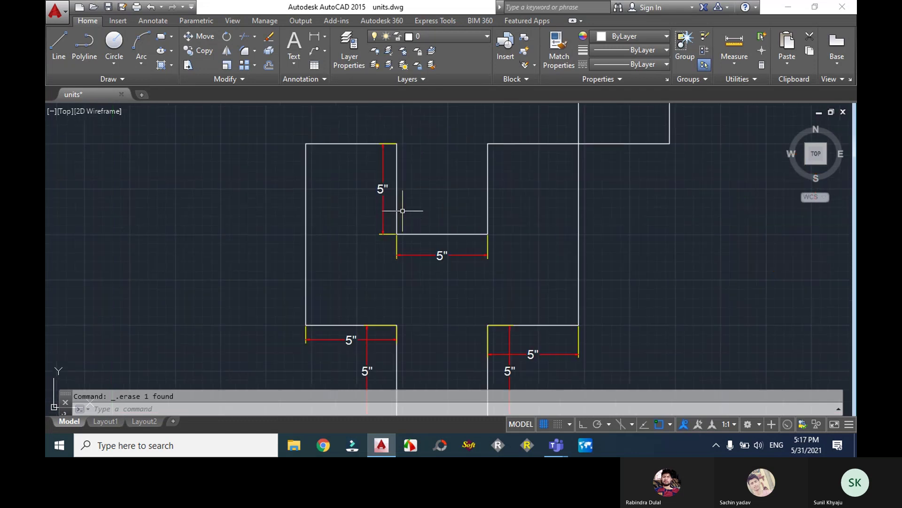
left_click(417, 256)
key("Delete")
Delete the dimensions at the left shape's right shoulder and along its lower leg's right and bottom edges.
scroll(423, 273, "down", 4)
middle_click_drag(423, 273, 433, 233)
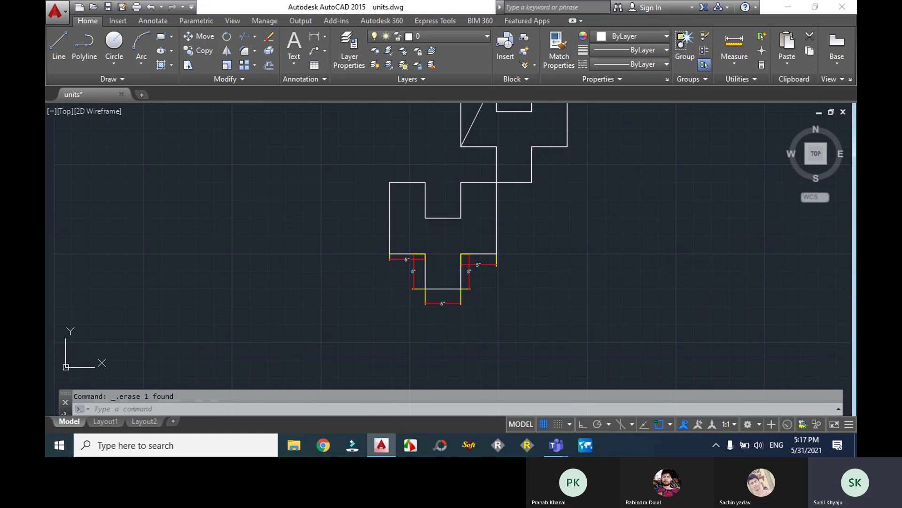
scroll(469, 260, "up", 4)
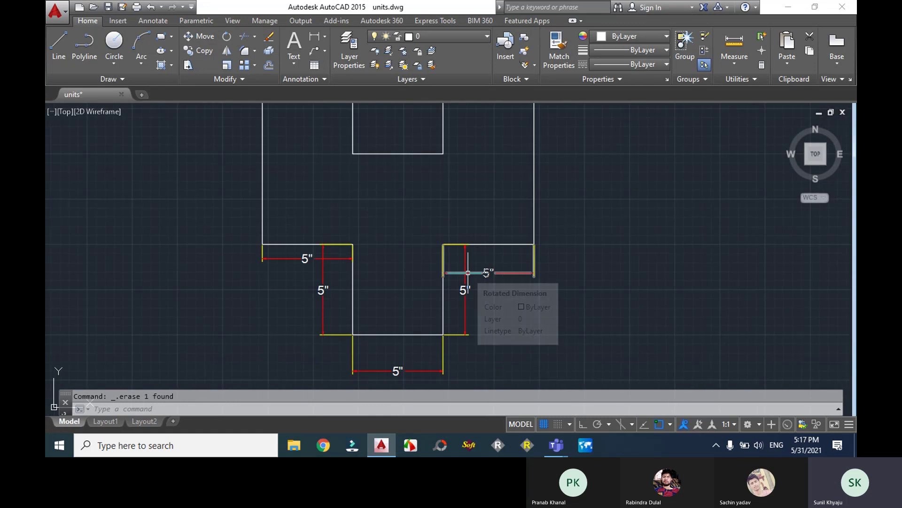
left_click(469, 273)
key("Delete")
left_click(468, 273)
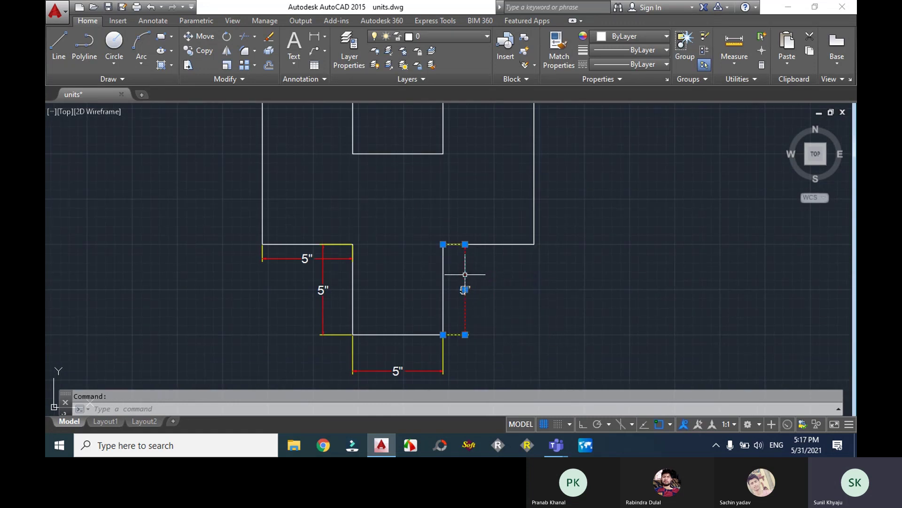
key("Delete")
left_click(430, 370)
key("Delete")
Delete the remaining dimensions on the lower leg's left side and the left shoulder of the left shape.
left_click(323, 310)
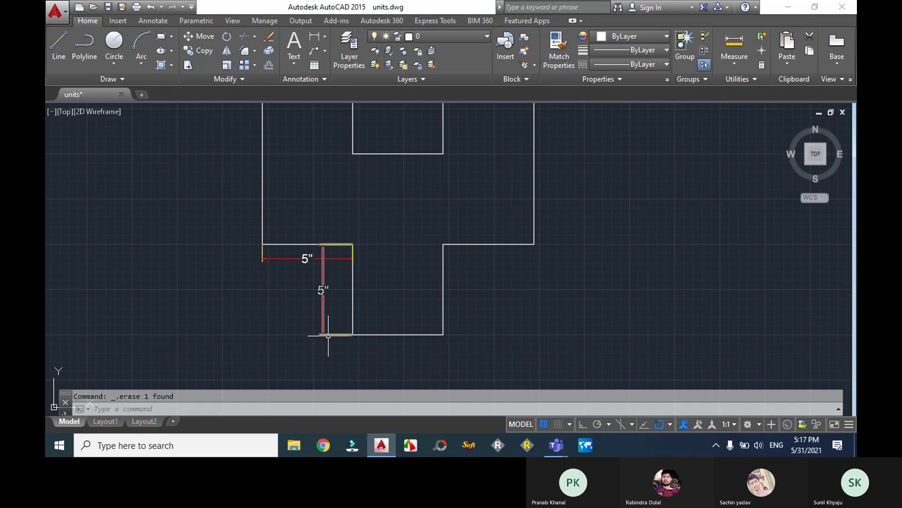
key("Delete")
left_click(323, 256)
left_click(323, 263)
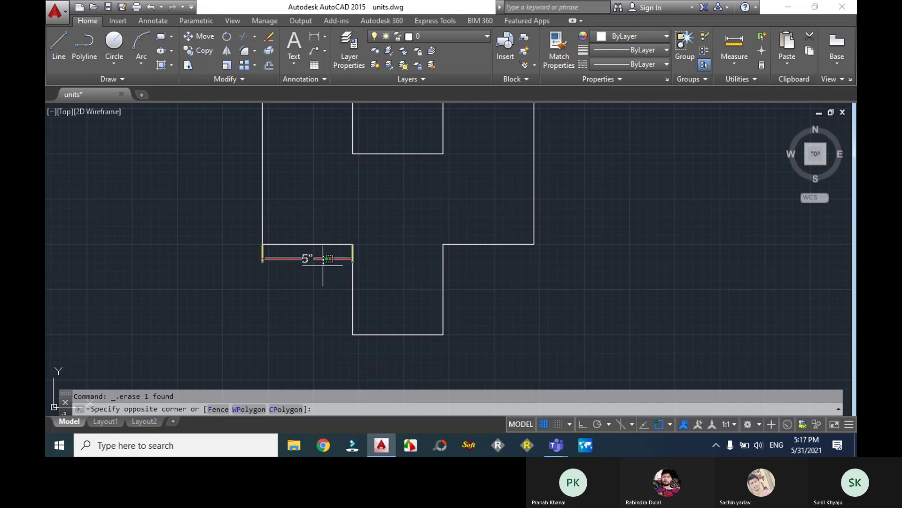
left_click(323, 263)
key("Delete")
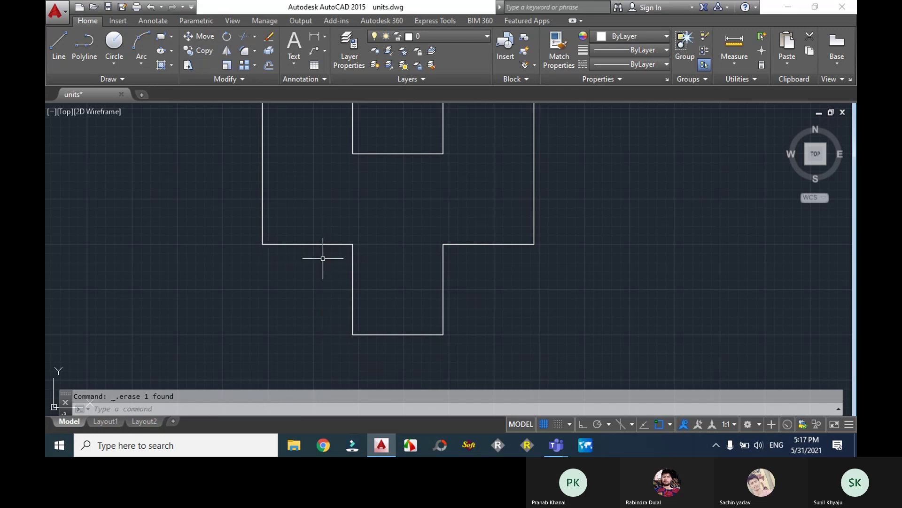
Crossing-select both joined shapes and copy them from the lower leg's bottom-right corner to the upper shape's top-left corner.
scroll(322, 256, "down", 3)
scroll(397, 251, "down", 4)
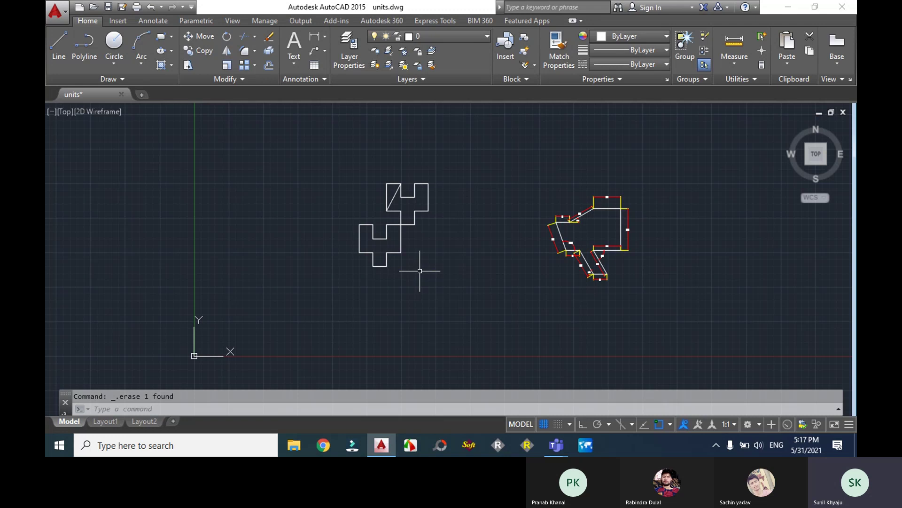
left_click(447, 281)
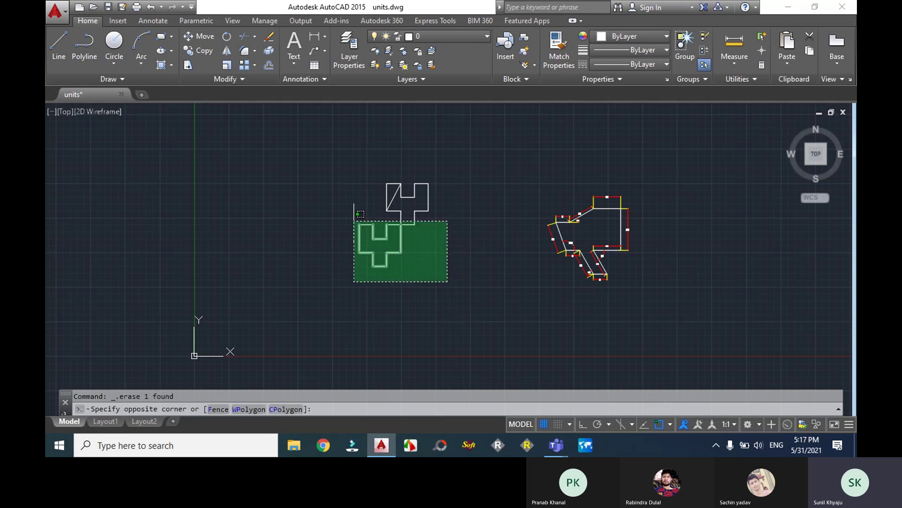
left_click(346, 146)
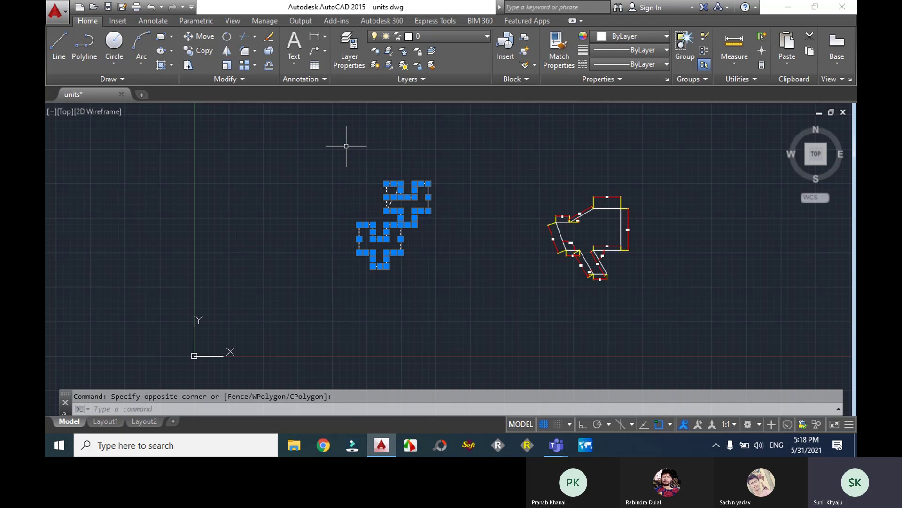
type("co")
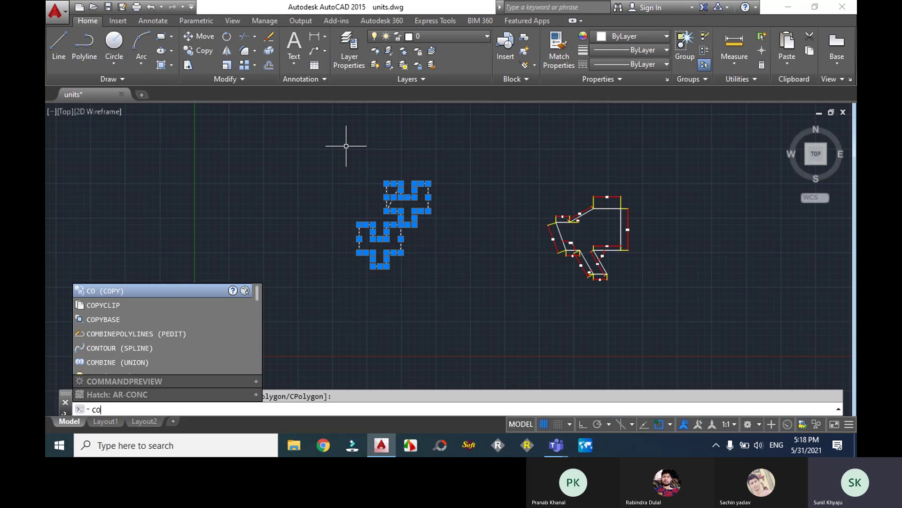
key("Return")
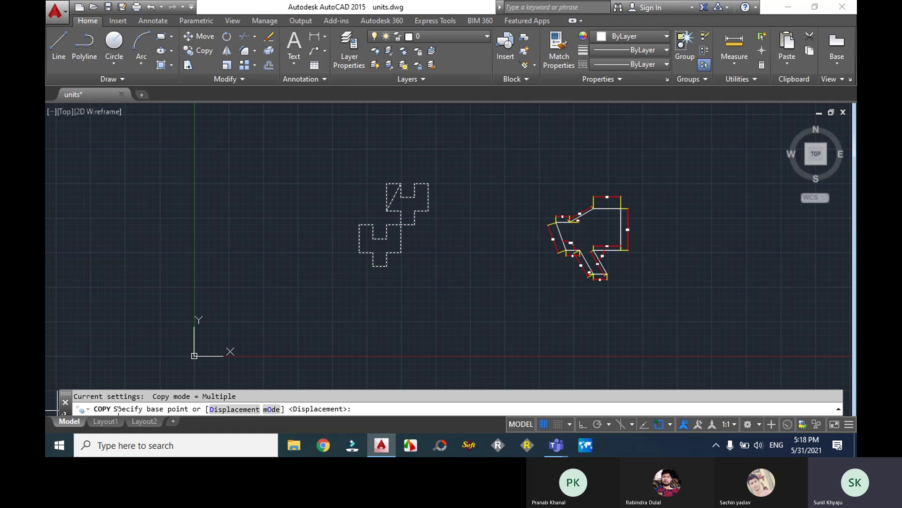
left_click(387, 266)
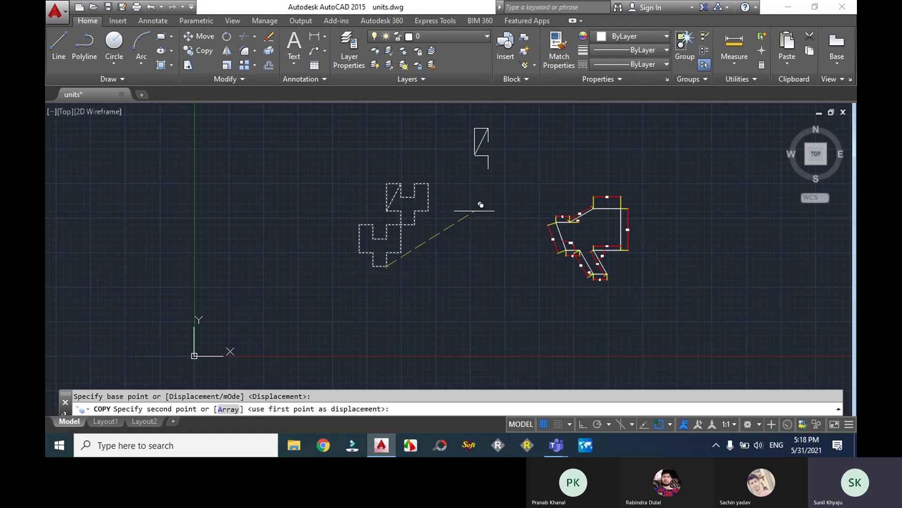
left_click(386, 183)
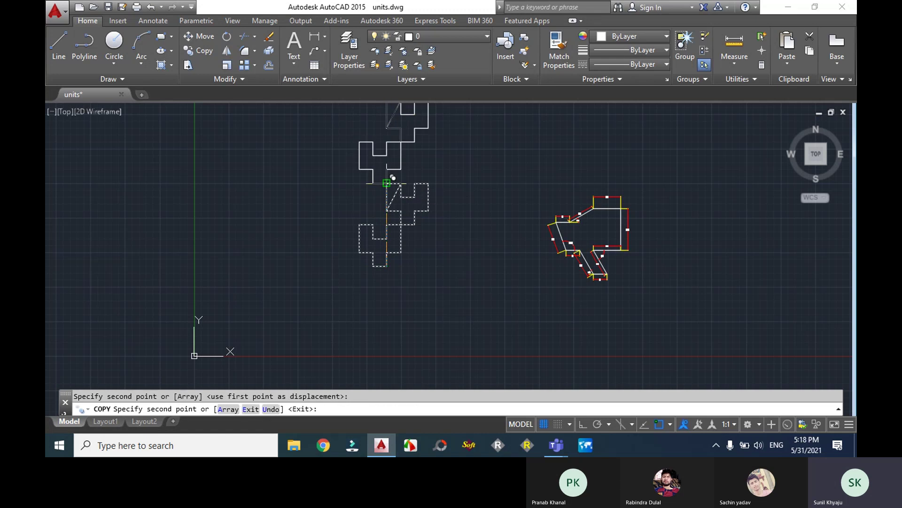
Place six more copies of the joined shapes above, beside and below the dimensioned right shape, and end the copying.
left_click(495, 176)
left_click(616, 176)
left_click(711, 175)
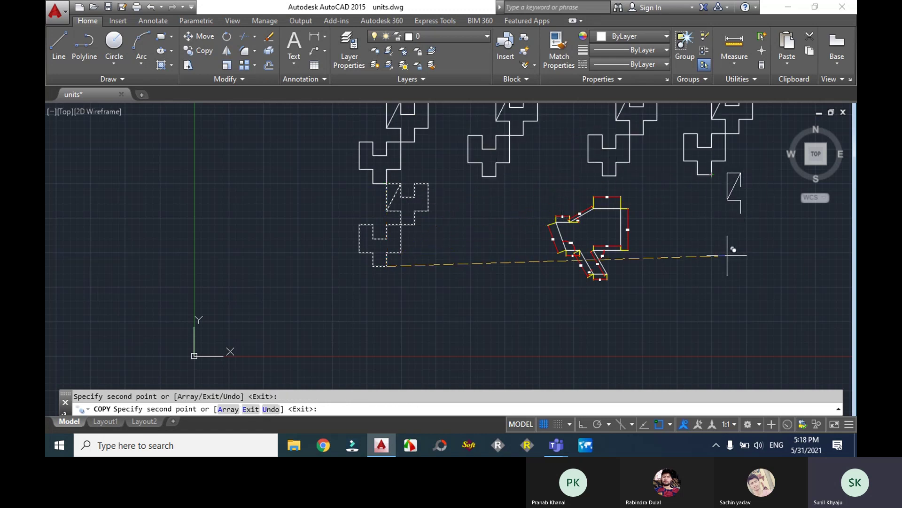
left_click(757, 295)
left_click(630, 352)
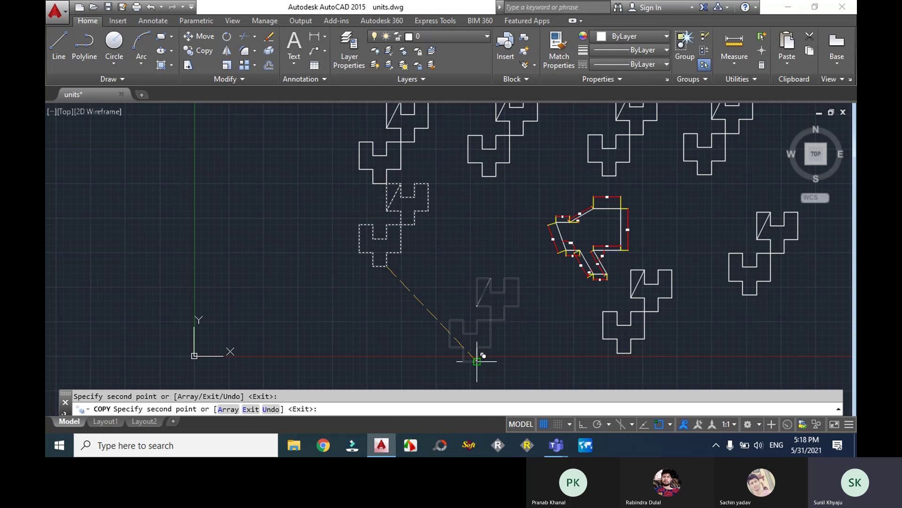
left_click(477, 361)
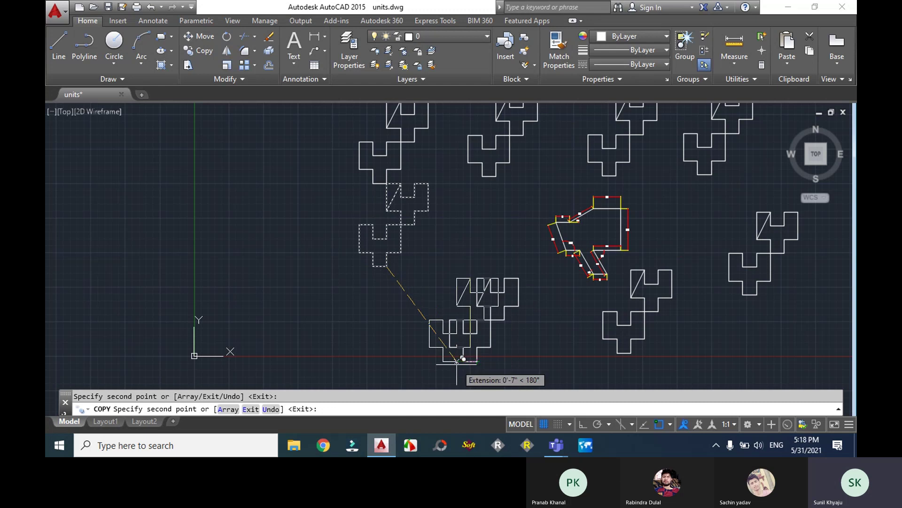
key("Escape")
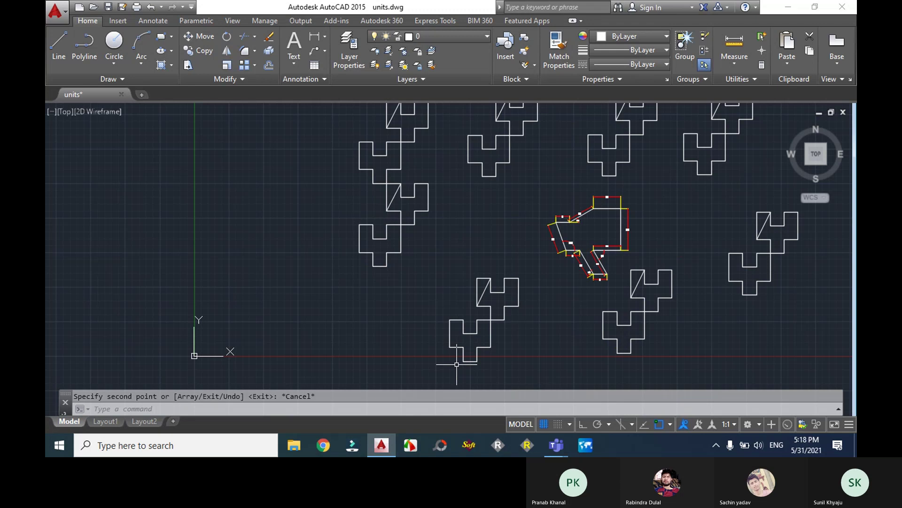
Turn on Ortho mode and draw a horizontal line 18 long above the top-left copy.
scroll(399, 301, "down", 5)
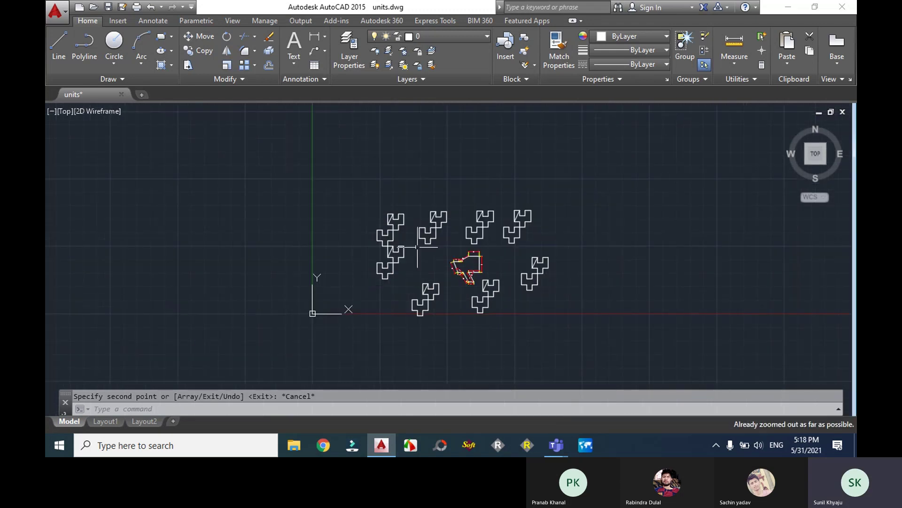
scroll(420, 215, "up", 2)
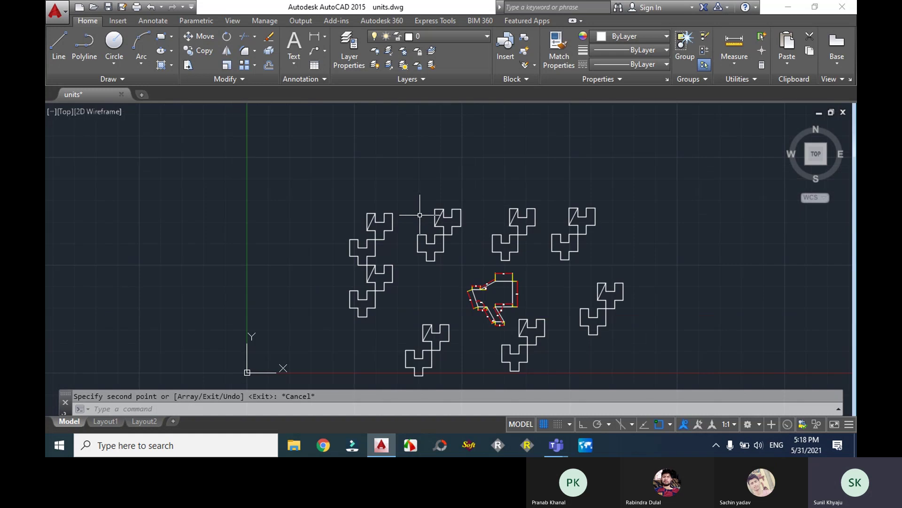
type("l")
key("Return")
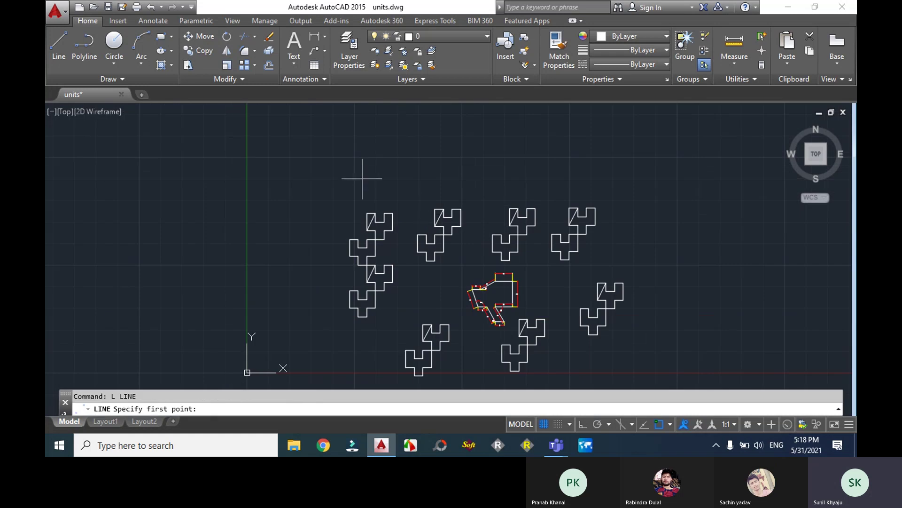
left_click(355, 154)
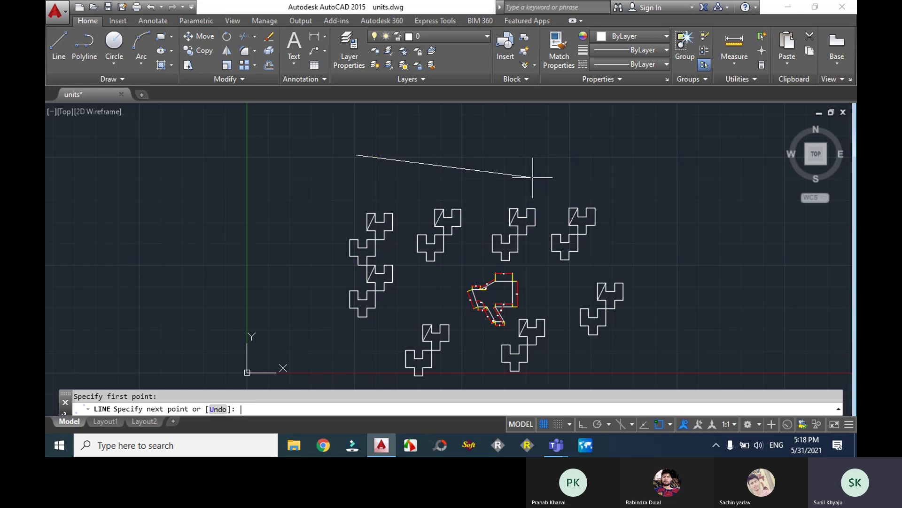
key("F8")
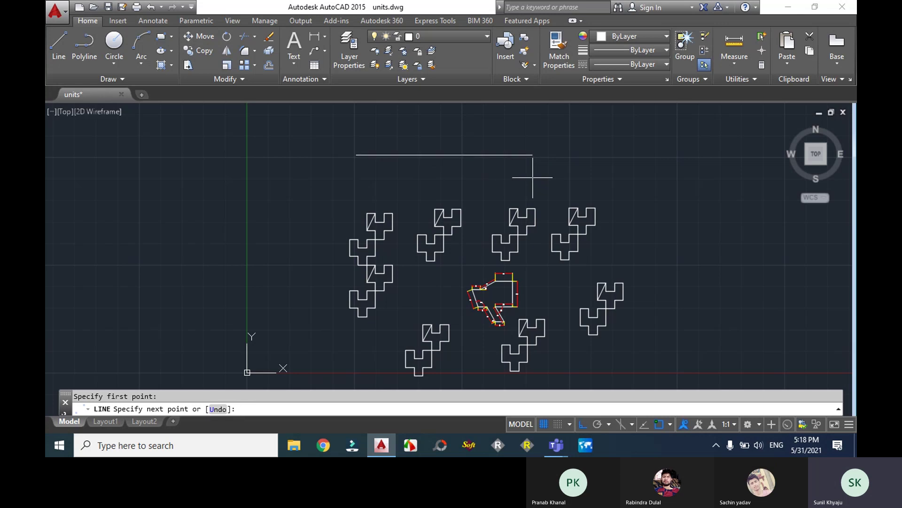
type("1")
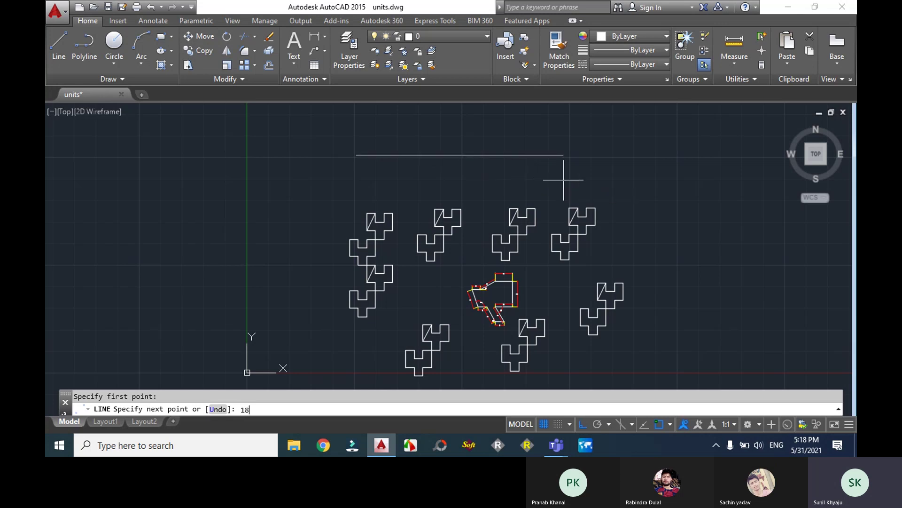
type("8")
key("Return")
key("Escape")
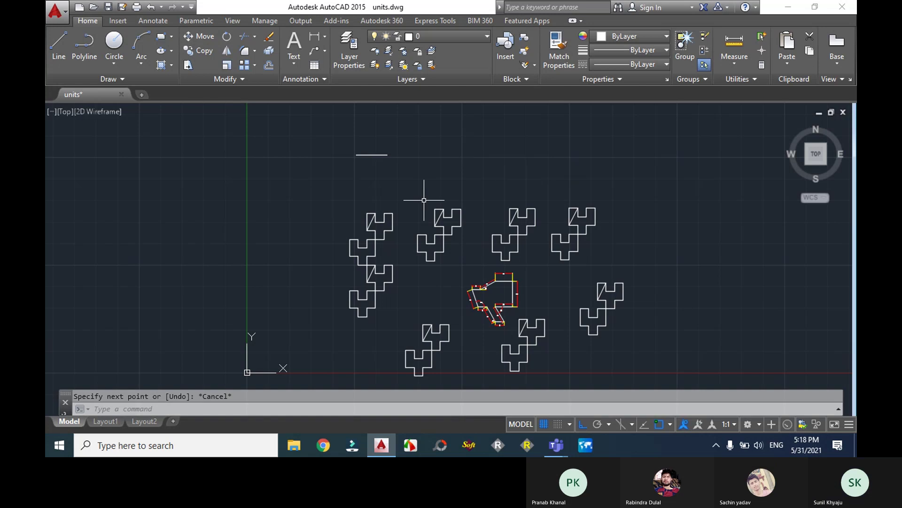
Divide the new horizontal line into 5 segments and select it to check the division, leaving nothing selected.
scroll(342, 135, "up", 5)
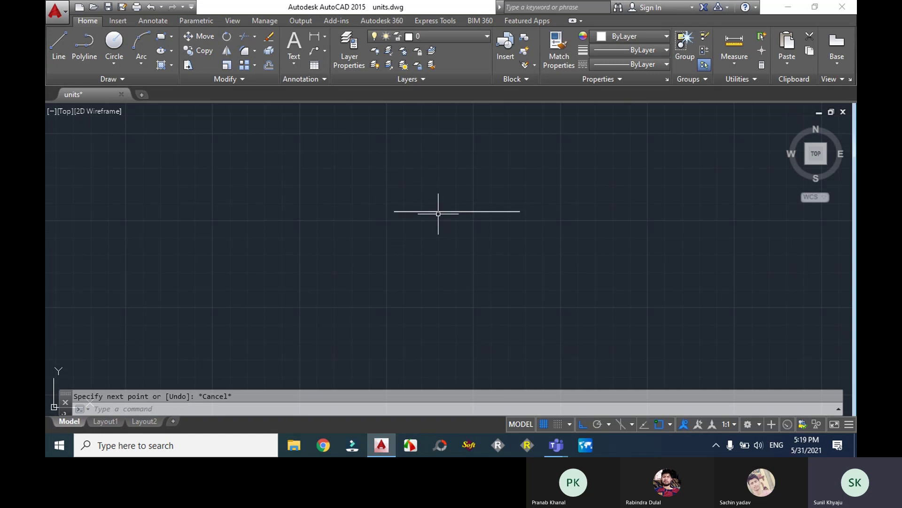
scroll(438, 214, "down", 2)
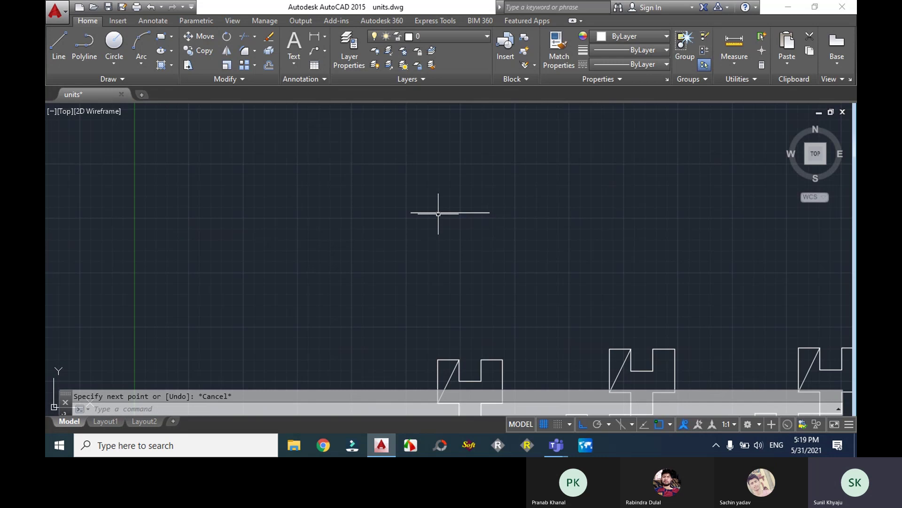
type("d")
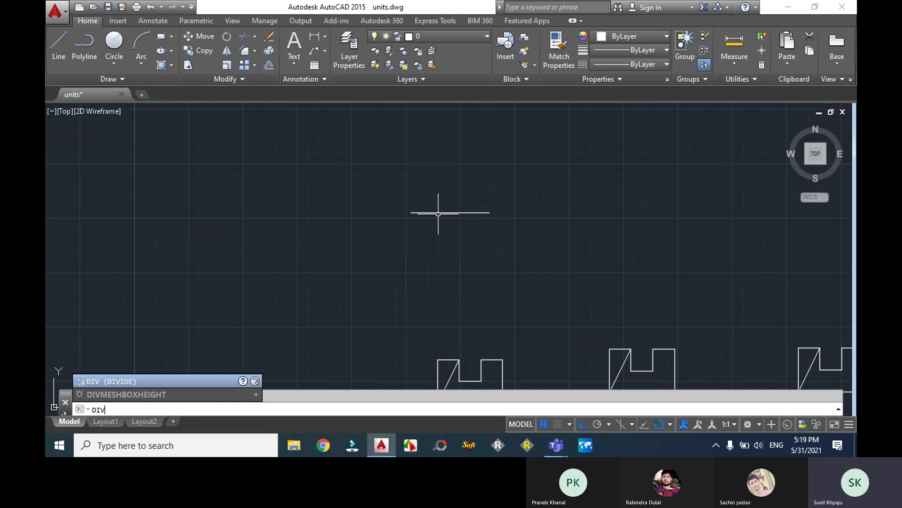
key("Return")
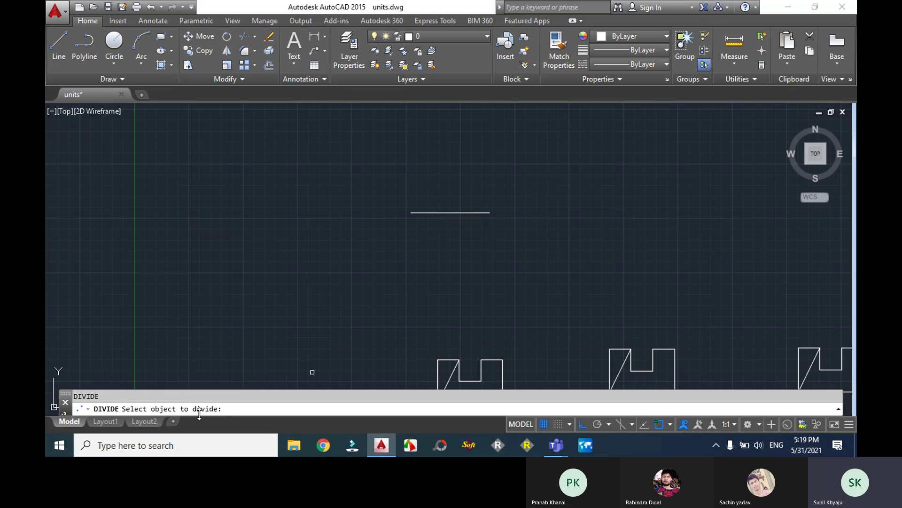
scroll(423, 224, "up", 4)
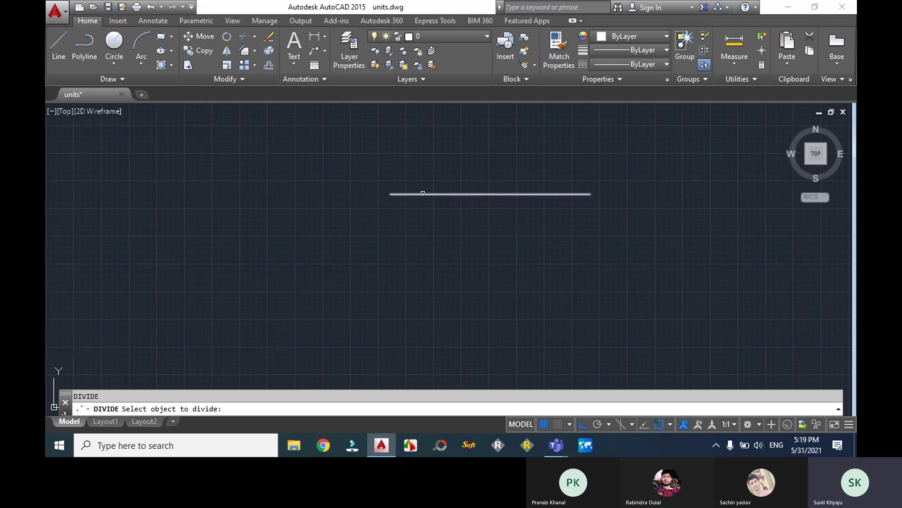
left_click(423, 193)
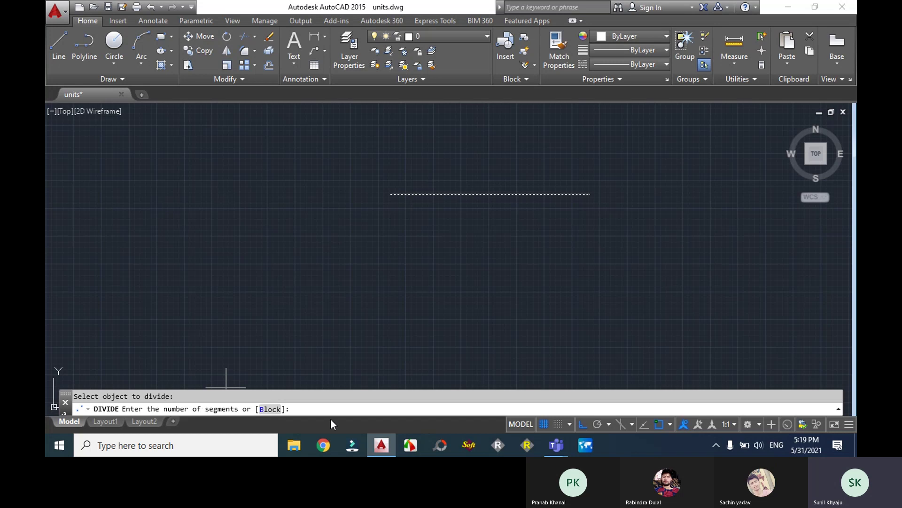
type("5")
key("Return")
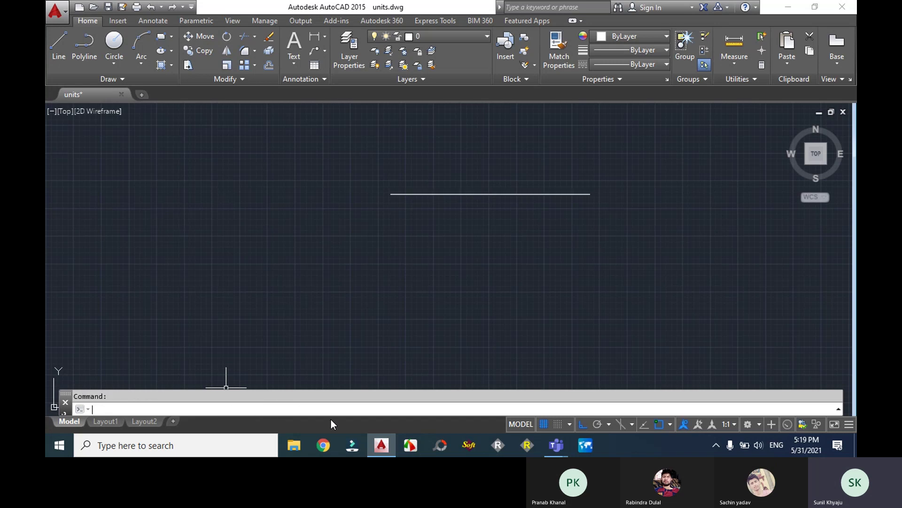
left_click(472, 193)
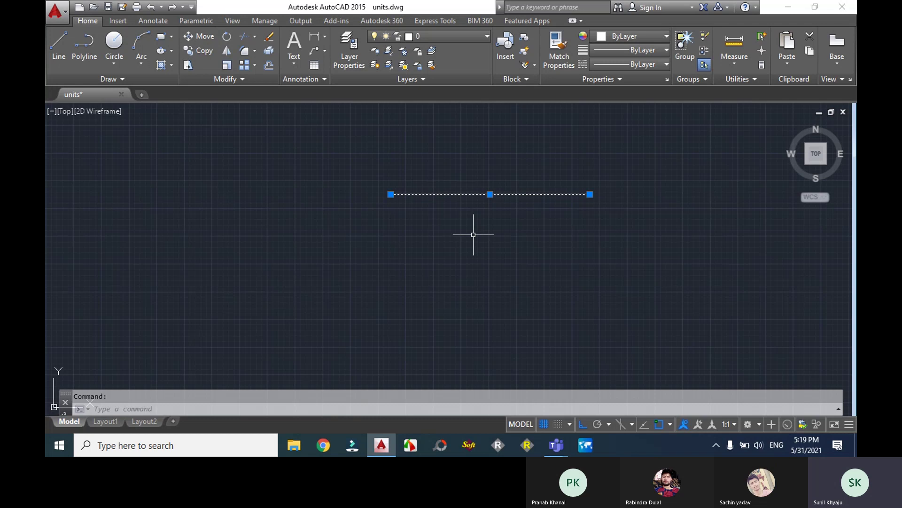
key("Escape")
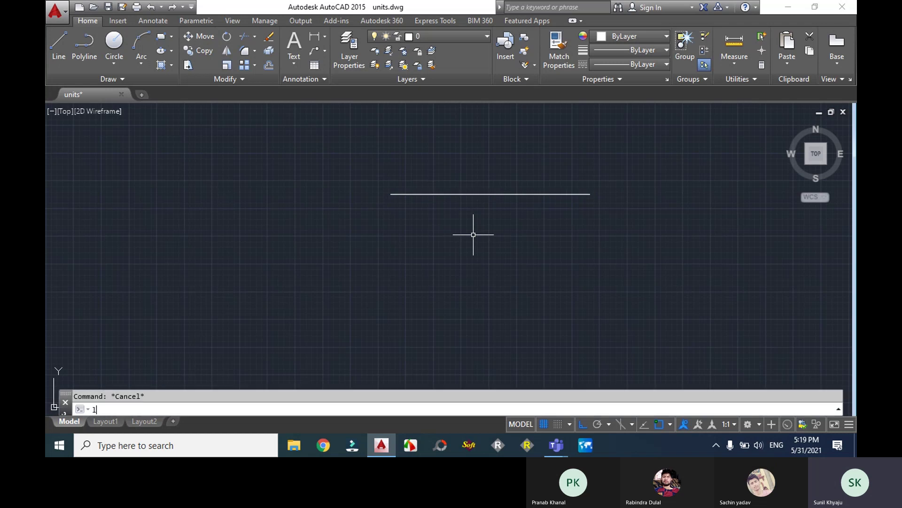
Draw two vertical lines downward with Line, from the horizontal line's left end and from its first division point.
type("L")
key("Return")
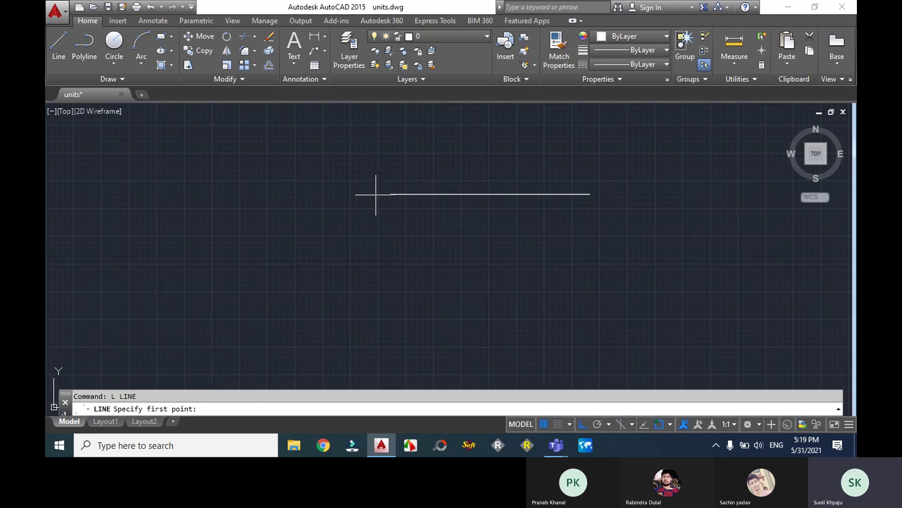
left_click(391, 193)
left_click(392, 282)
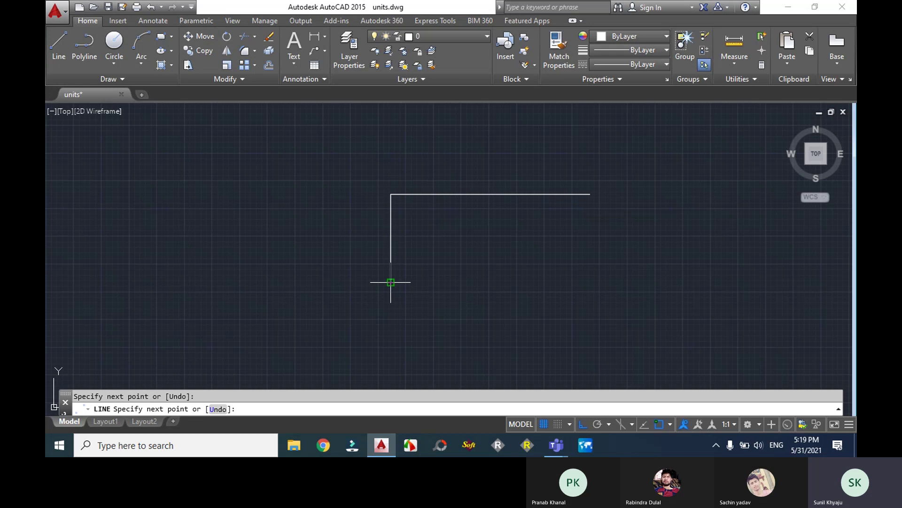
key("Return")
type("L")
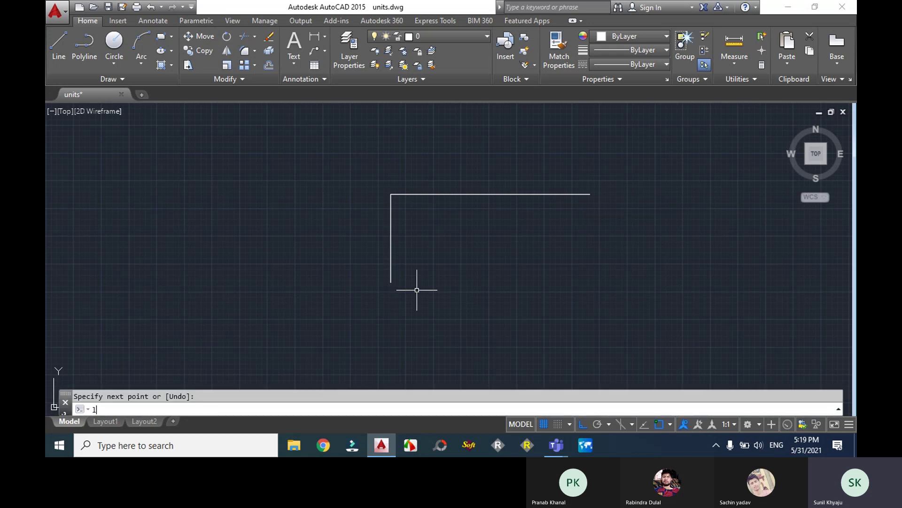
key("Return")
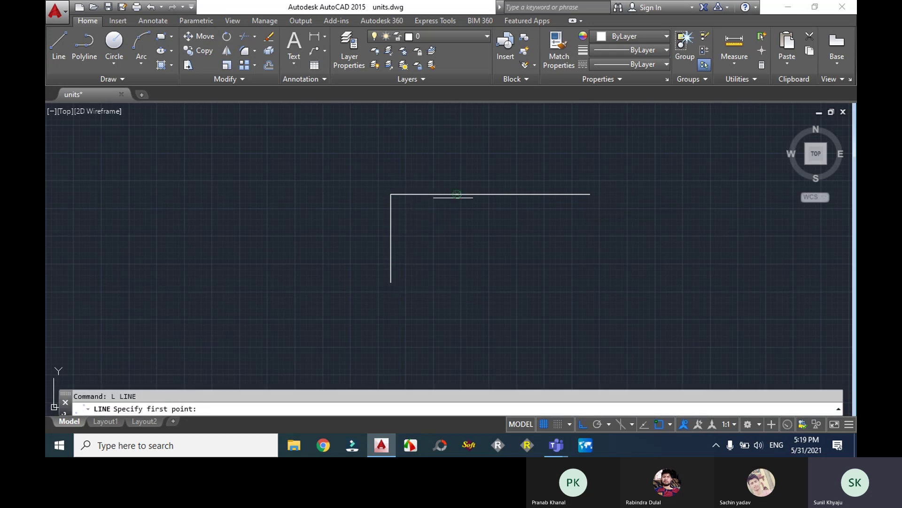
left_click(458, 194)
left_click(447, 279)
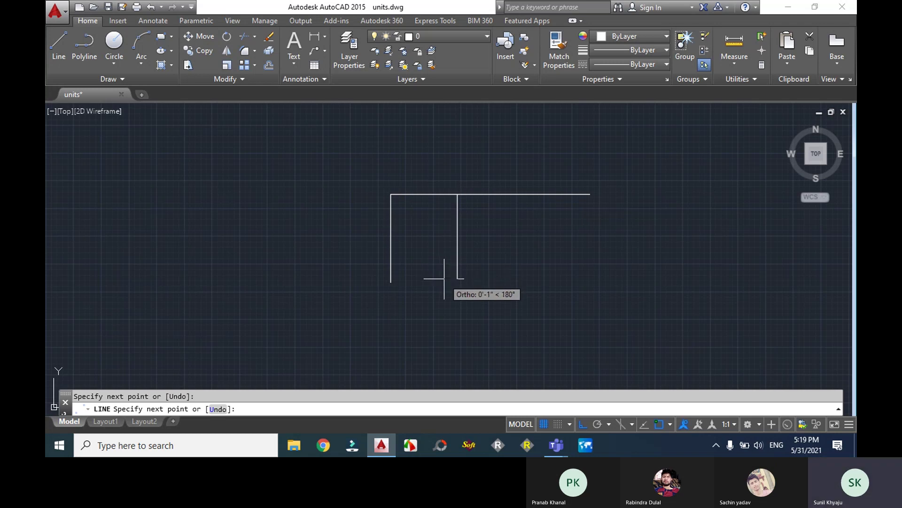
key("Return")
Draw two more vertical lines downward, from the horizontal line's second division point and from its right end.
key("Return")
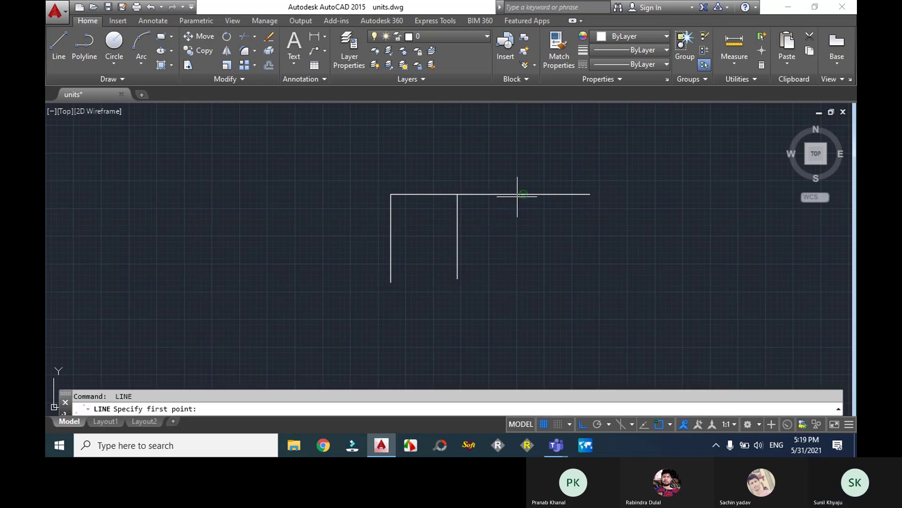
left_click(524, 194)
left_click(530, 282)
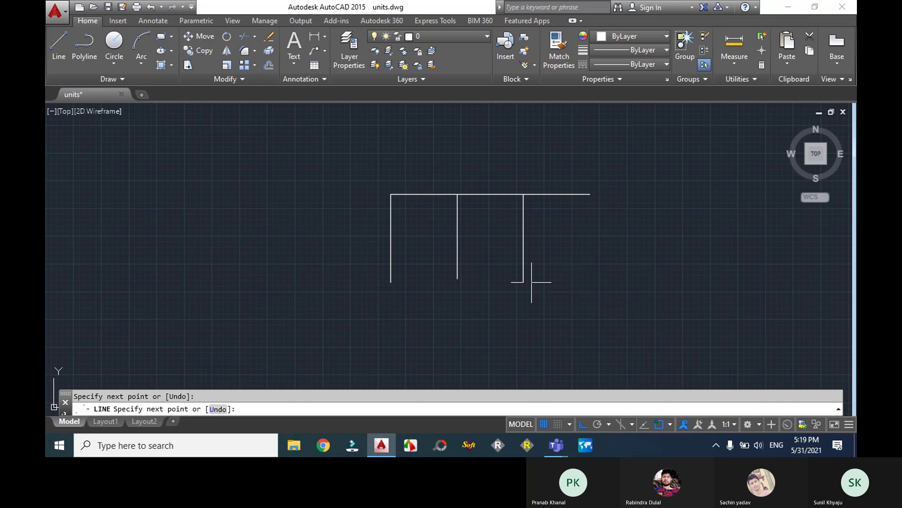
key("Return")
key("Return")
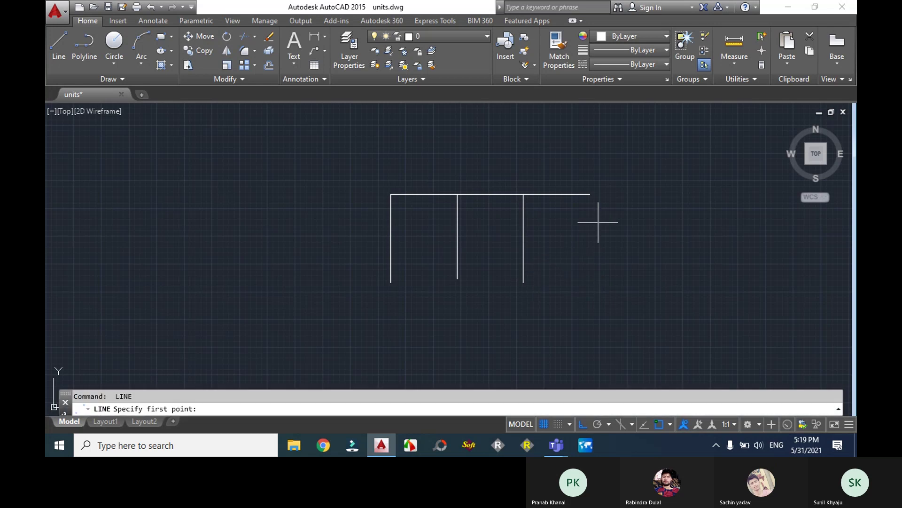
left_click(590, 194)
left_click(590, 285)
key("Return")
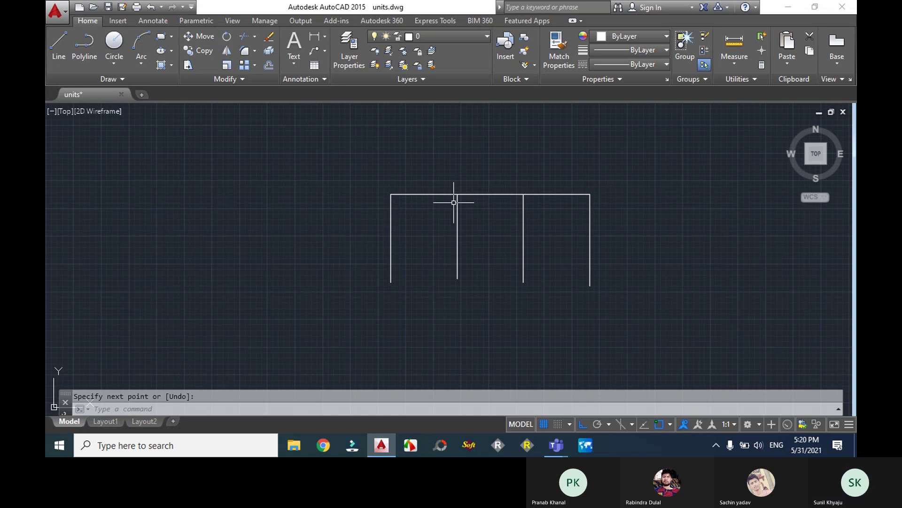
Draw a closed stepped polyline beside the comb-shaped lines, with a long horizontal overshoot along its upper edge and a deep rectangular leg below.
scroll(454, 202, "down", 5)
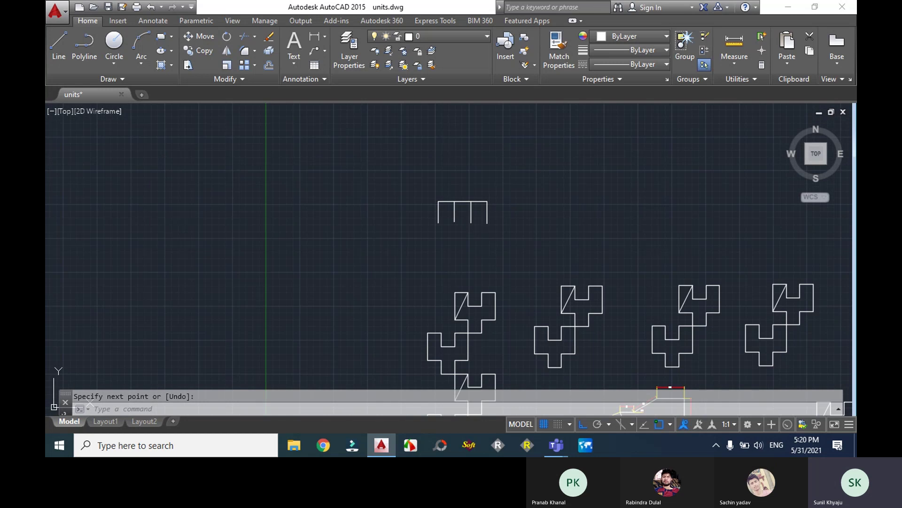
scroll(545, 284, "up", 4)
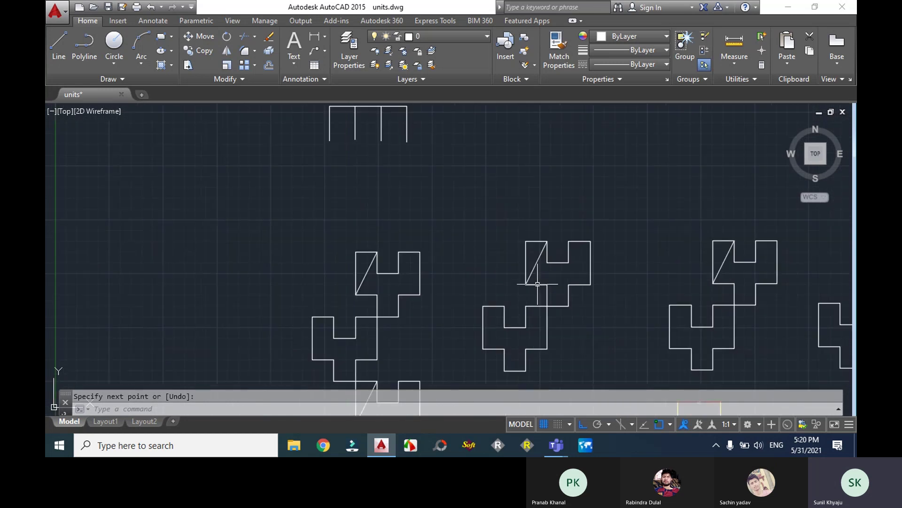
scroll(518, 233, "down", 2)
type("pl")
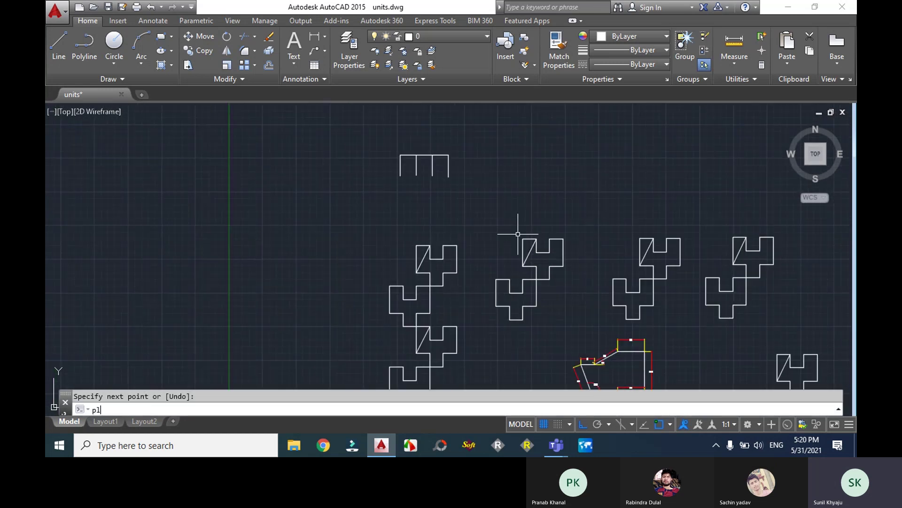
key("Return")
left_click(513, 171)
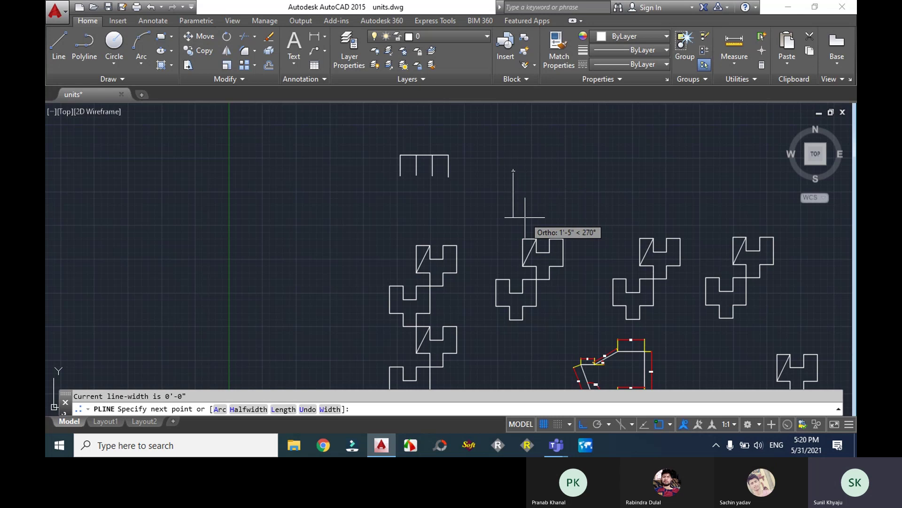
left_click(513, 217)
left_click(544, 218)
left_click(544, 156)
left_click(682, 155)
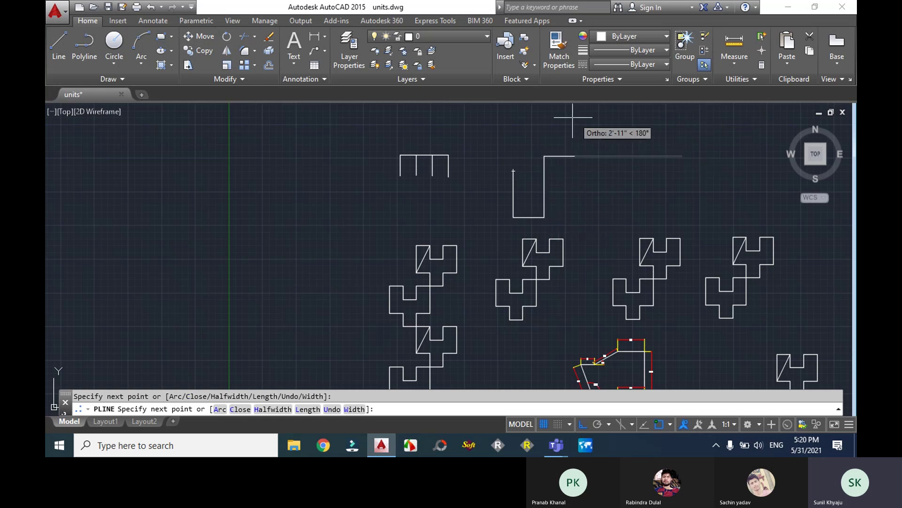
left_click(481, 146)
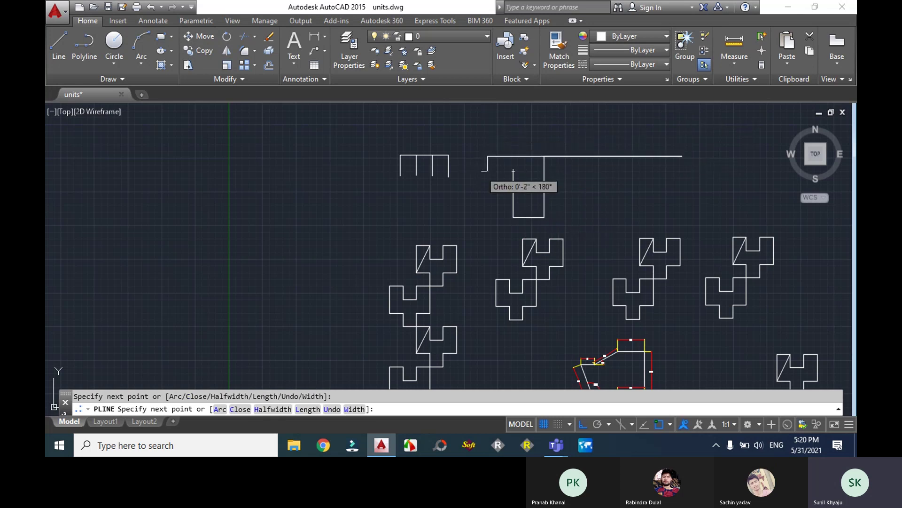
type("c")
key("Return")
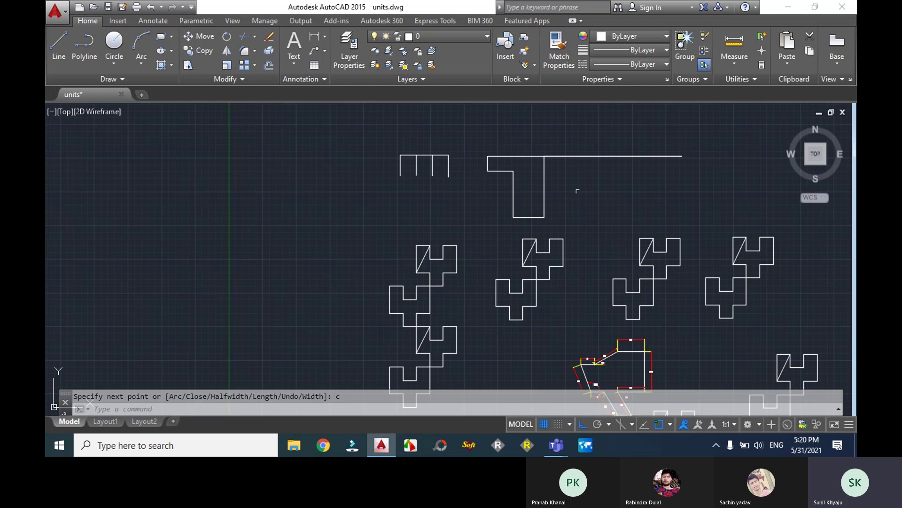
Select the closed polyline by different edges to check that it behaves as one object, leaving nothing selected.
left_click(545, 187)
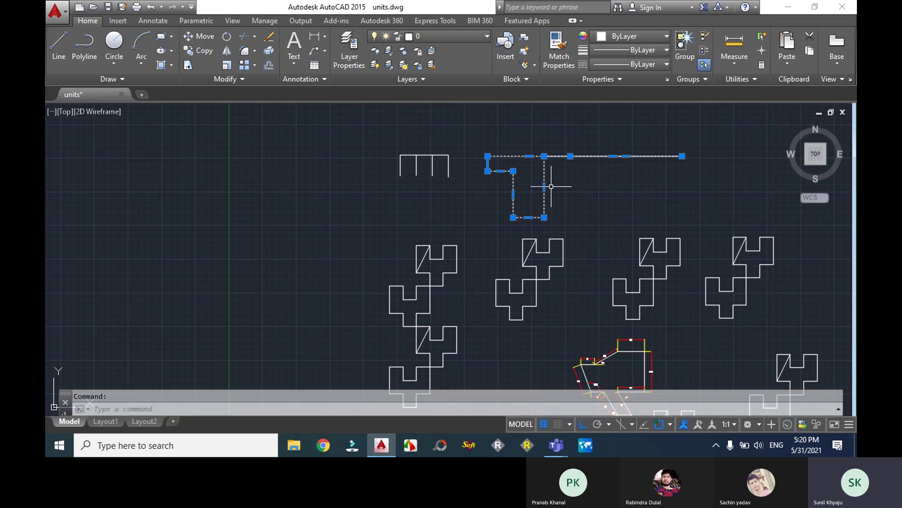
key("Escape")
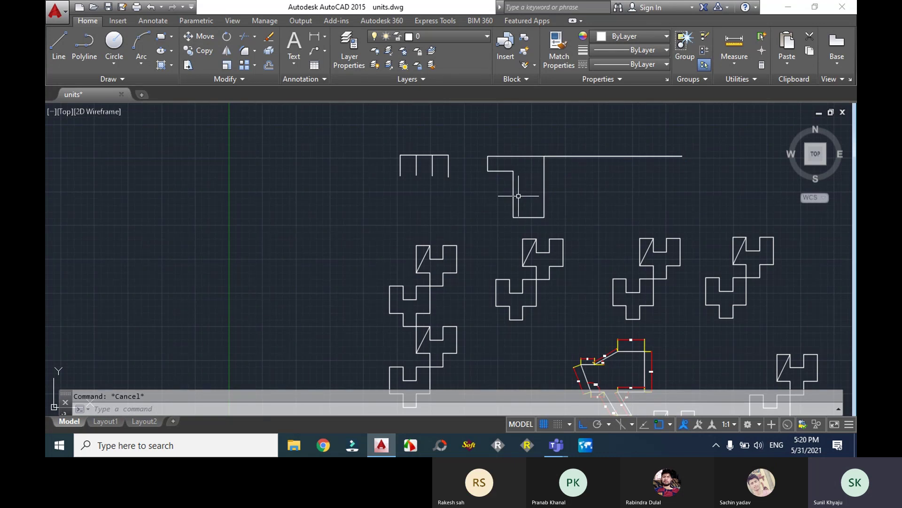
left_click(511, 196)
key("Escape")
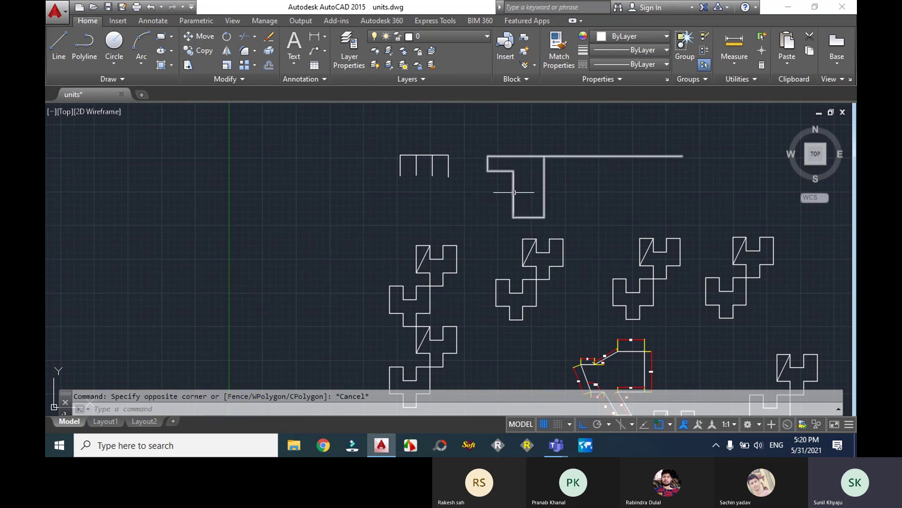
left_click(513, 194)
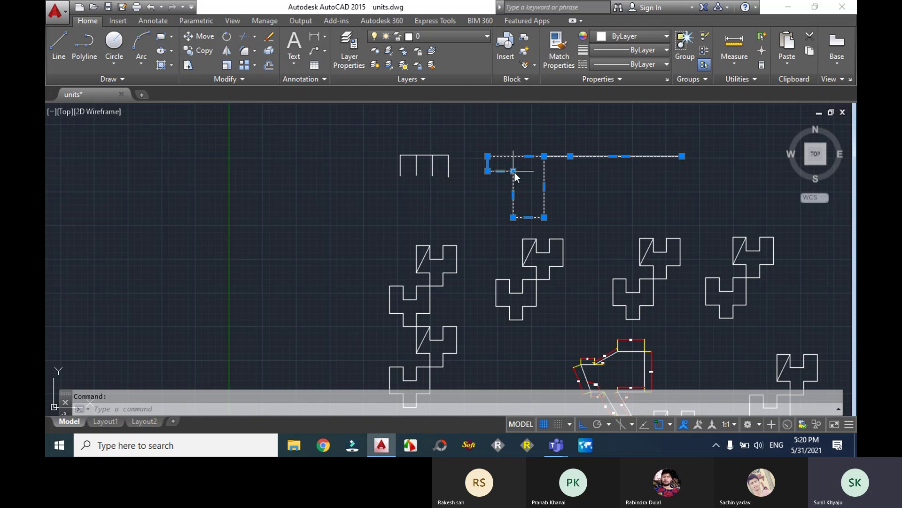
mouse_move(487, 171)
key("Escape")
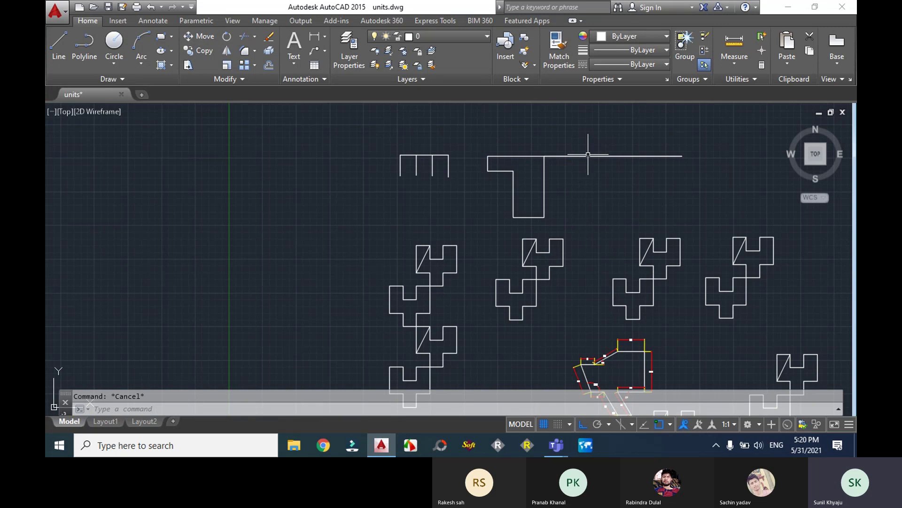
Explode the closed stepped polyline into separate line segments.
left_click(544, 183)
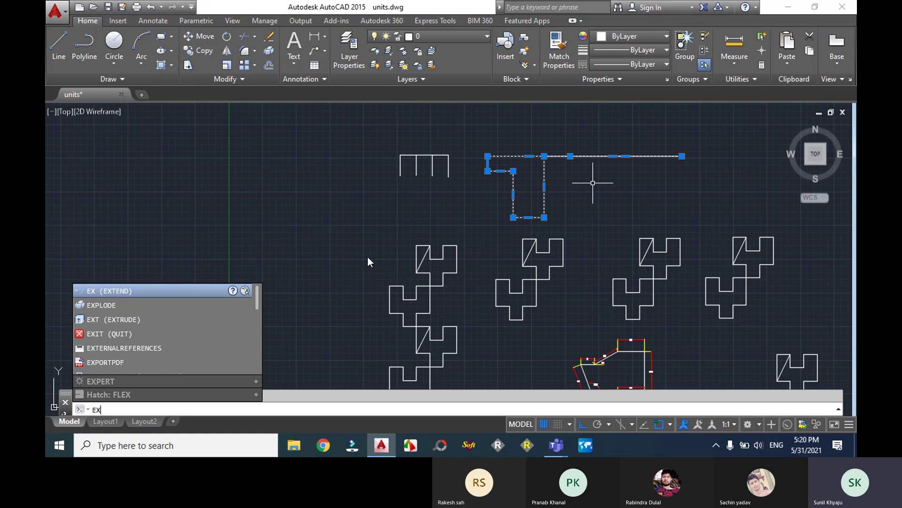
left_click(129, 303)
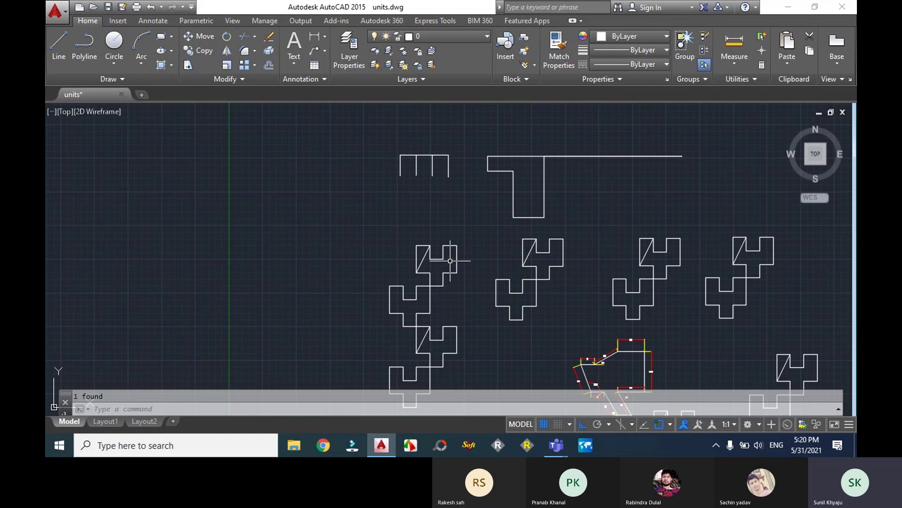
Try erasing the exploded shape's short horizontal step segment and the leg's left vertical segment together, and undo the erasure.
left_click(513, 188)
left_click(500, 171)
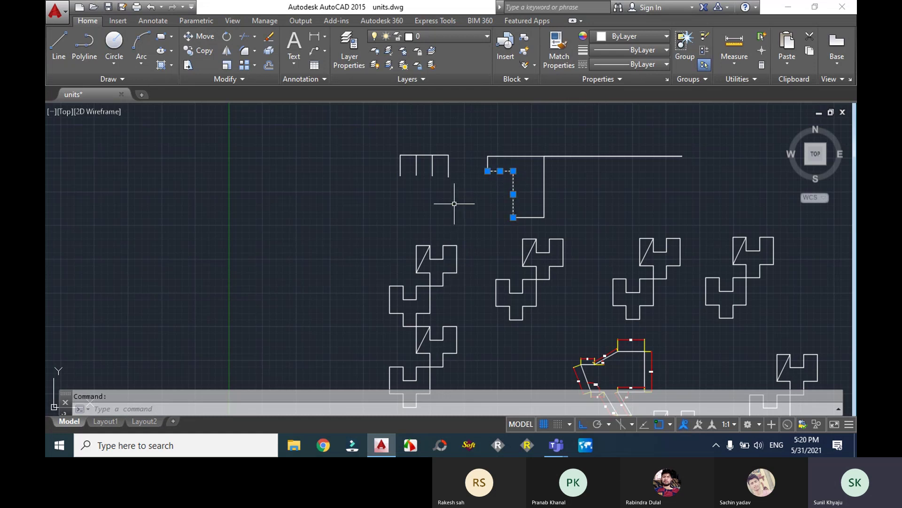
key("Delete")
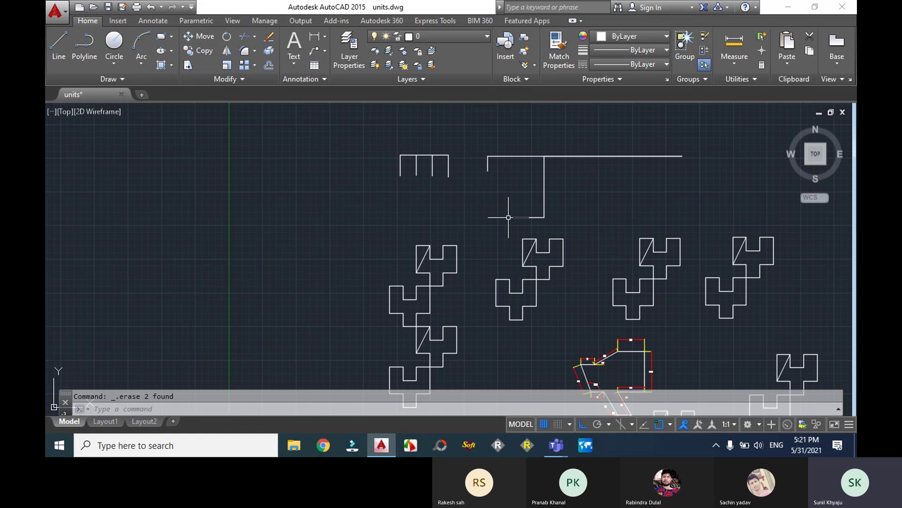
key("ctrl+z")
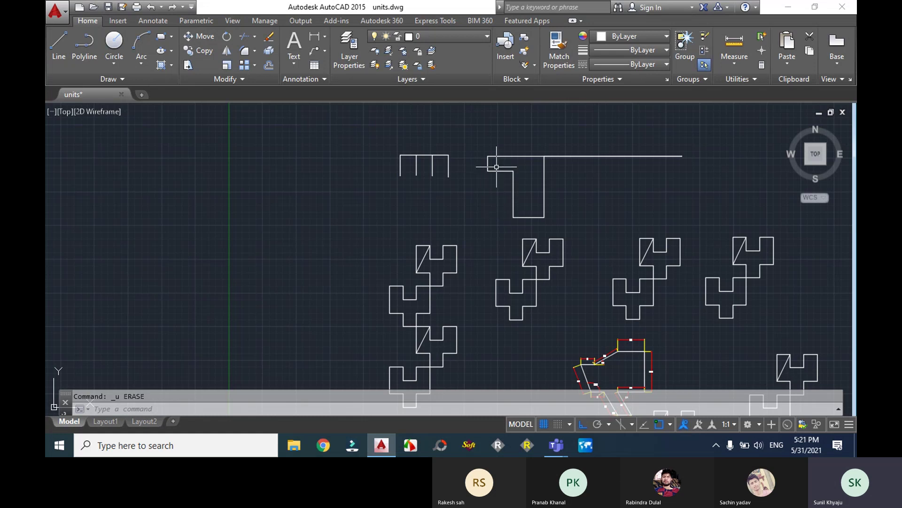
Erase only the short horizontal step segment of the exploded shape.
left_click(497, 171)
key("Delete")
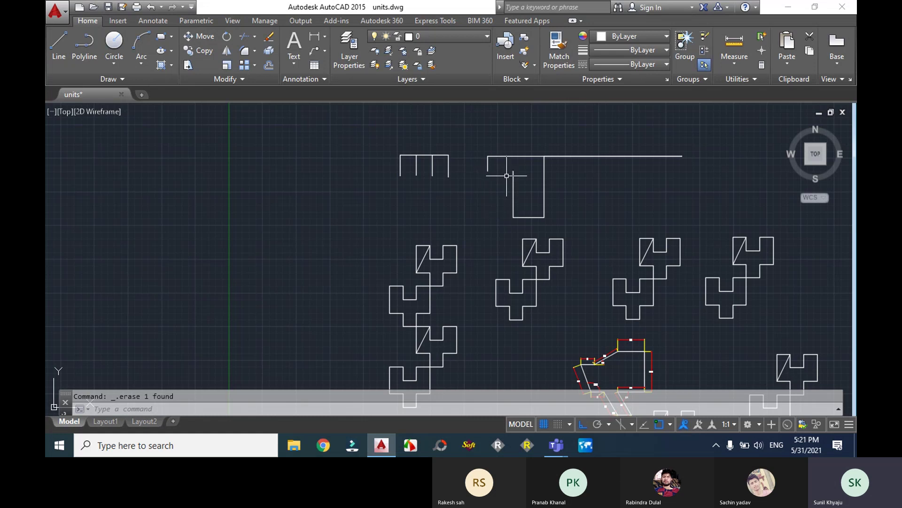
Grip-stretch the upper end of the leg's left vertical line to the lower end of the short upper-left segment.
left_click(513, 188)
left_click(514, 170)
left_click(487, 171)
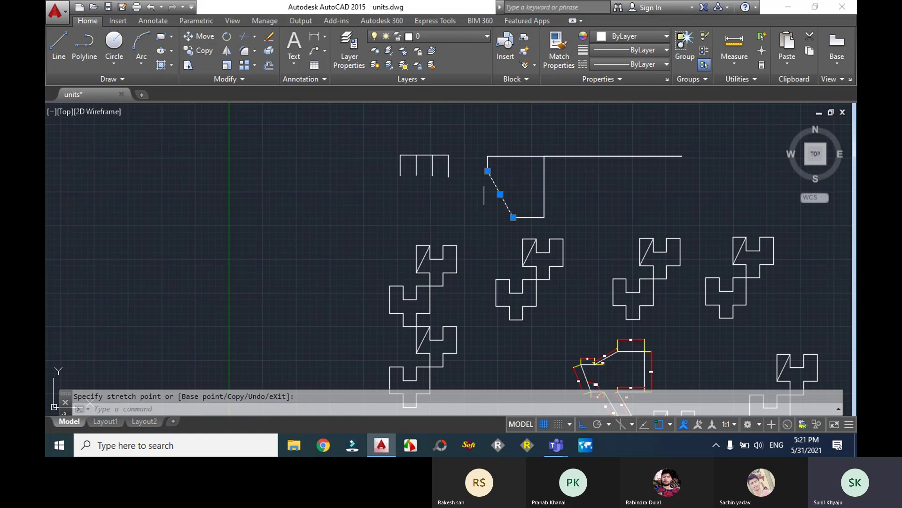
key("Escape")
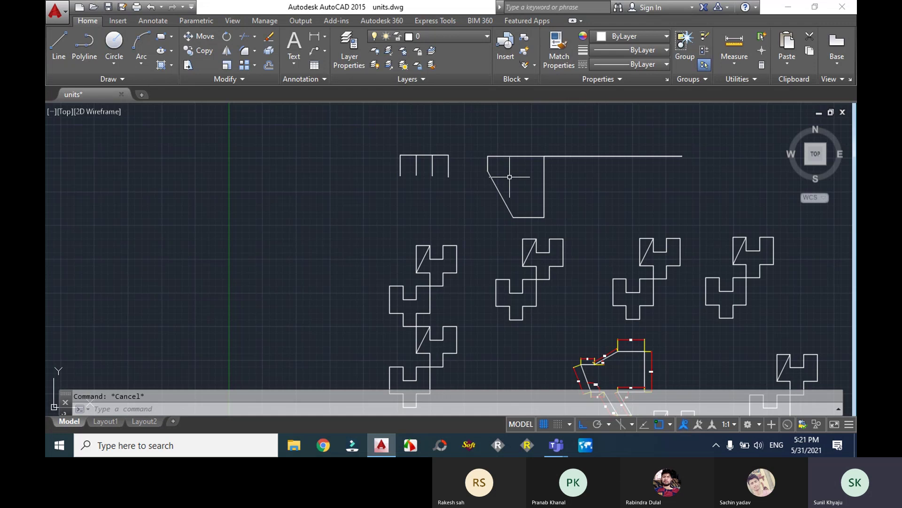
type("undo")
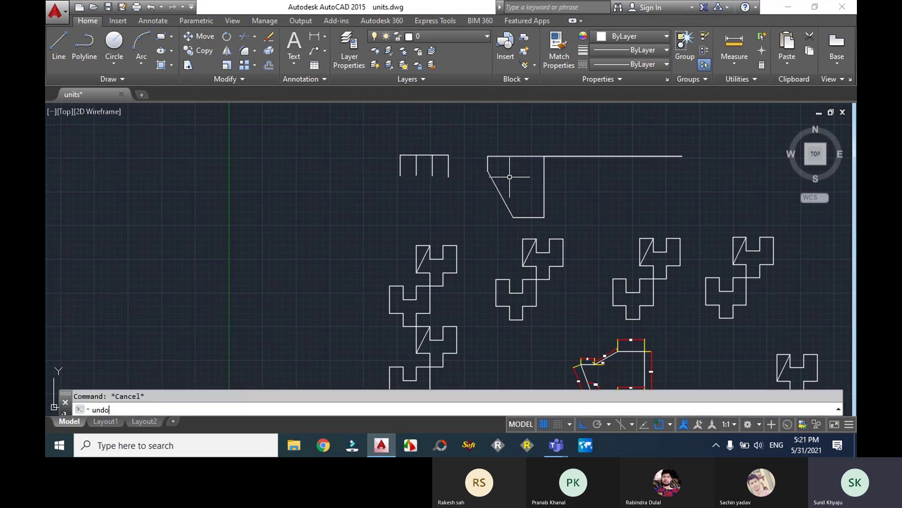
key("Return")
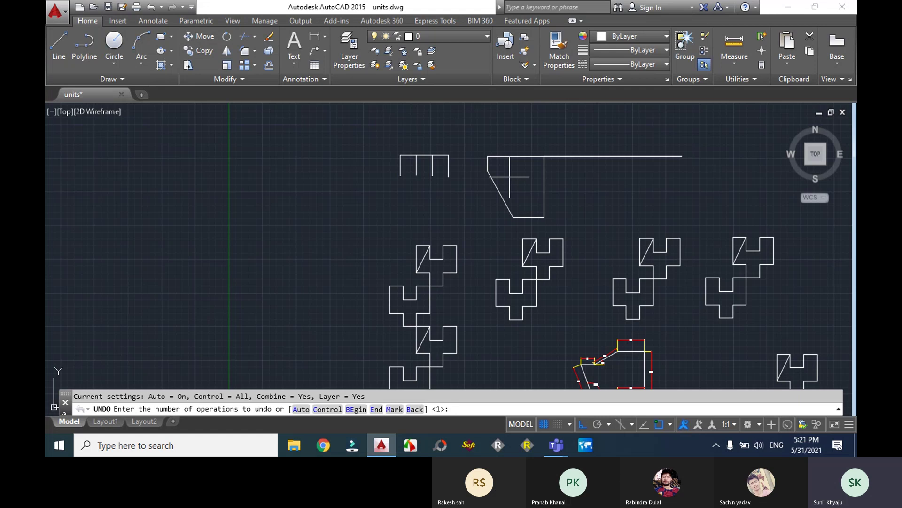
key("Escape")
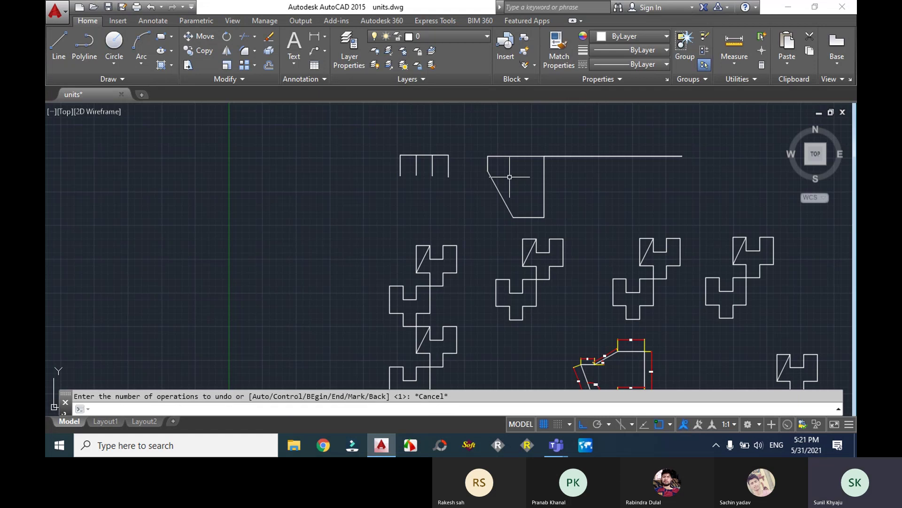
Undo the grip stretch and step back further, redo the undone changes, and undo the stretch again.
key("ctrl+z")
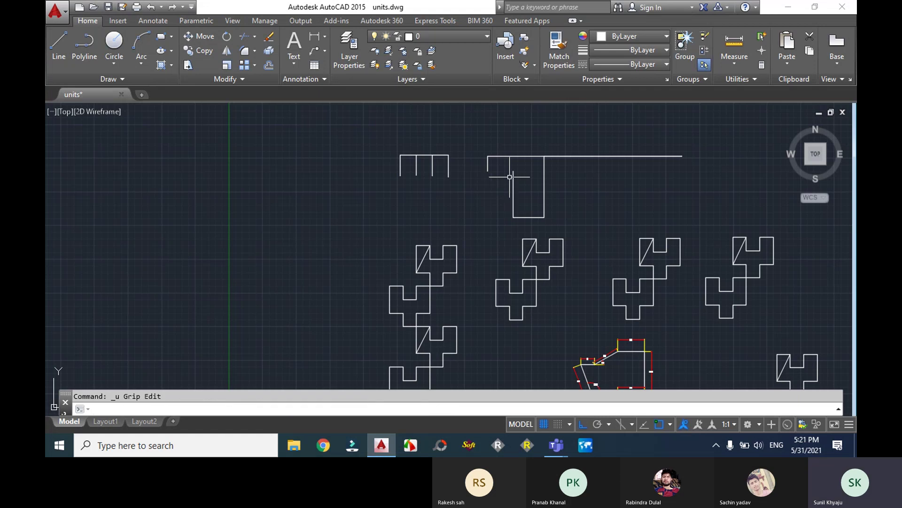
key("ctrl+z")
key("ctrl+y")
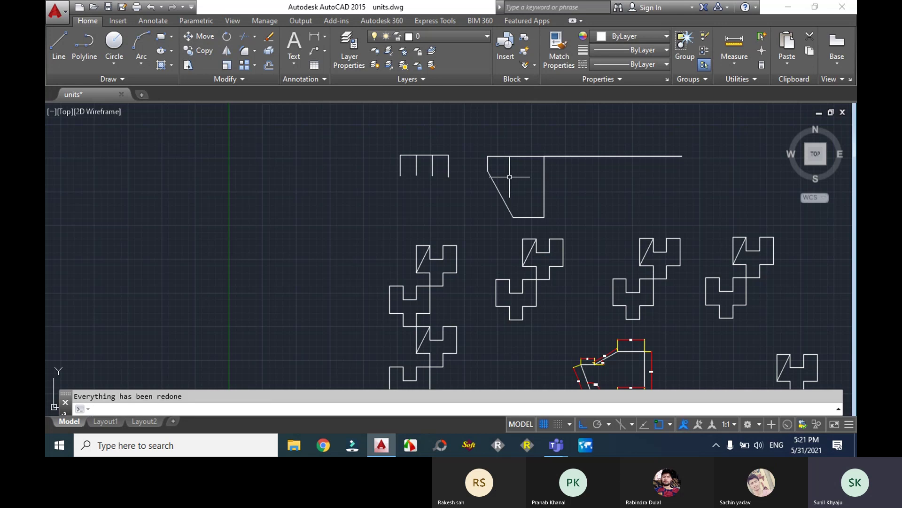
key("ctrl+z")
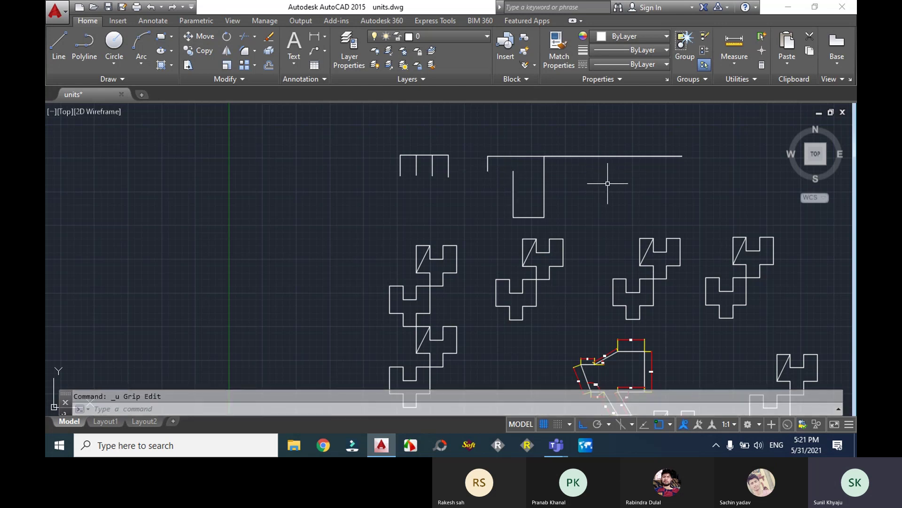
Undo the last erasure, and erase the short horizontal step segment together with the leg's left vertical segment.
key("ctrl+z")
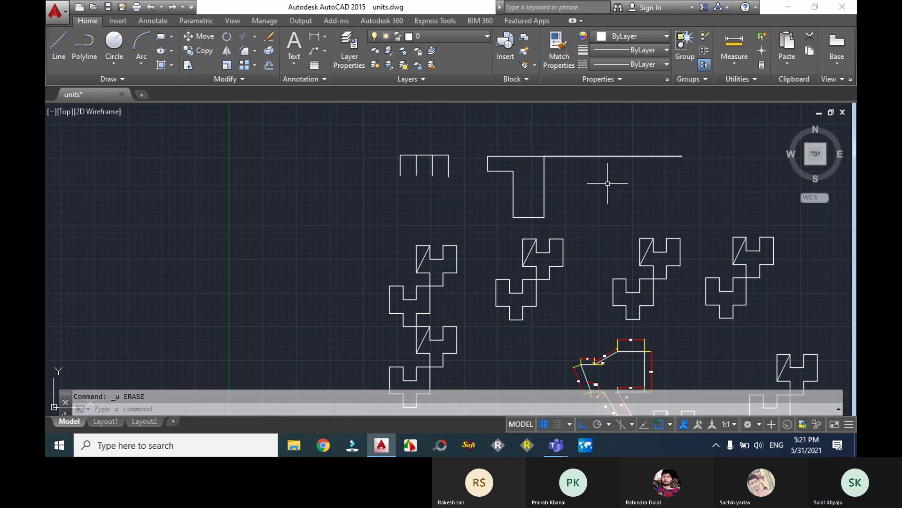
type("erase")
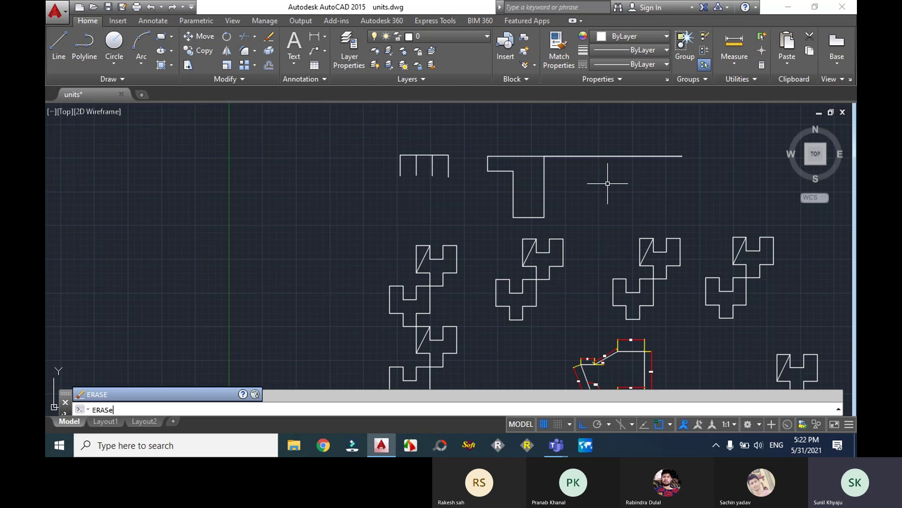
key("Return")
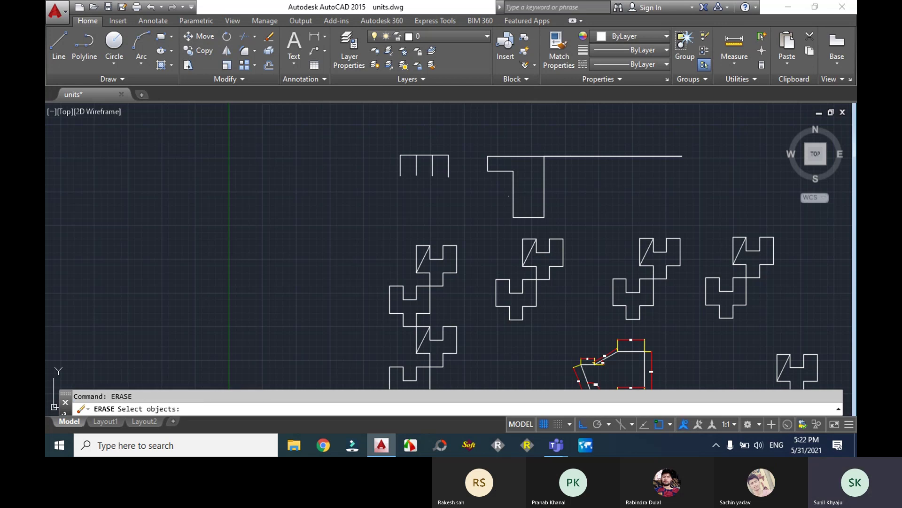
left_click(514, 191)
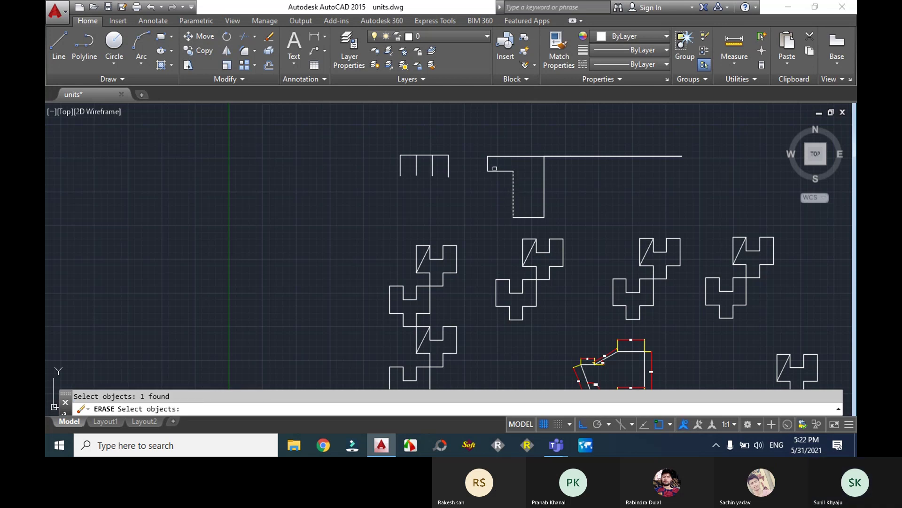
left_click(497, 171)
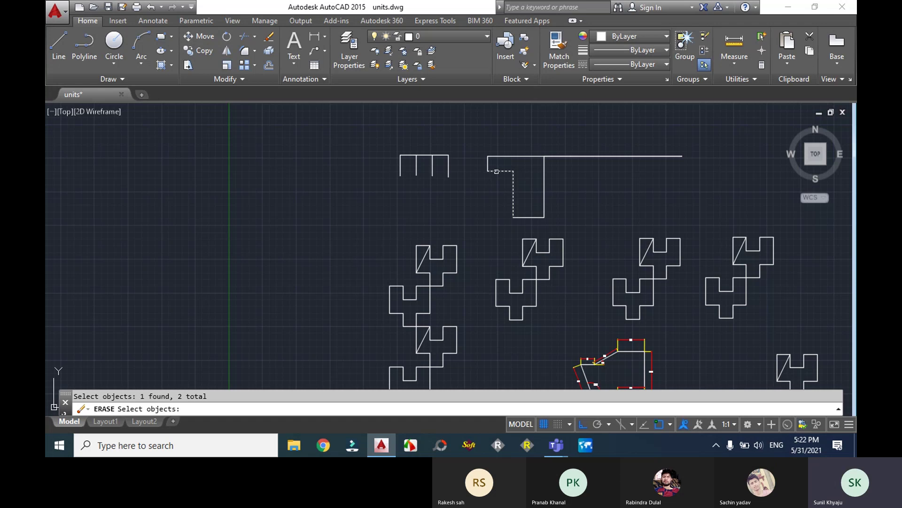
key("Return")
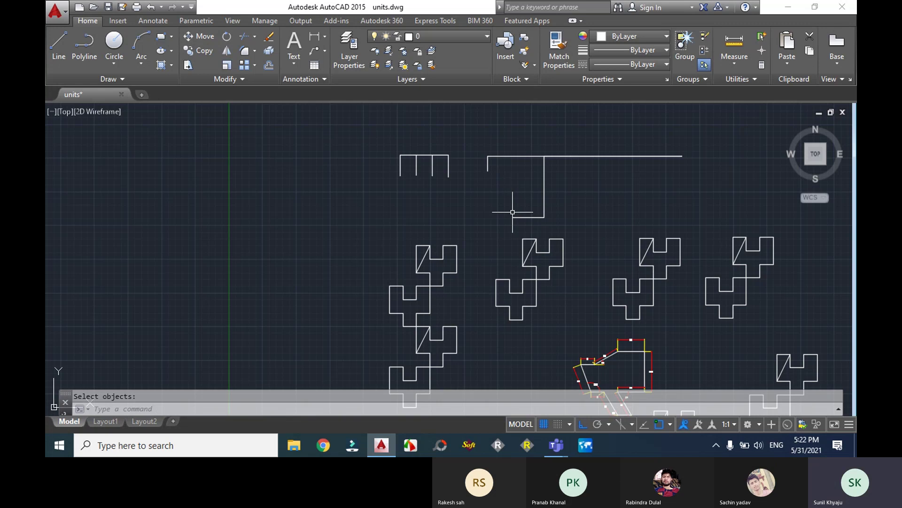
Undo the erasure of the two segments and redo it.
key("ctrl+z")
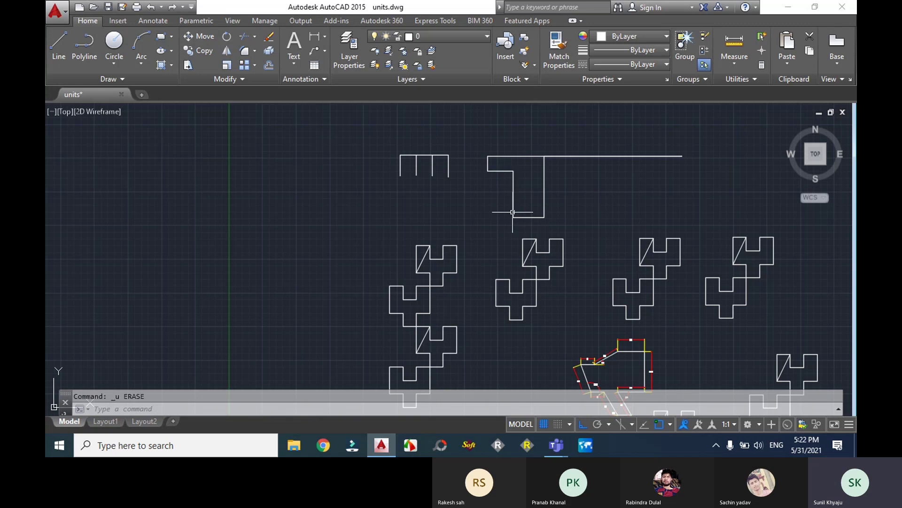
key("ctrl+y")
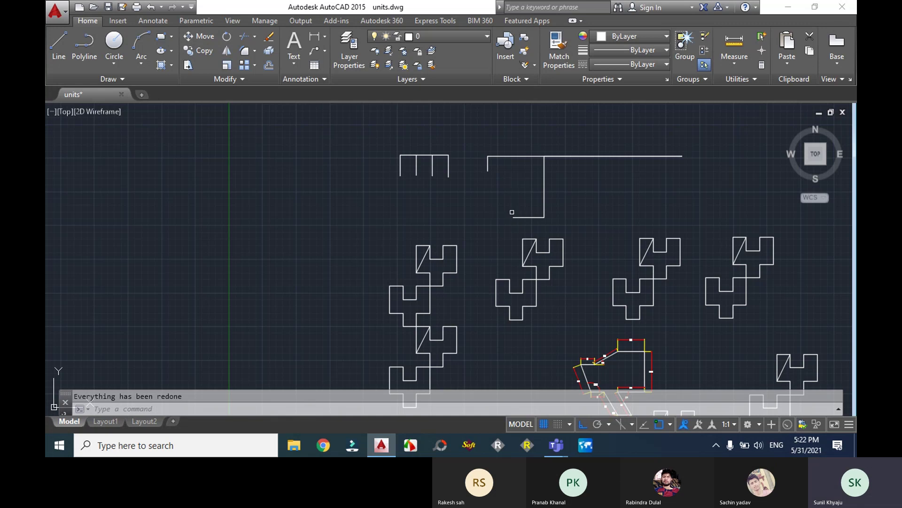
Draw two separate horizontal lines across all four vertical lines of the comb shape, one above the other.
scroll(420, 162, "up", 4)
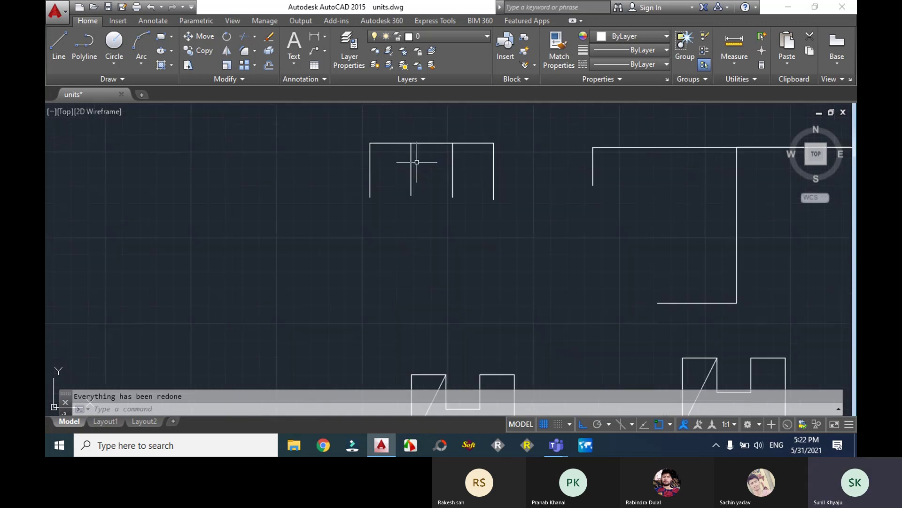
type("l")
key("Return")
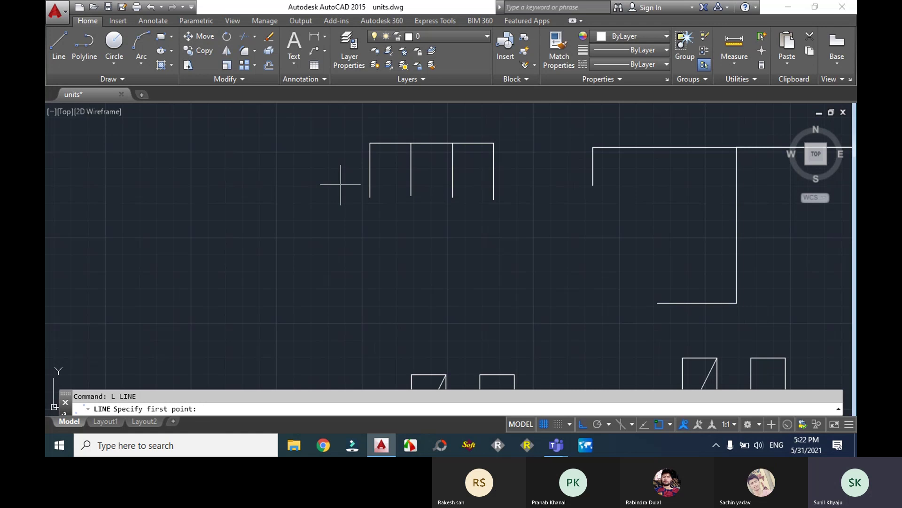
left_click(341, 185)
left_click(520, 184)
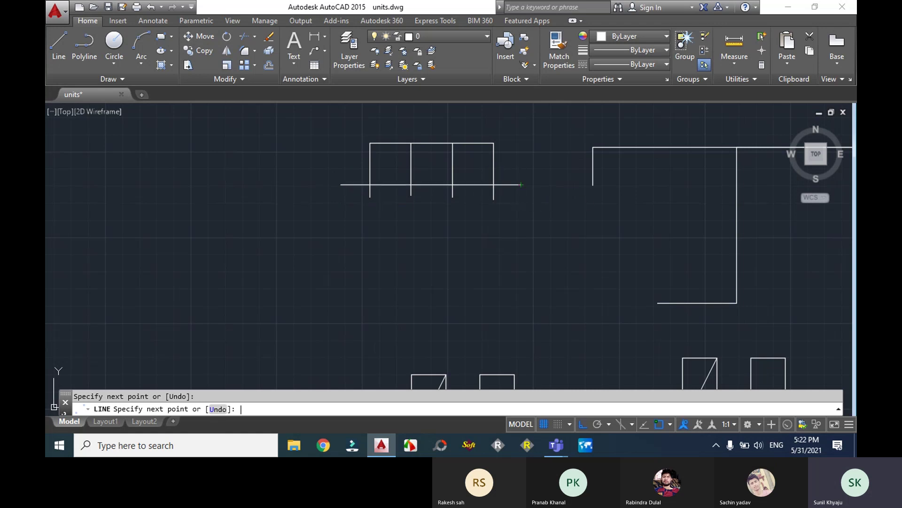
key("Return")
key("Return")
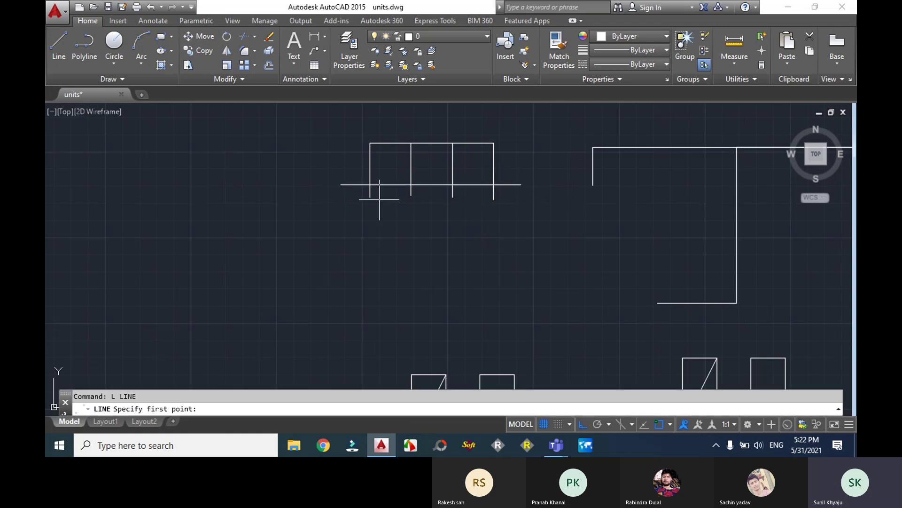
left_click(356, 164)
left_click(533, 164)
key("Return")
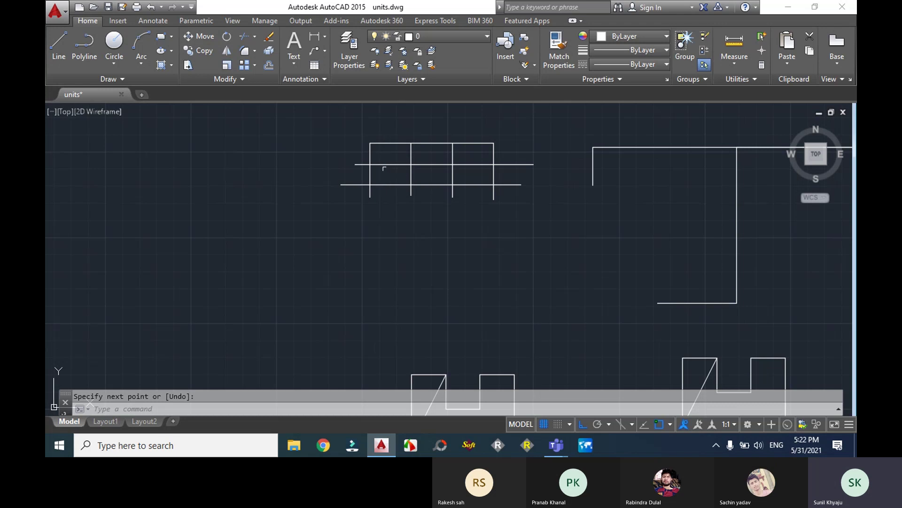
Using all objects as cutting edges, trim the comb's leftmost vertical between the two crossing horizontal lines.
type("TR")
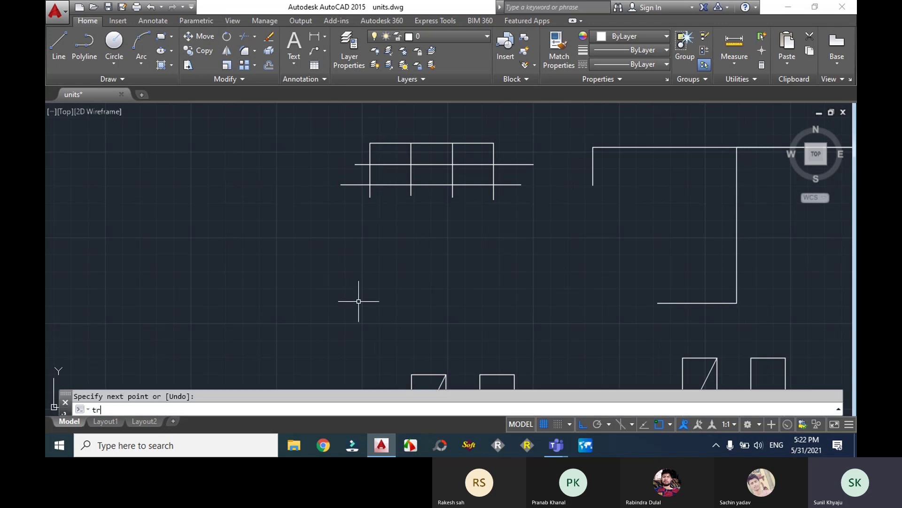
key("Return")
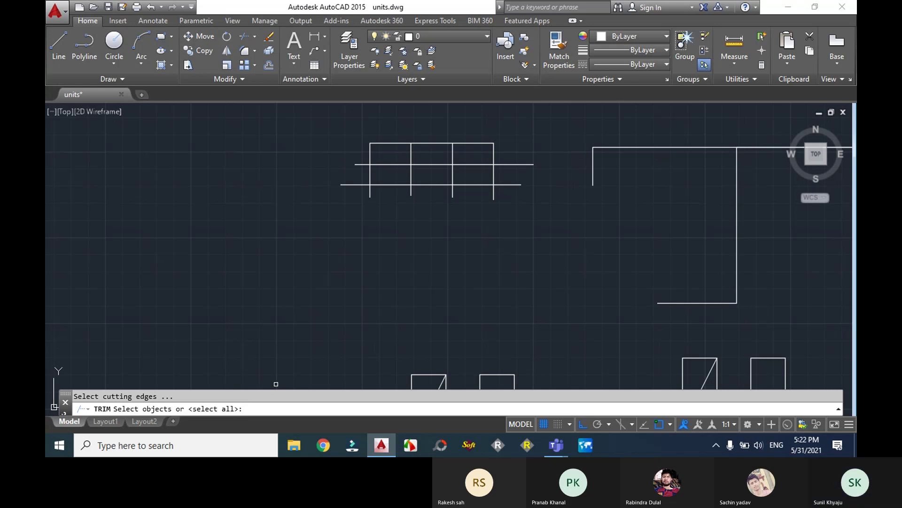
key("Return")
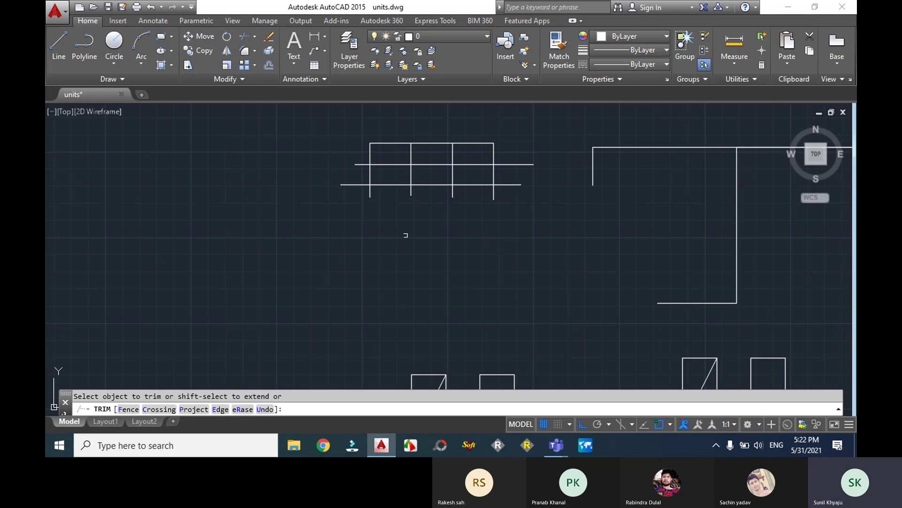
left_click(369, 176)
left_click(421, 166)
left_click(430, 168)
key("Escape")
key("Escape")
Trim the top edge and upper crossing line between the middle verticals, the lower line left of the last vertical, and that vertical's upper part.
type("tr")
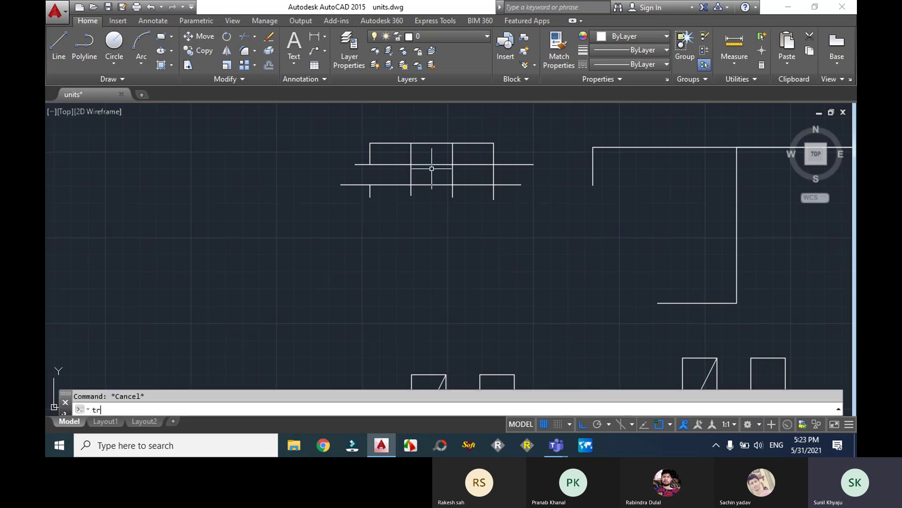
key("Return")
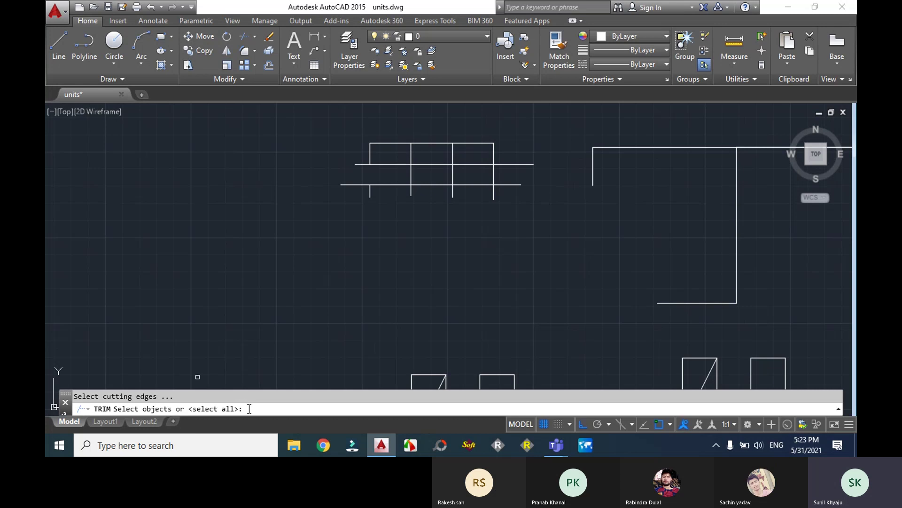
key("Return")
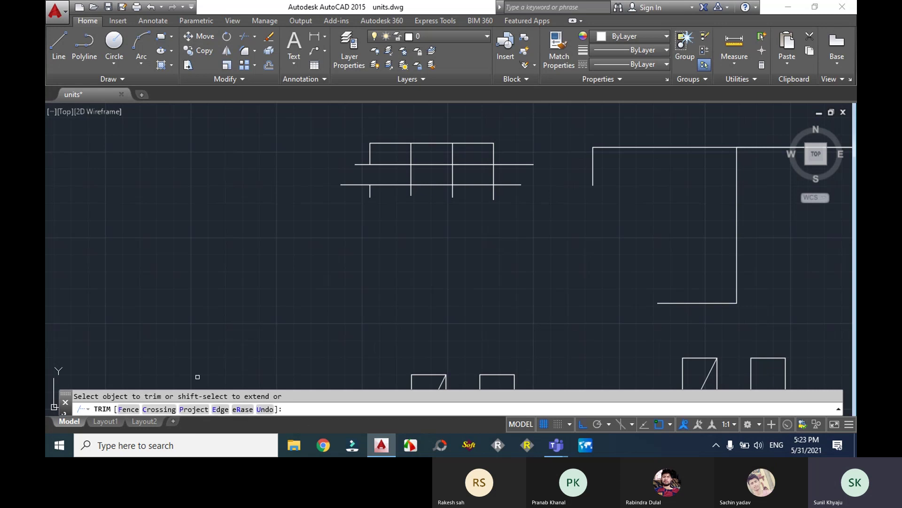
left_click(427, 164)
left_click(466, 184)
left_click(493, 151)
left_click(426, 143)
key("Escape")
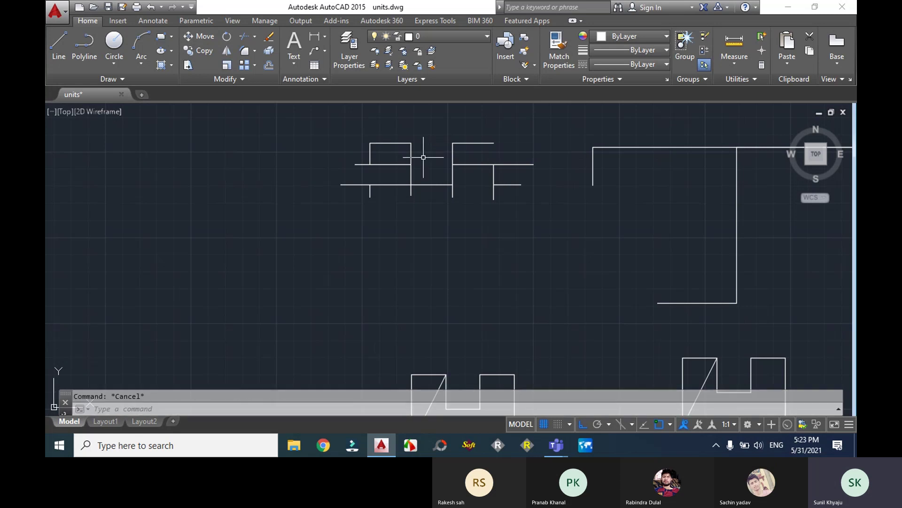
Trim the lower crossing line's part beyond the comb's second vertical, using only that vertical as the cutting edge.
type("TR")
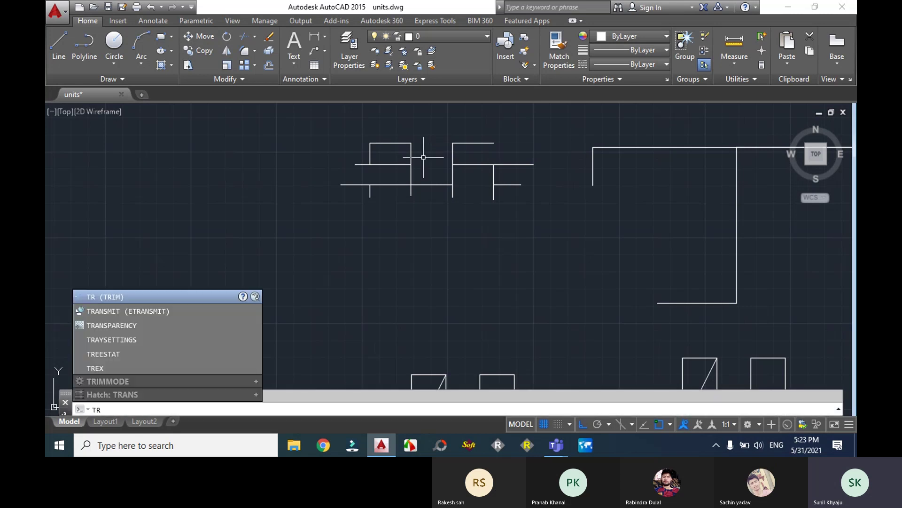
key("Return")
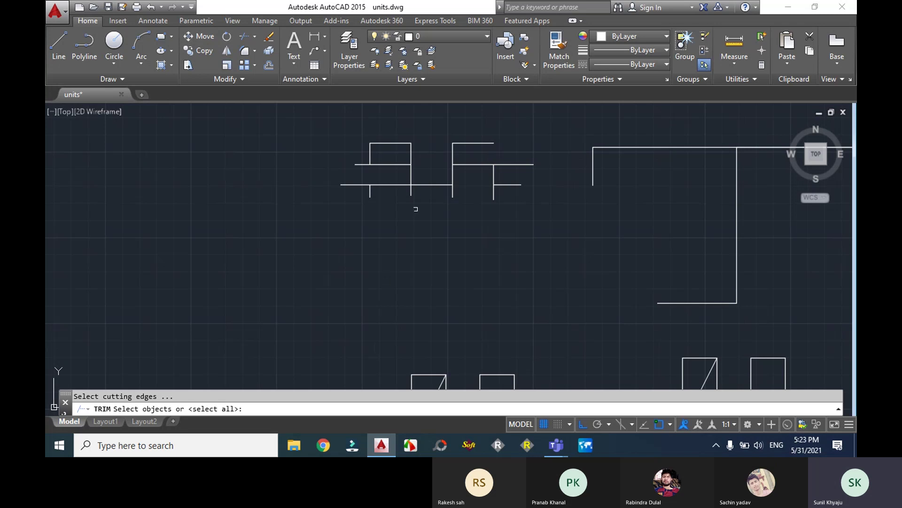
left_click(411, 179)
key("Return")
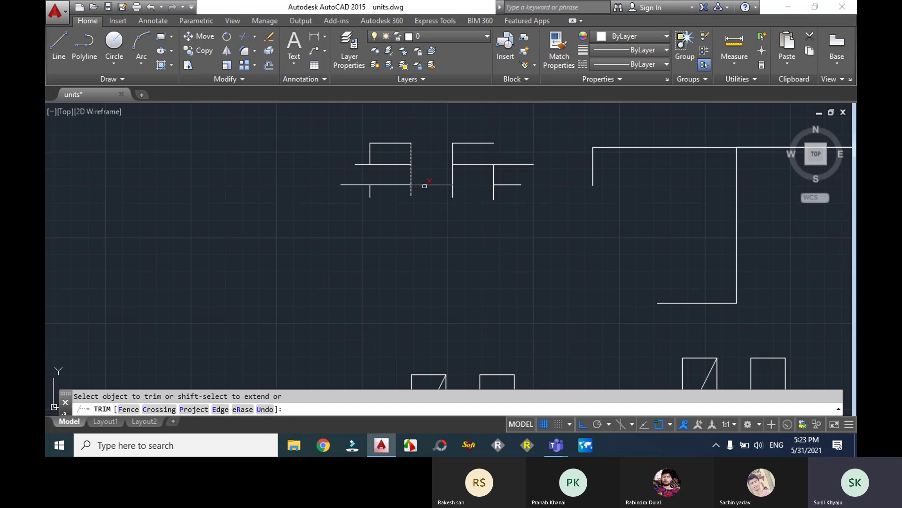
left_click(424, 186)
key("Return")
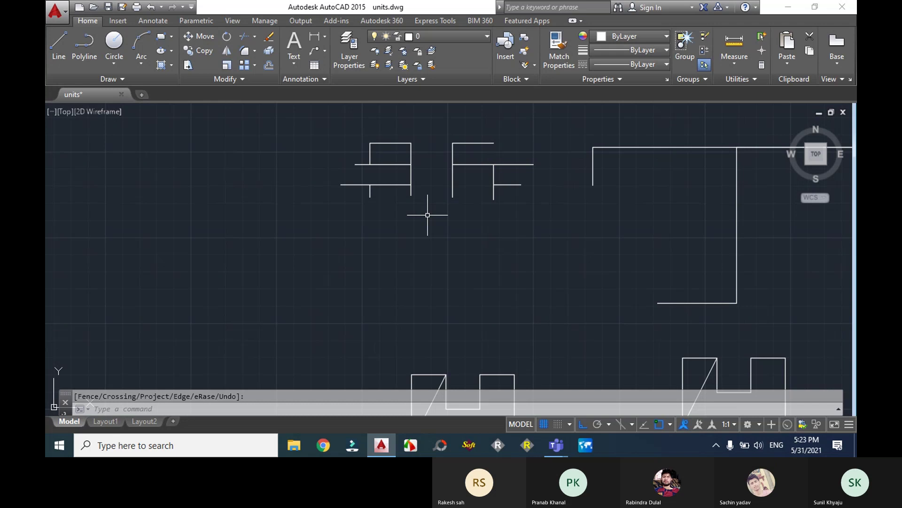
Draw two more horizontal lines across the comb's second vertical, spaced between the existing upper and lower horizontal lines.
type("L")
key("Return")
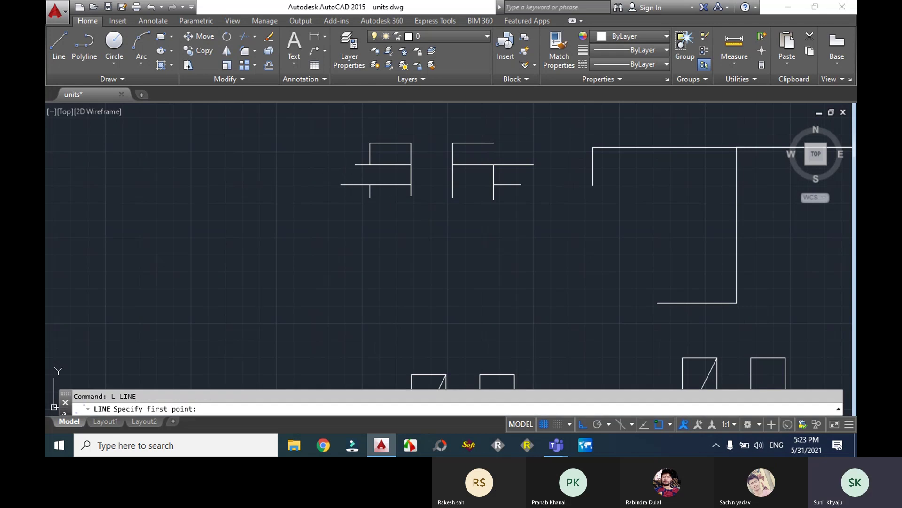
left_click(344, 172)
left_click(447, 172)
key("Return")
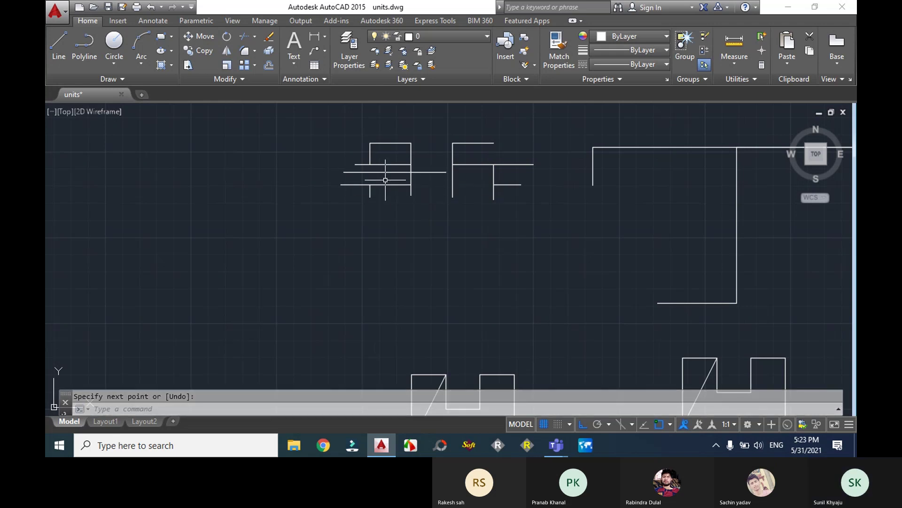
type("L")
key("Return")
scroll(343, 178, "up", 4)
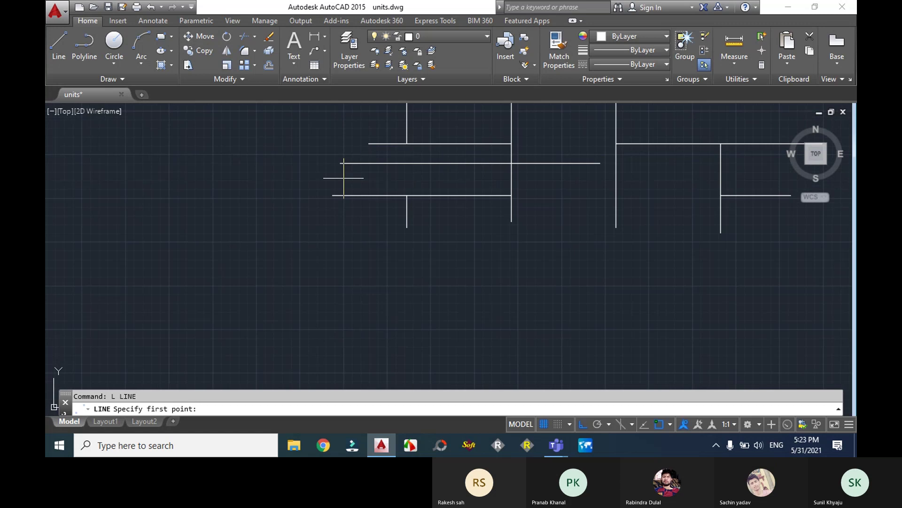
left_click(343, 177)
left_click(541, 184)
key("Return")
scroll(540, 185, "down", 2)
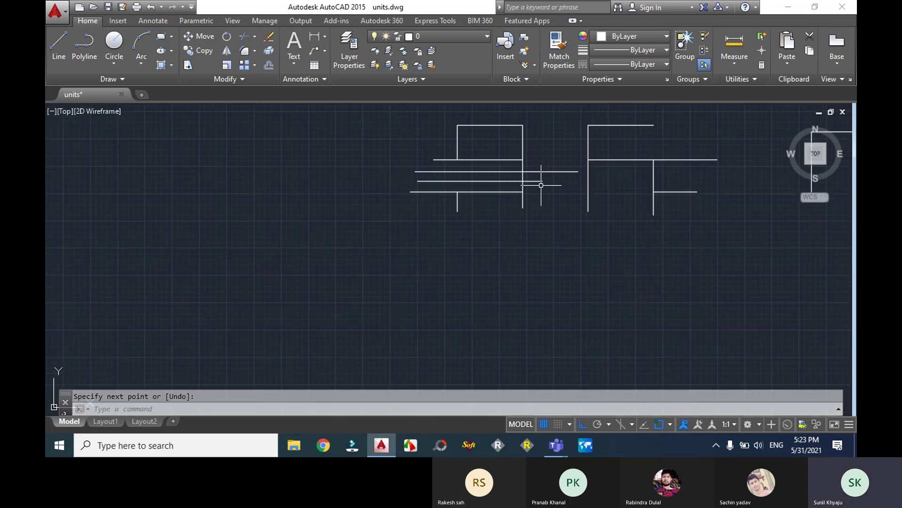
With Ortho off, draw a diagonal line from above the left ends of the horizontal lines down past the second vertical's lower end.
key("Return")
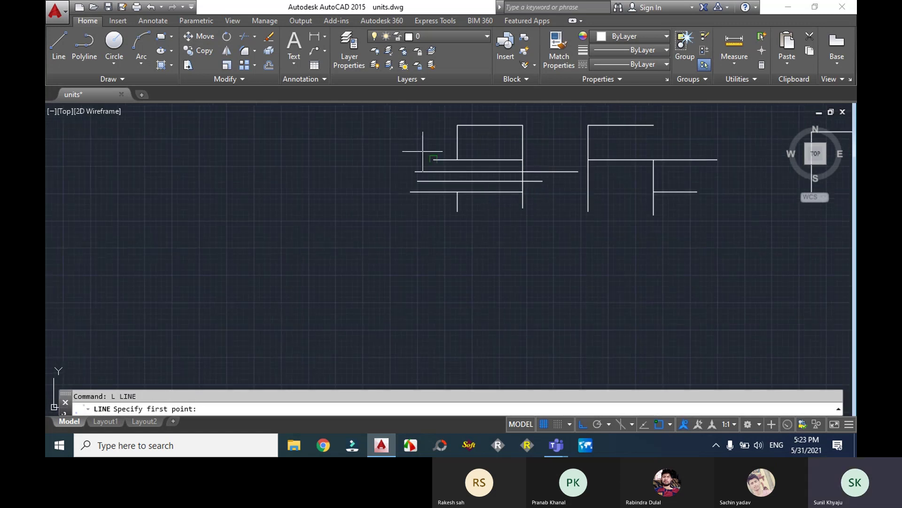
left_click(412, 123)
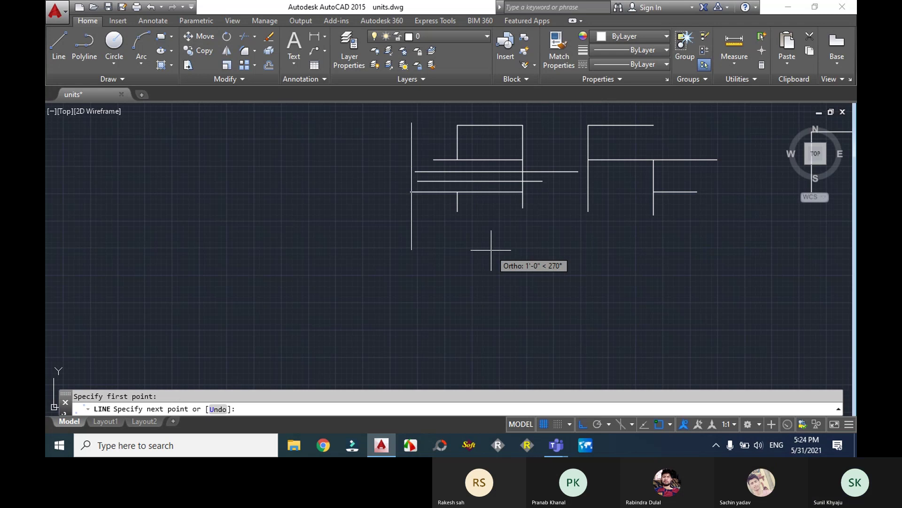
key("F8")
left_click(540, 235)
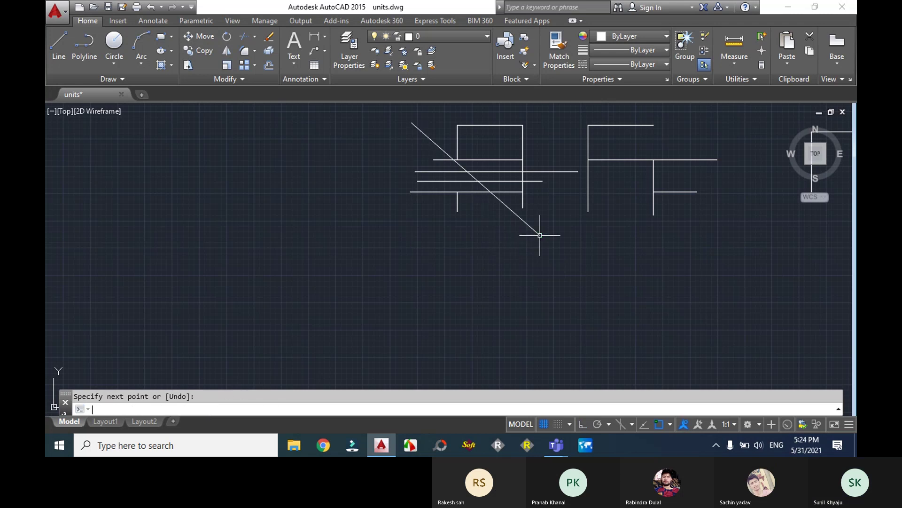
key("Return")
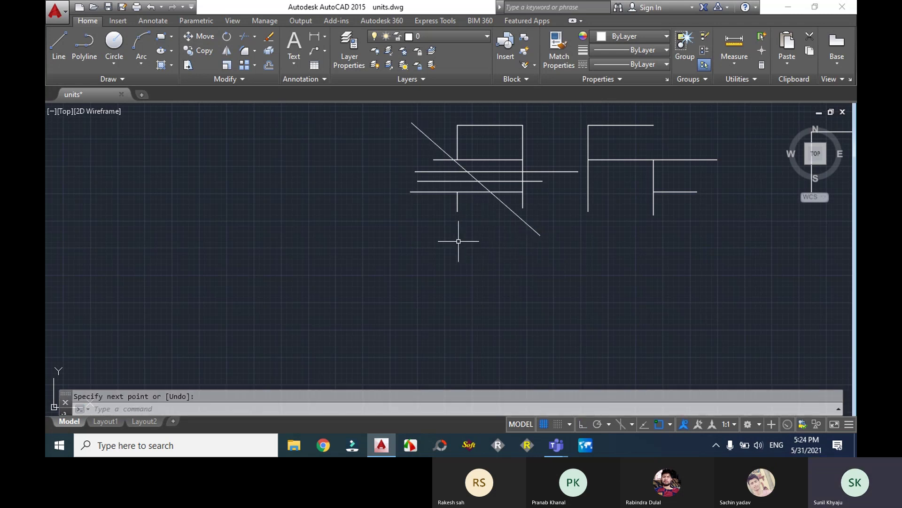
Try trimming segments of the diagonal and ends of the horizontal lines with all objects as cutting edges, and undo the trim.
type("tr")
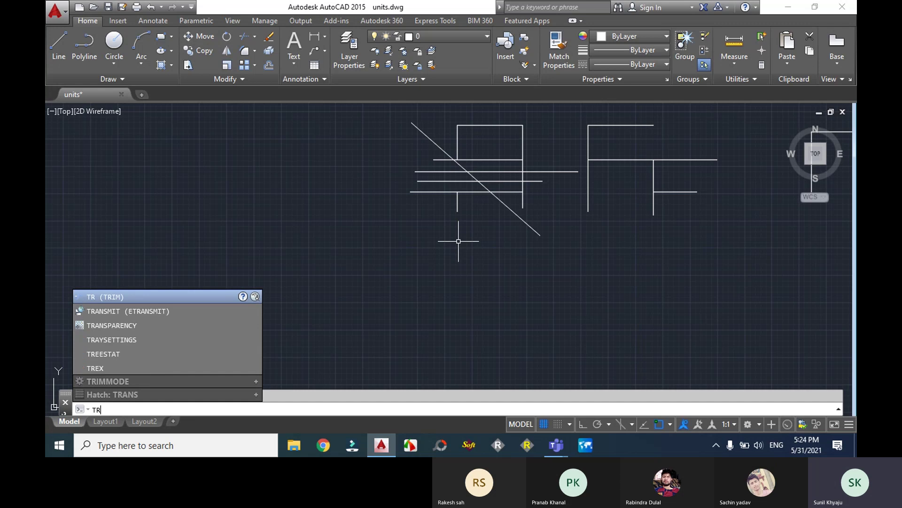
key("Return")
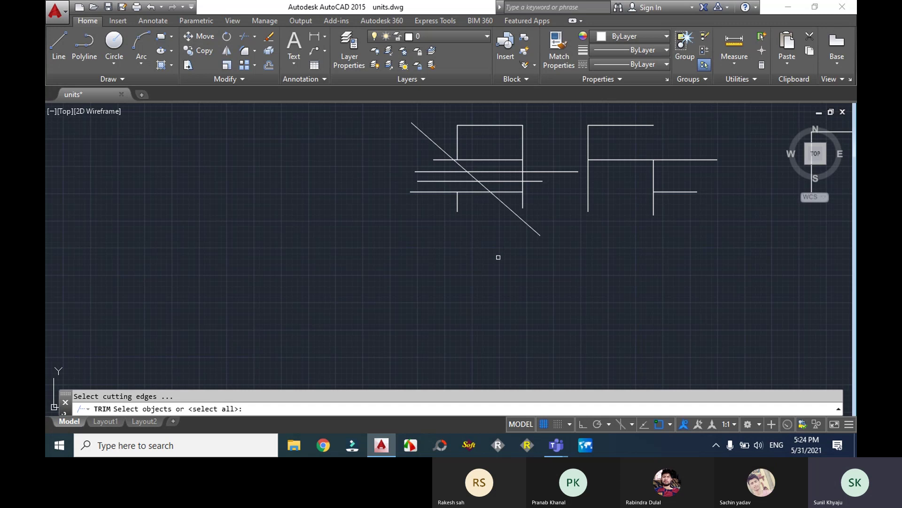
key("Return")
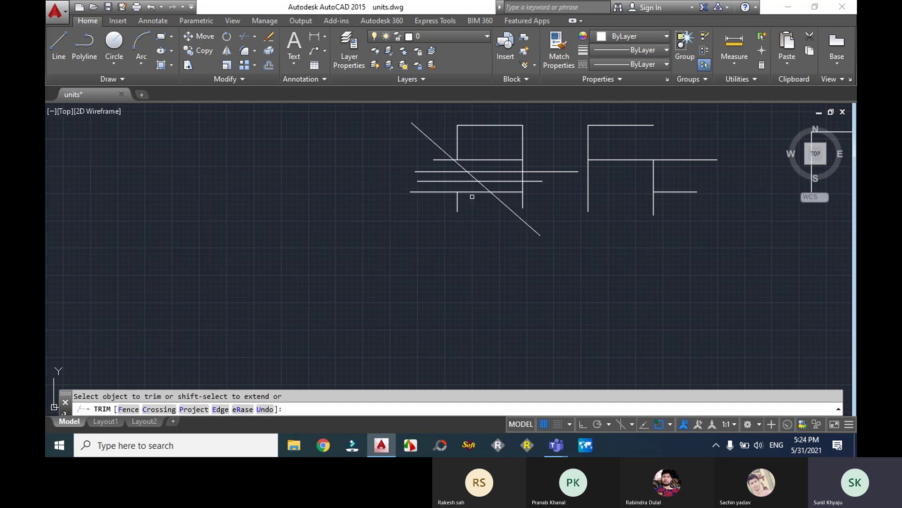
left_click(458, 166)
left_click(484, 187)
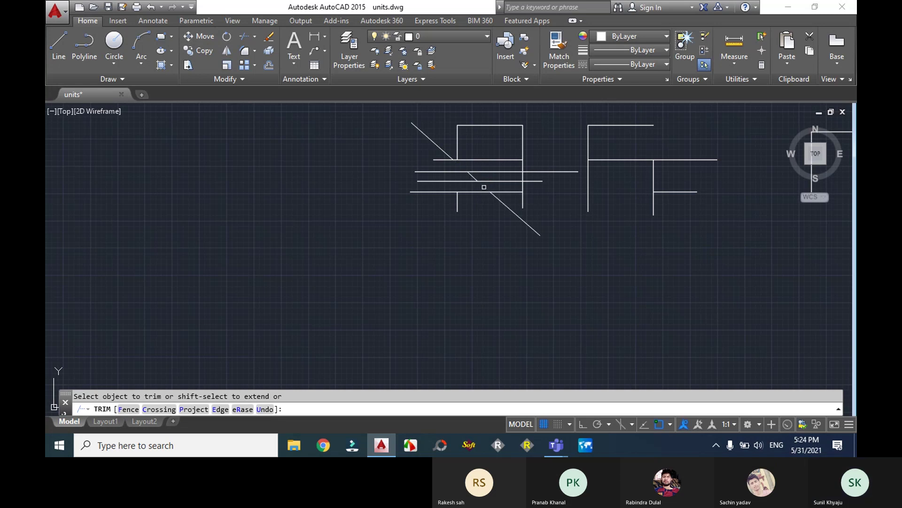
left_click(546, 172)
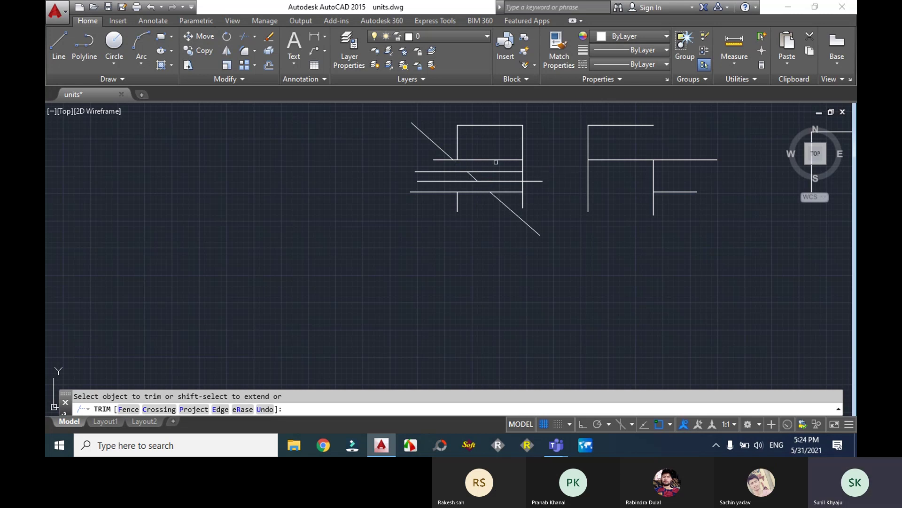
left_click(450, 192)
key("Escape")
key("ctrl+z")
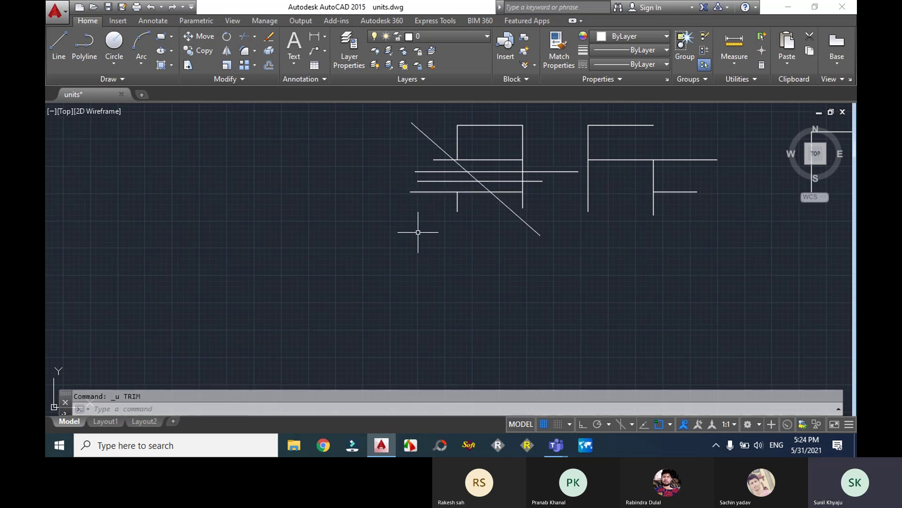
Trim the four horizontal lines' parts to the right of the diagonal, using only the diagonal as the cutting edge.
type("tr")
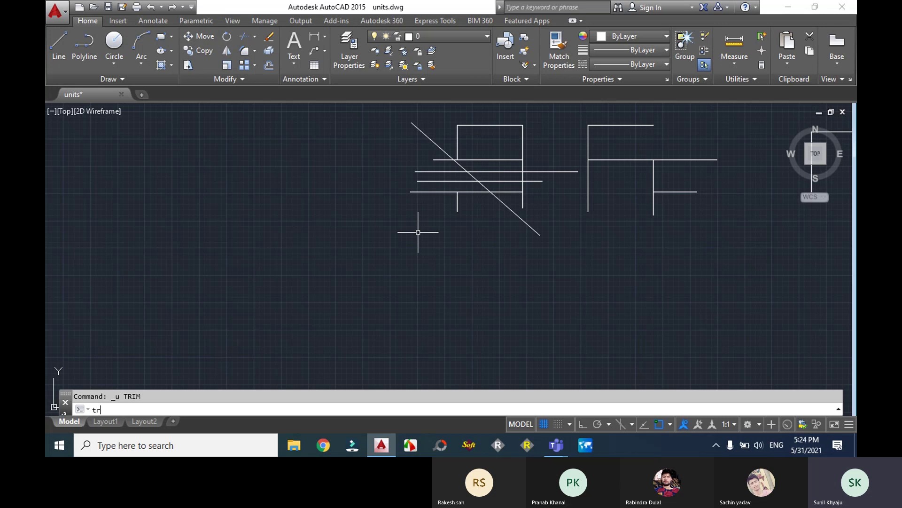
key("Return")
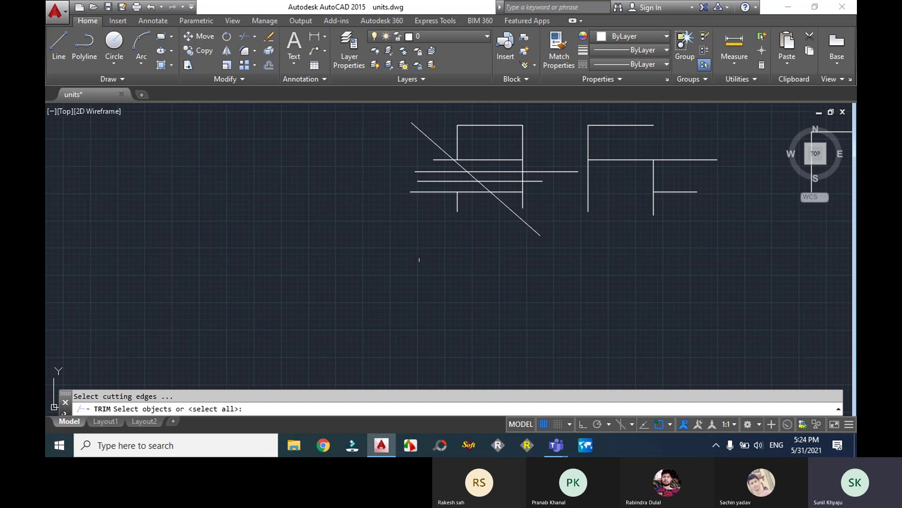
left_click(422, 132)
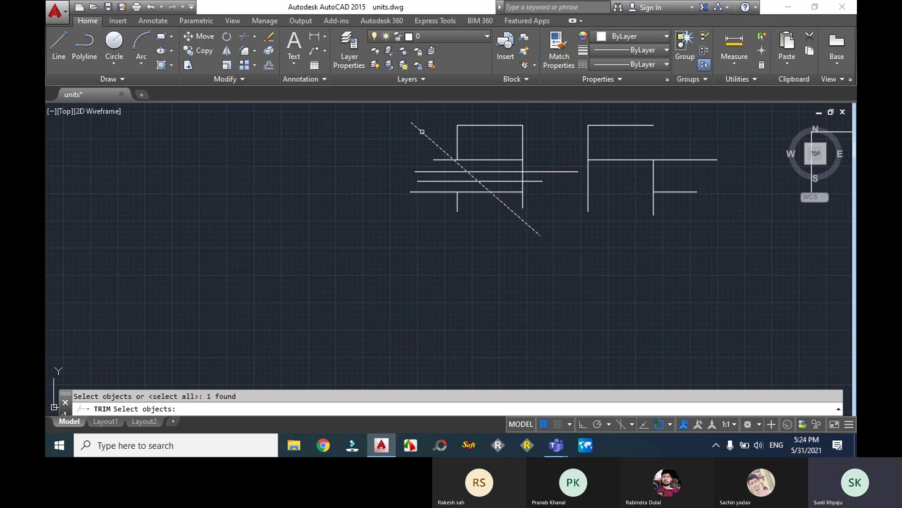
key("Return")
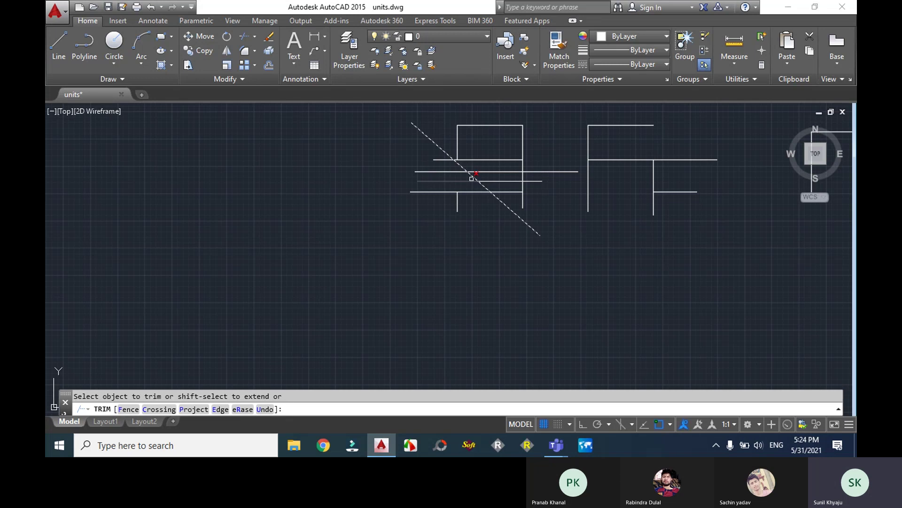
left_click(468, 160)
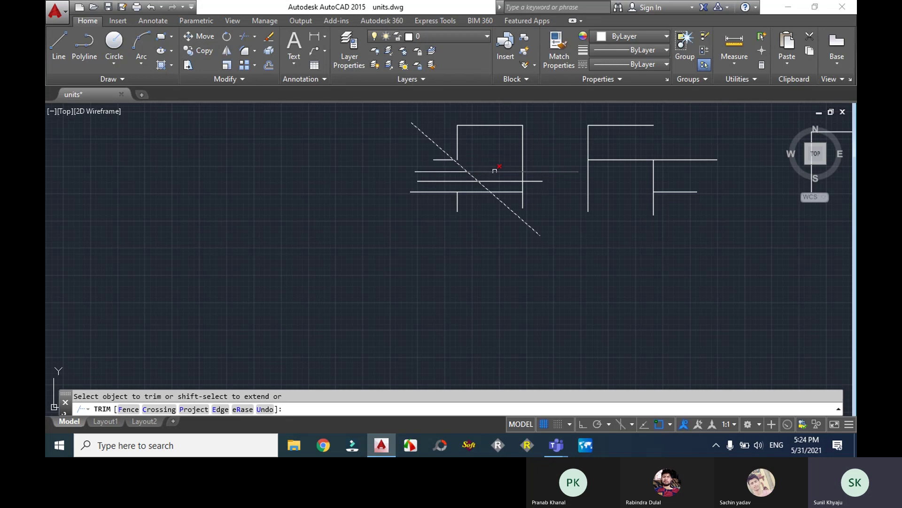
left_click(494, 172)
left_click(499, 181)
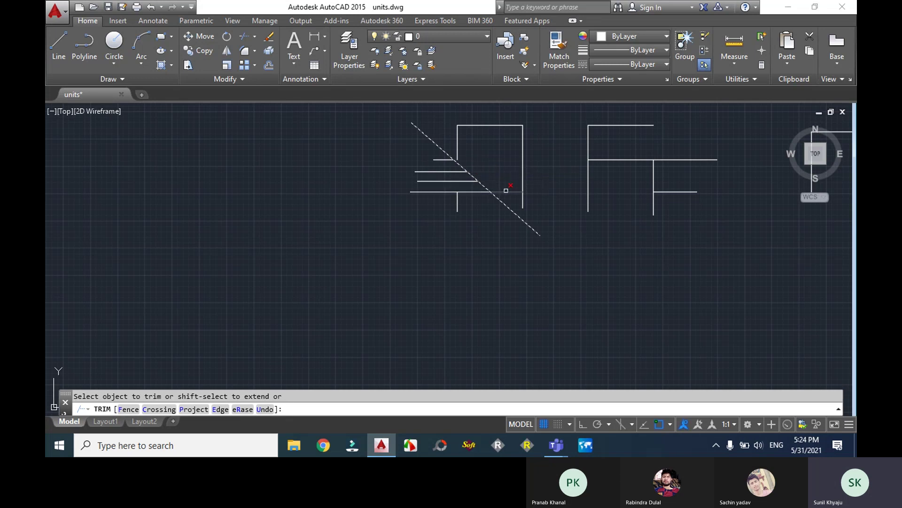
left_click(506, 191)
key("Escape")
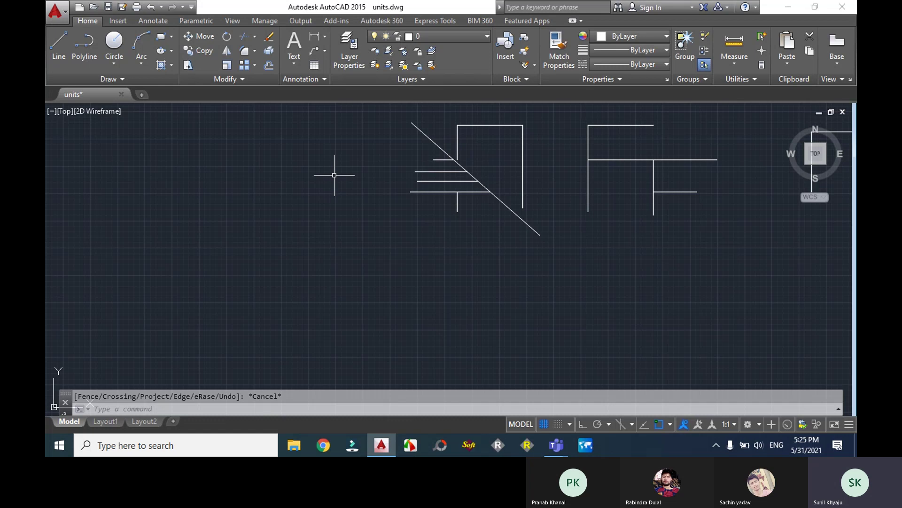
Draw a separate vertical line below the comb, between its third and fourth verticals and beyond the diagonal's lower end.
type("l")
key("Return")
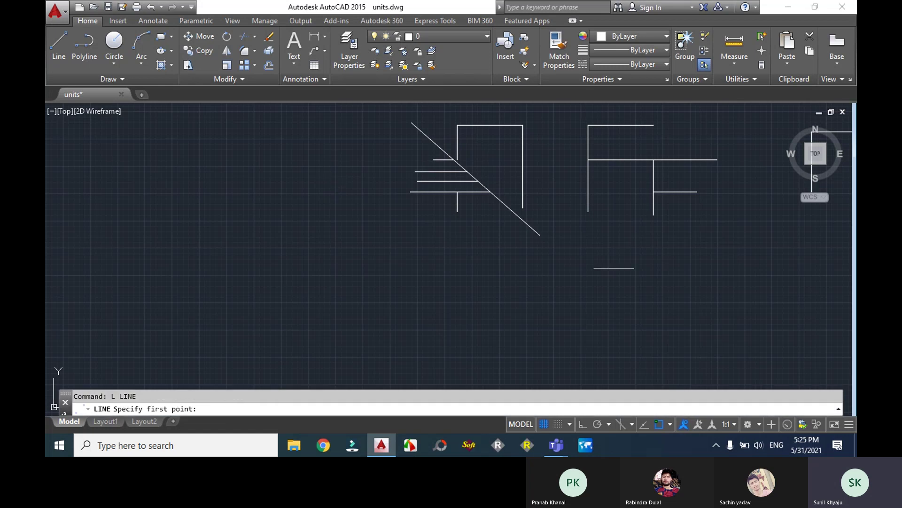
left_click(610, 225)
left_click(610, 331)
key("Return")
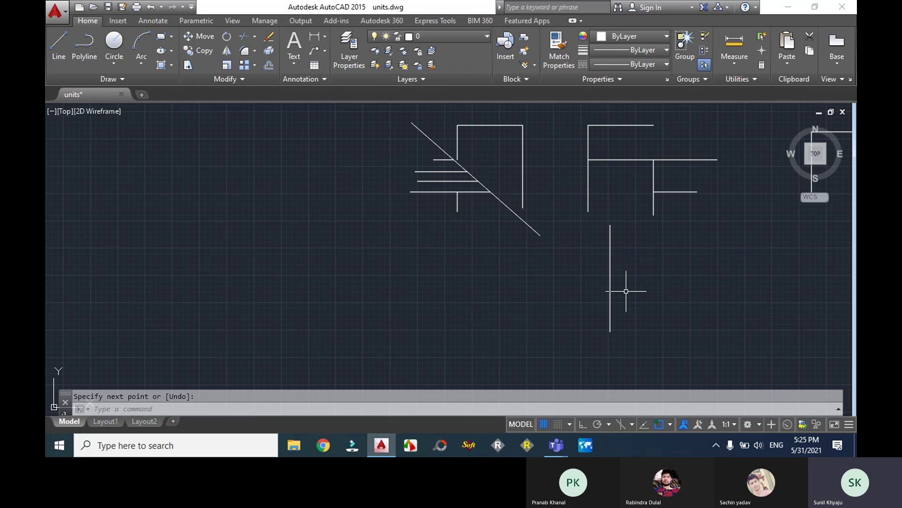
left_click(507, 204)
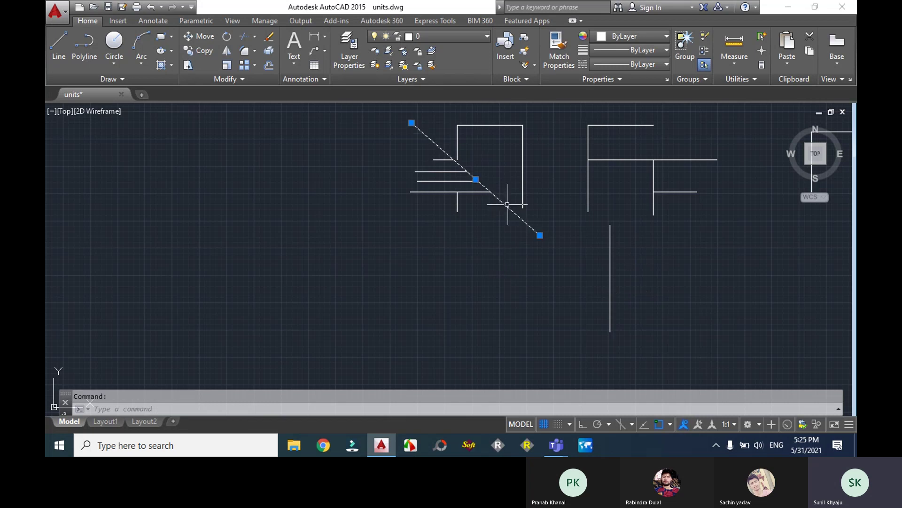
left_click(540, 235)
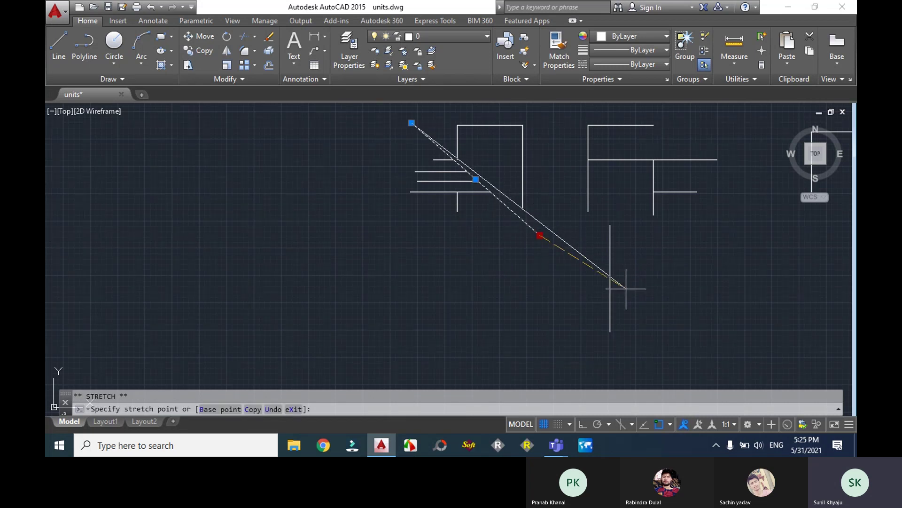
key("Escape")
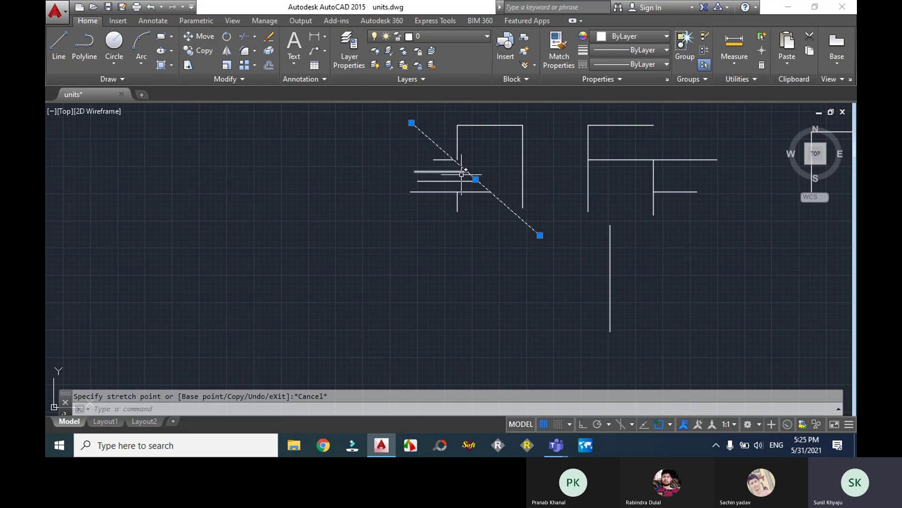
key("Escape")
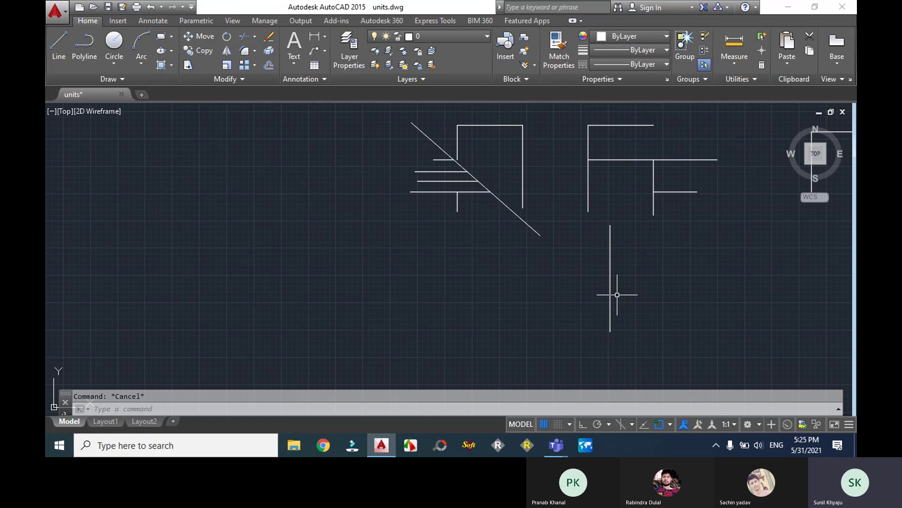
With all objects as boundaries, extend the diagonal to the separate lower vertical, and extend that vertical and three comb verticals to their nearest lines.
type("Ex")
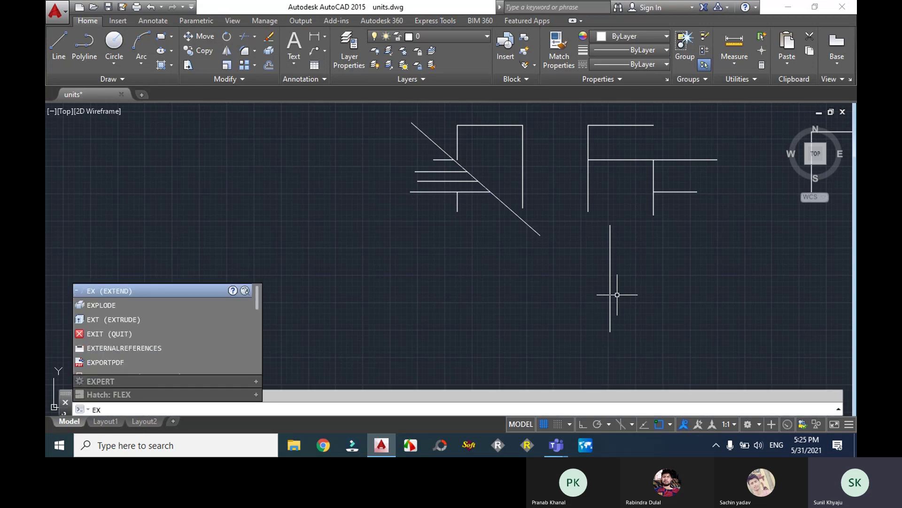
left_click(139, 290)
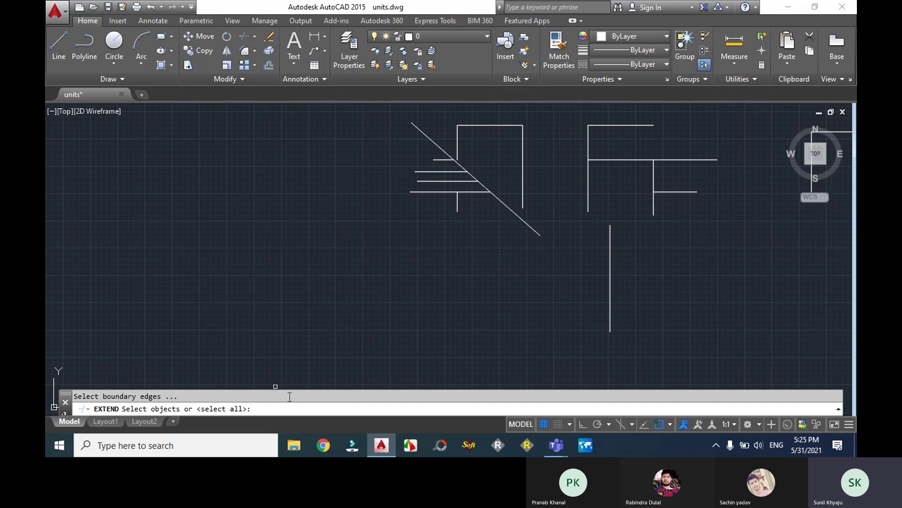
key("Return")
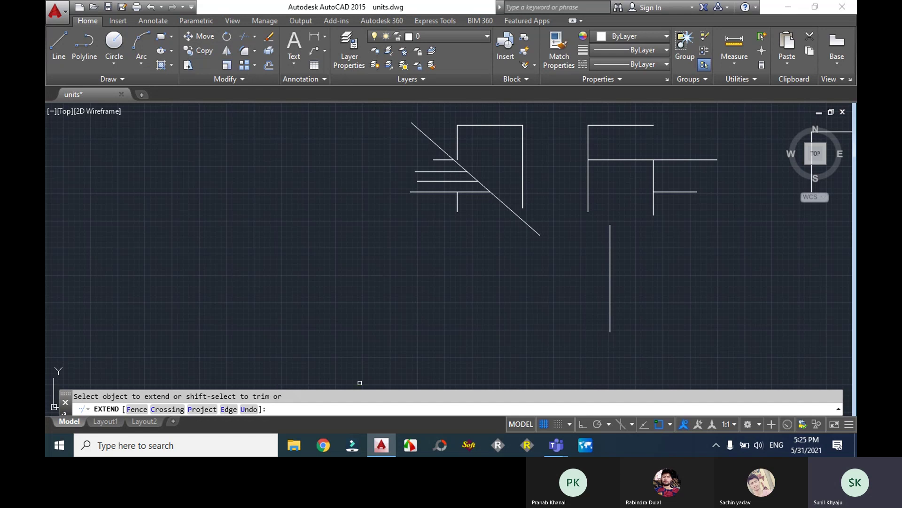
left_click(533, 232)
left_click(523, 197)
left_click(589, 197)
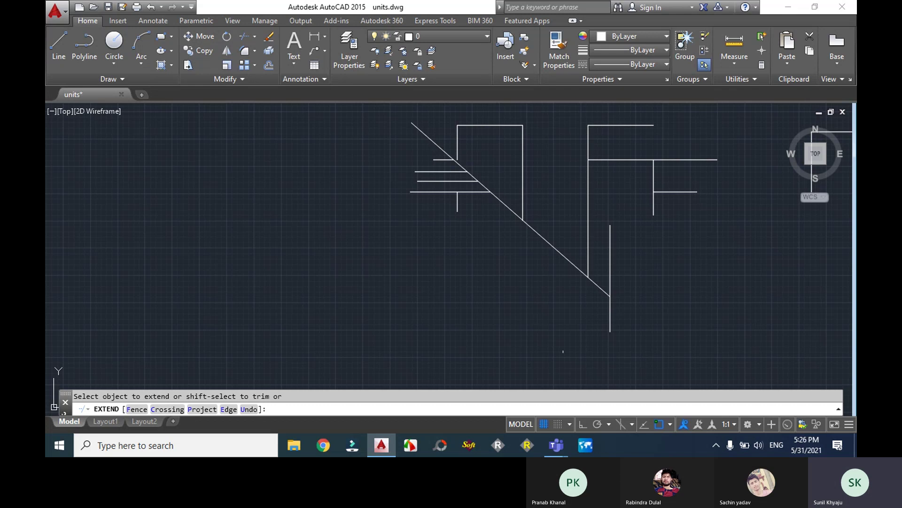
left_click(608, 242)
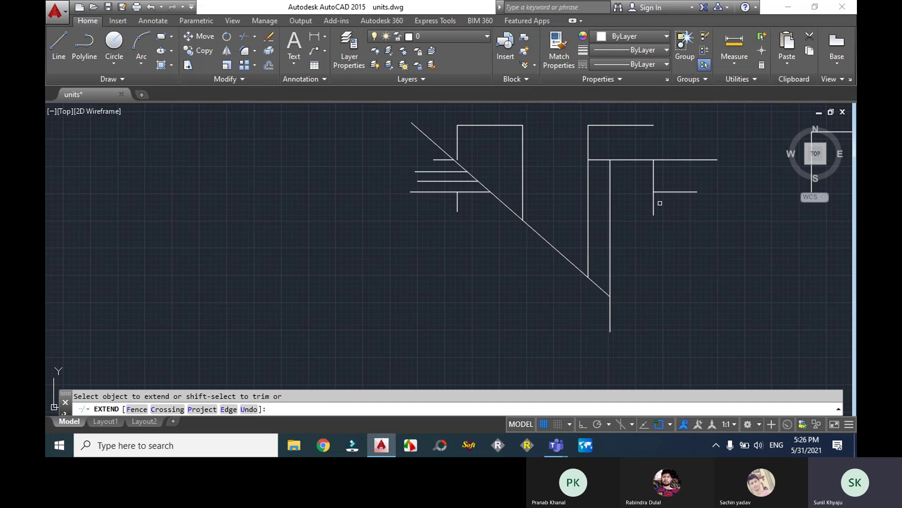
left_click(656, 174)
key("Escape")
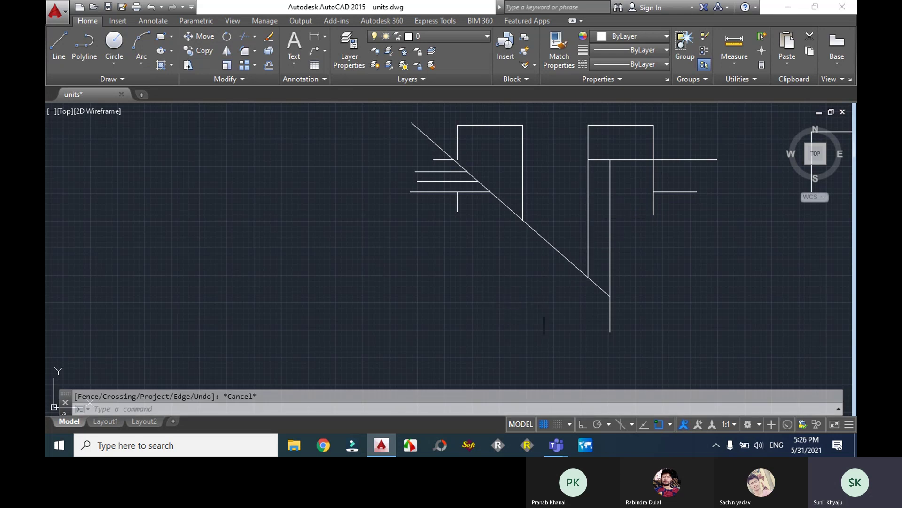
Undo the last Extend operation on the diagonal and the vertical lines.
type("ex")
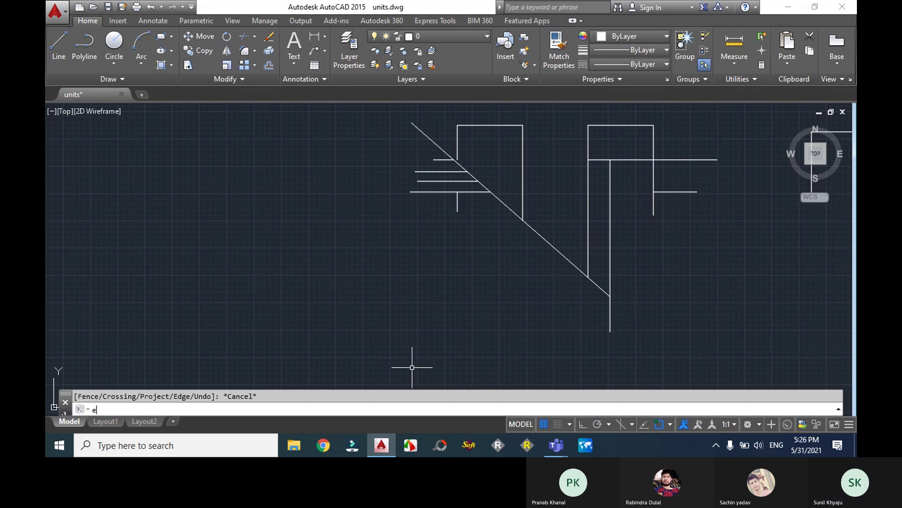
key("Return")
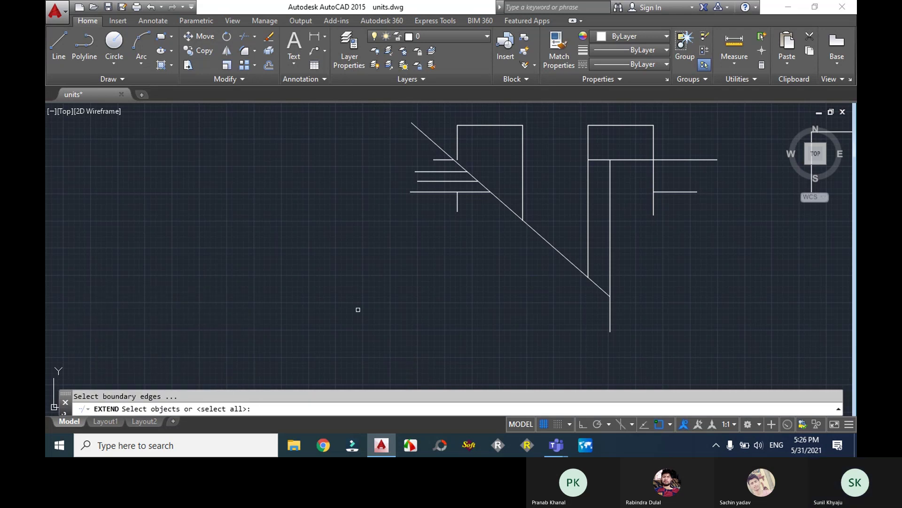
key("Escape")
key("ctrl+z")
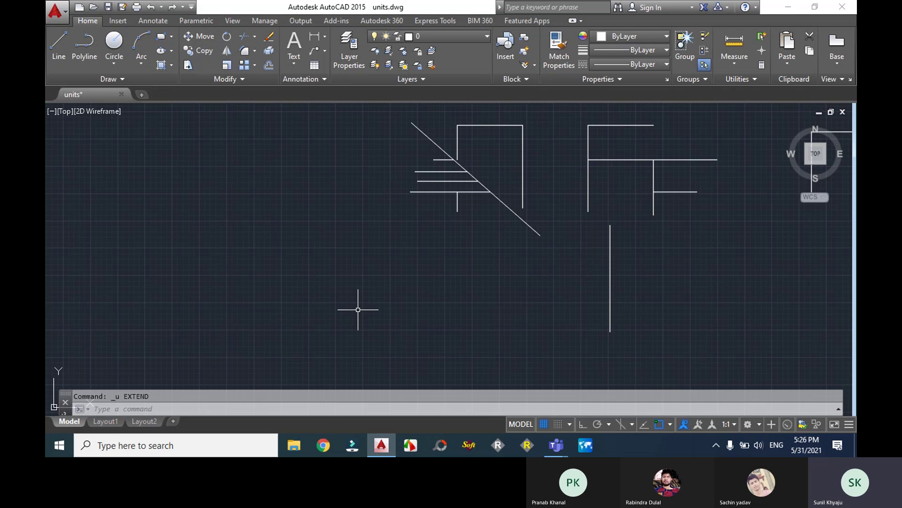
Extend the diagonal's lower end to the separate vertical line, using only that vertical as the boundary edge.
type("ex")
key("Return")
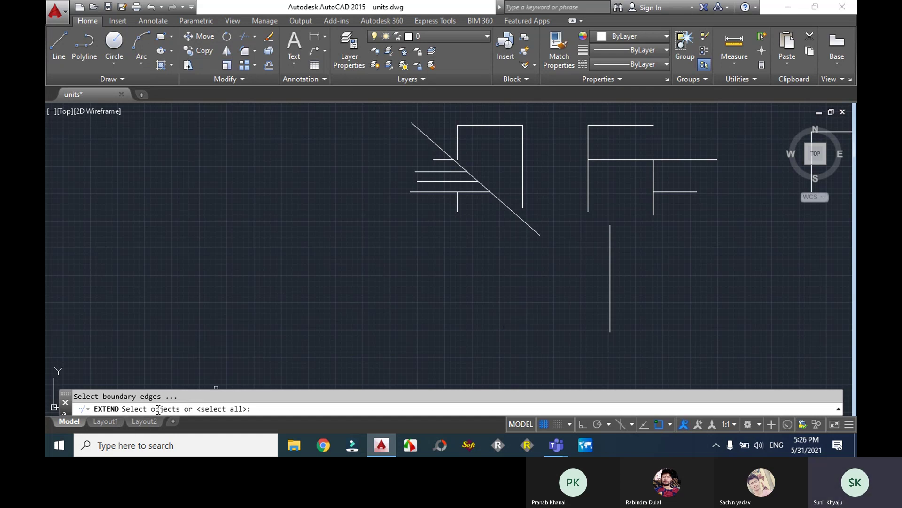
left_click(611, 309)
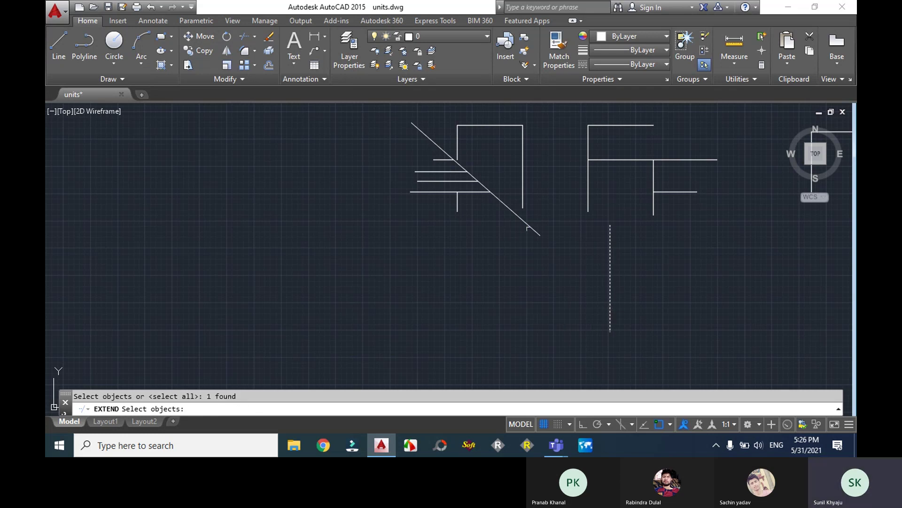
key("Return")
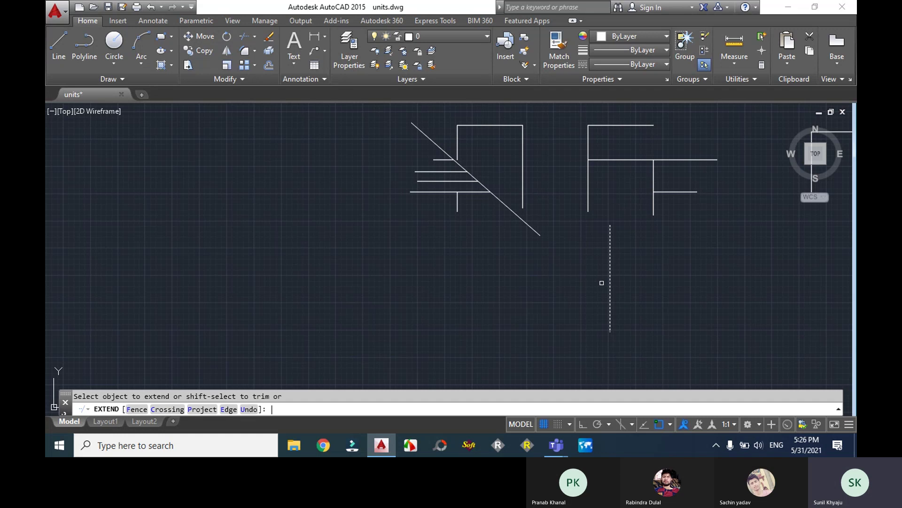
left_click(536, 233)
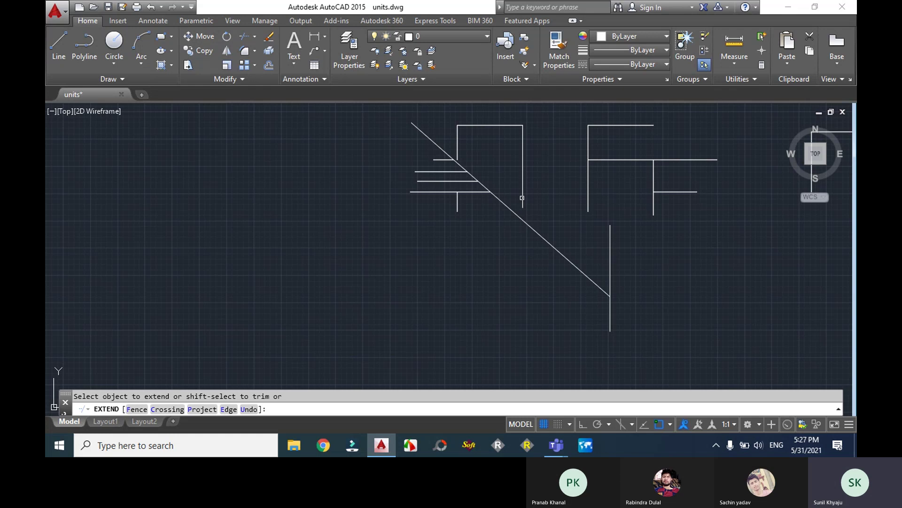
key("Escape")
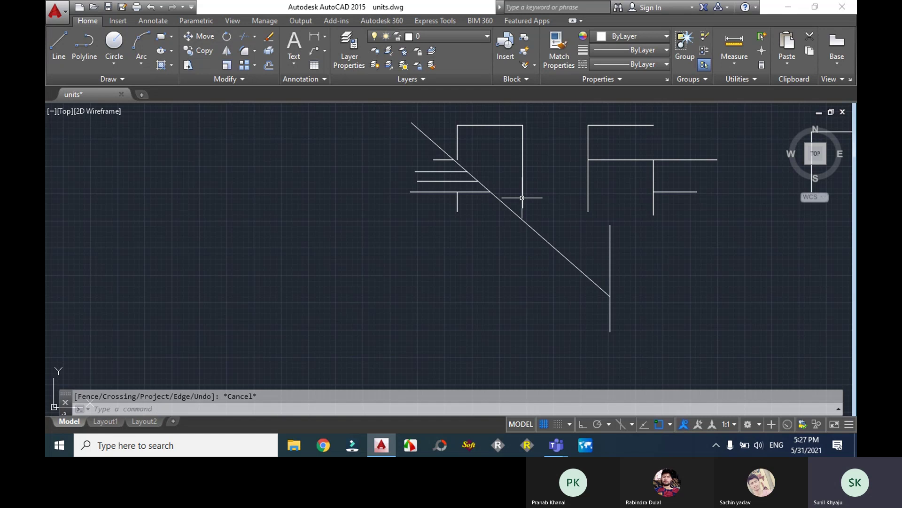
With all objects as boundaries, extend the separate lower vertical up to the middle horizontal and on to the short top horizontal line.
type("ex")
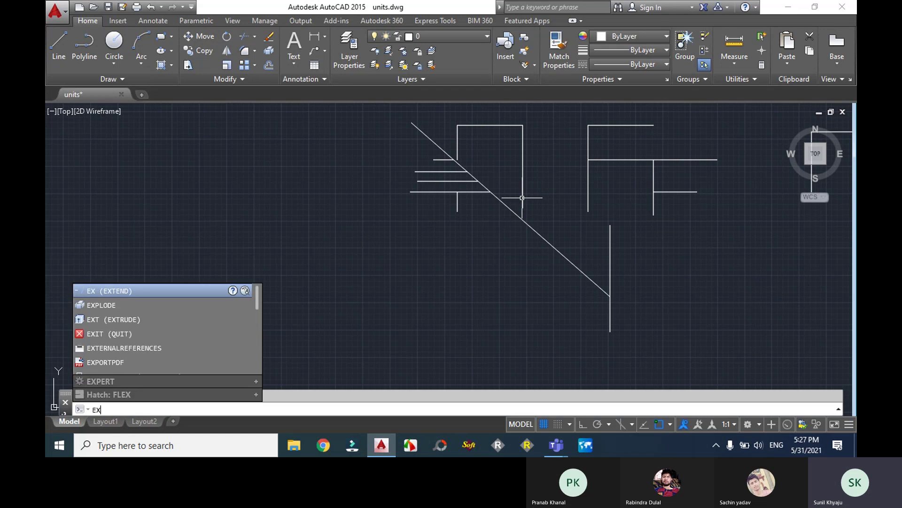
key("Return")
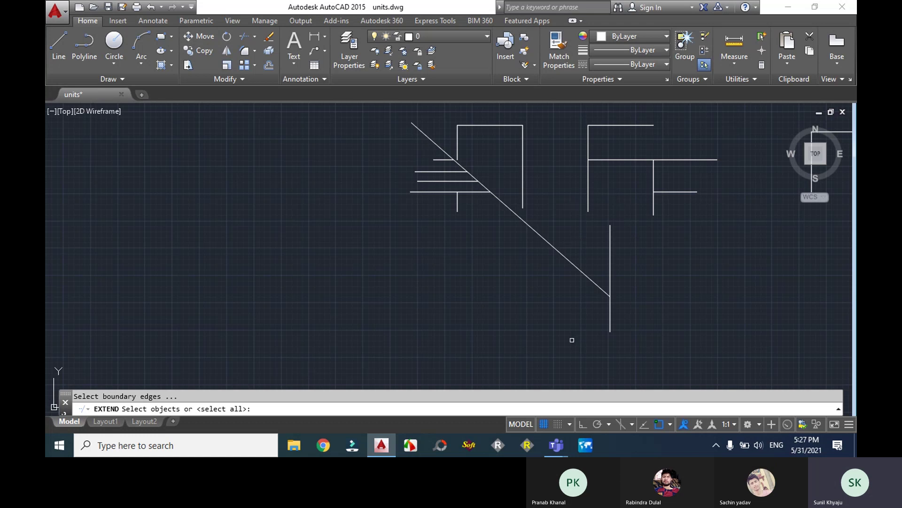
key("Return")
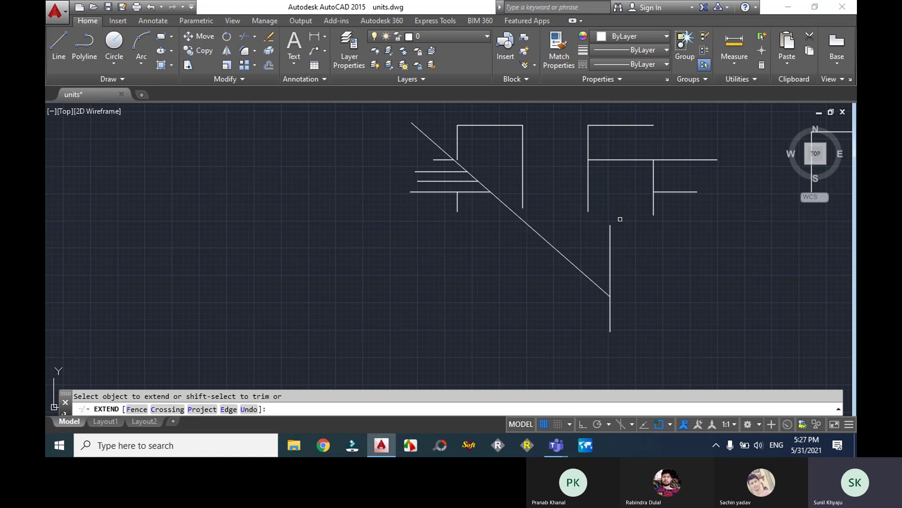
left_click(610, 240)
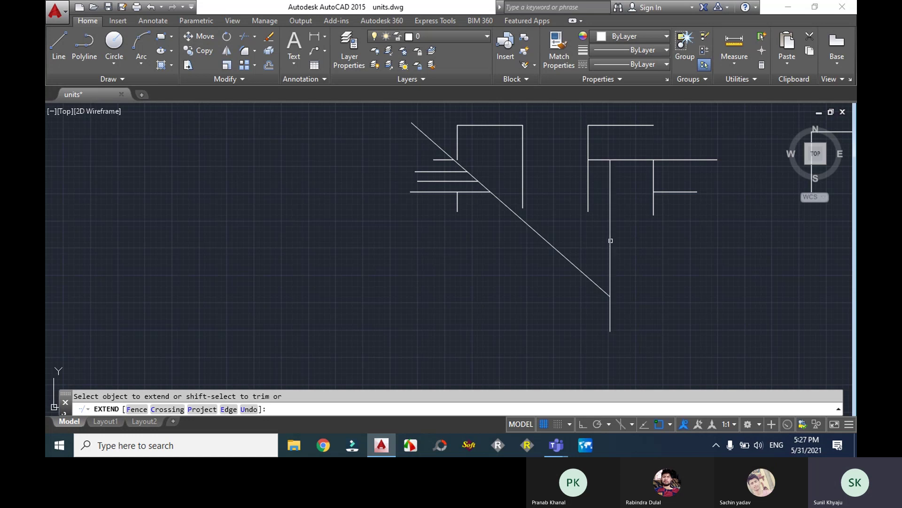
left_click(611, 187)
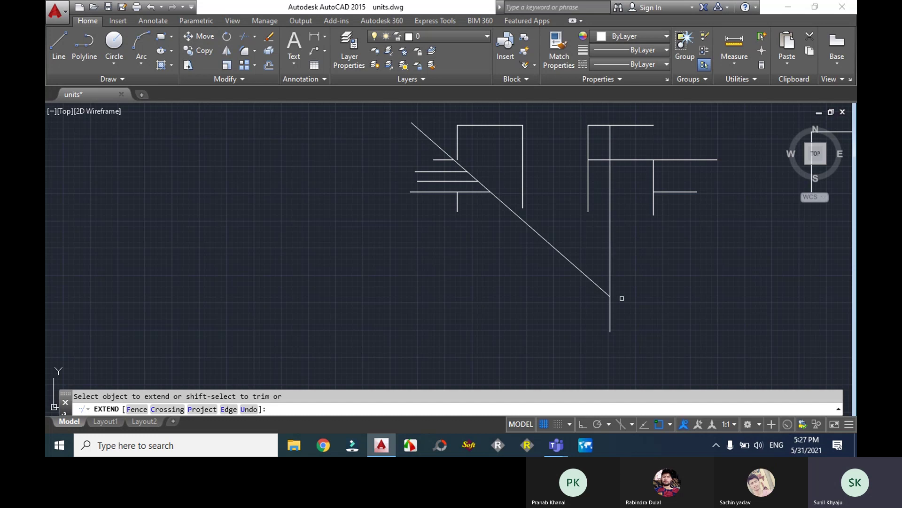
Extend the second comb vertical to the diagonal and the four short horizontals to that vertical, and undo the whole Extend operation.
left_click(523, 200)
left_click(441, 160)
left_click(446, 172)
left_click(446, 159)
left_click(471, 192)
left_click(470, 181)
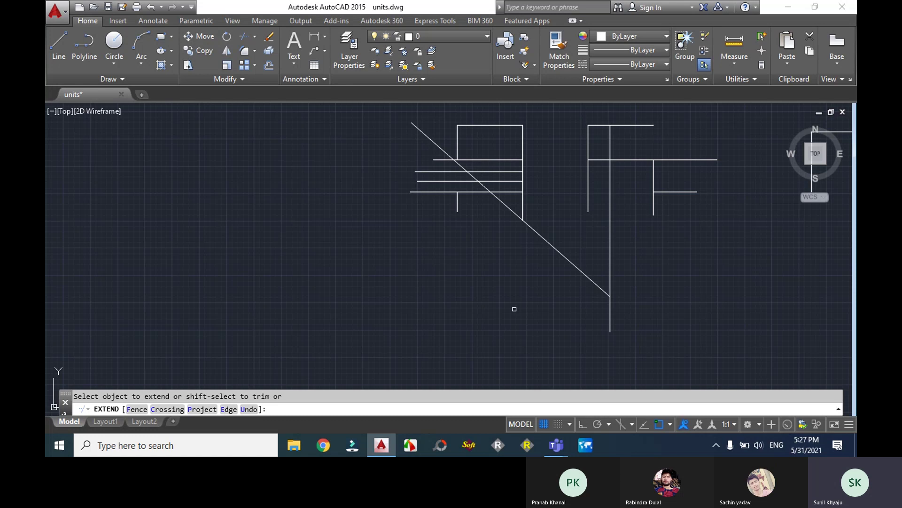
key("Escape")
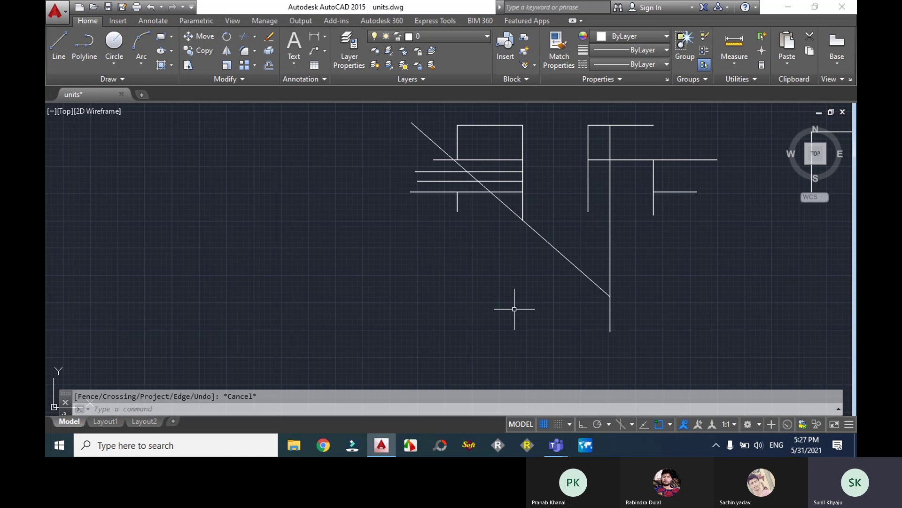
key("ctrl+z")
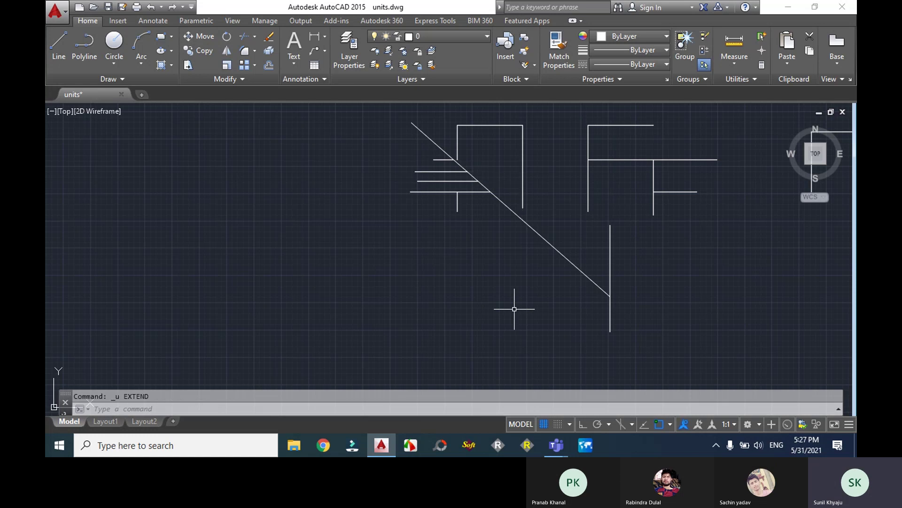
Using only the top horizontal of the third and fourth verticals as boundary, extend the separate lower vertical and the fourth vertical up to it.
type("EX")
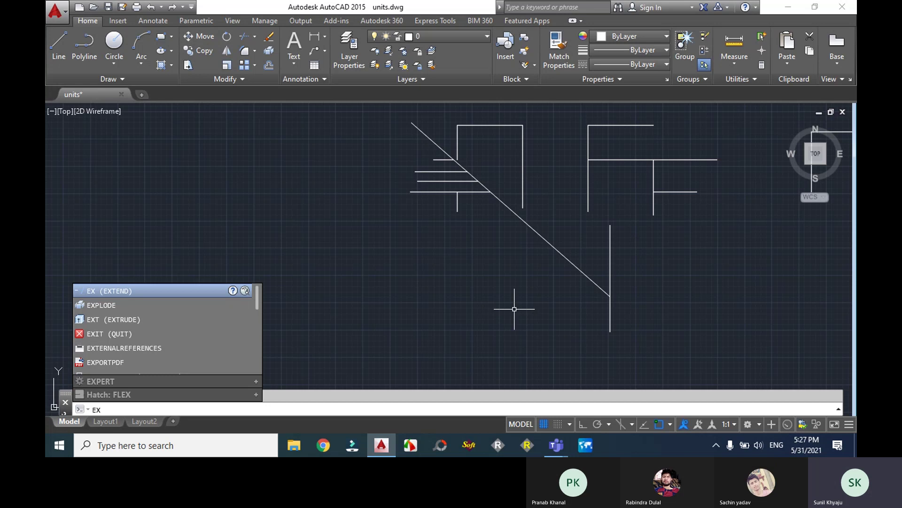
key("Return")
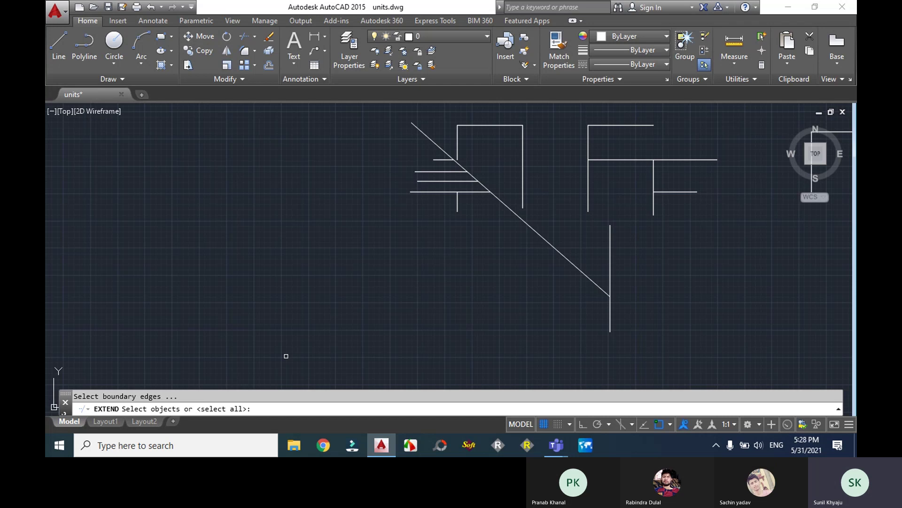
left_click(620, 125)
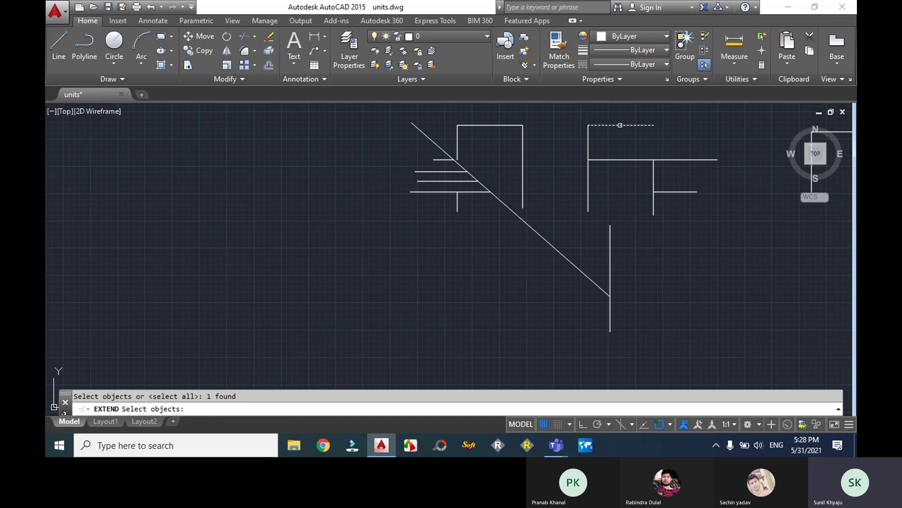
key("Return")
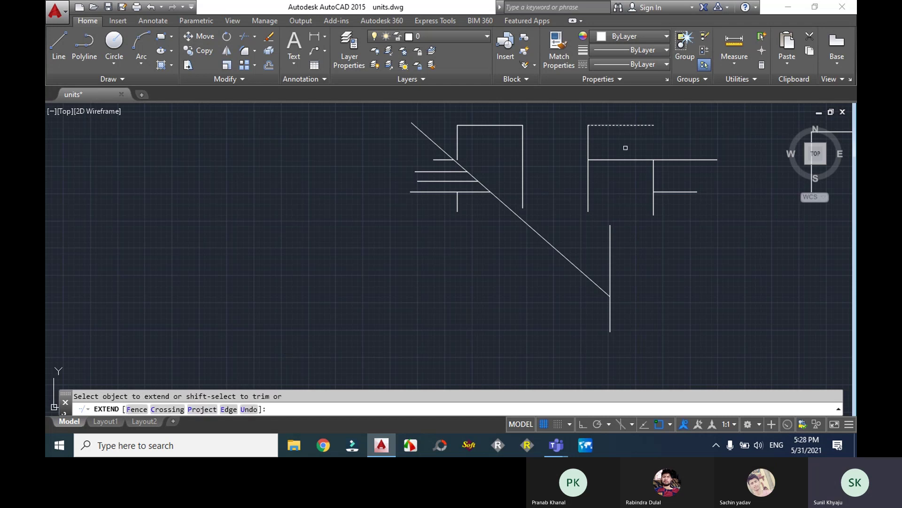
left_click(608, 253)
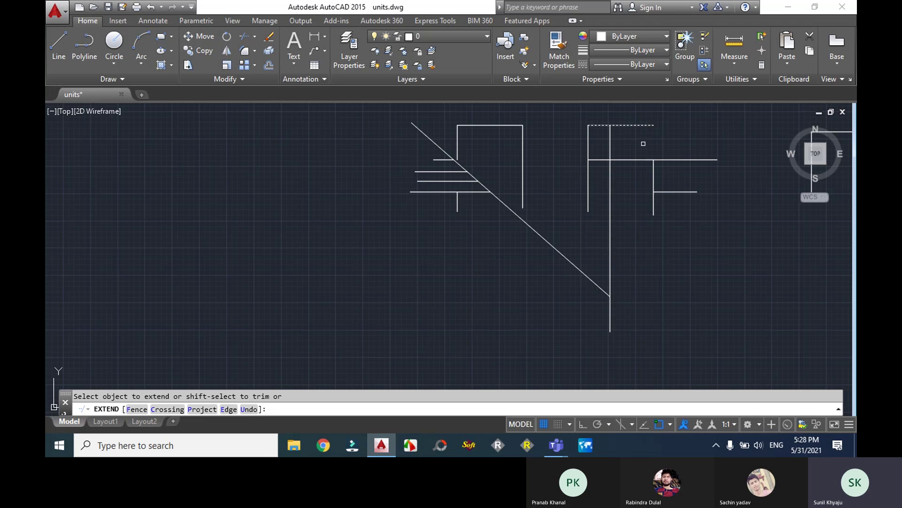
left_click(652, 164)
key("Escape")
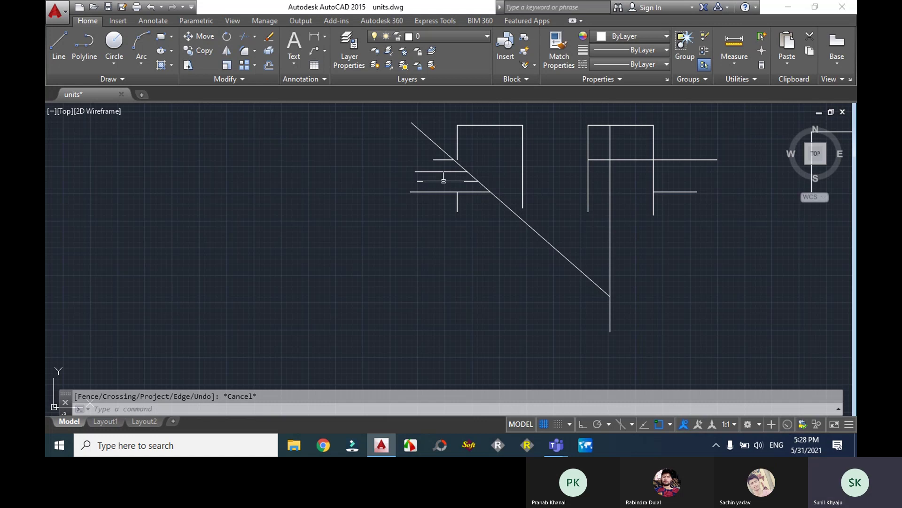
Copy the upper Y-shaped outline of the rightmost figure in the upper row to the empty space on its right.
scroll(444, 181, "down", 8)
scroll(512, 247, "up", 3)
mouse_move(577, 225)
middle_mouse_down()
mouse_move(433, 259)
mouse_move(341, 231)
middle_mouse_up()
middle_click_drag(458, 190, 490, 145)
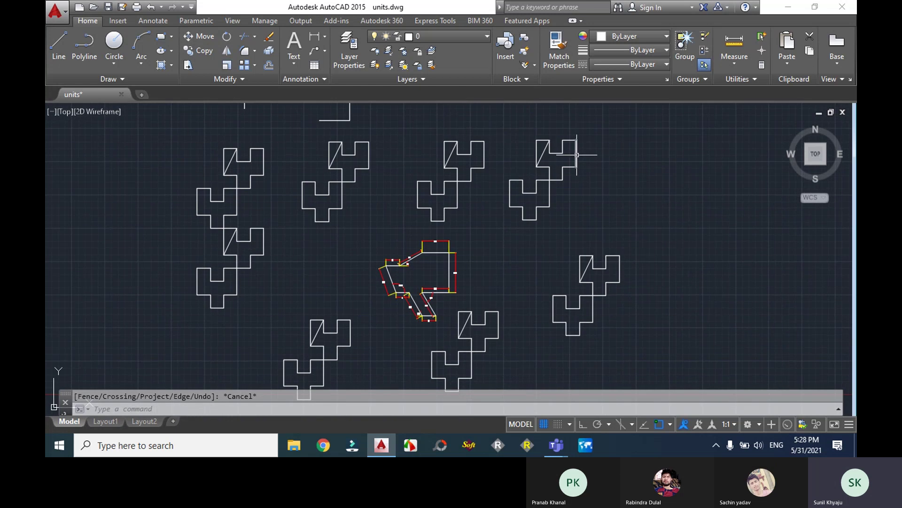
left_click(530, 127)
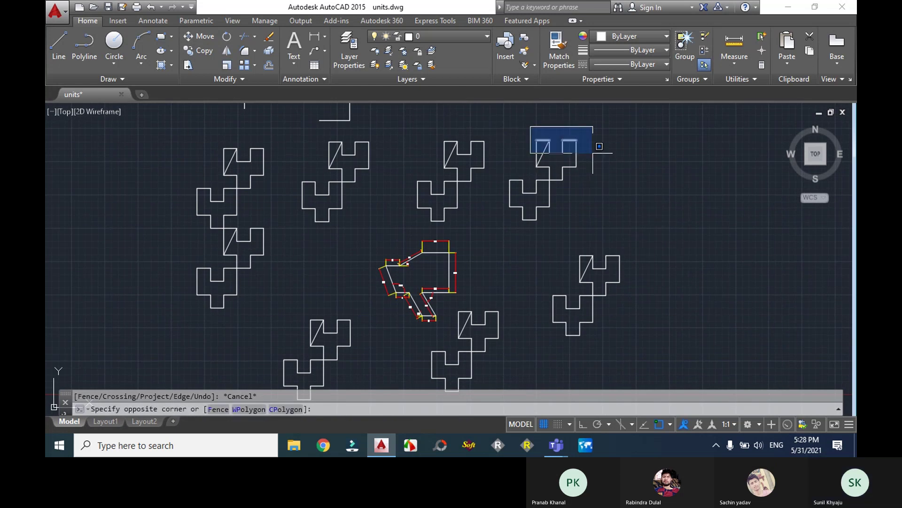
left_click(608, 190)
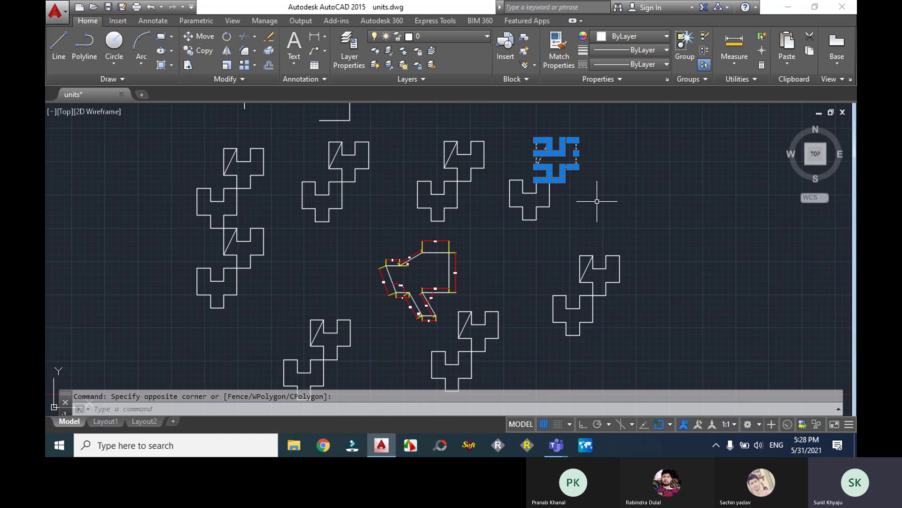
type("co")
key("Return")
left_click(563, 180)
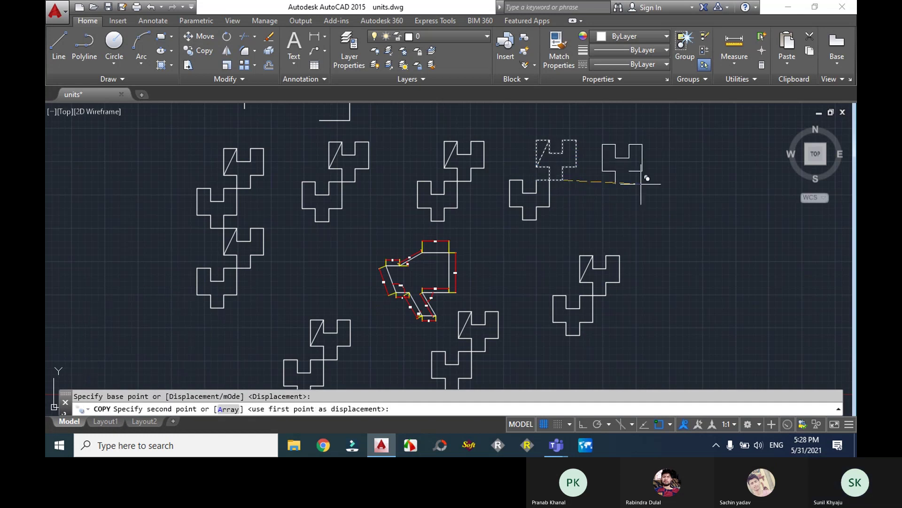
left_click(705, 183)
key("Escape")
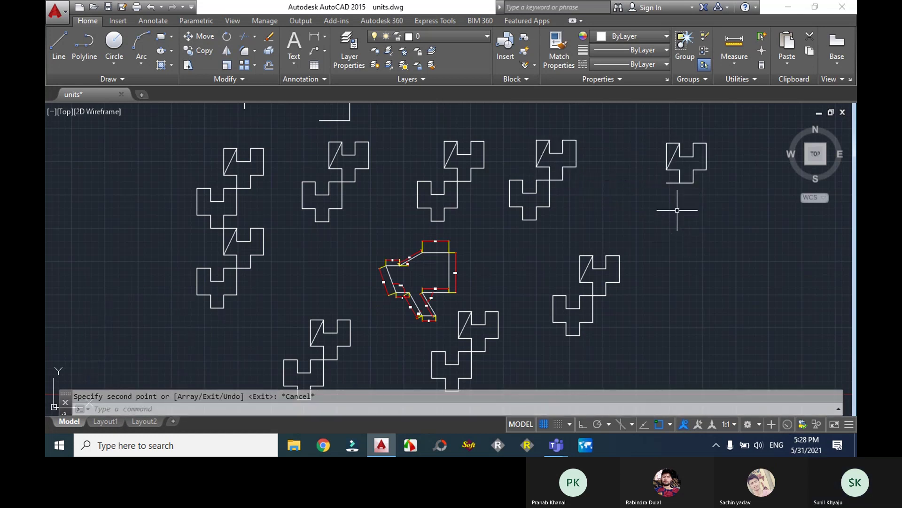
Erase the stray line beside the stem's base and the diagonal line from the copied outline.
left_click(672, 182)
key("Delete")
scroll(671, 156, "up", 4)
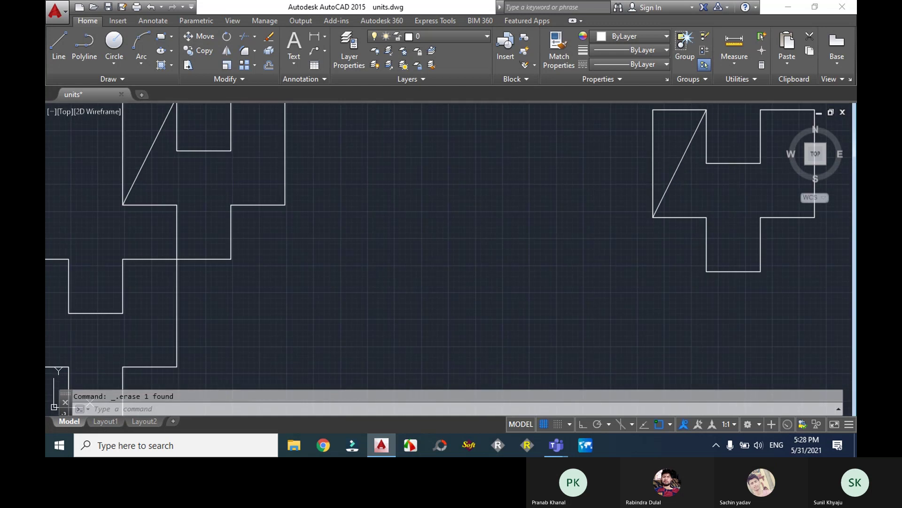
left_click(680, 161)
key("Delete")
scroll(681, 161, "down", 4)
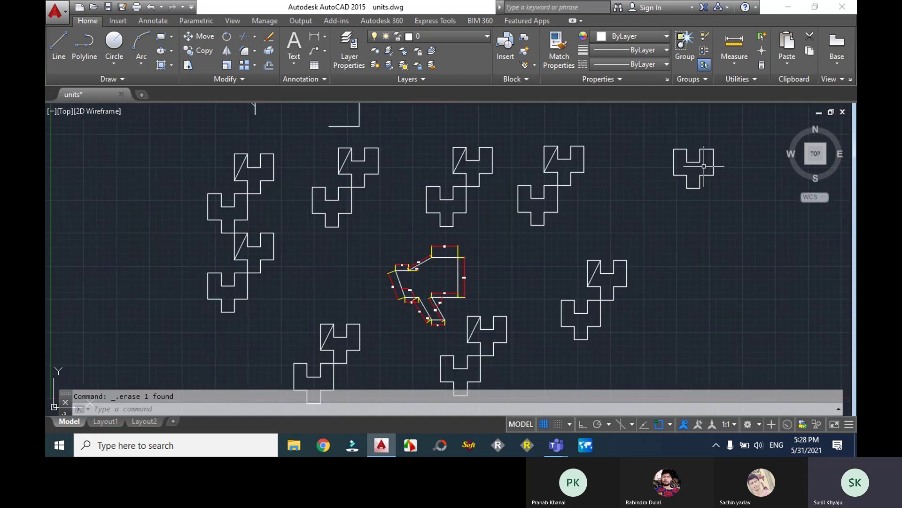
mouse_move(704, 166)
middle_mouse_down()
mouse_move(642, 167)
mouse_move(502, 204)
middle_mouse_up()
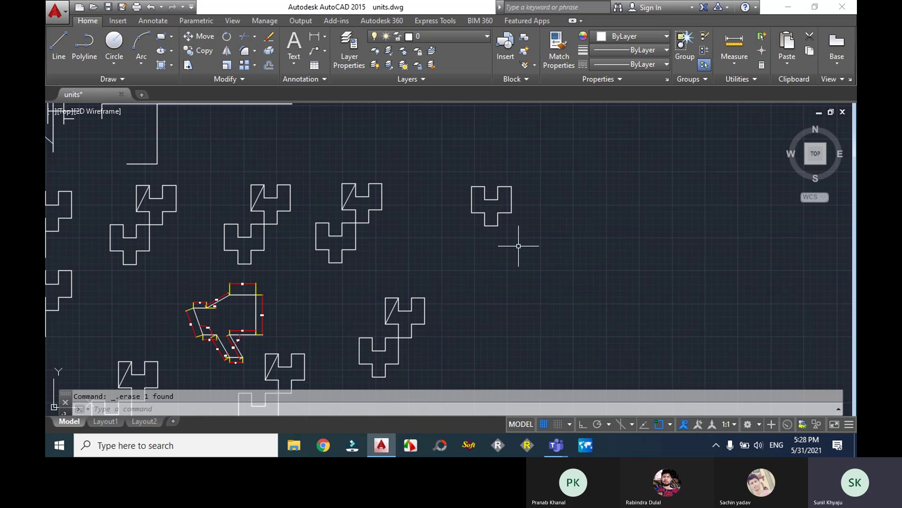
Rotate the copied Y-shaped outline 30 degrees about the lower-right endpoint of its stem, and undo the rotation.
left_click(548, 244)
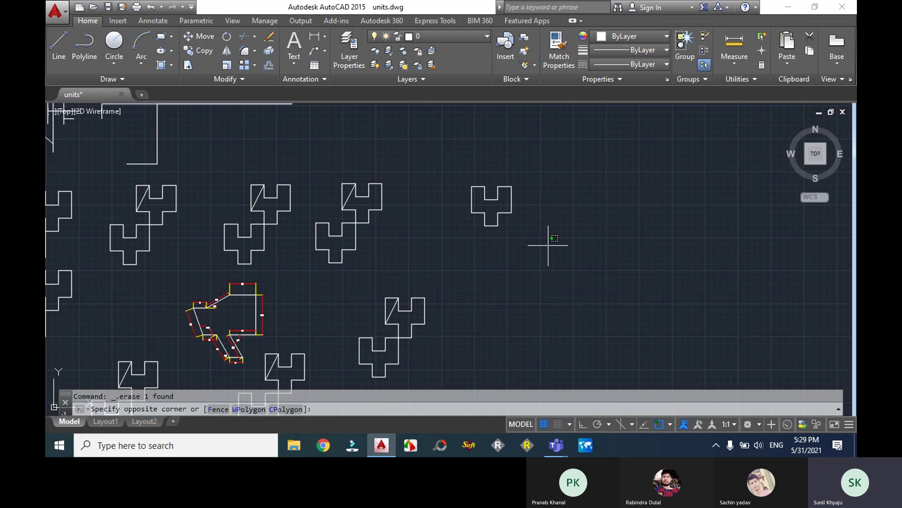
left_click(457, 167)
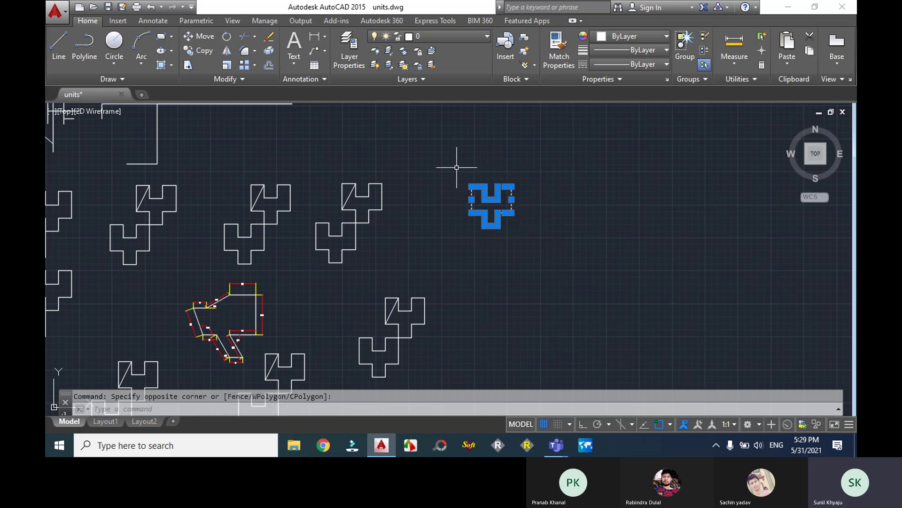
type("RO")
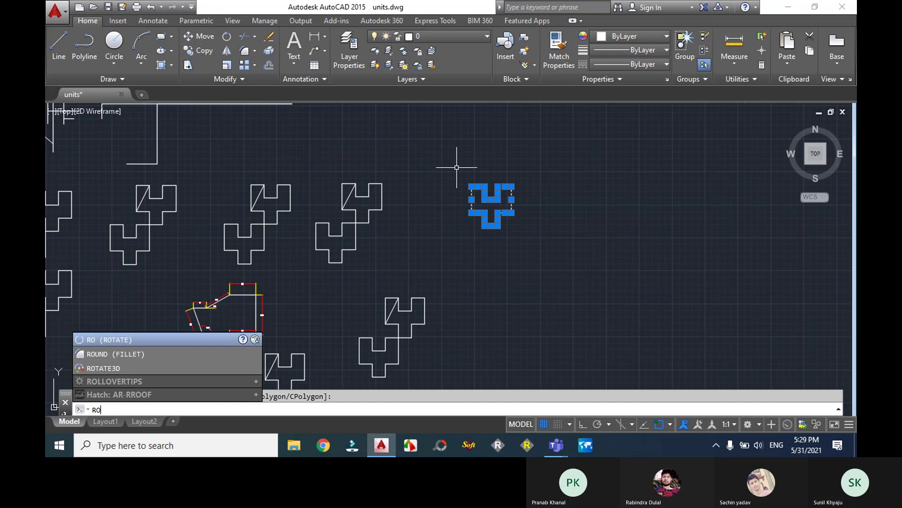
key("Return")
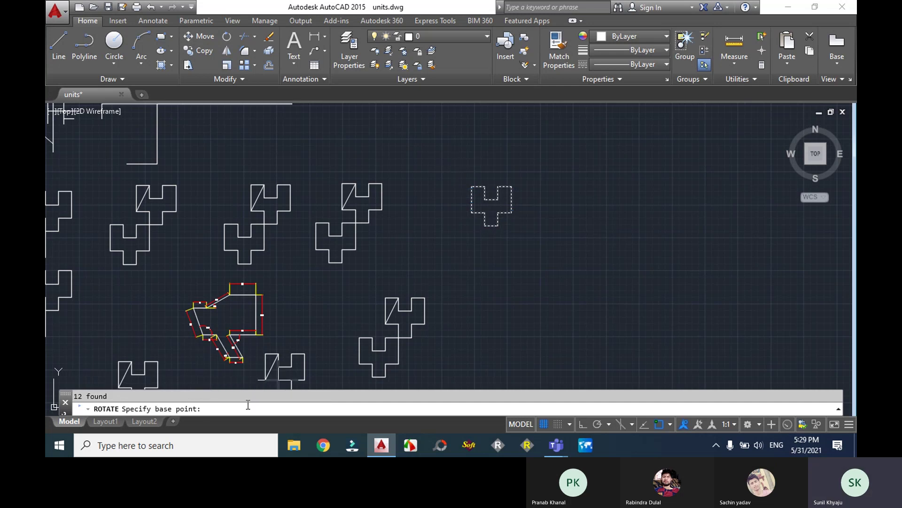
left_click(499, 225)
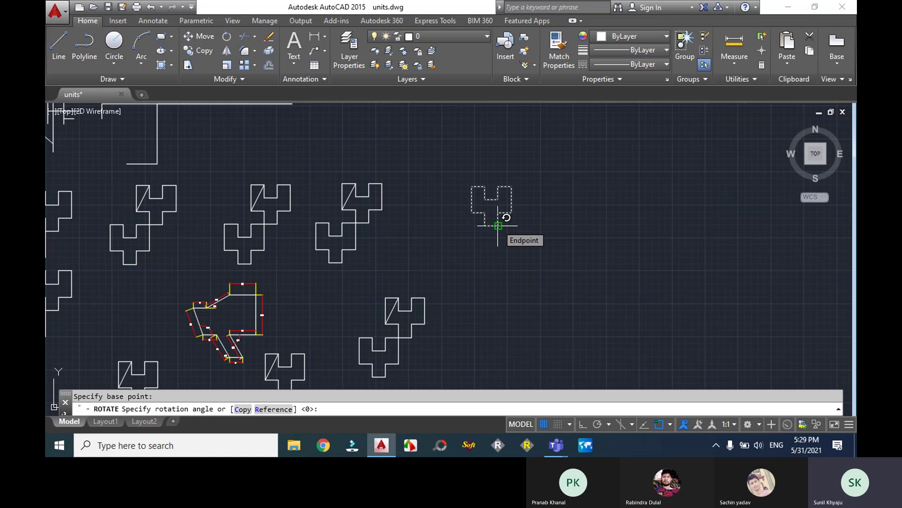
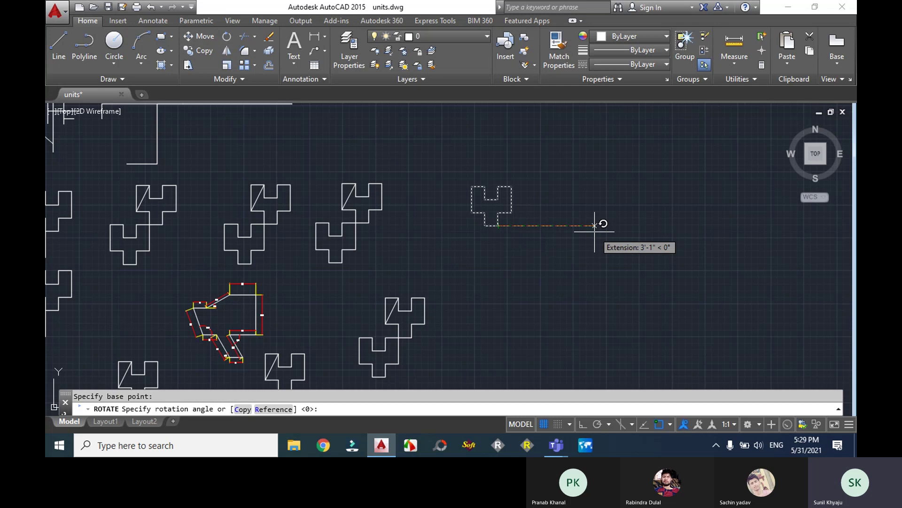
type("30")
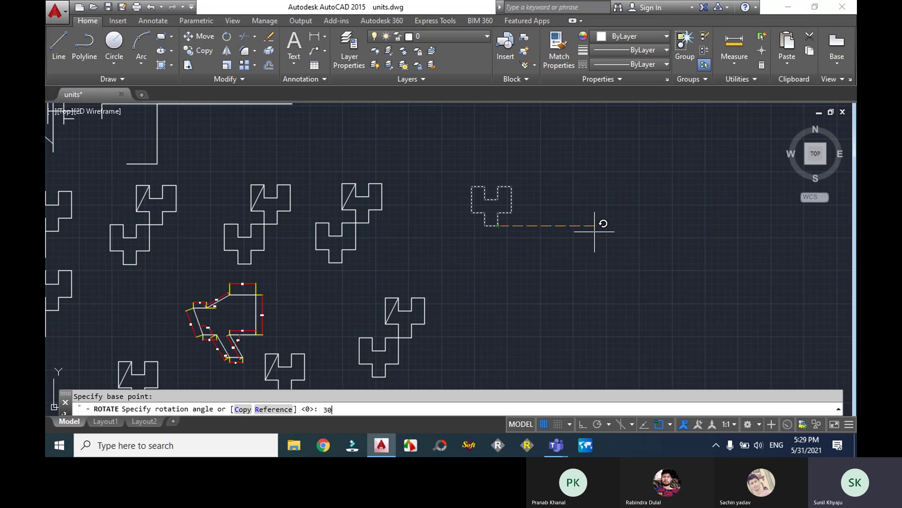
key("Return")
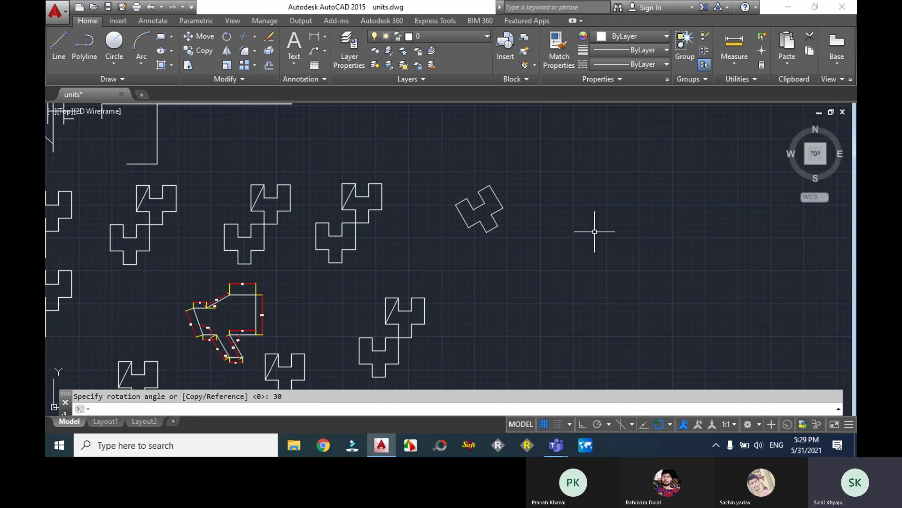
key("ctrl+z")
Rotate the copied Y-shaped outline about its stem's lower-right endpoint towards a point straight below it, and undo the rotation.
left_click(546, 244)
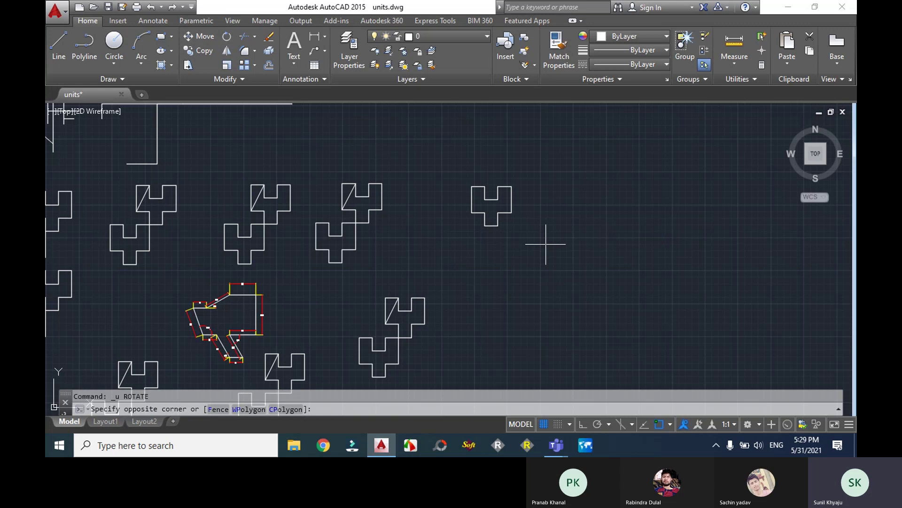
left_click(450, 181)
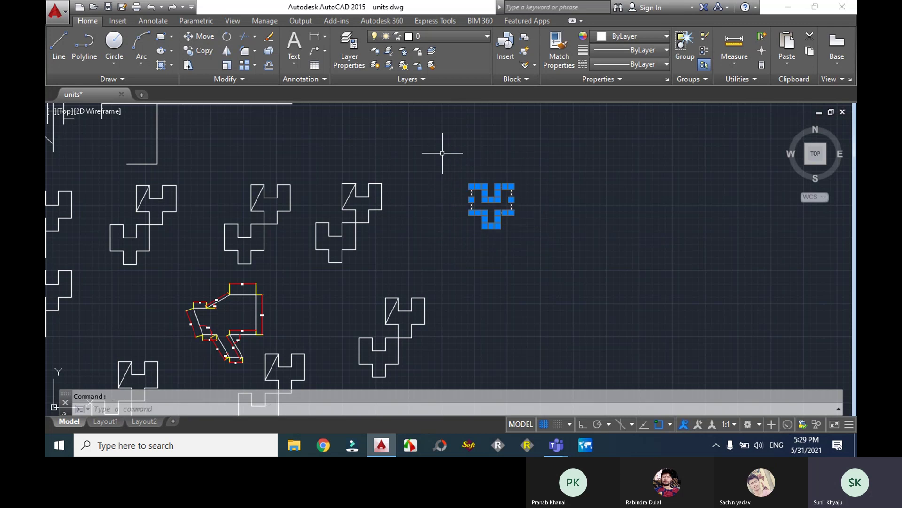
type("ro")
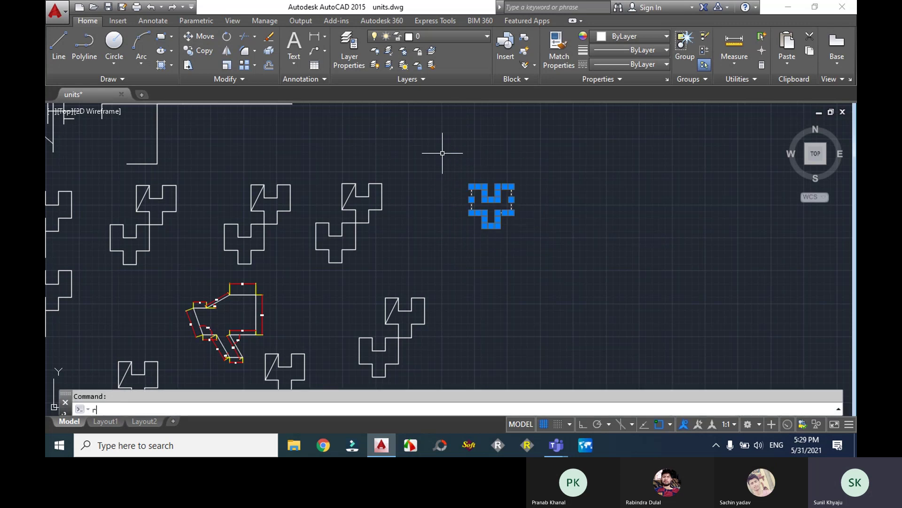
key("Return")
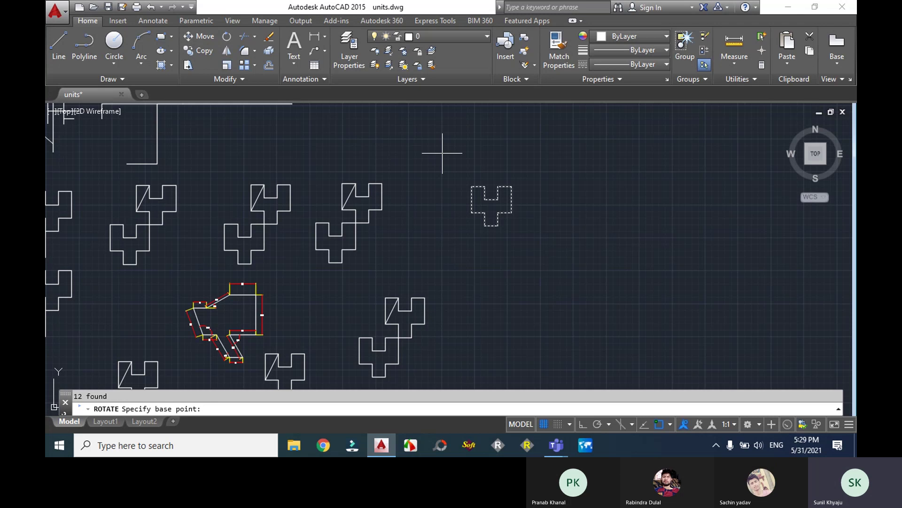
left_click(498, 226)
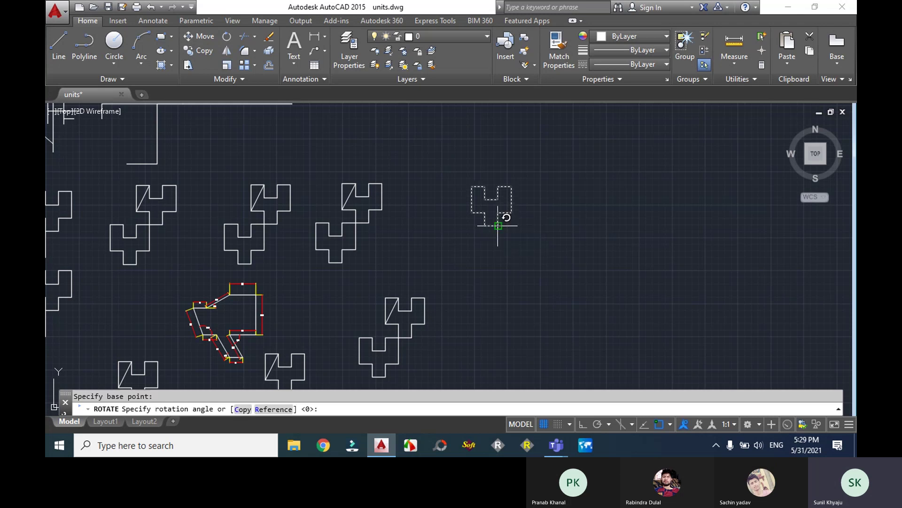
left_click(498, 384)
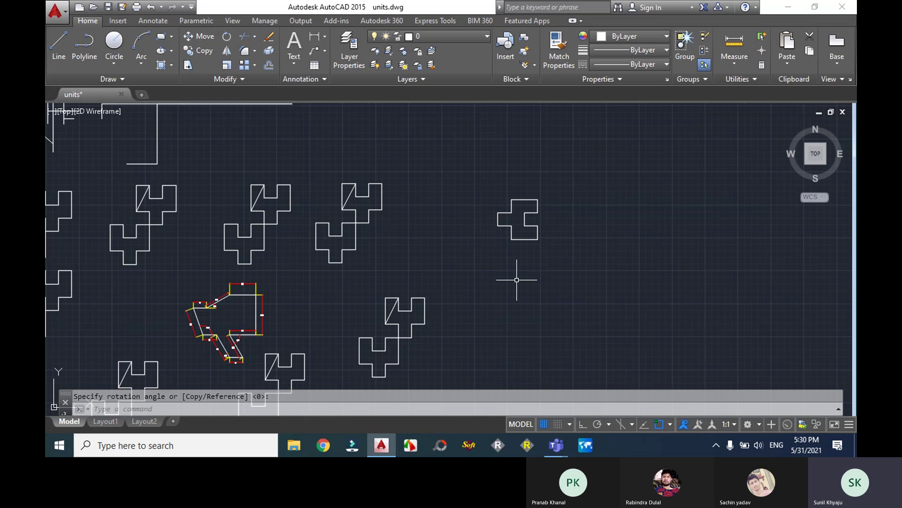
key("ctrl+z")
Rotate the copied Y-shaped outline by -90 degrees about its stem's lower-right endpoint, and undo the rotation.
left_click(554, 253)
left_click(432, 171)
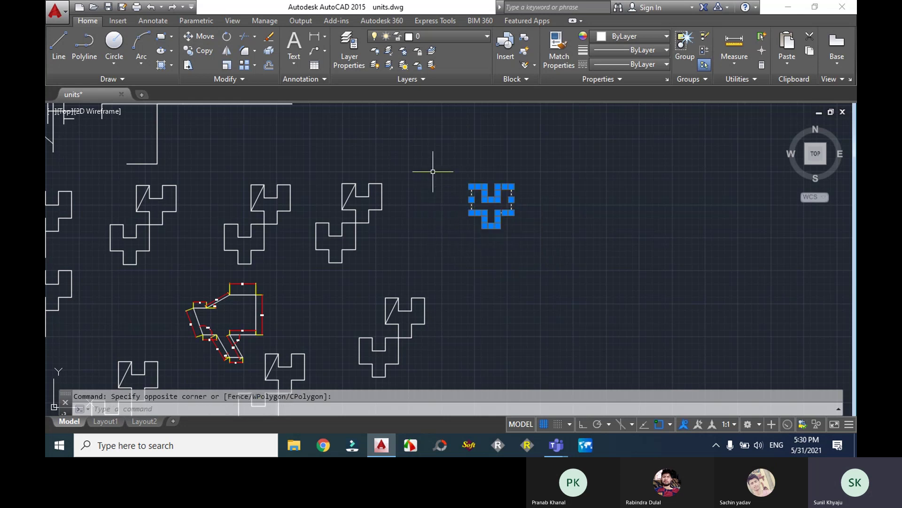
type("ro")
key("Return")
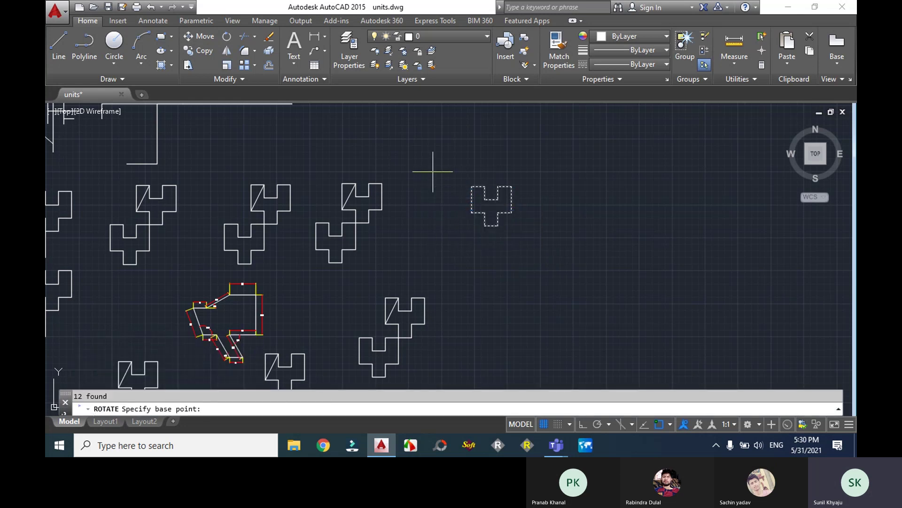
left_click(498, 226)
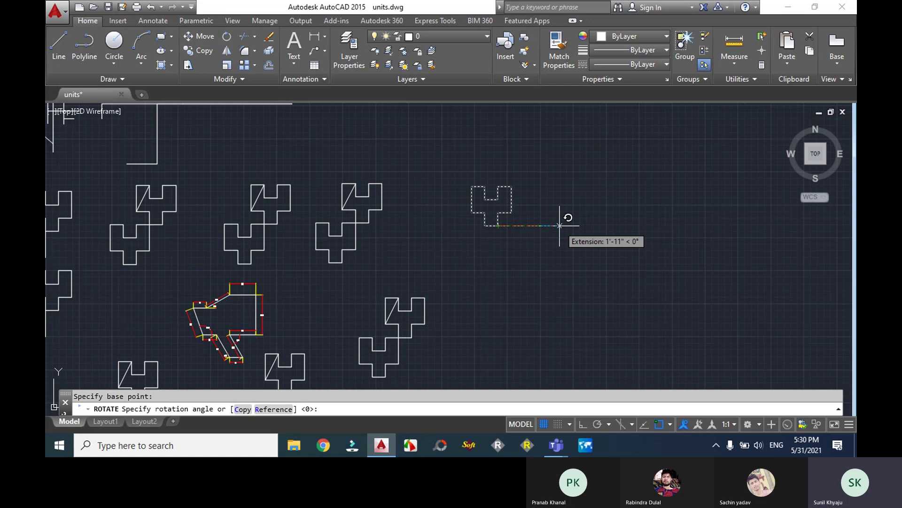
type("-90")
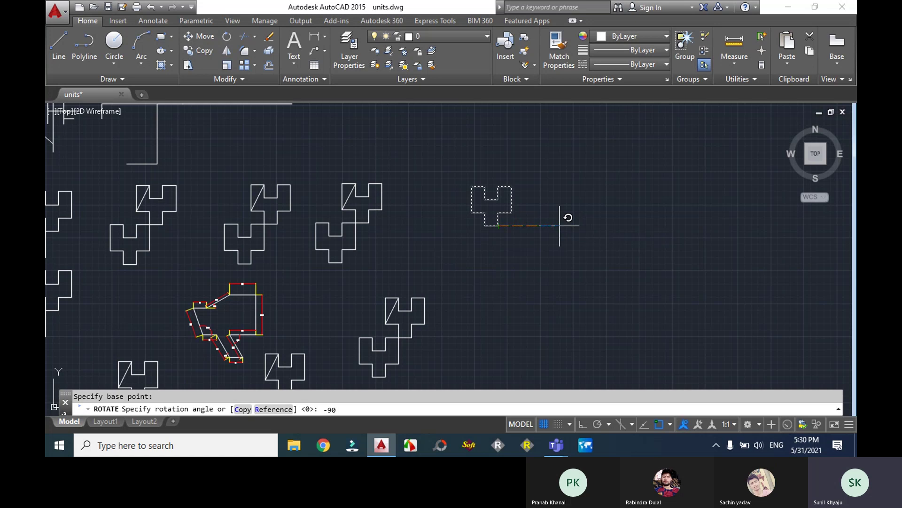
key("Return")
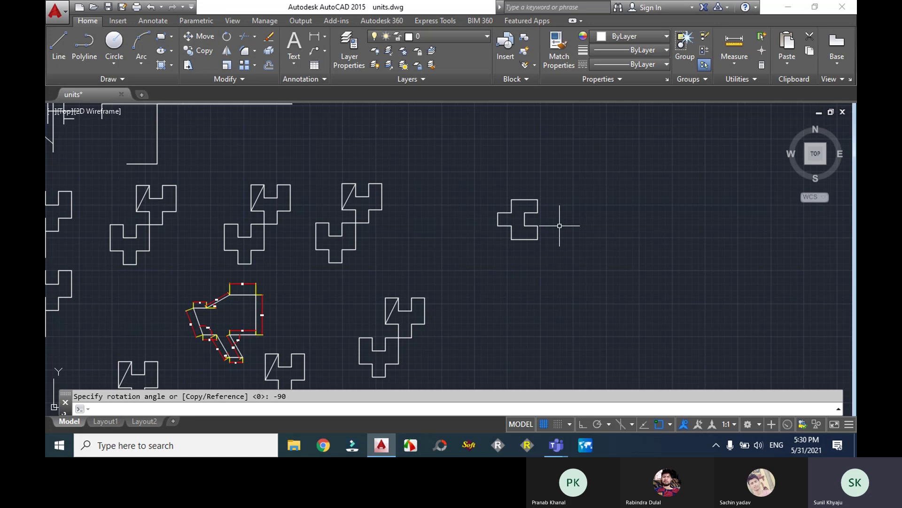
key("ctrl+z")
Rotate the copied Y-shaped outline by 270 degrees about the lower-right endpoint of its stem.
left_click(526, 246)
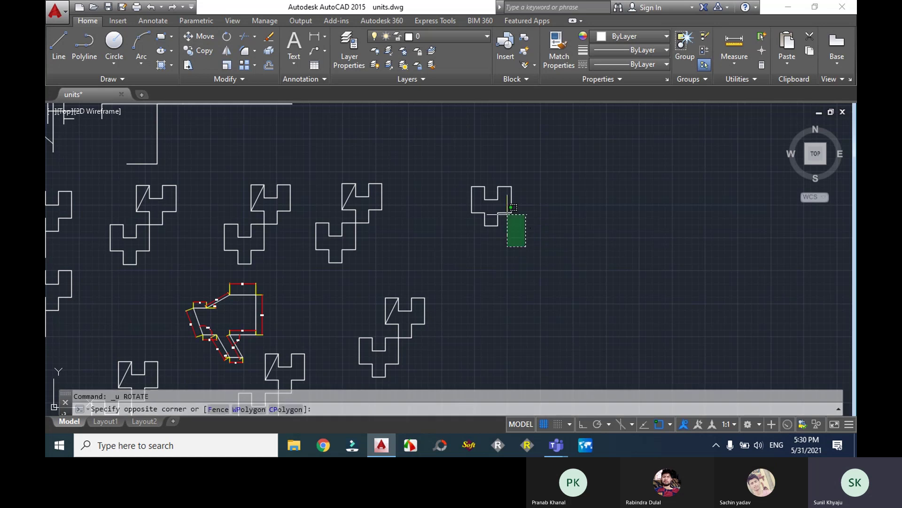
left_click(452, 164)
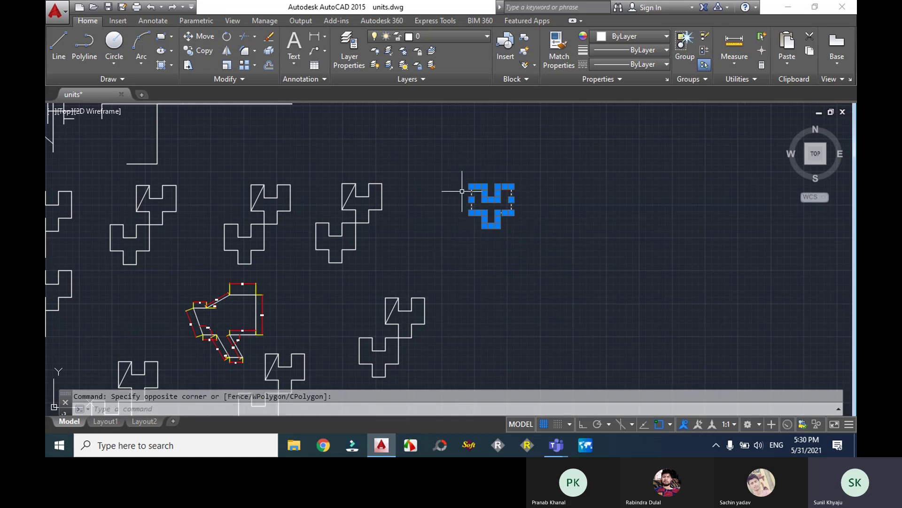
type("ro")
key("Return")
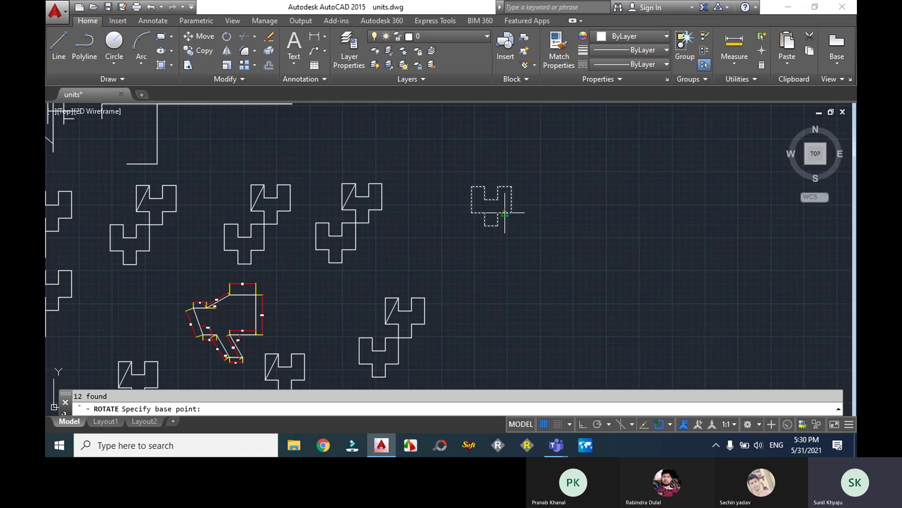
left_click(498, 225)
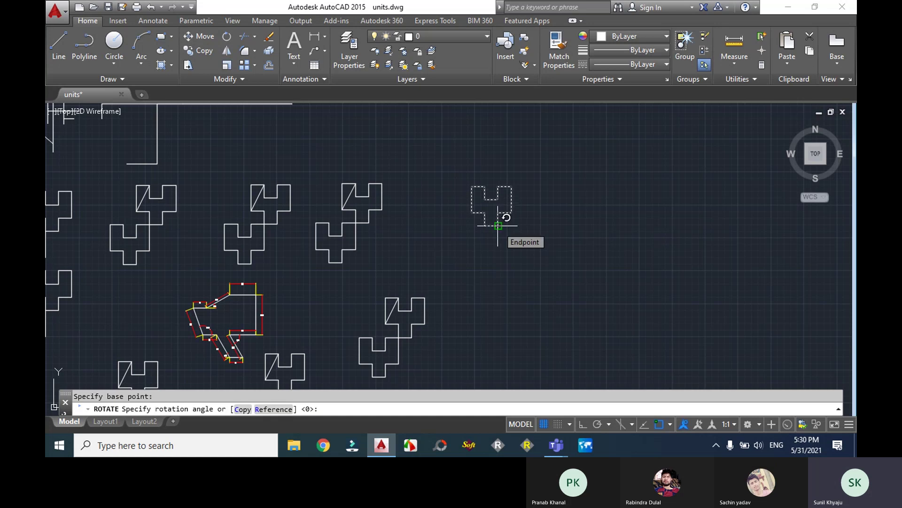
type("270")
key("Return")
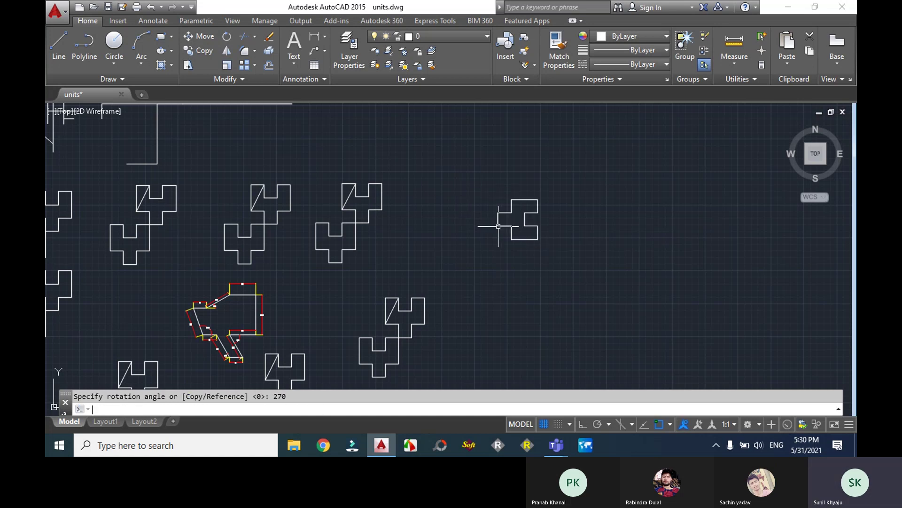
Scale the rotated outline by a factor of 2 about the lower-left corner of its stem.
scroll(499, 226, "up", 4)
scroll(520, 231, "down", 8)
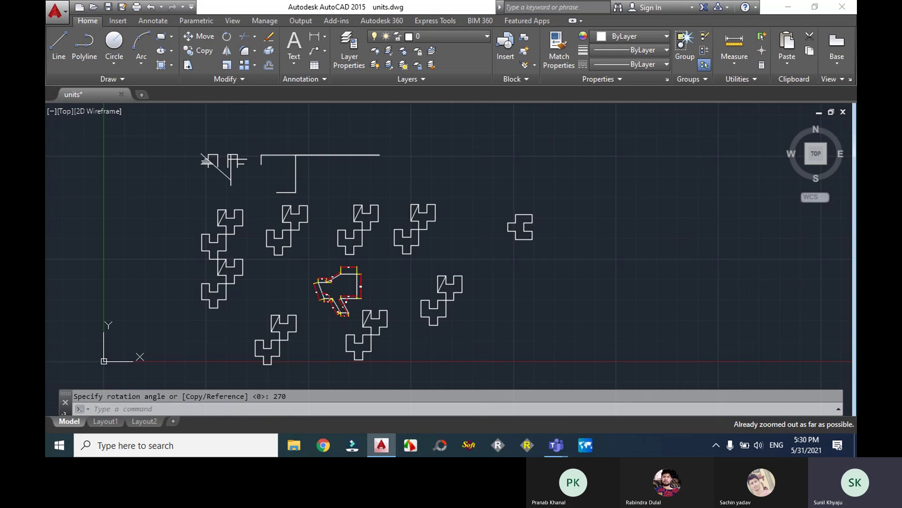
middle_click_drag(439, 256, 487, 285)
scroll(487, 286, "up", 2)
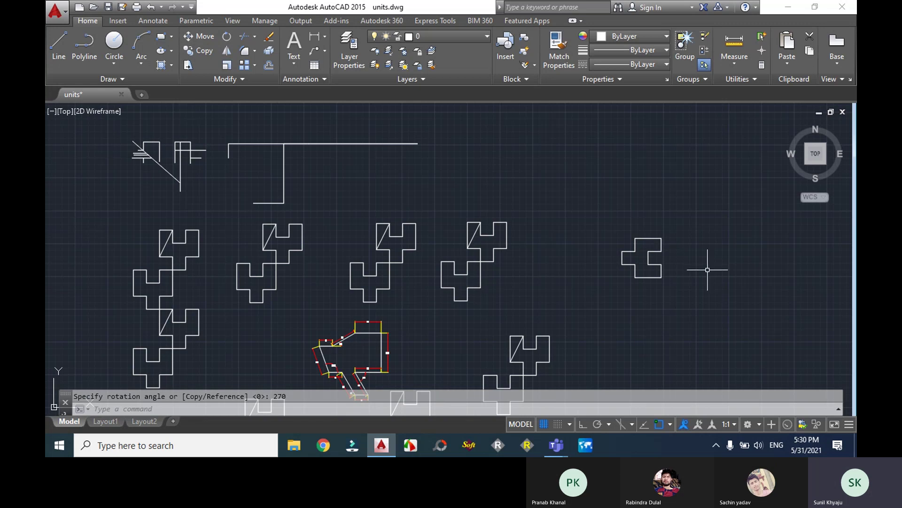
scroll(690, 268, "down", 2)
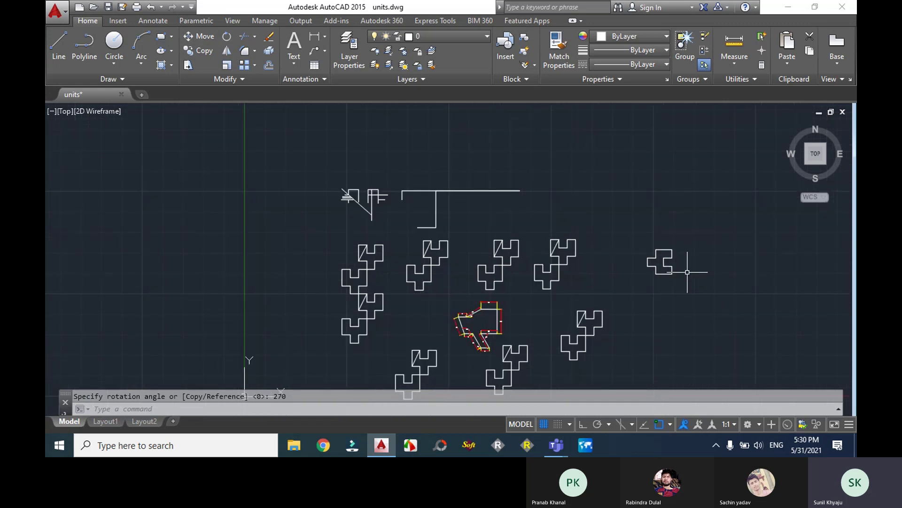
scroll(688, 272, "up", 4)
middle_click_drag(682, 272, 618, 270)
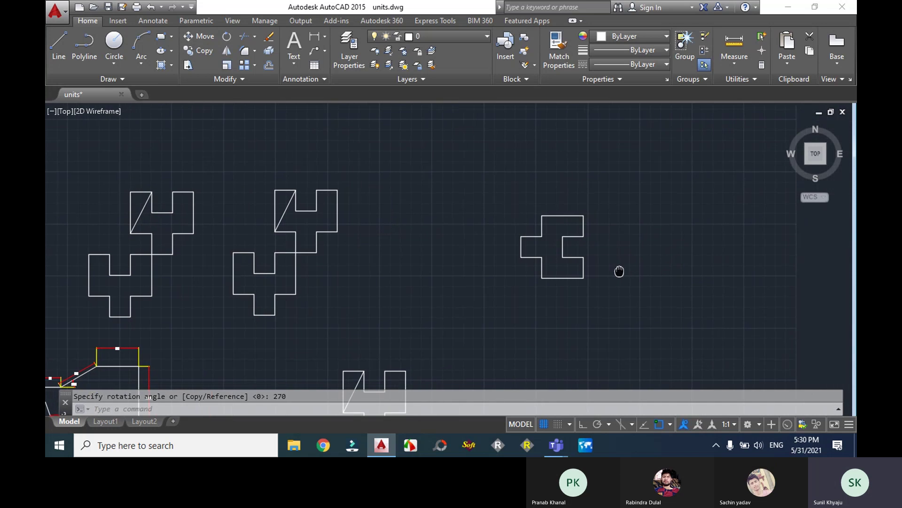
left_click(611, 297)
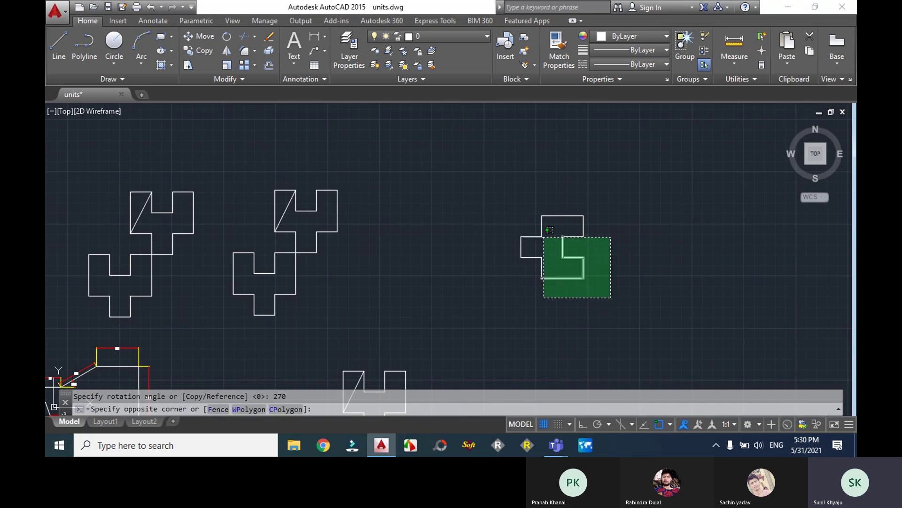
left_click(480, 195)
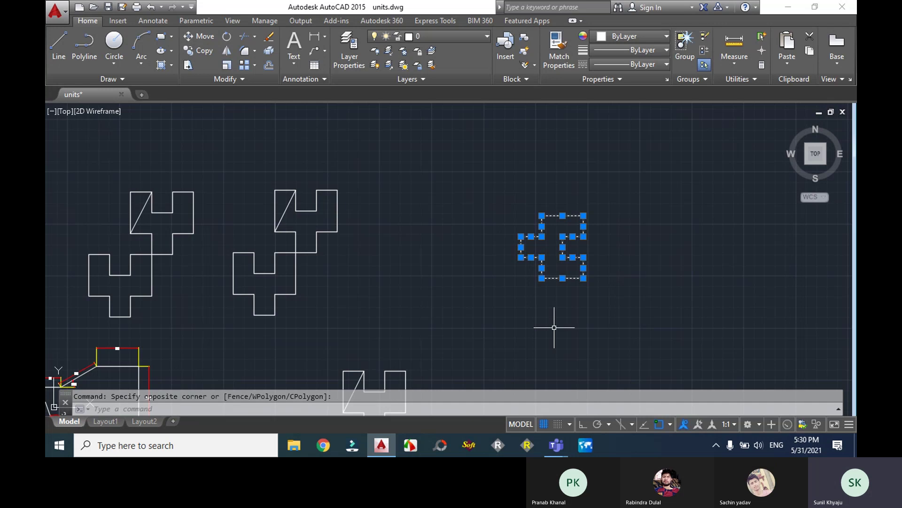
type("sc")
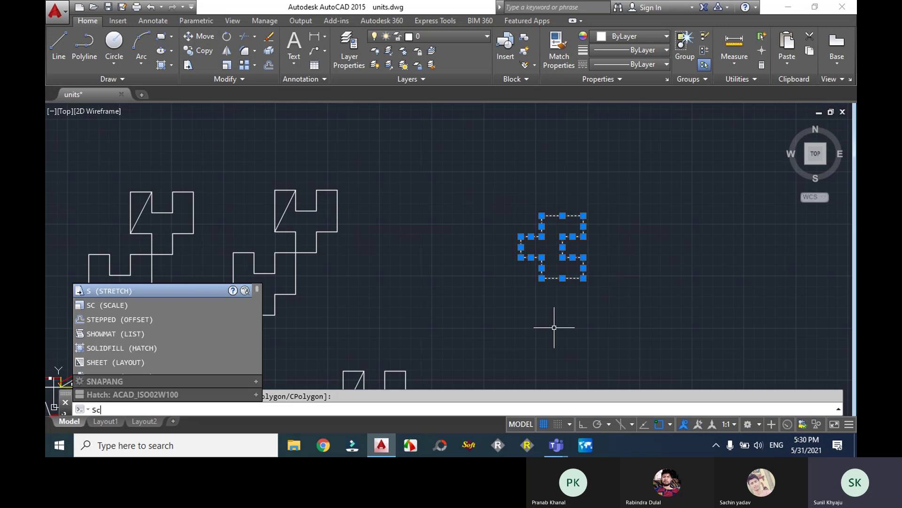
key("Return")
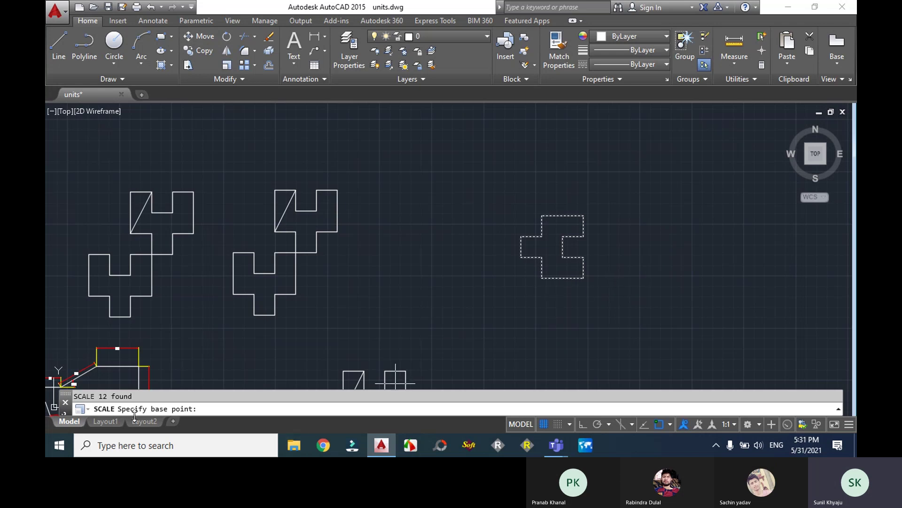
left_click(521, 257)
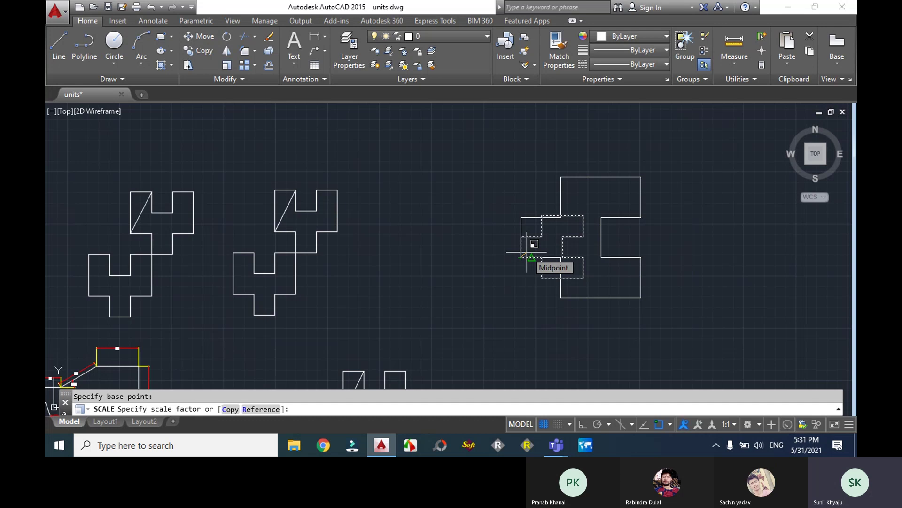
type("2")
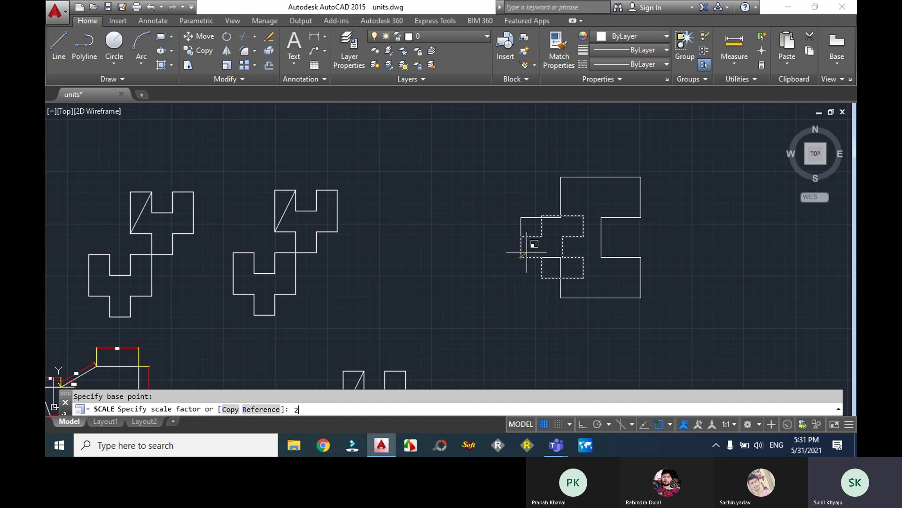
key("Return")
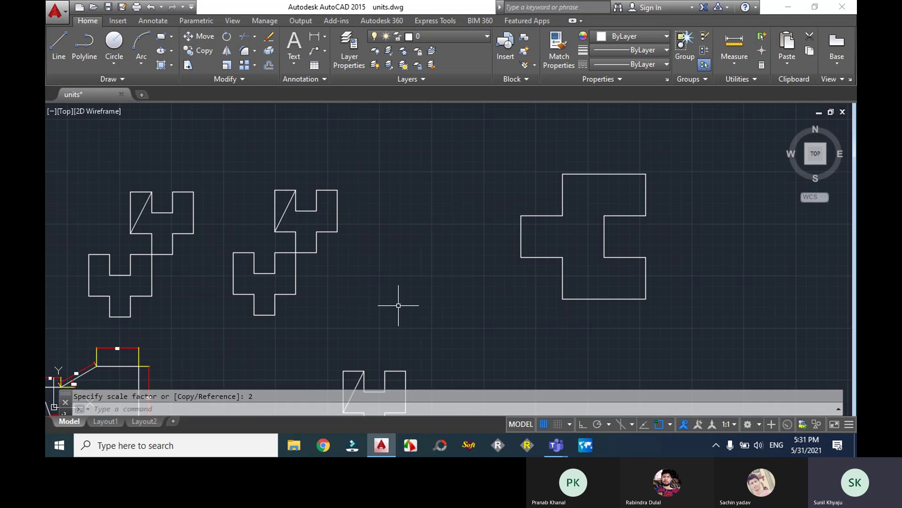
Scale the enlarged outline again by a factor of 3, using the same lower-left stem corner as base point.
key("Return")
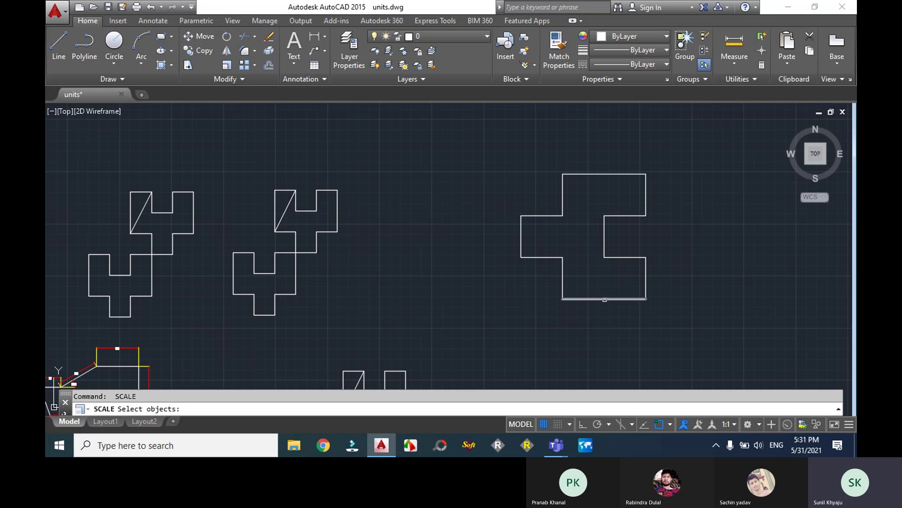
left_click(690, 324)
left_click(486, 139)
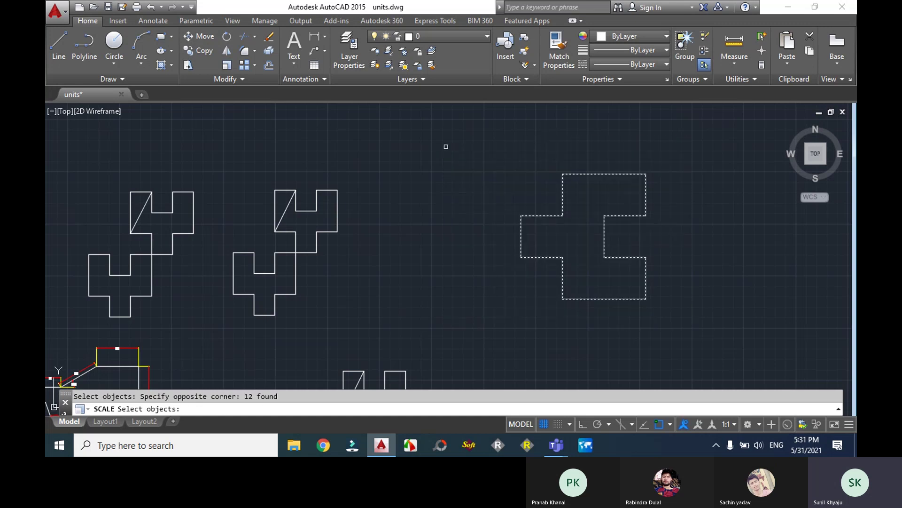
key("Return")
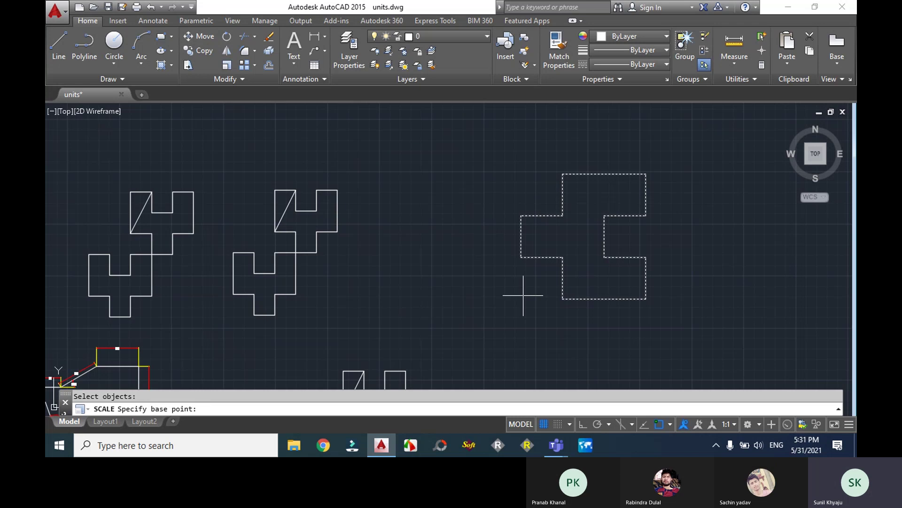
left_click(521, 262)
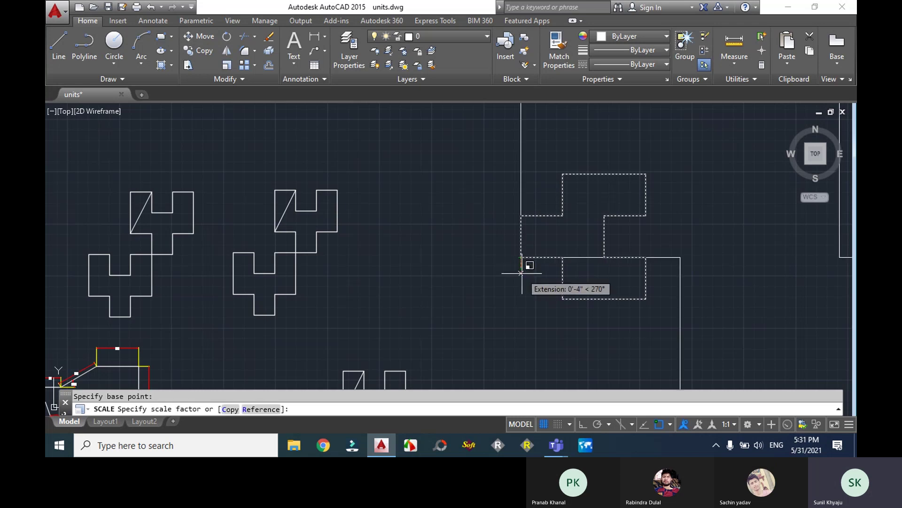
type("3")
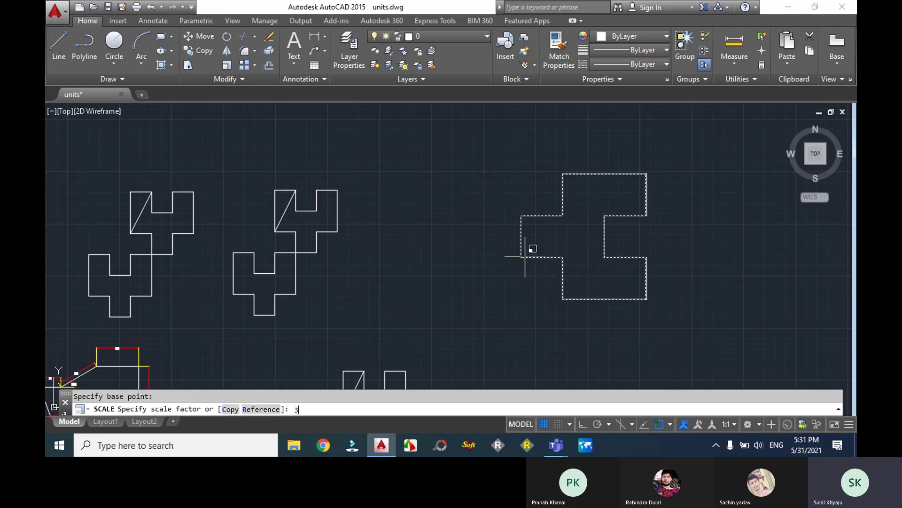
key("Return")
scroll(528, 252, "down", 4)
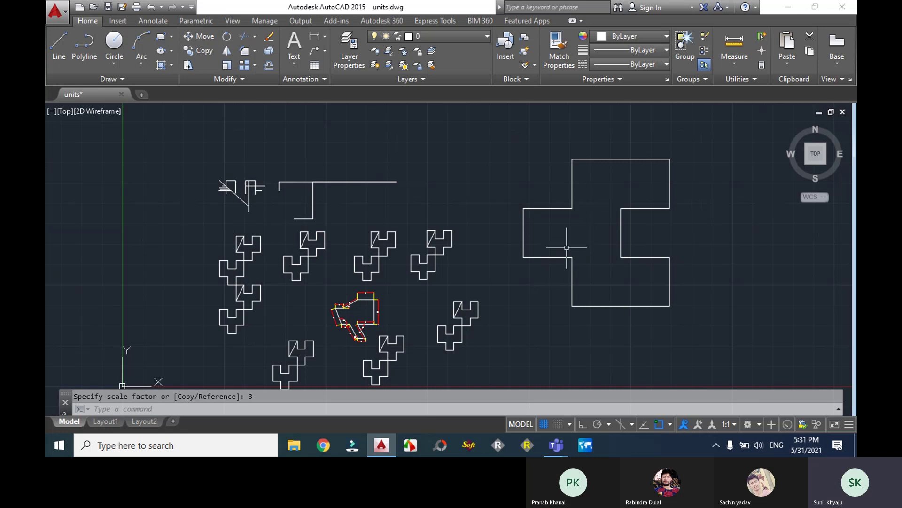
scroll(580, 235, "down", 2)
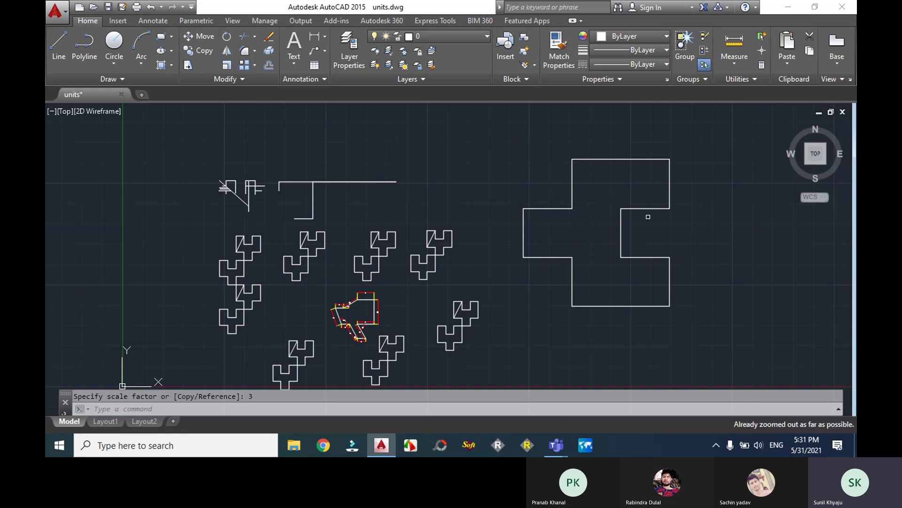
middle_click_drag(647, 212, 453, 233)
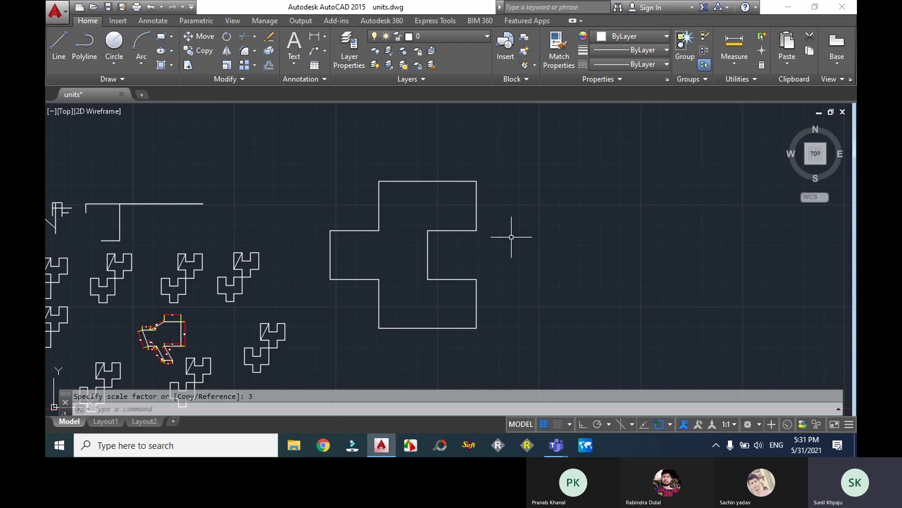
Draw a rectangle 3' long and 4' wide in the empty space to the right of the enlarged outline.
type("REC")
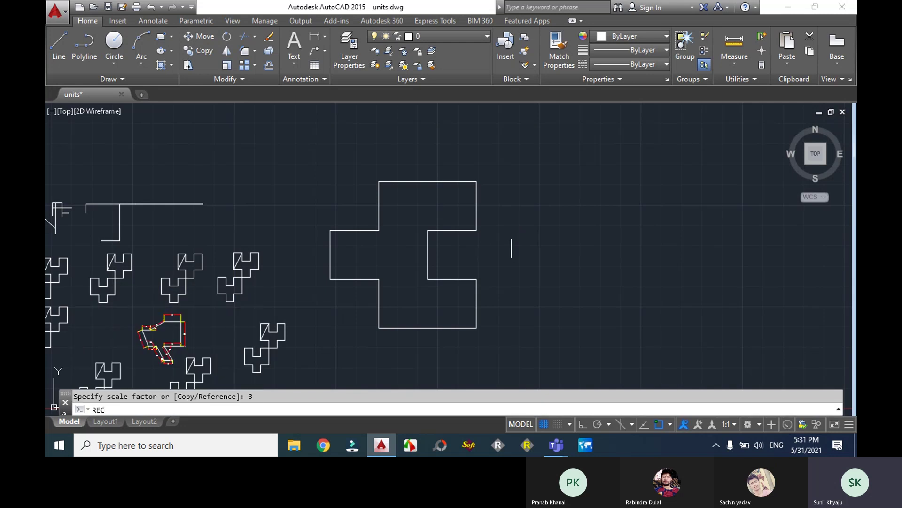
key("Return")
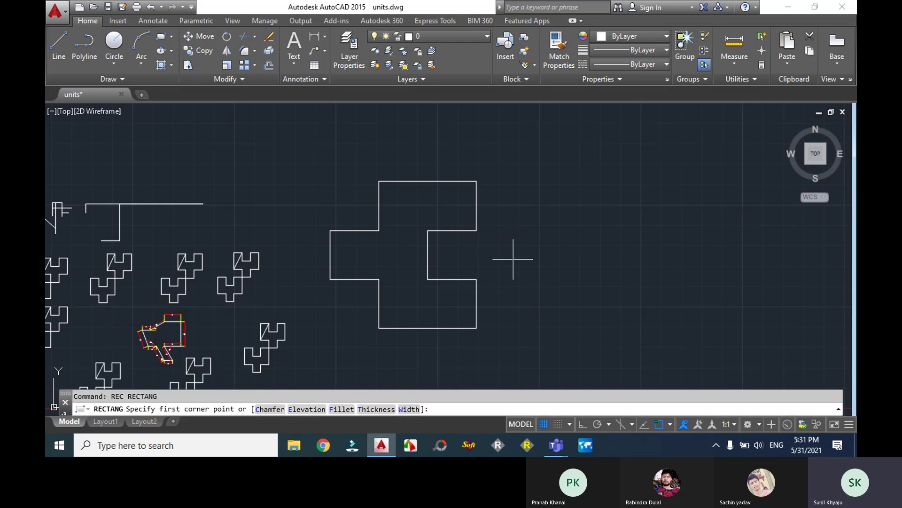
left_click(525, 205)
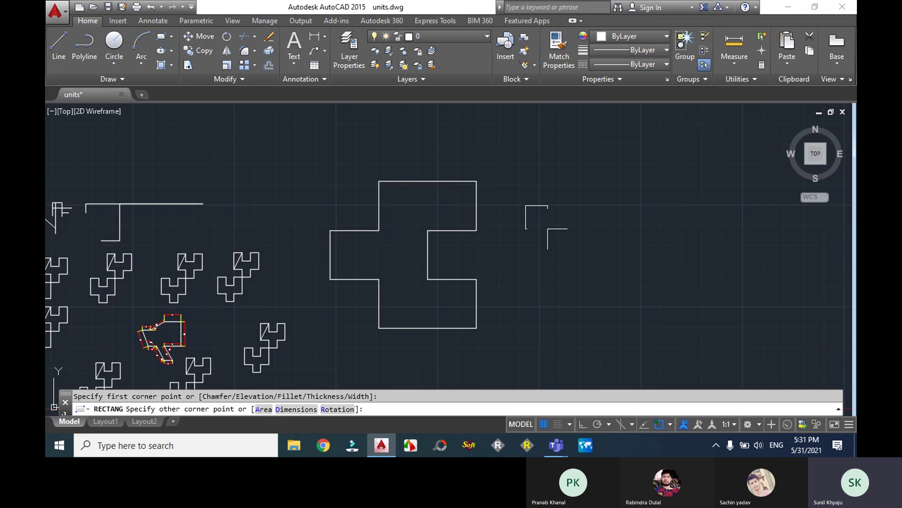
type("d")
key("Return")
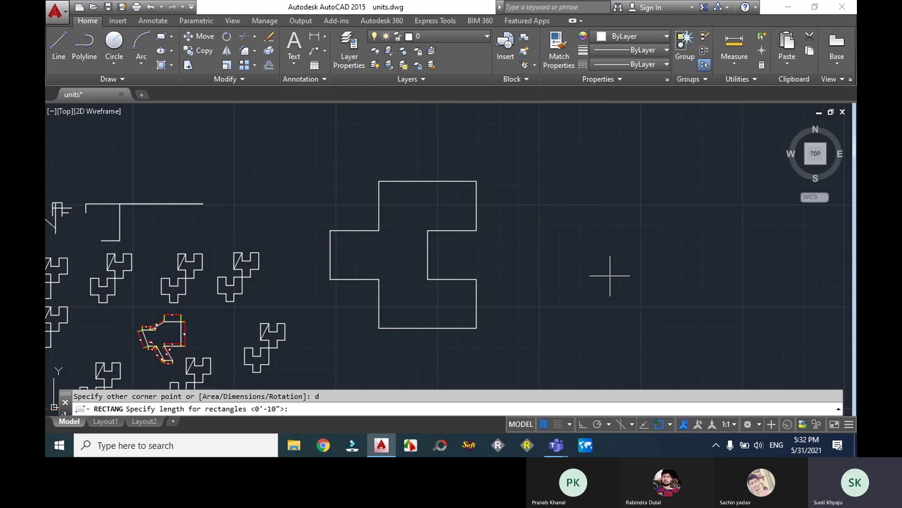
type("3")
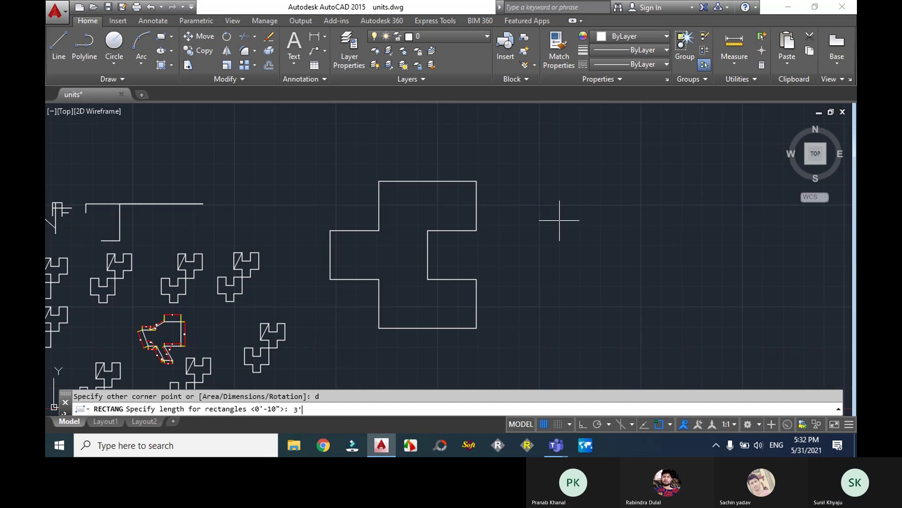
key("Return")
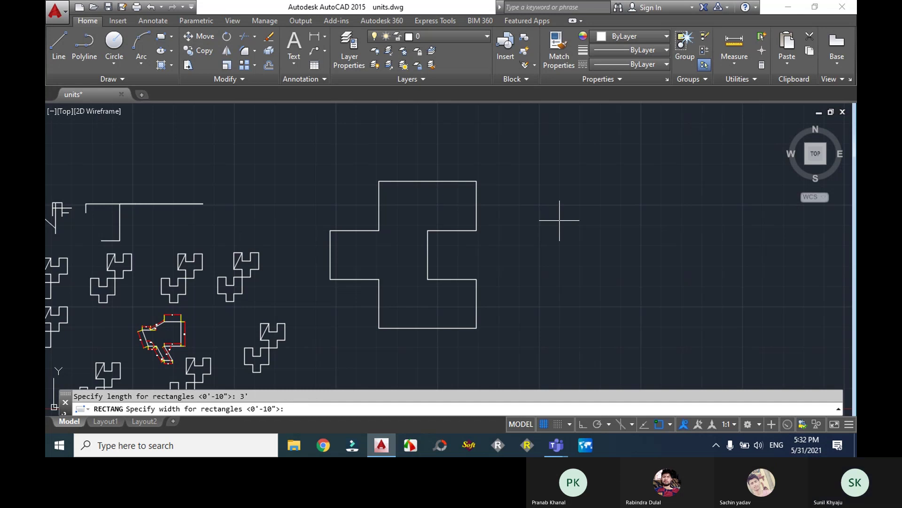
type("4")
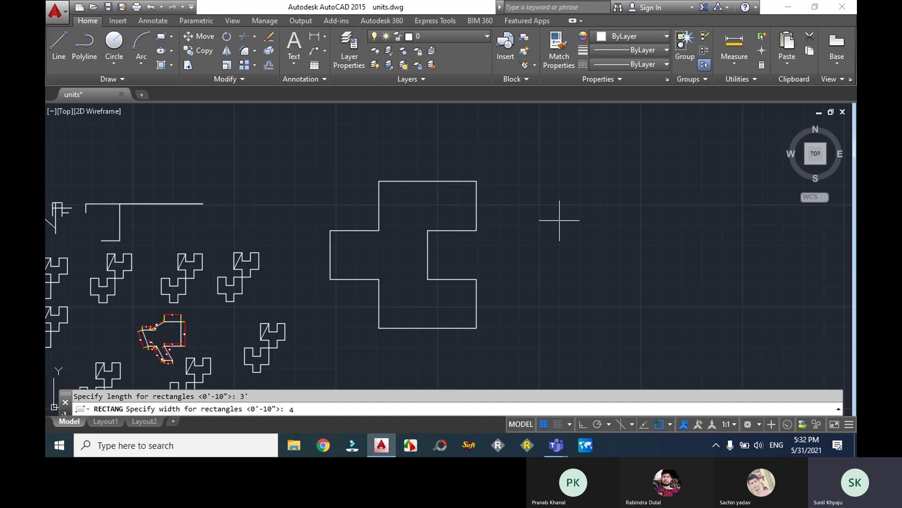
type("'")
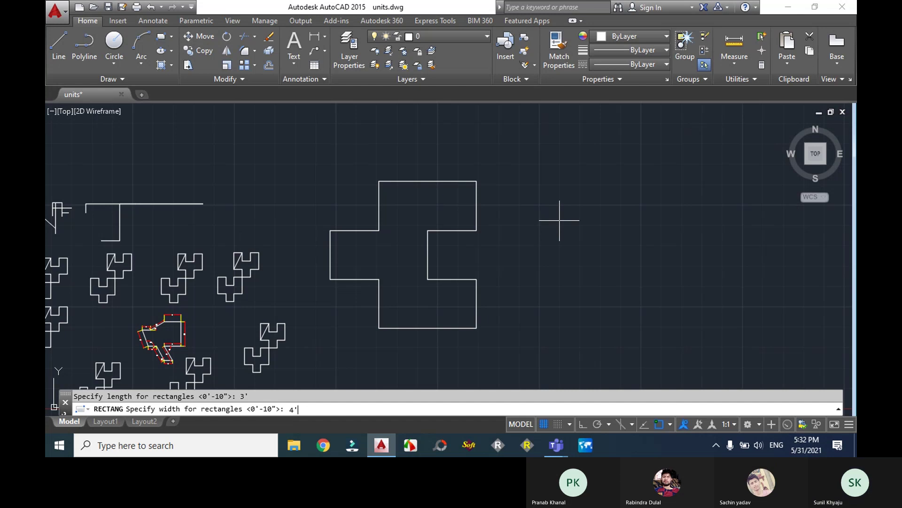
key("Return")
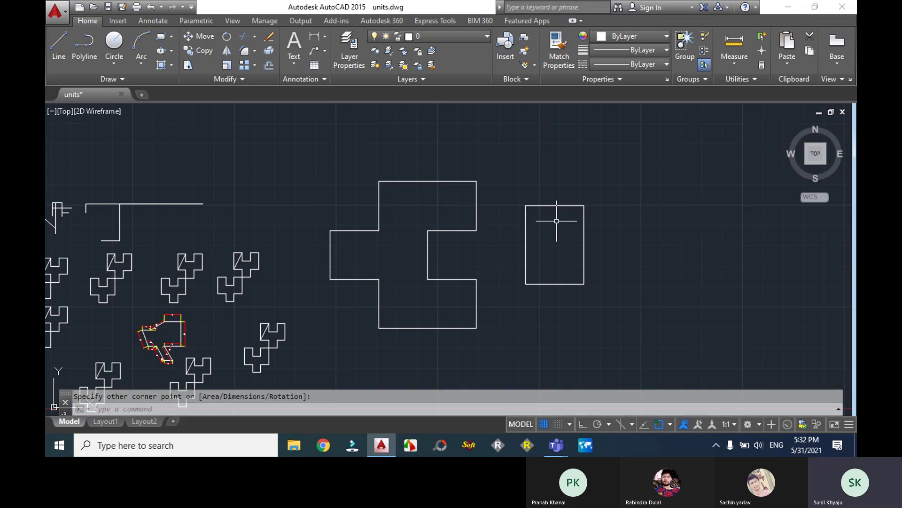
scroll(556, 221, "up", 2)
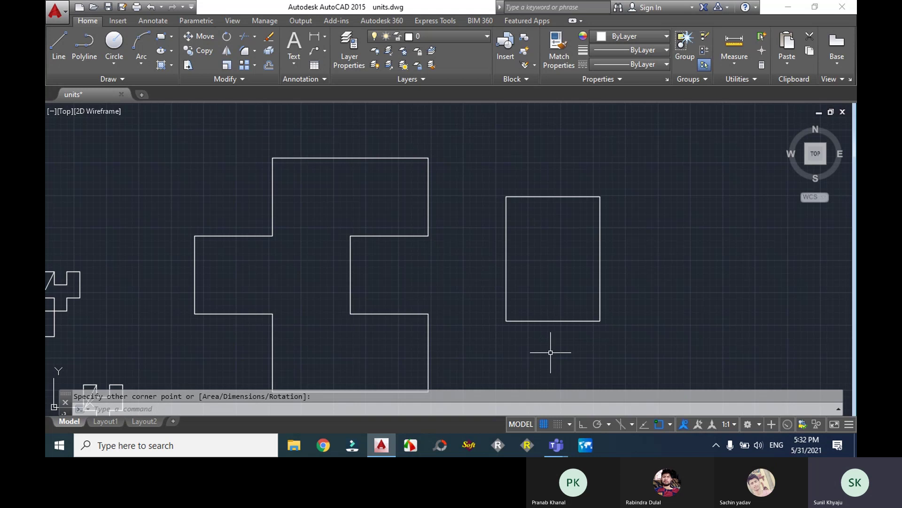
type("LINE")
key("Return")
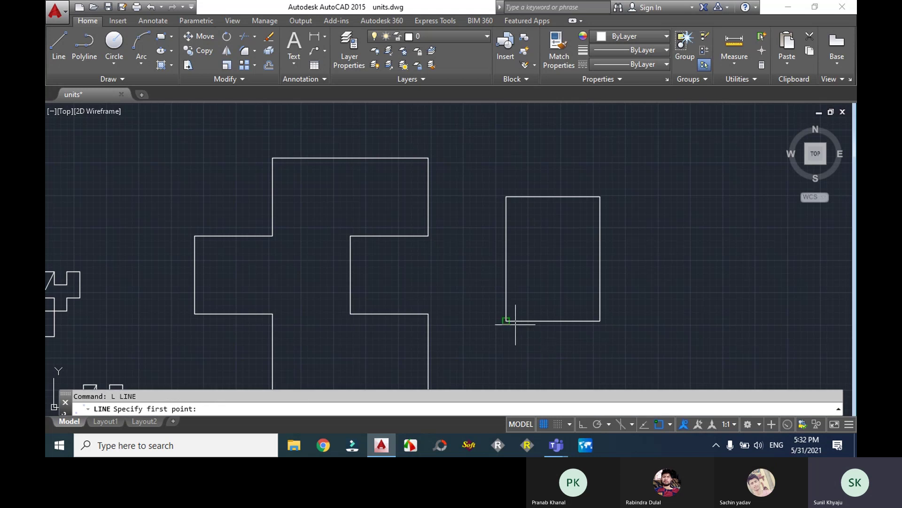
key("Escape")
Explode the new 3' by 4' rectangle into separate lines.
type("EXP")
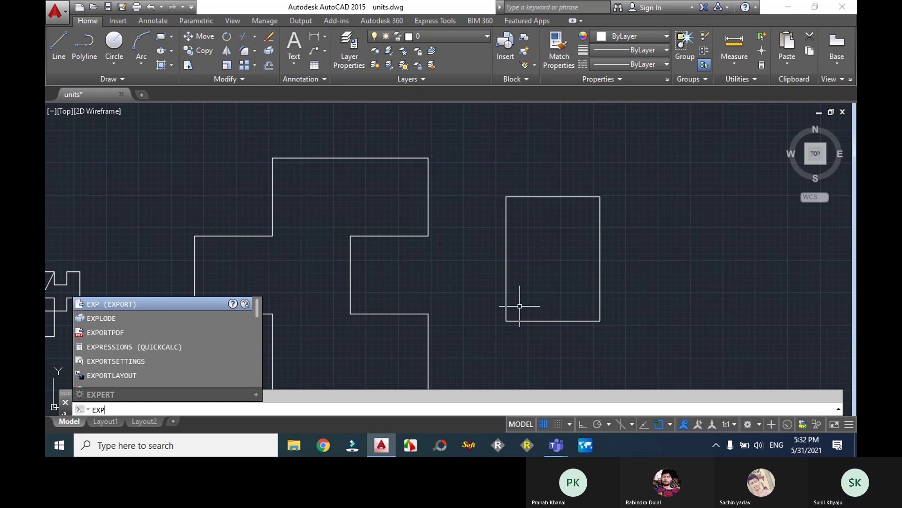
key("BackSpace")
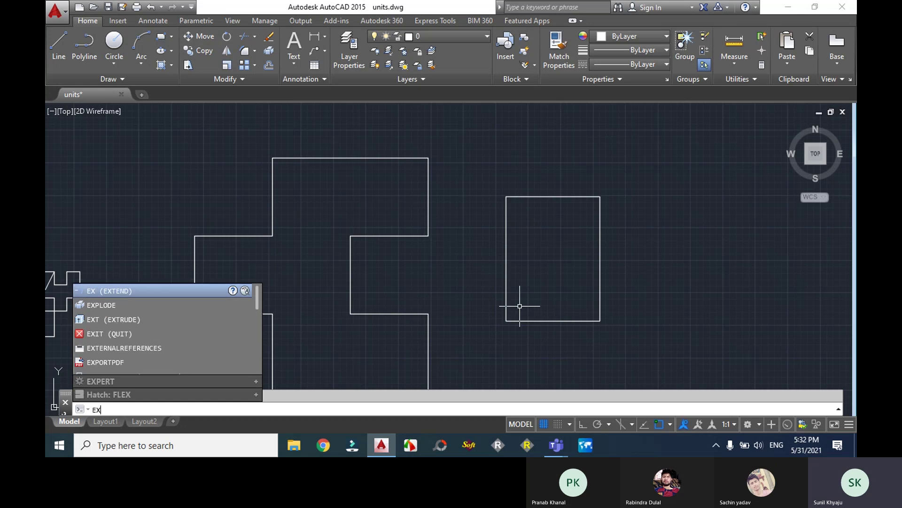
key("Down")
key("Return")
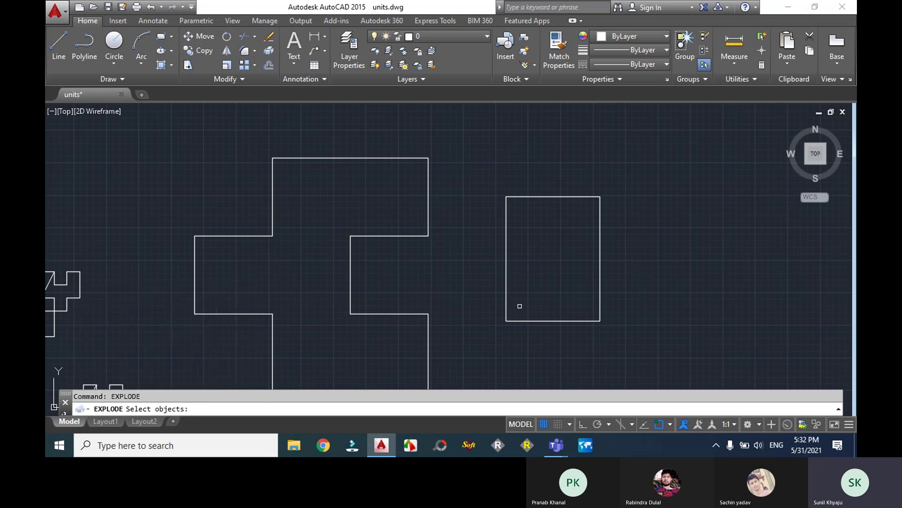
key("Escape")
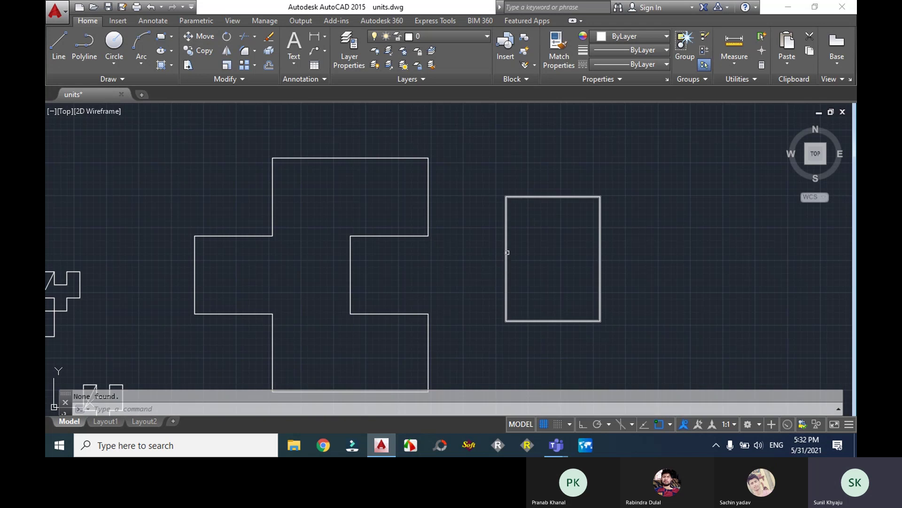
left_click(507, 253)
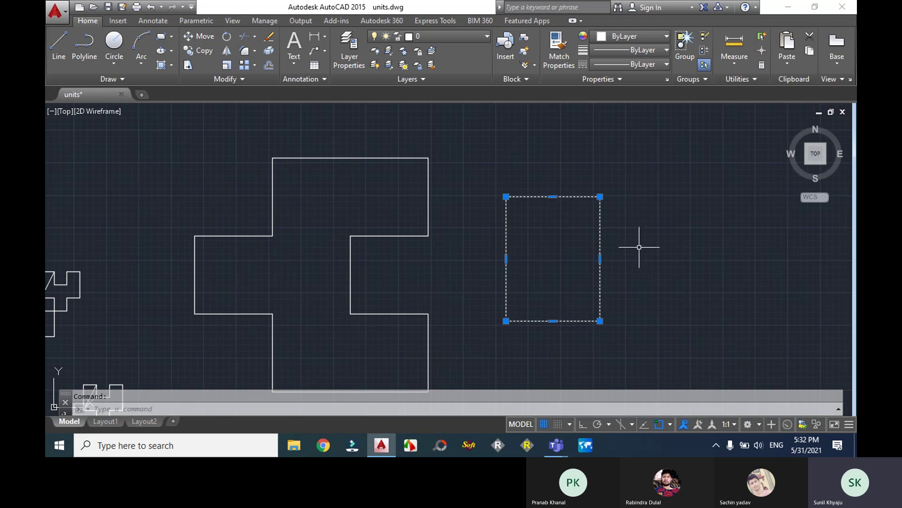
key("Escape")
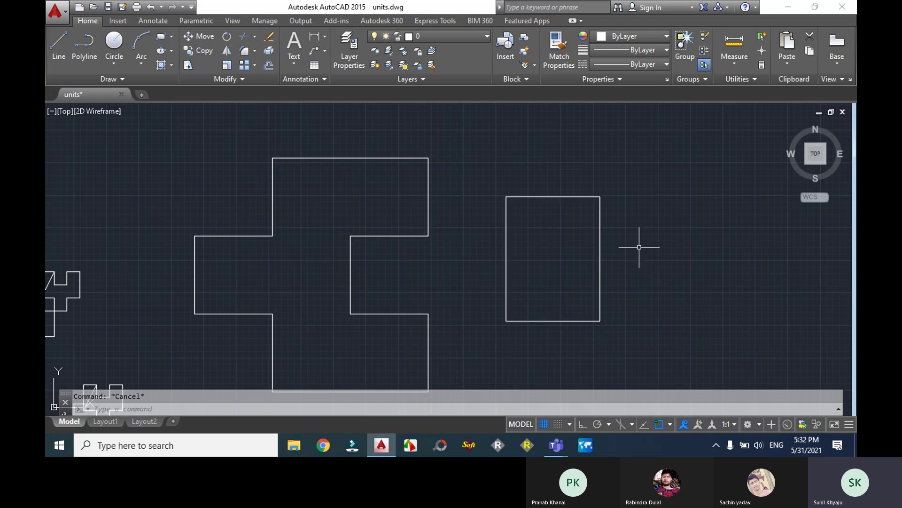
Explode the rectangle beside the stepped outline into separate lines, and select its right and left sides individually to check them.
type("EX")
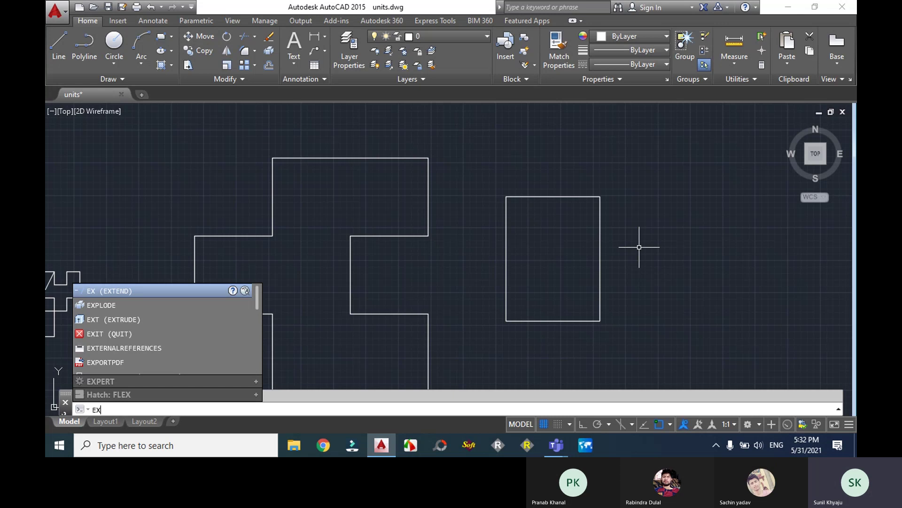
key("Down")
key("Return")
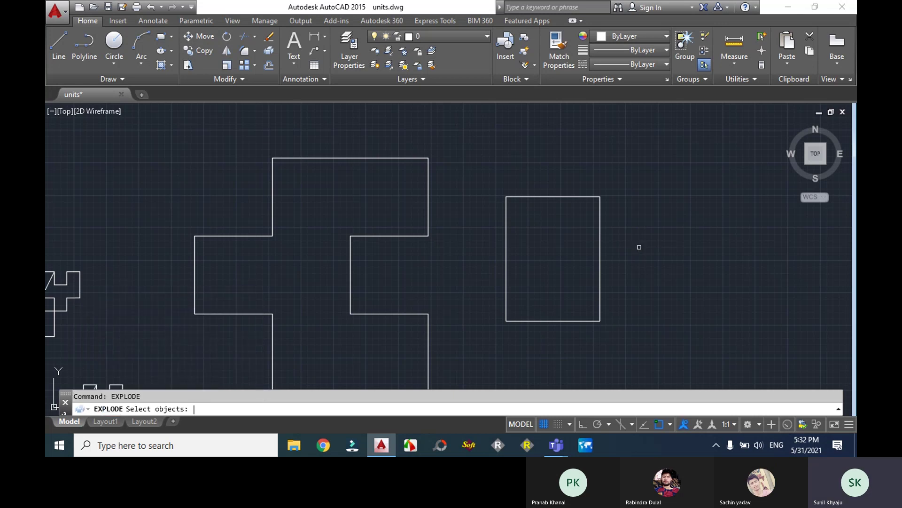
left_click(602, 249)
key("Return")
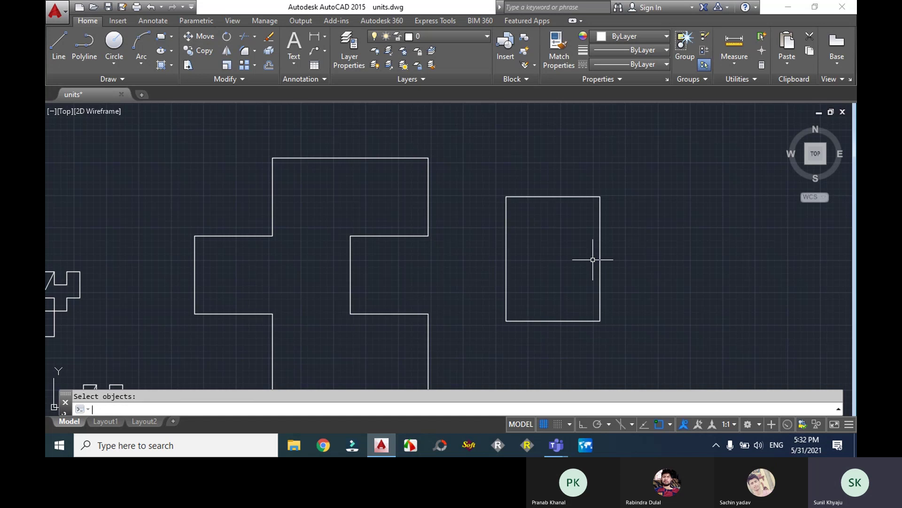
left_click(599, 248)
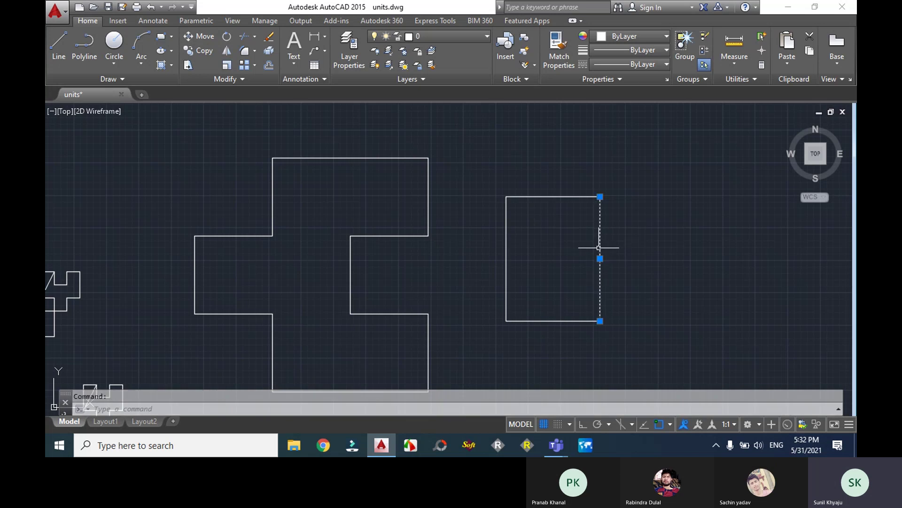
left_click(506, 263)
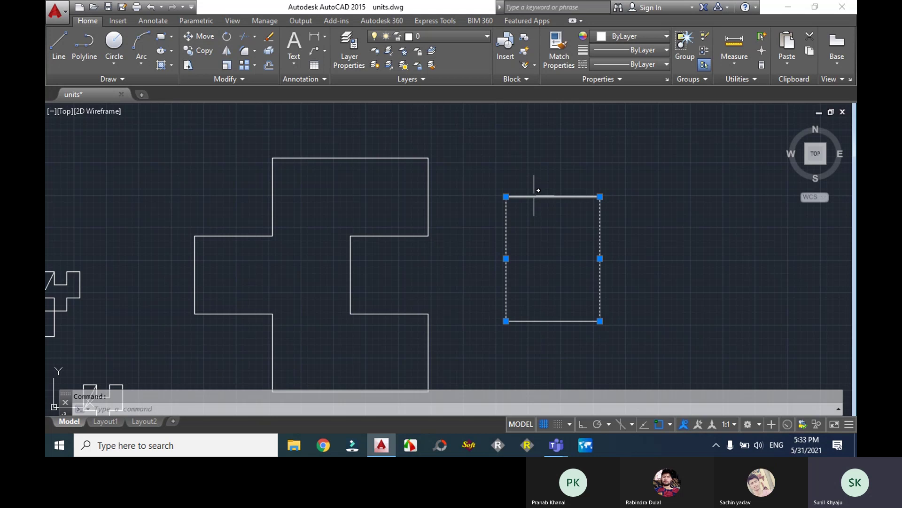
key("Escape")
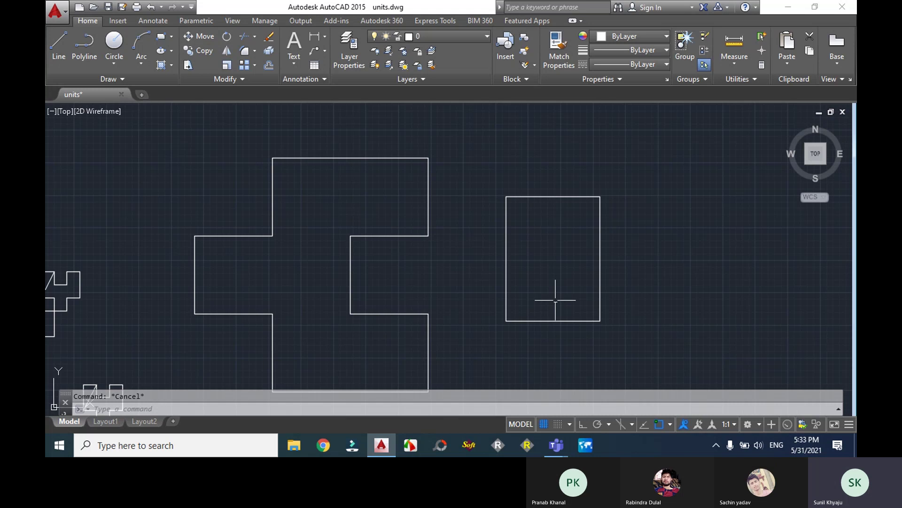
type("l")
key("Return")
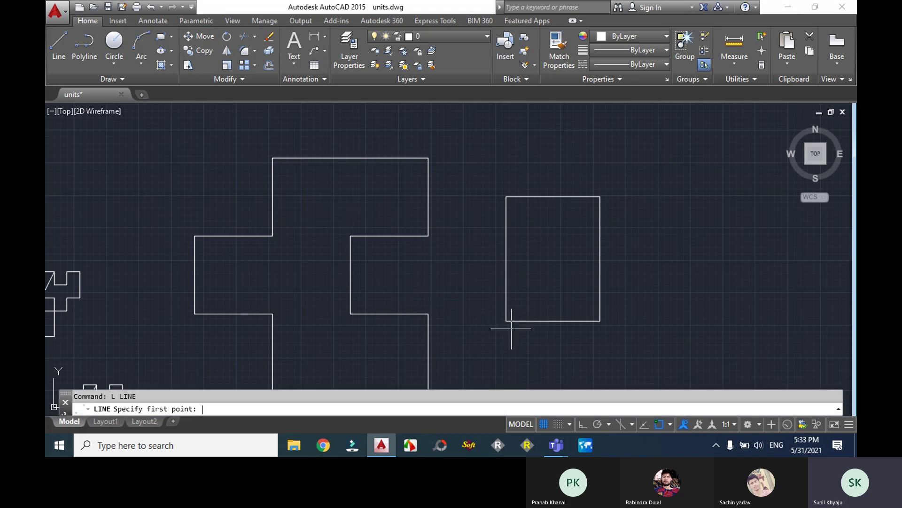
left_click(506, 321)
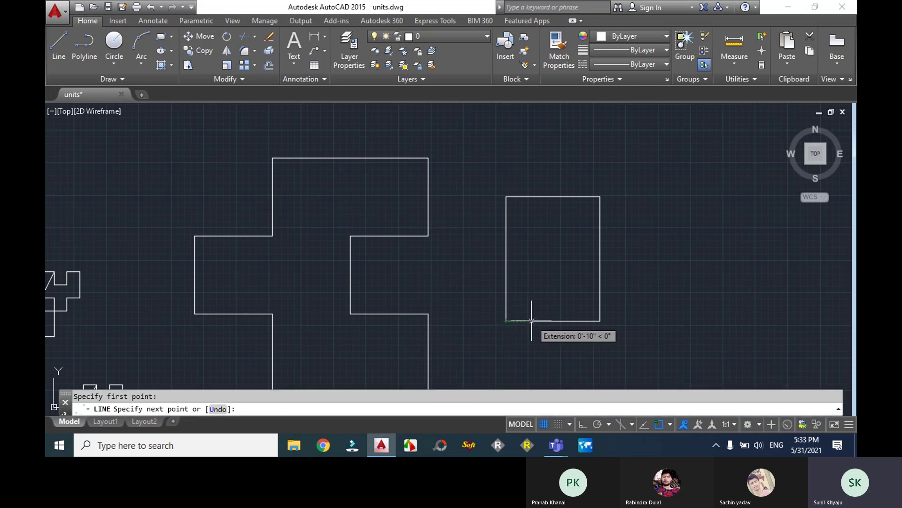
left_click(531, 321)
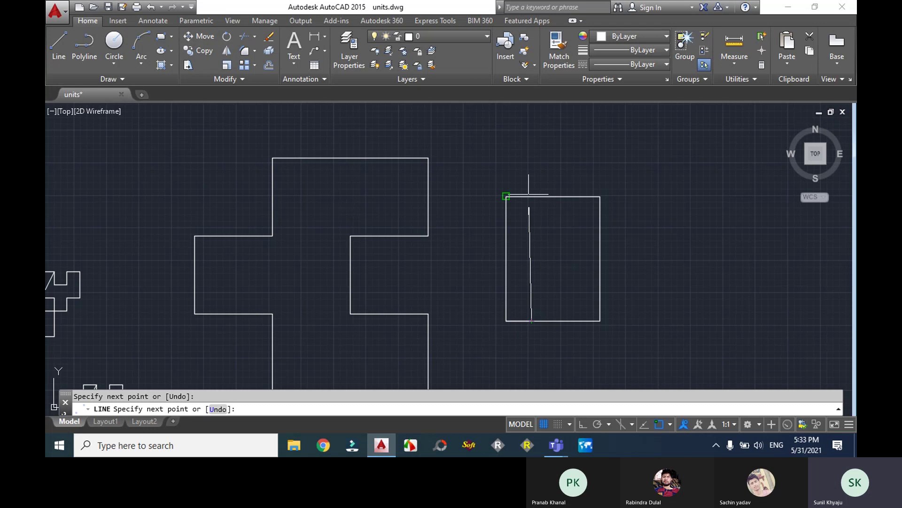
key("Escape")
key("ctrl+z")
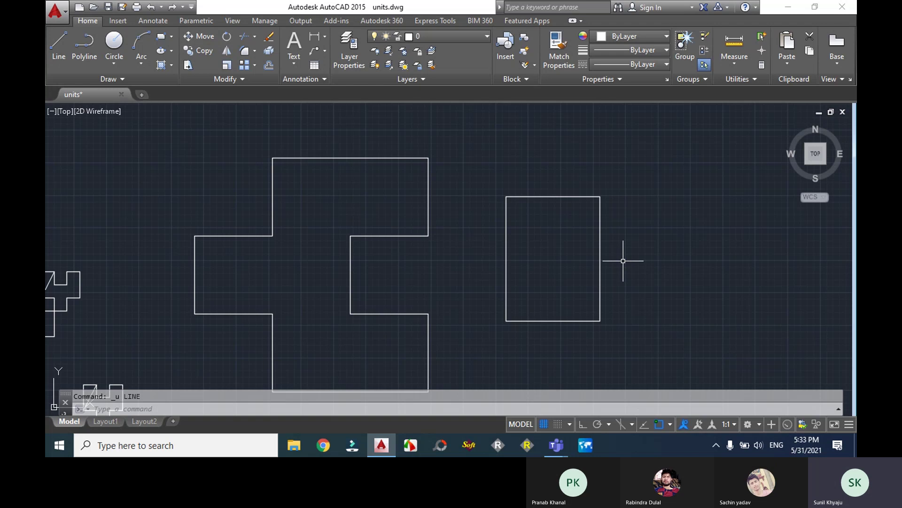
Offset the left side of the exploded rectangle by 12 toward the stepped outline.
type("OFFSET")
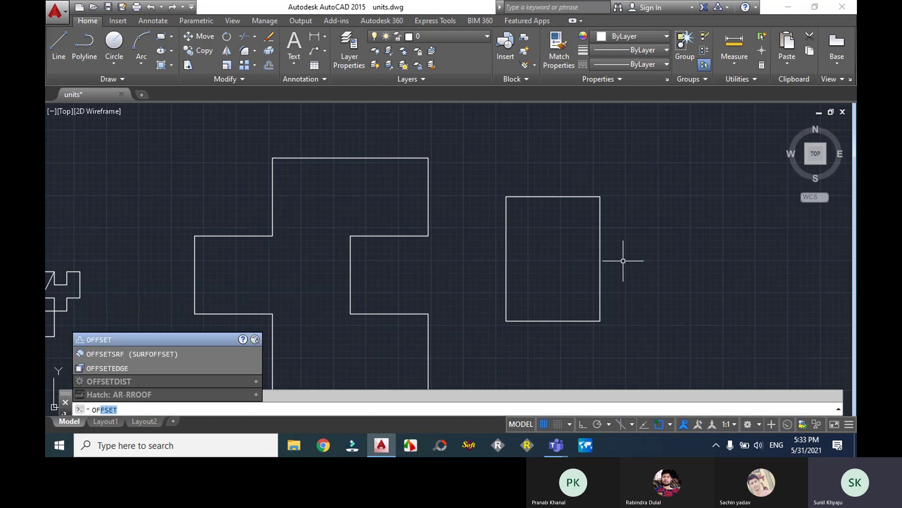
key("Return")
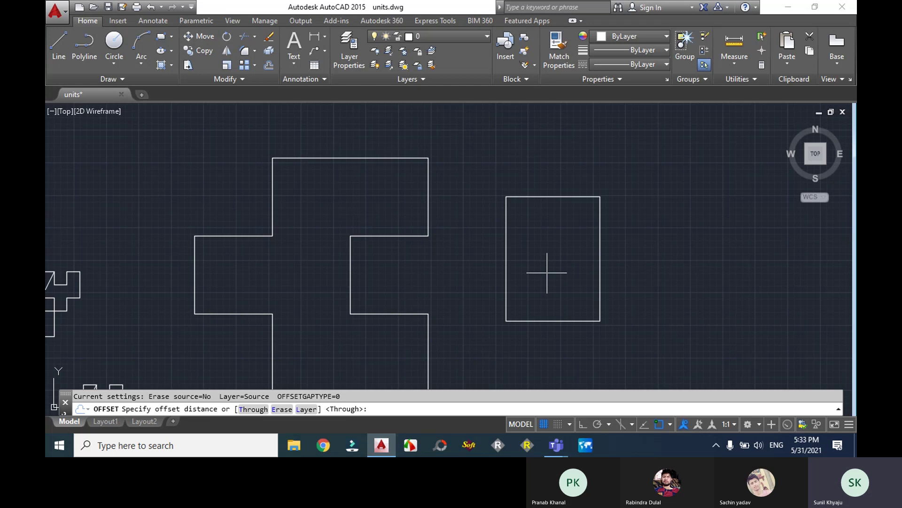
type("12")
key("Return")
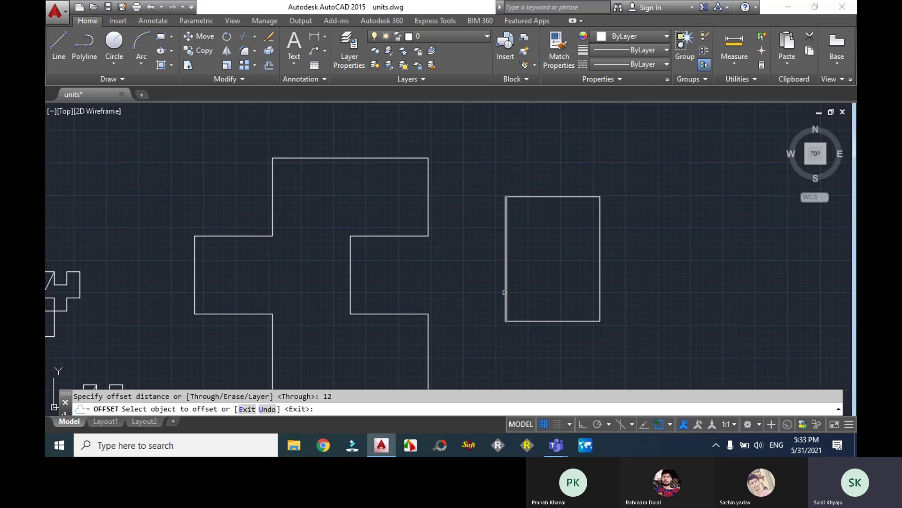
left_click(506, 291)
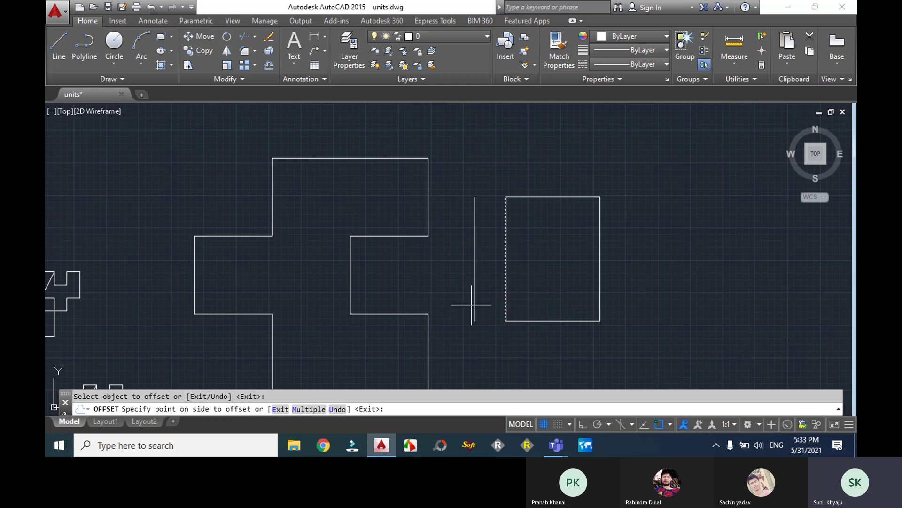
left_click(472, 305)
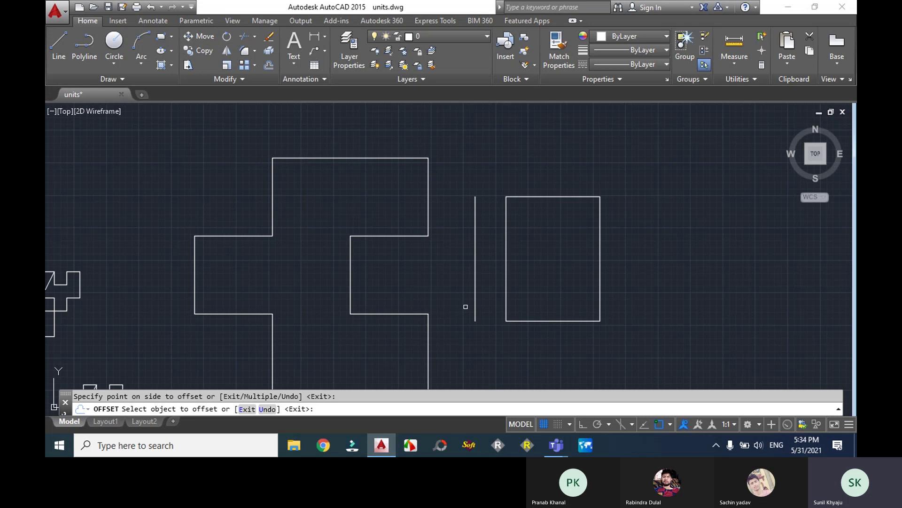
Offset each newest line in turn by the same distance further left, making four more parallel vertical lines across the stepped outline.
left_click(475, 303)
left_click(459, 302)
left_click(444, 305)
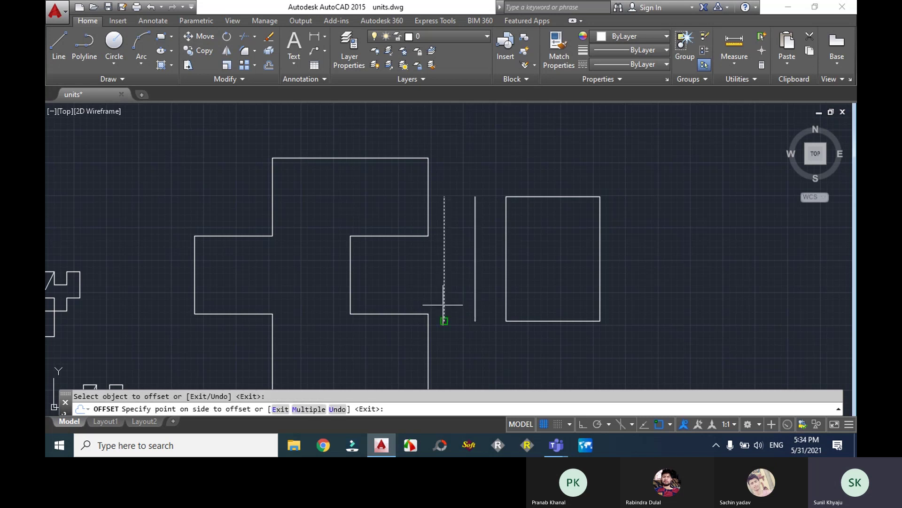
left_click(423, 305)
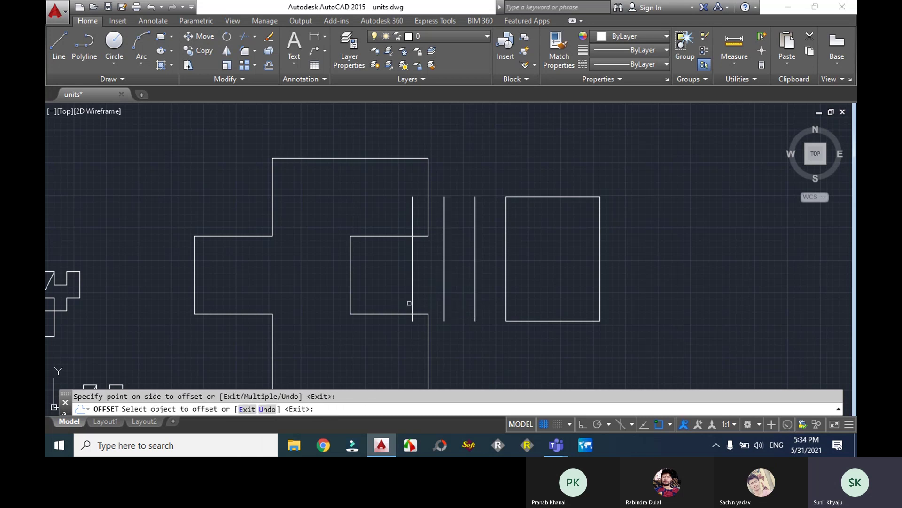
left_click(413, 304)
left_click(397, 305)
left_click(413, 292)
left_click(382, 297)
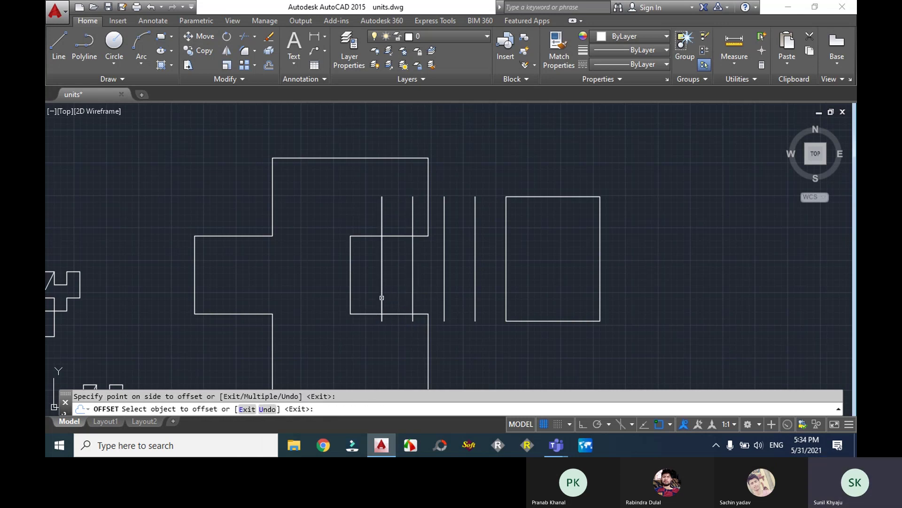
left_click(347, 302)
left_click(381, 294)
left_click(351, 297)
key("Escape")
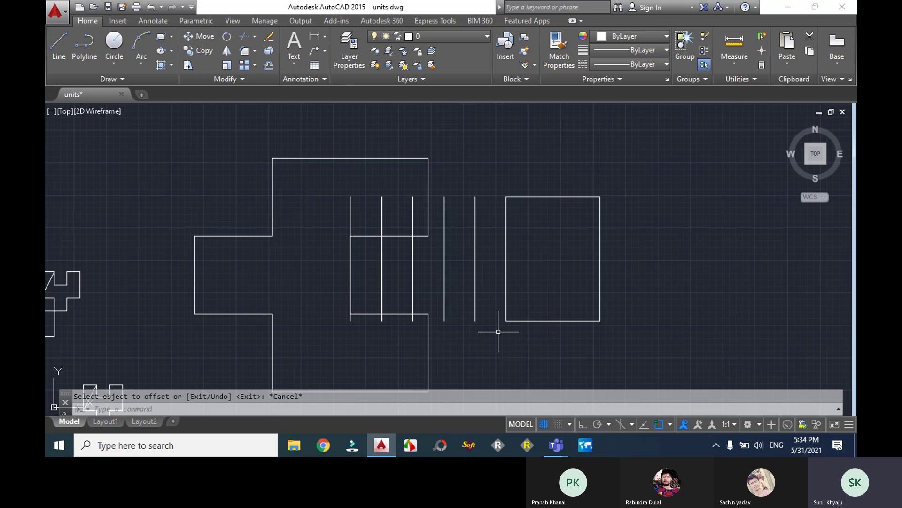
Offset the rectangle's left side to the right by 12 using the Multiple option, placing nine evenly spaced copies through and beyond the rectangle.
type("off")
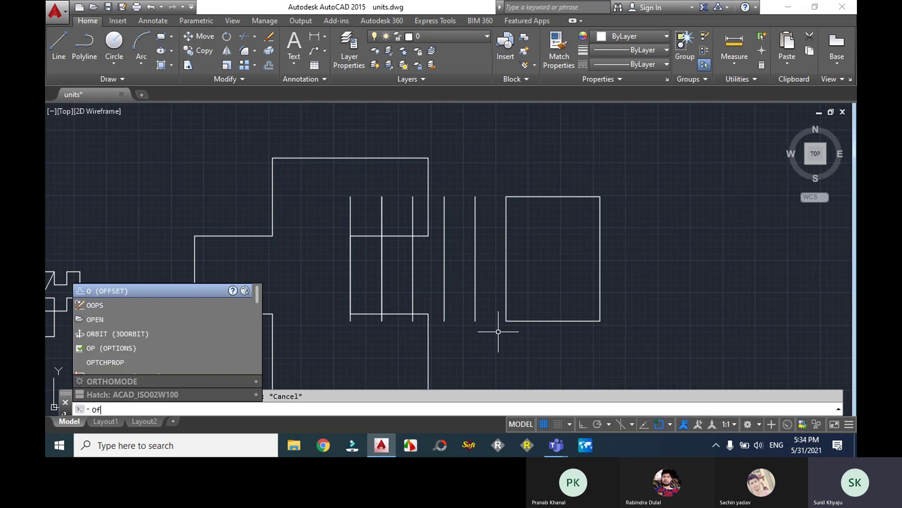
key("Return")
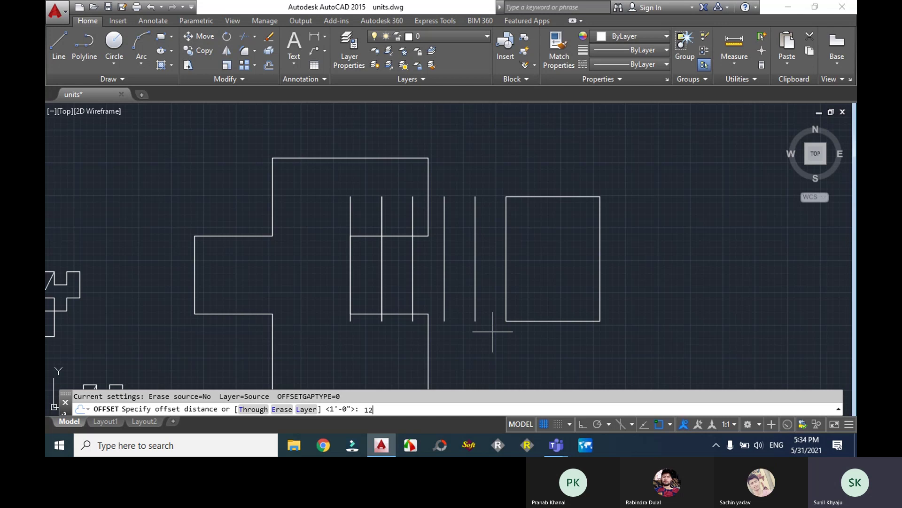
type("12")
key("Return")
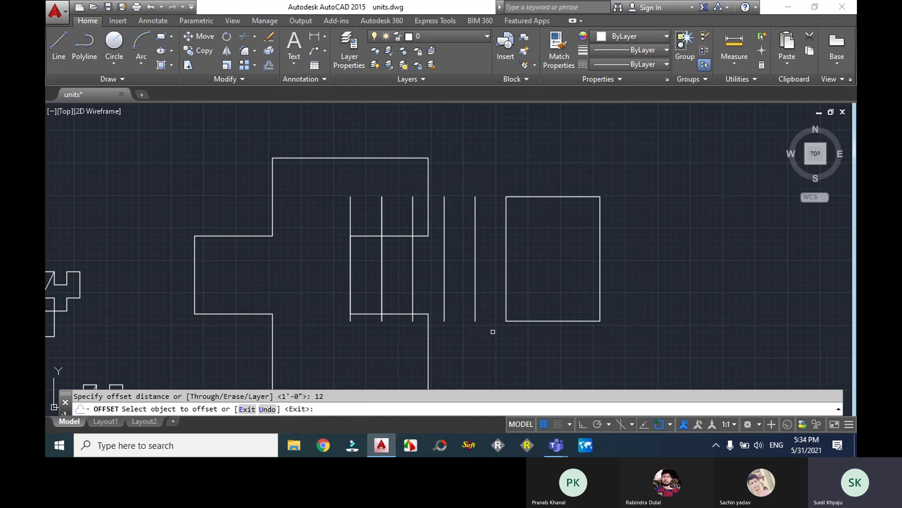
left_click(506, 292)
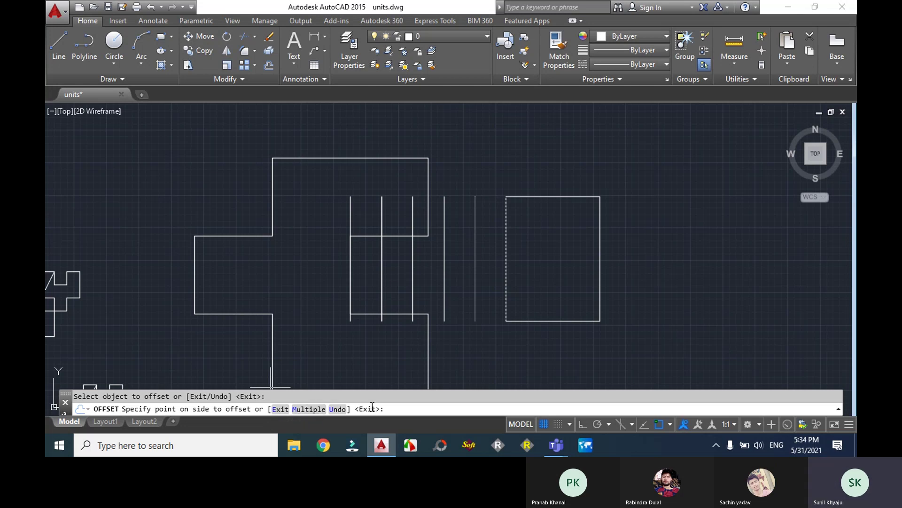
key("Return")
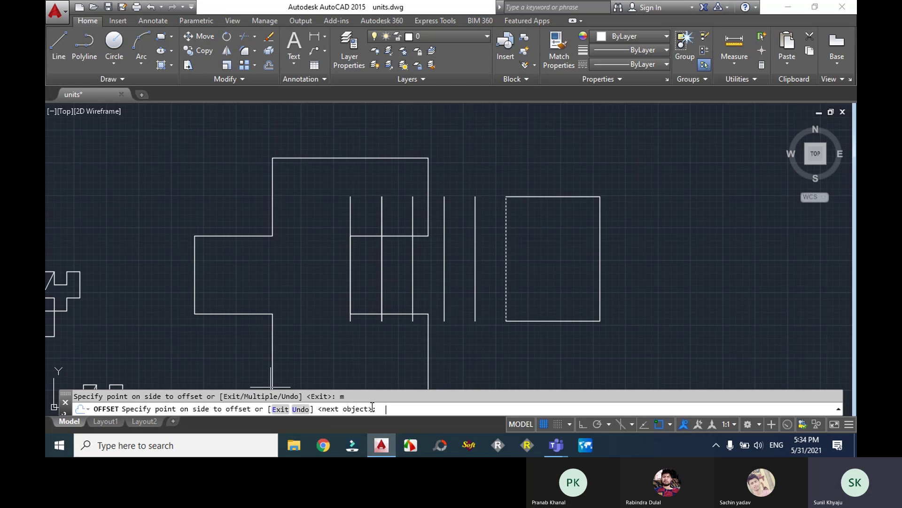
left_click(543, 372)
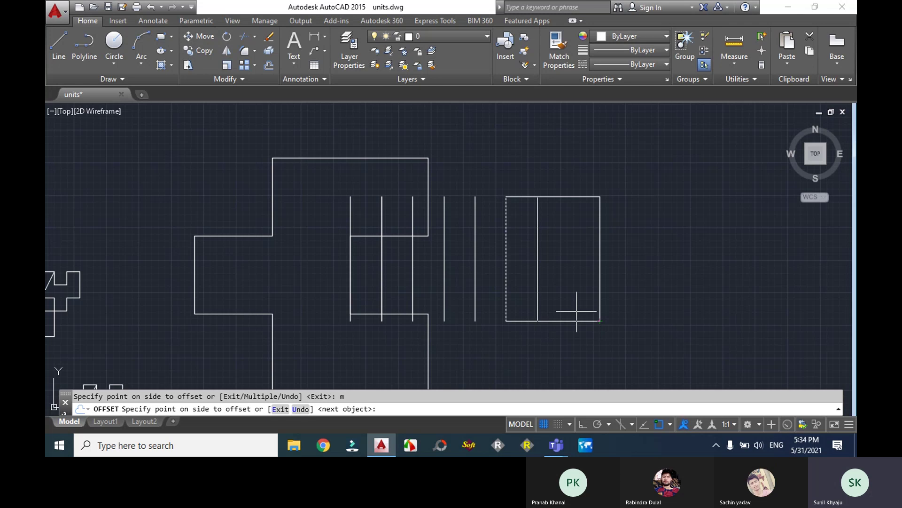
left_click(654, 303)
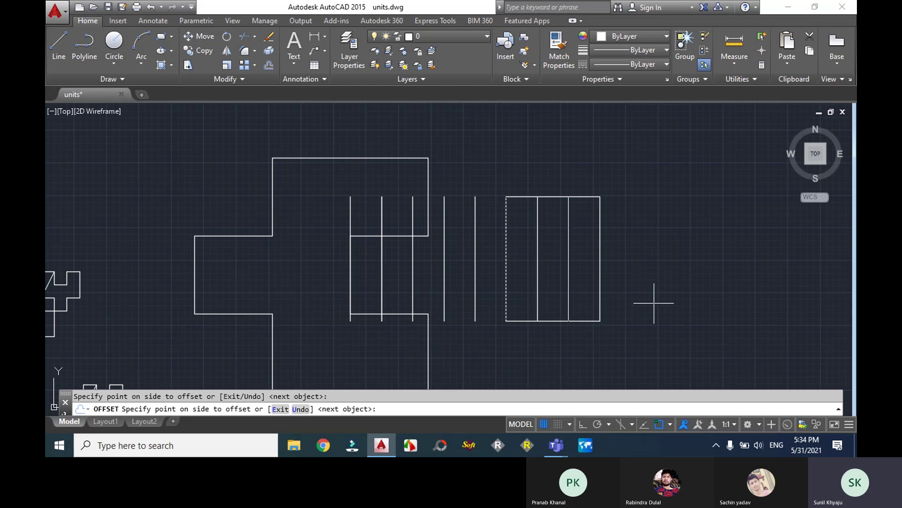
left_click(689, 302)
left_click(712, 302)
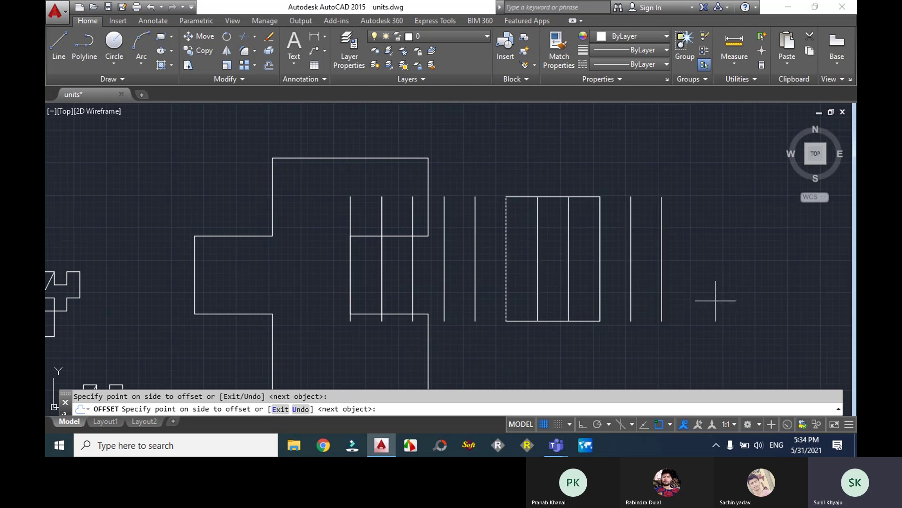
left_click(735, 300)
left_click(766, 298)
left_click(799, 296)
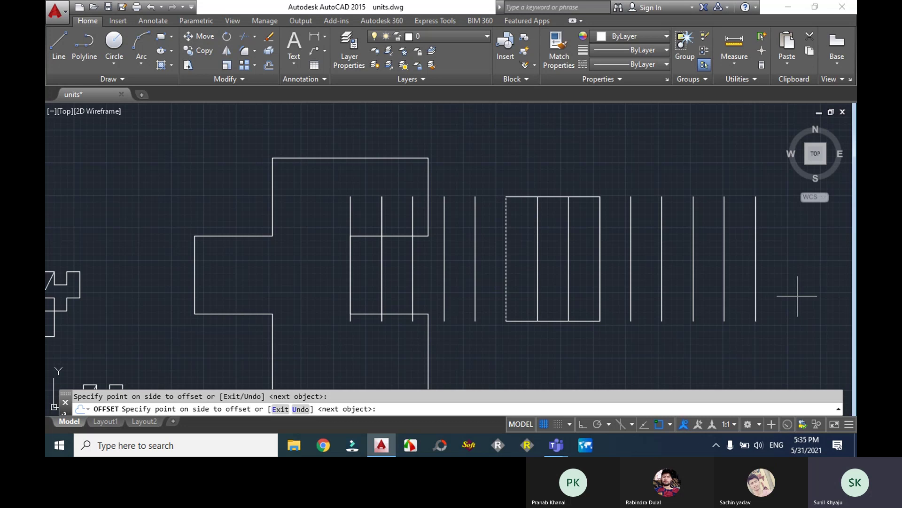
left_click(801, 296)
Continue the multiple offset to the right with five more parallel copies at the same spacing.
scroll(801, 296, "down", 2)
middle_click_drag(796, 296, 536, 290)
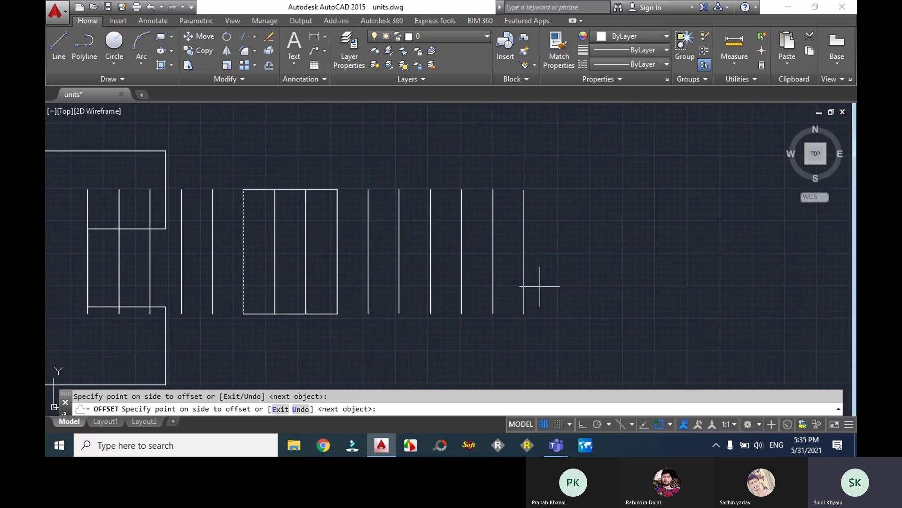
left_click(540, 288)
left_click(602, 285)
left_click(700, 286)
left_click(715, 287)
left_click(723, 287)
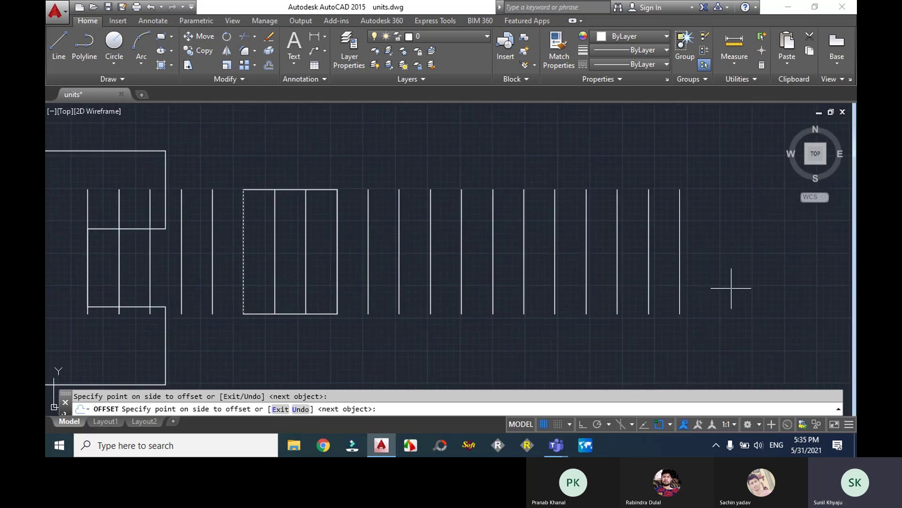
Add four more parallel copies further right with the running multiple offset, and end the offset.
left_click(735, 287)
left_click(751, 287)
left_click(771, 288)
left_click(806, 287)
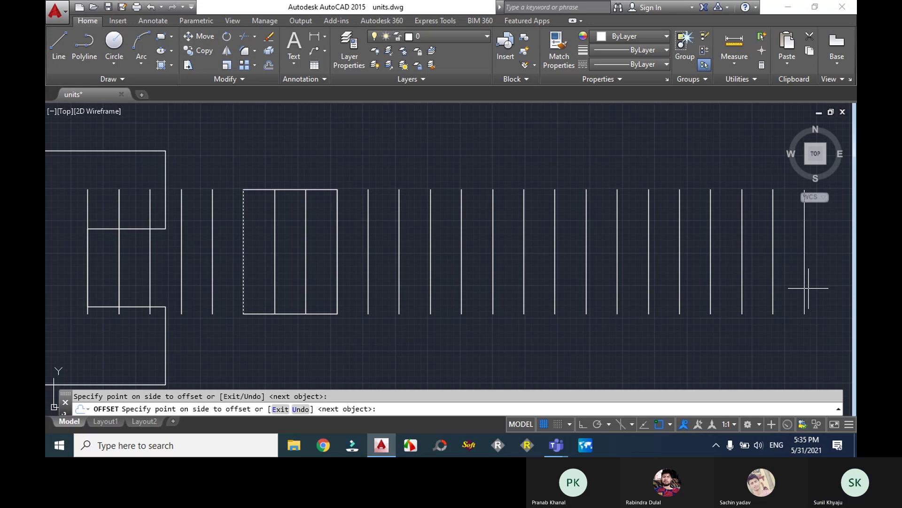
key("Escape")
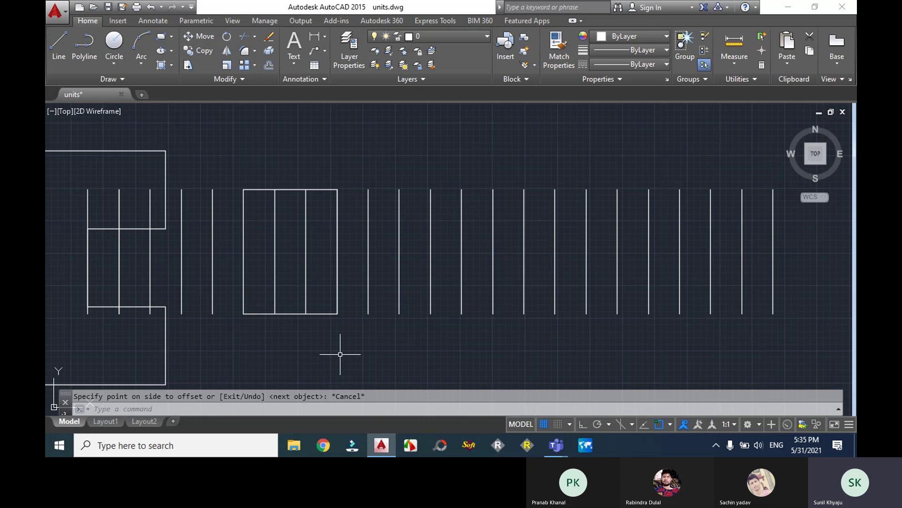
Offset the rectangle's bottom side upward by 12 using the Multiple option, placing six evenly spaced copies through and above the rectangle.
type("o")
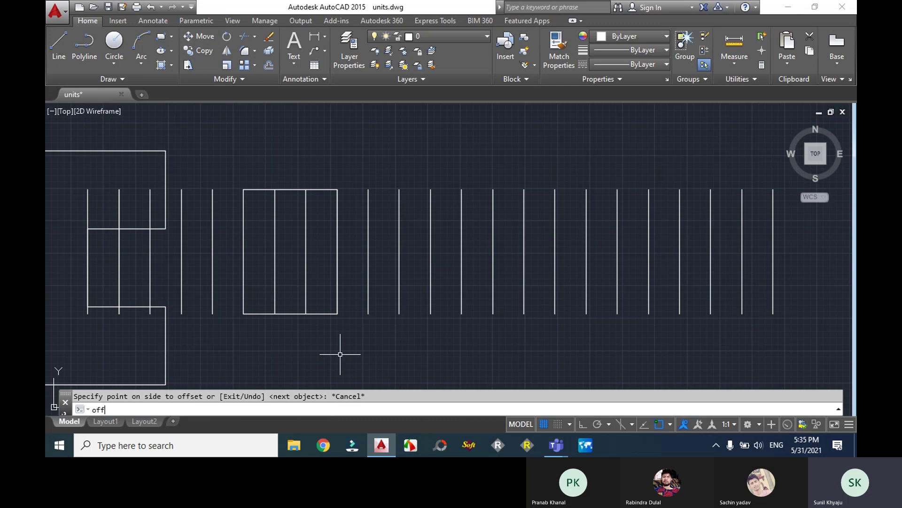
type("ff")
key("Return")
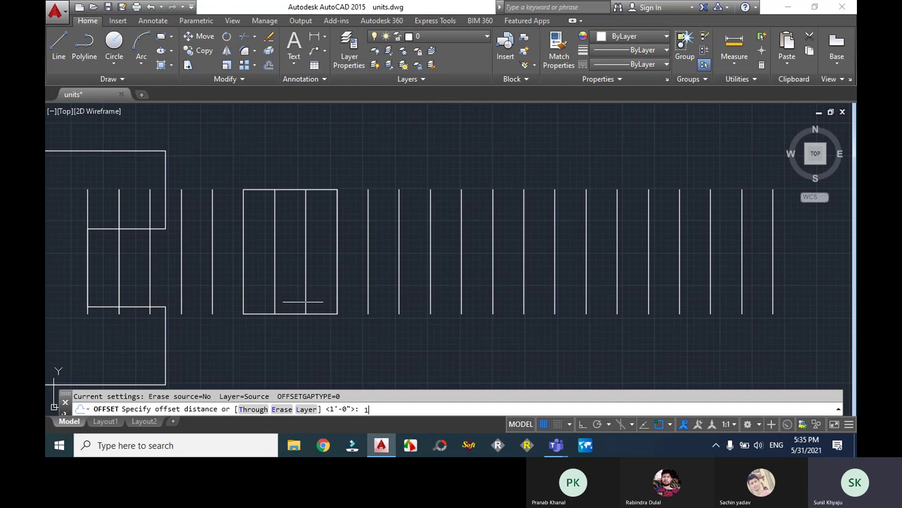
key("Return")
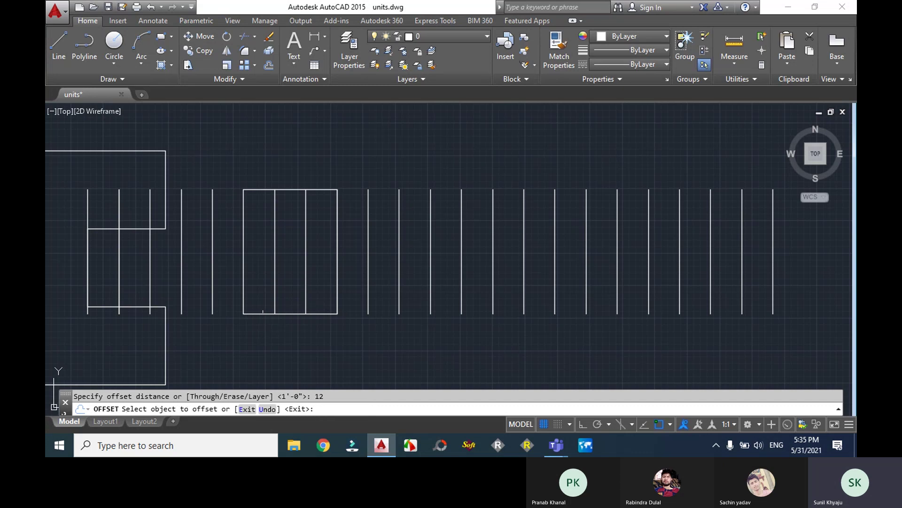
left_click(262, 312)
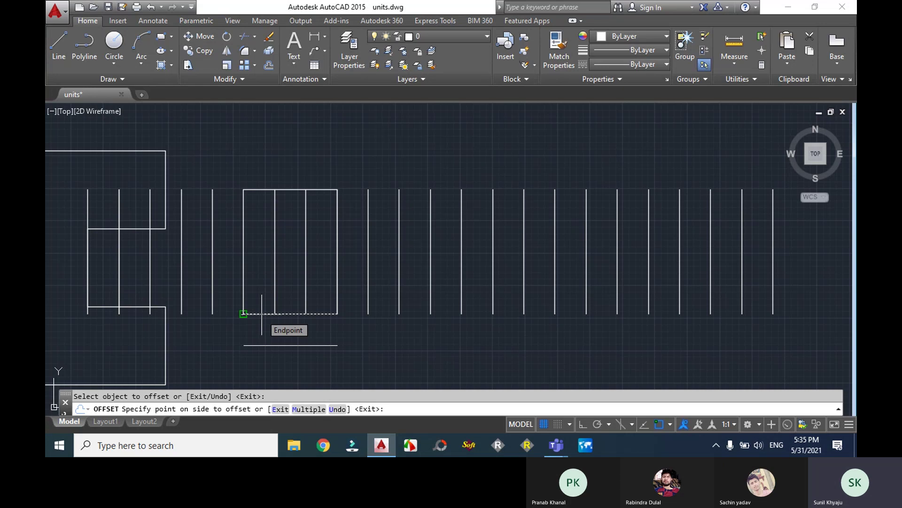
type("m")
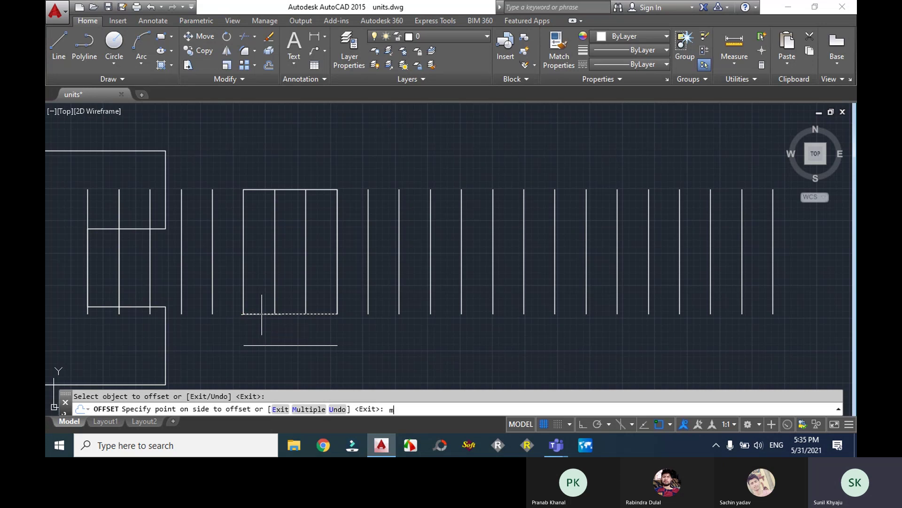
key("Return")
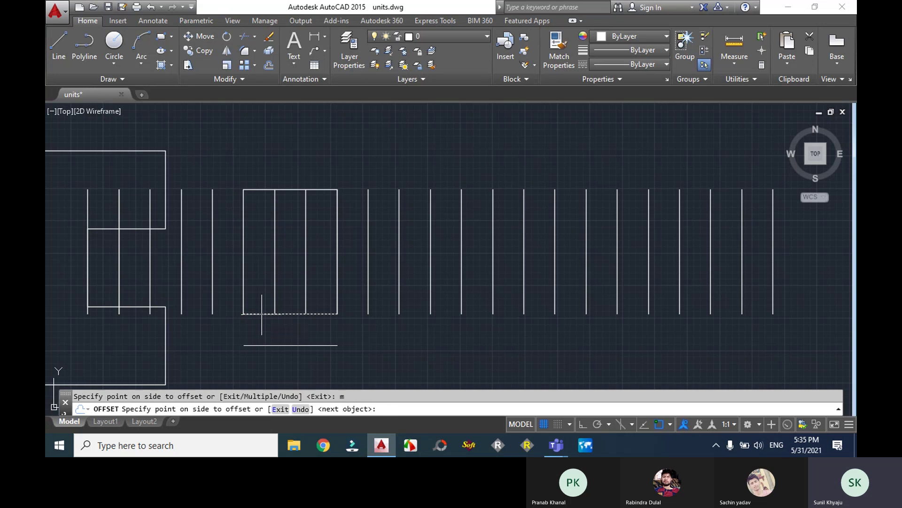
left_click(286, 160)
left_click(286, 160)
left_click(287, 160)
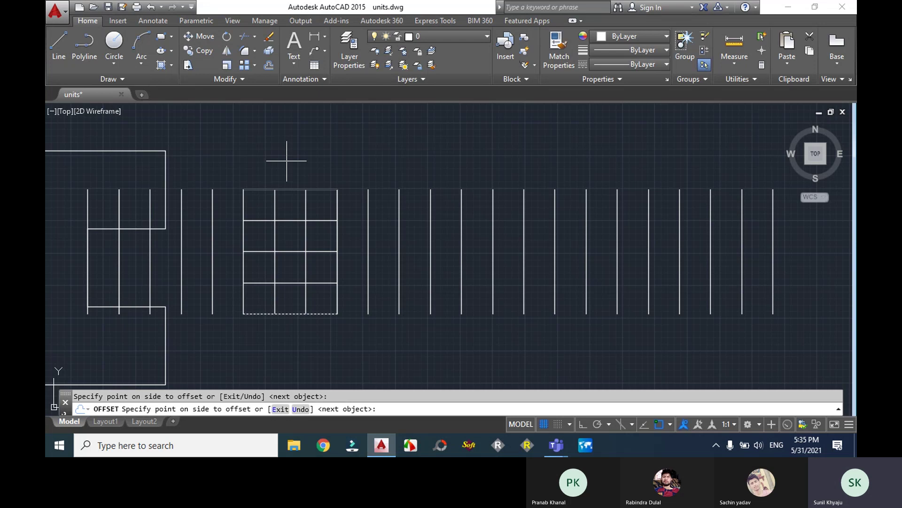
left_click(286, 160)
left_click(286, 160)
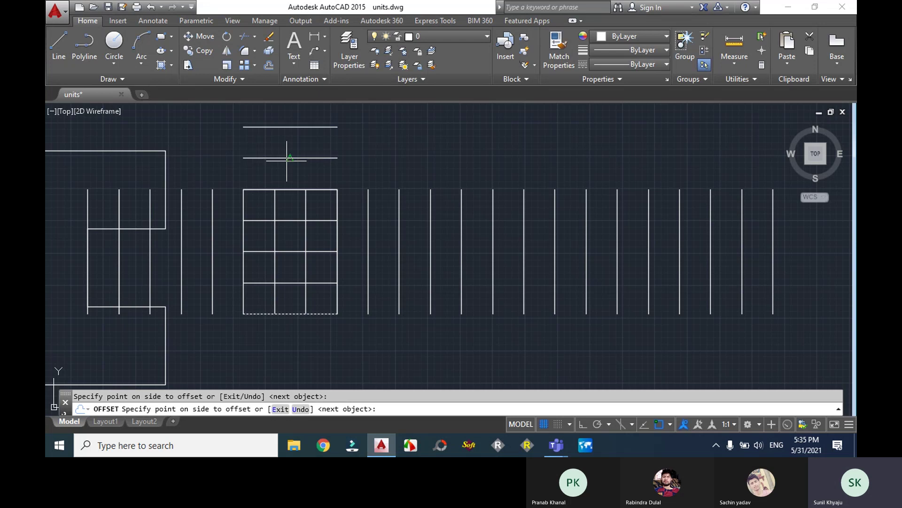
scroll(286, 160, "down", 2)
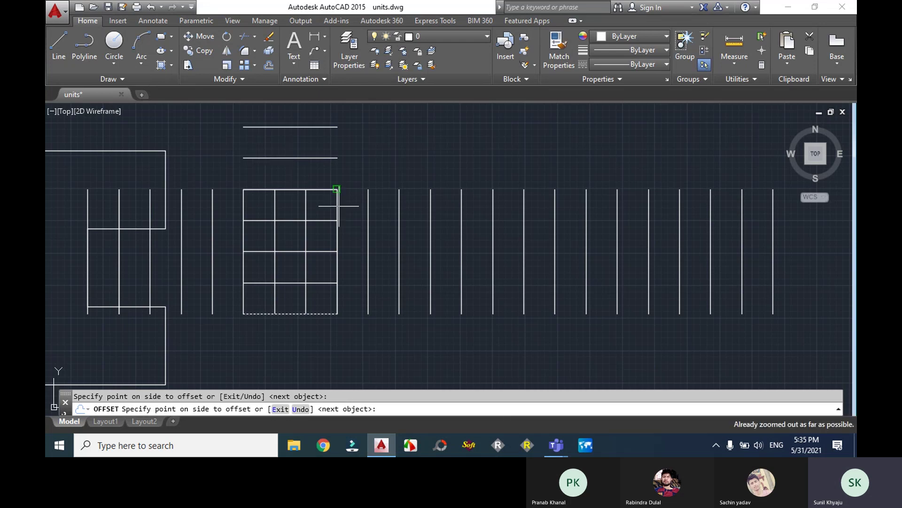
key("Escape")
middle_click_drag(322, 203, 325, 244)
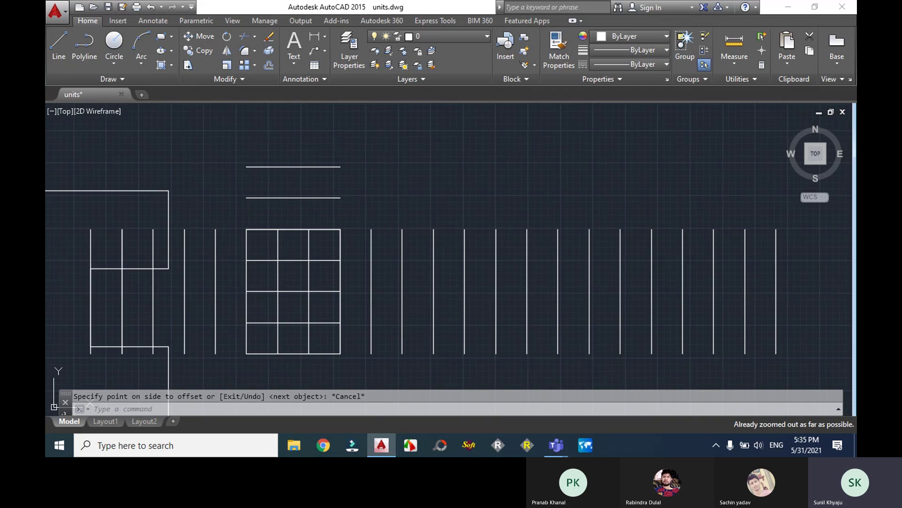
middle_click(381, 178)
middle_click(381, 178)
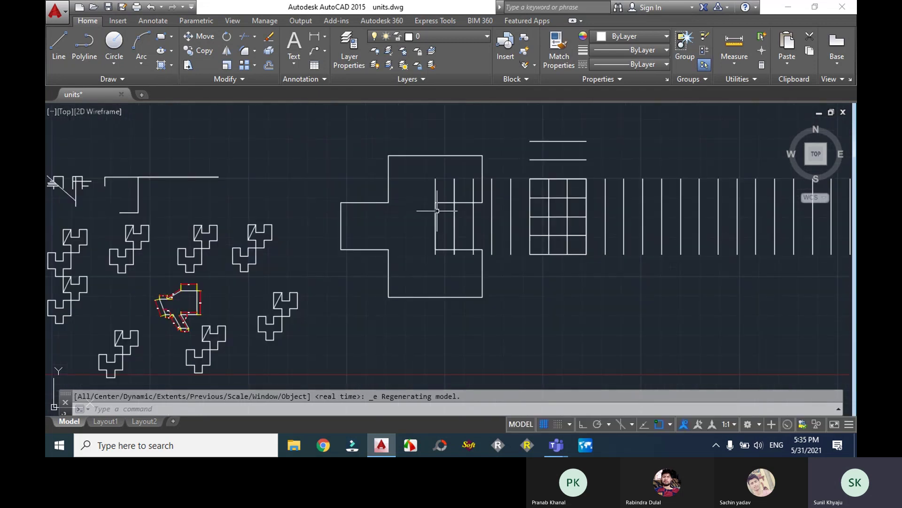
middle_click_drag(506, 241, 318, 224)
scroll(311, 263, "down", 5)
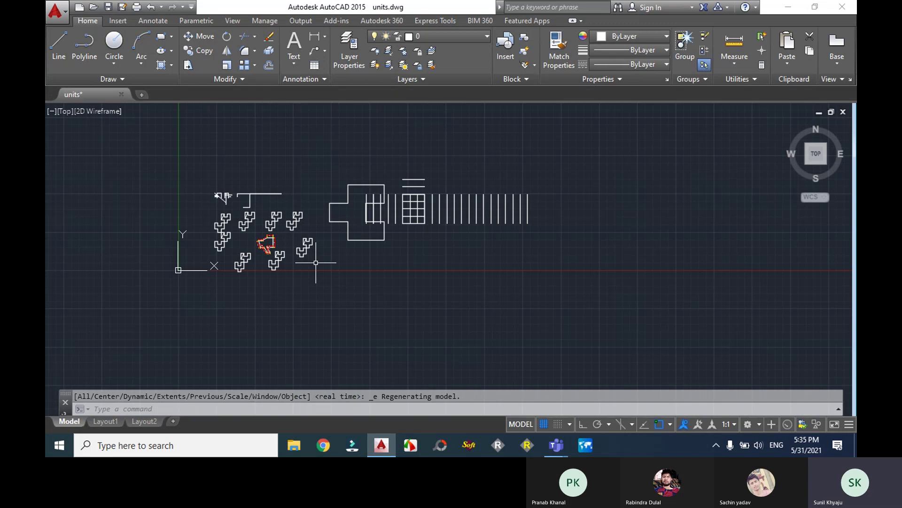
scroll(337, 209, "up", 2)
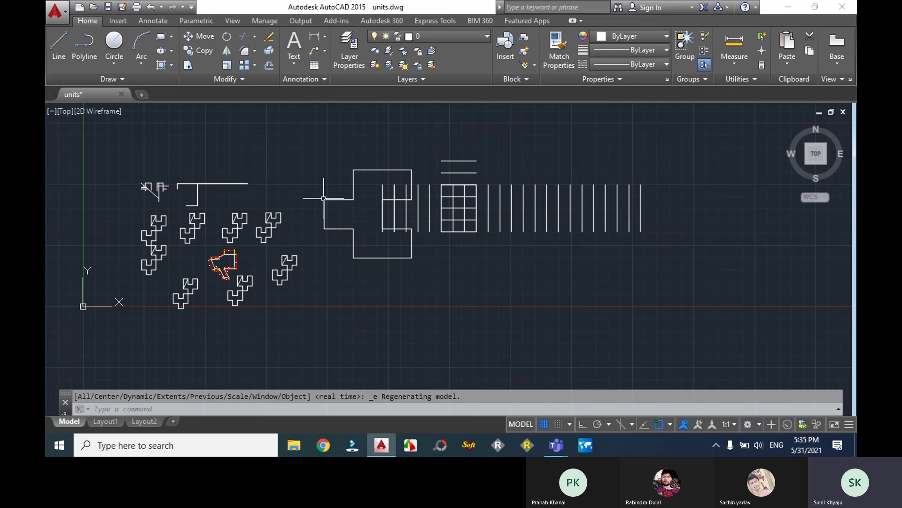
left_click(298, 133)
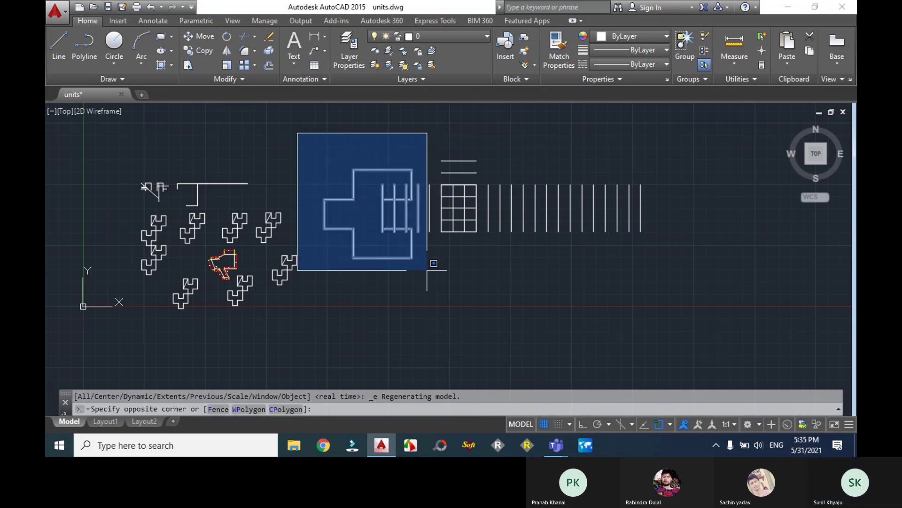
key("Escape")
Copy the lower notched outline of one small paired shape from its bottom-right corner to the empty area above the drawing.
scroll(240, 235, "up", 8)
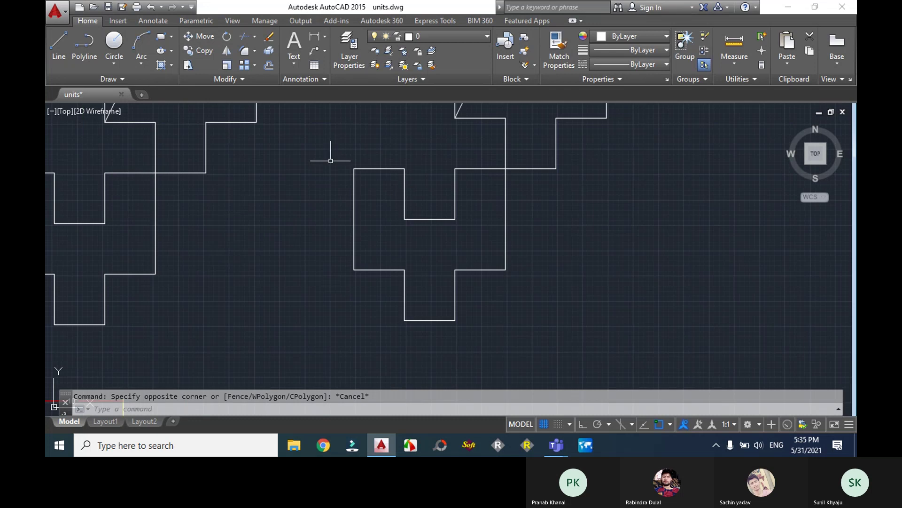
left_click(329, 142)
left_click(525, 344)
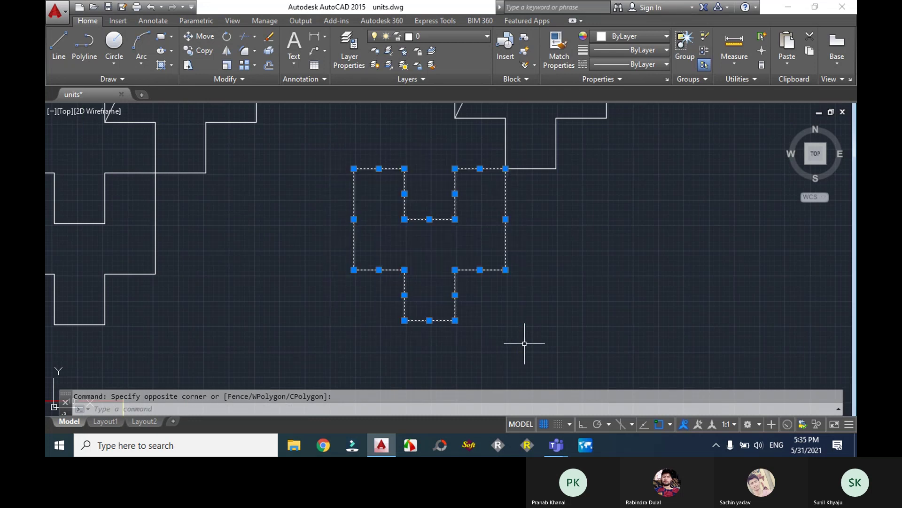
type("co")
key("Return")
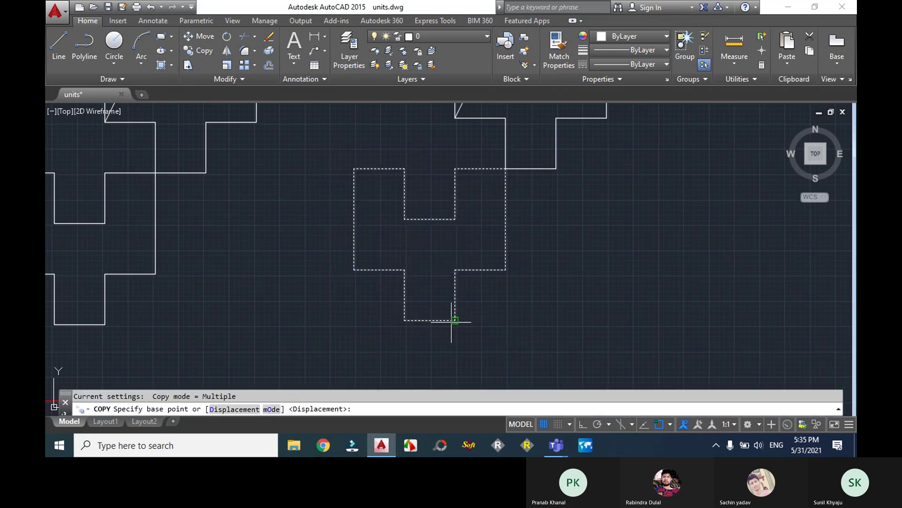
left_click(454, 320)
scroll(455, 320, "down", 5)
scroll(512, 254, "up", 8)
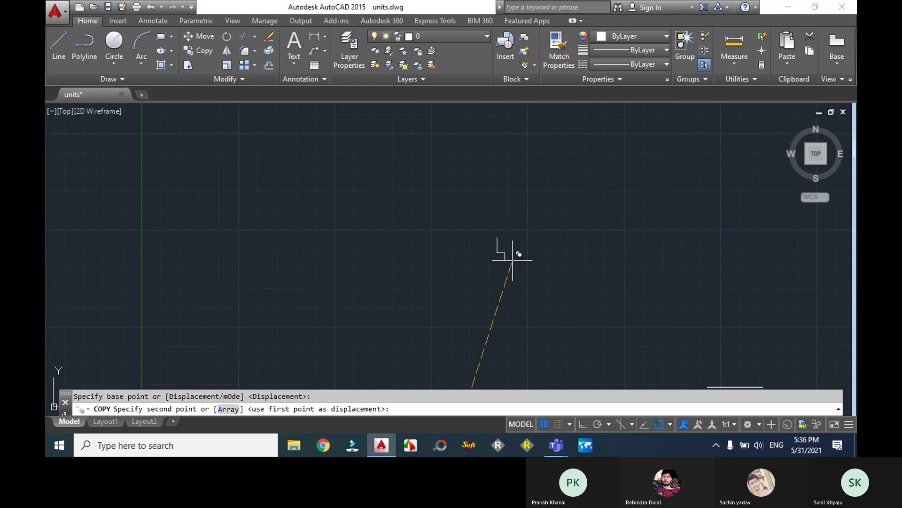
scroll(496, 276, "down", 3)
left_click(493, 288)
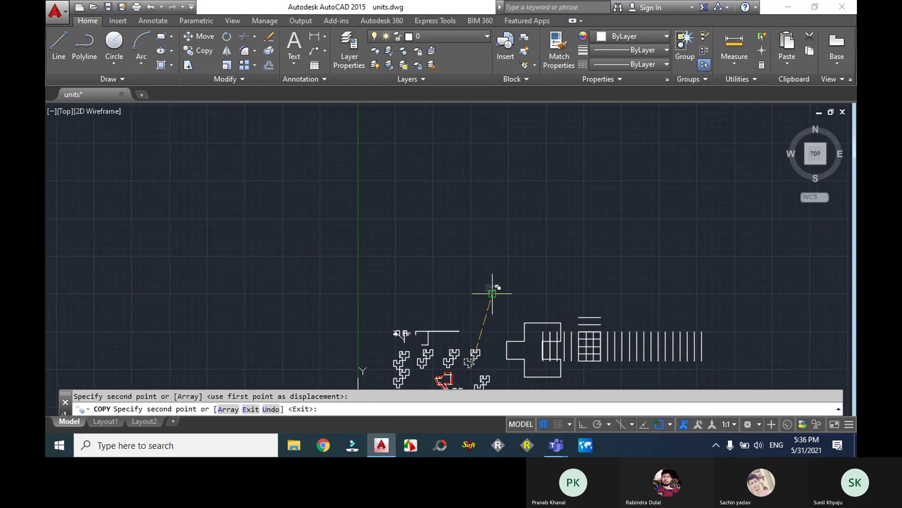
key("Escape")
Copy the isolated notched outline from its bottom corner to a spot just above and to the right of it.
scroll(519, 284, "up", 5)
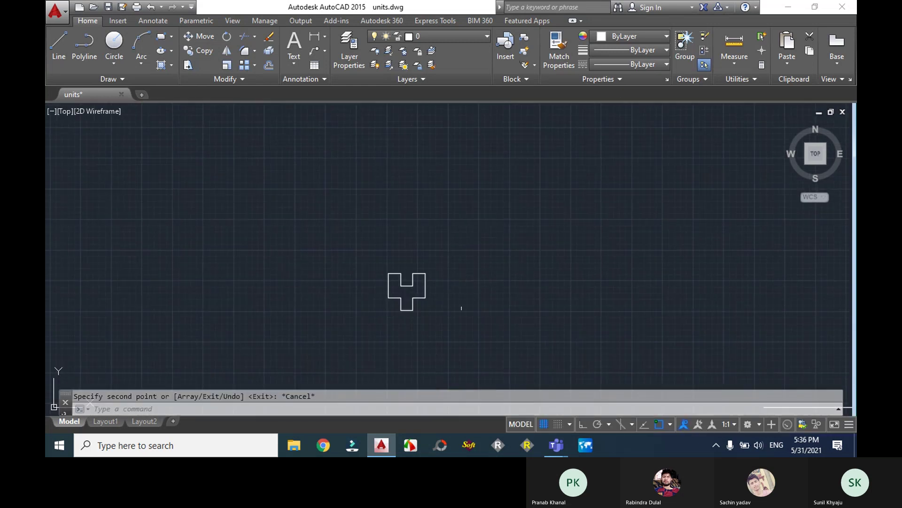
left_click(451, 320)
key("Escape")
scroll(338, 275, "down", 4)
scroll(433, 236, "up", 5)
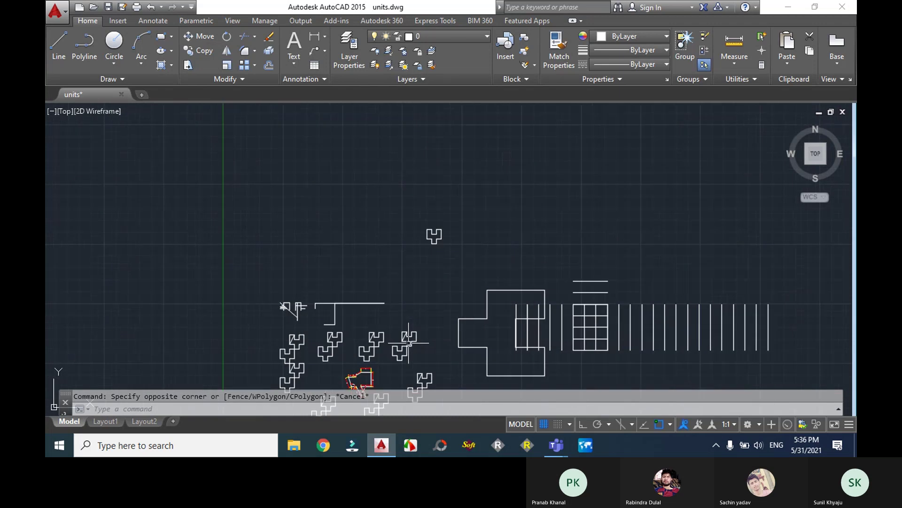
middle_click_drag(458, 183, 472, 242)
left_click(479, 292)
left_click(430, 194)
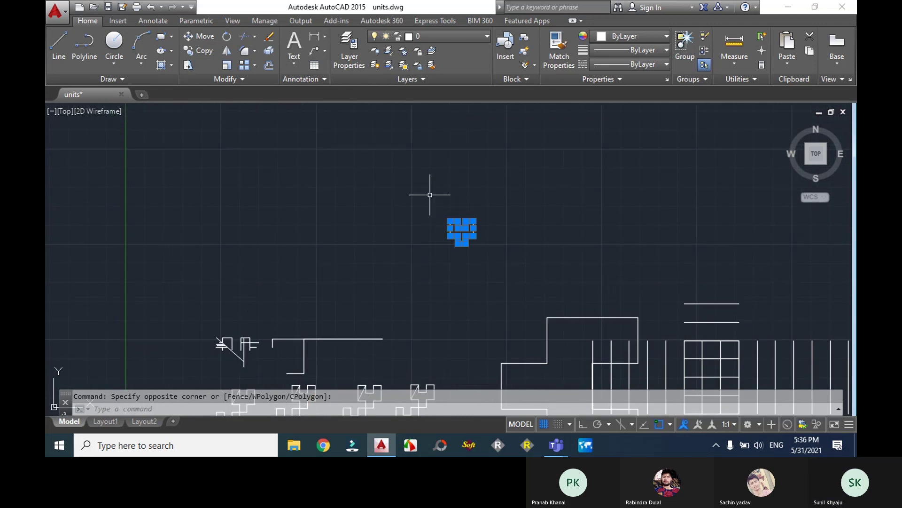
type("co")
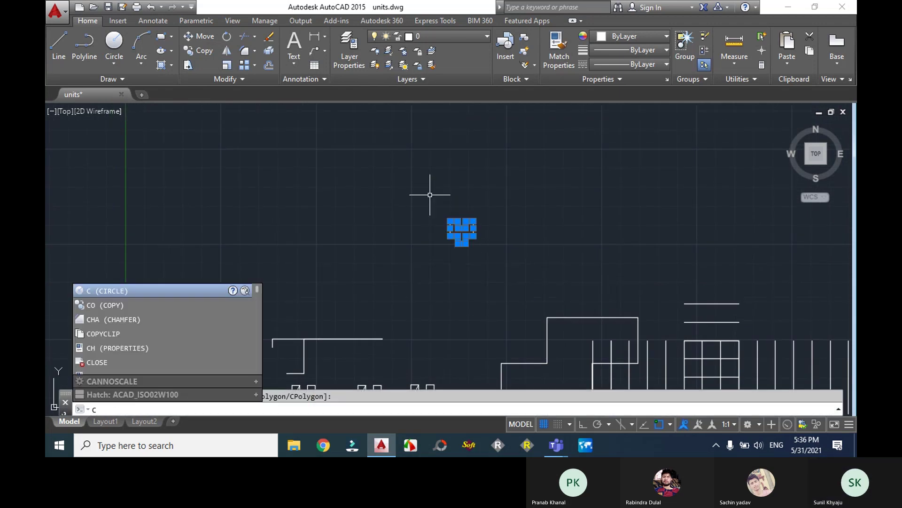
key("Return")
left_click(465, 243)
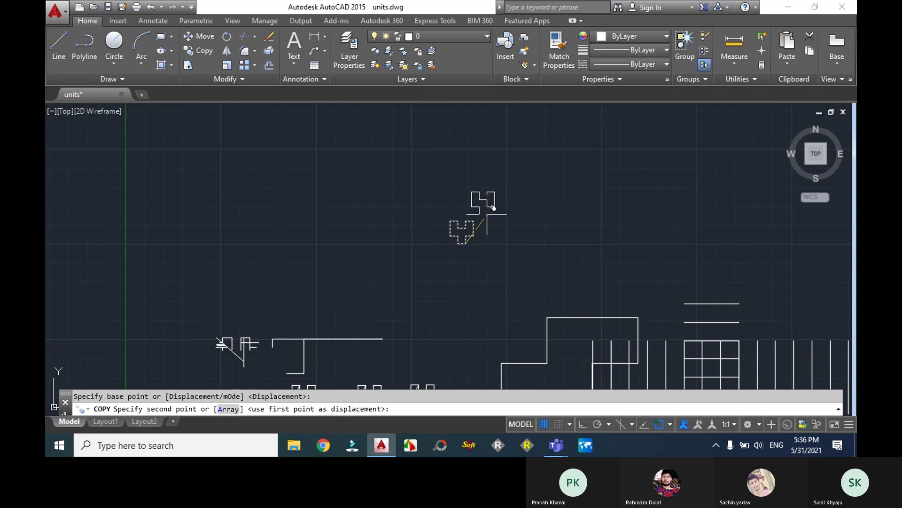
left_click(486, 214)
key("Escape")
Try rotating the upper notched copy about its top-right corner by the default angle of 270, and undo the rotation.
left_click(494, 216)
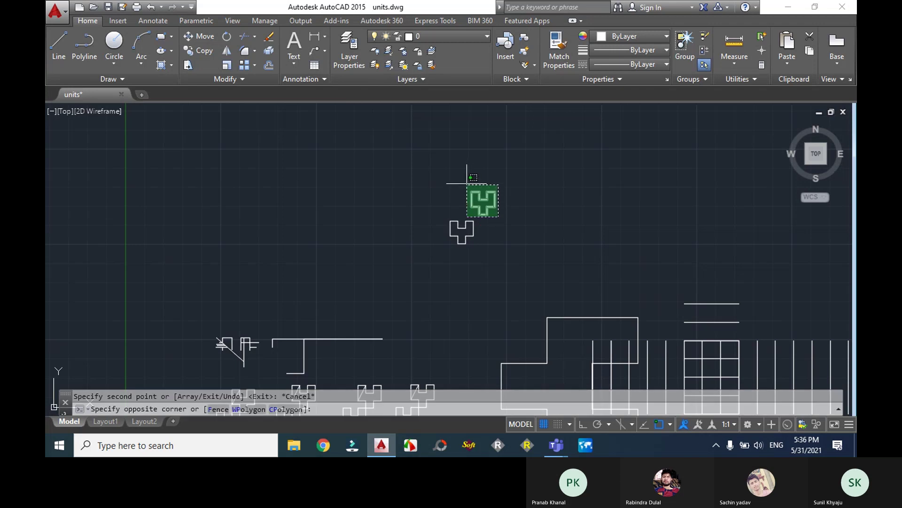
left_click(466, 180)
type("ro")
key("Return")
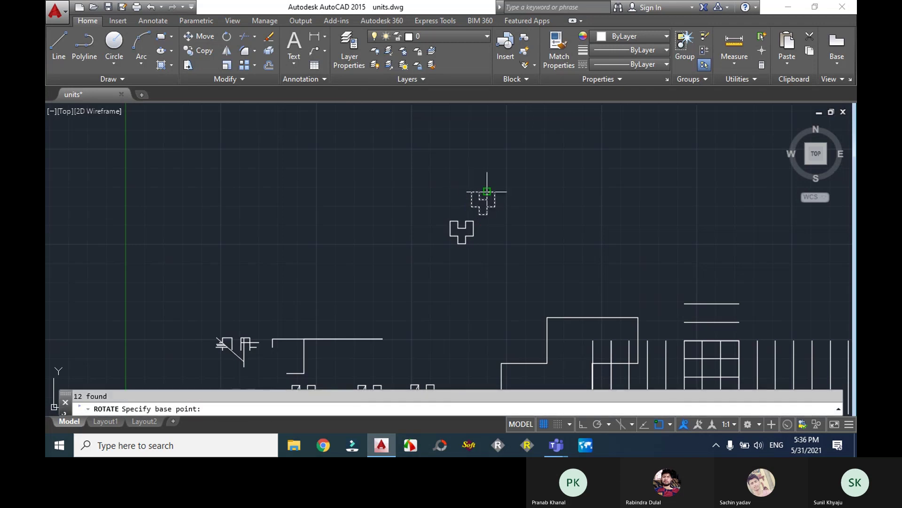
left_click(494, 190)
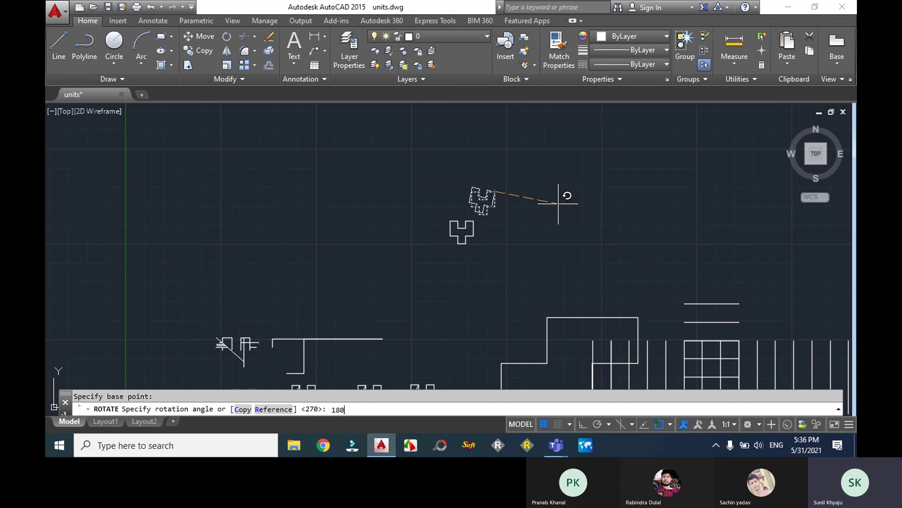
key("Return")
key("Return")
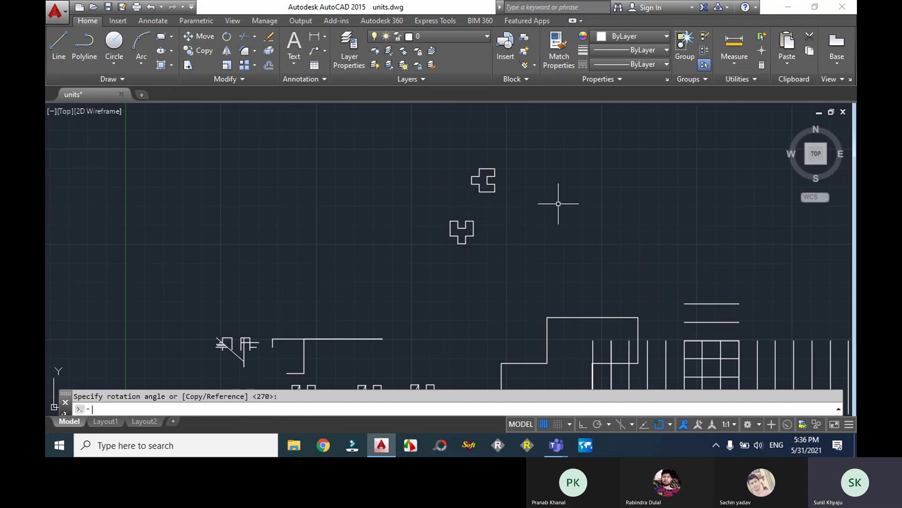
key("ctrl+z")
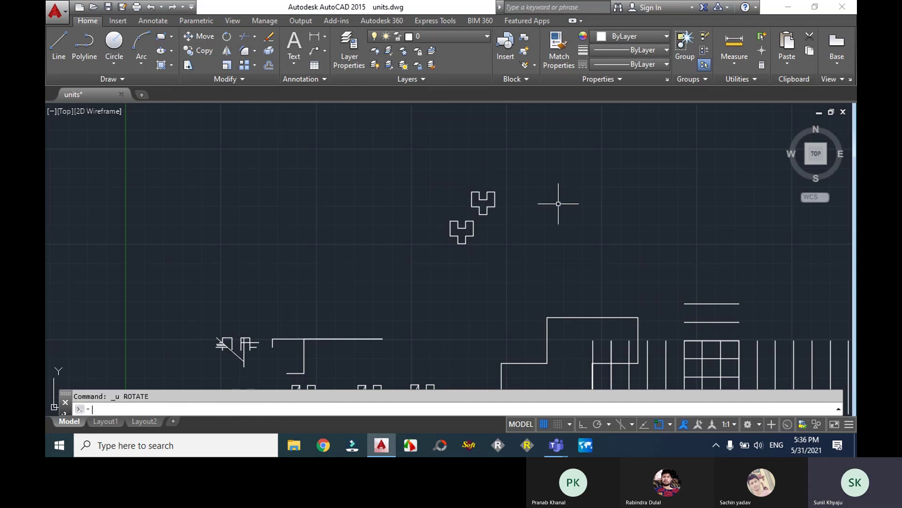
Rotate the upper notched copy by 180 degrees about the bottom-left corner of its lower tab.
left_click(502, 223)
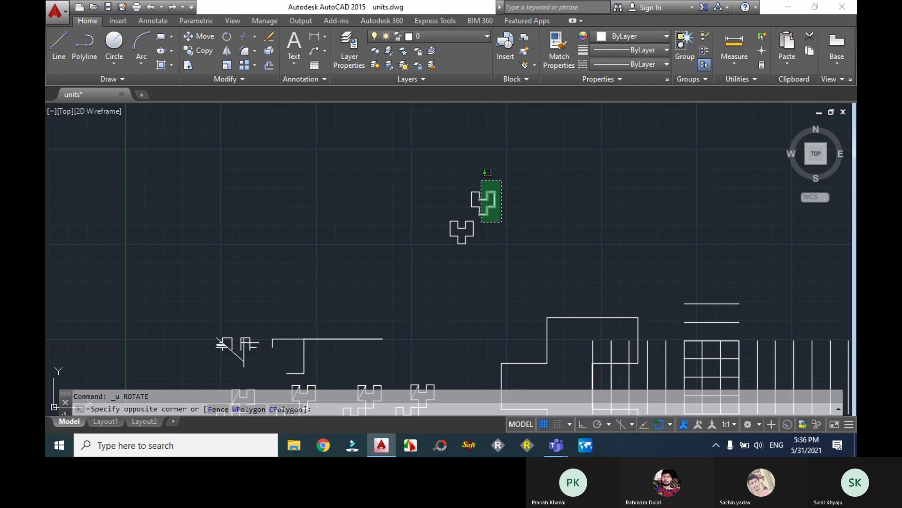
key("Escape")
scroll(484, 180, "up", 6)
left_click(419, 202)
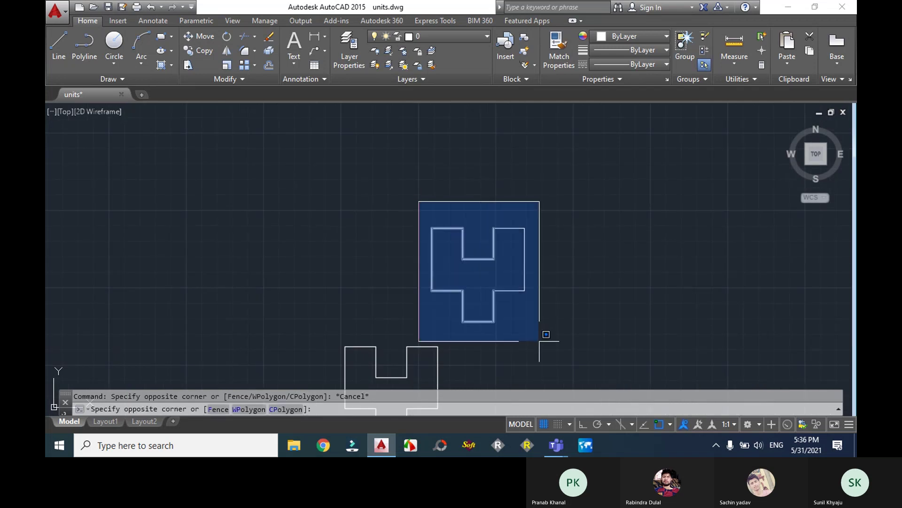
left_click(562, 337)
type("ro")
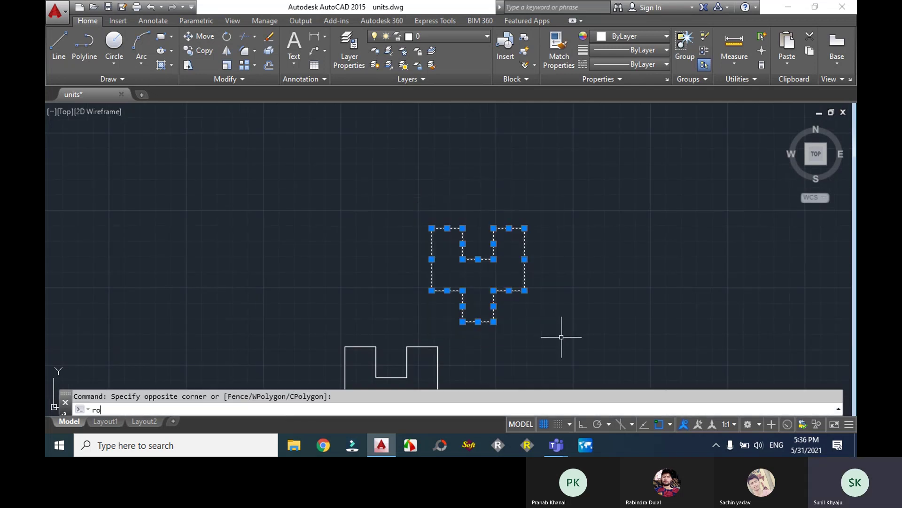
key("Return")
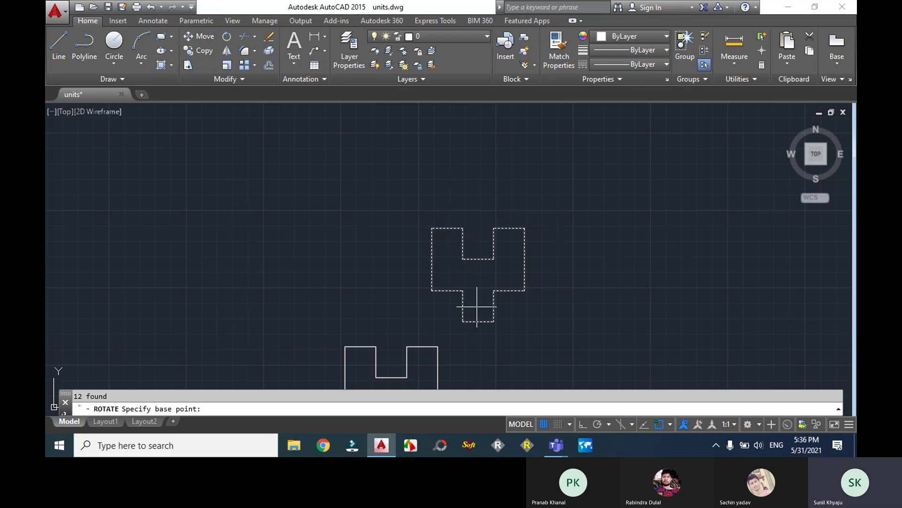
left_click(463, 321)
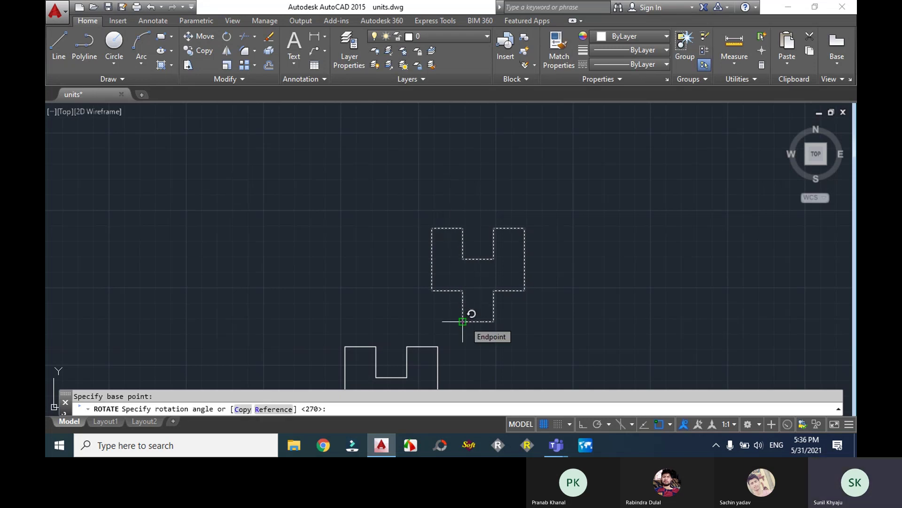
type("180")
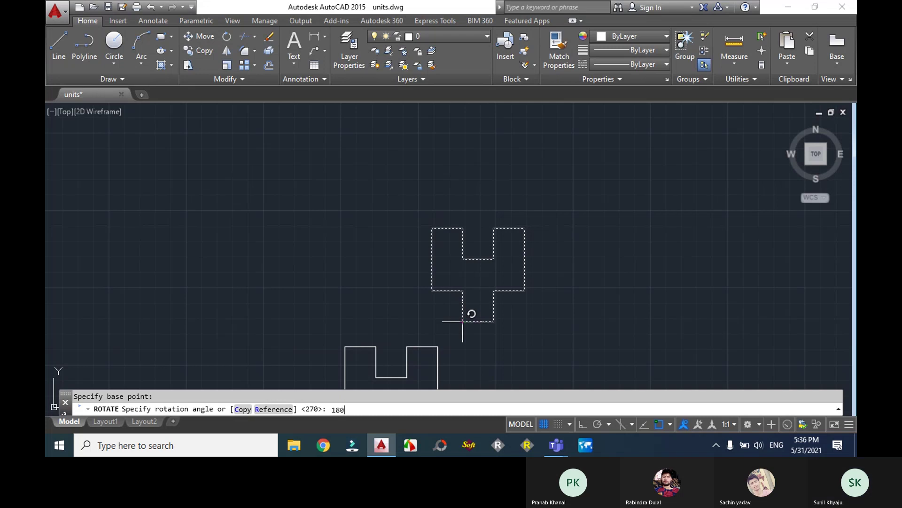
key("Return")
key("Escape")
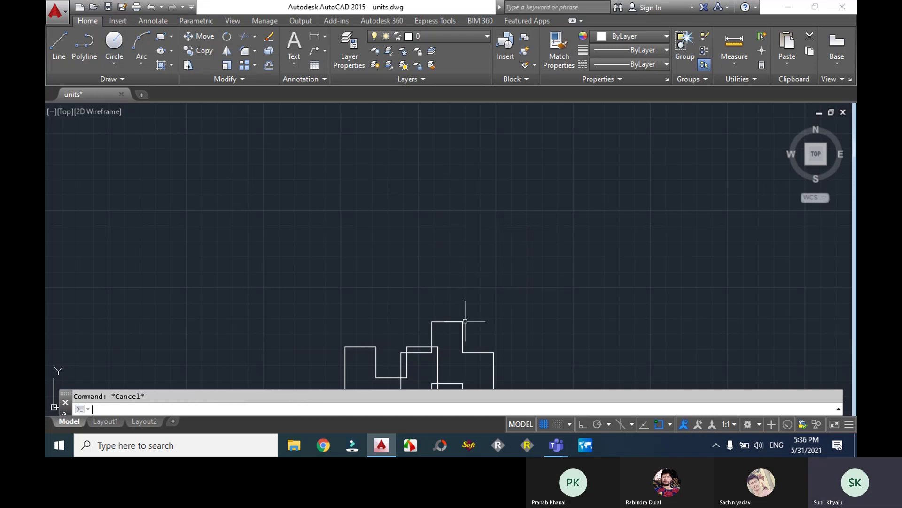
Move the unrotated notched outline from its tab's bottom-left corner to the top-left corner of the rotated outline's tab, stacking the two shapes.
scroll(469, 306, "down", 4)
middle_click_drag(469, 306, 467, 185)
scroll(460, 201, "up", 5)
middle_click_drag(482, 239, 509, 41)
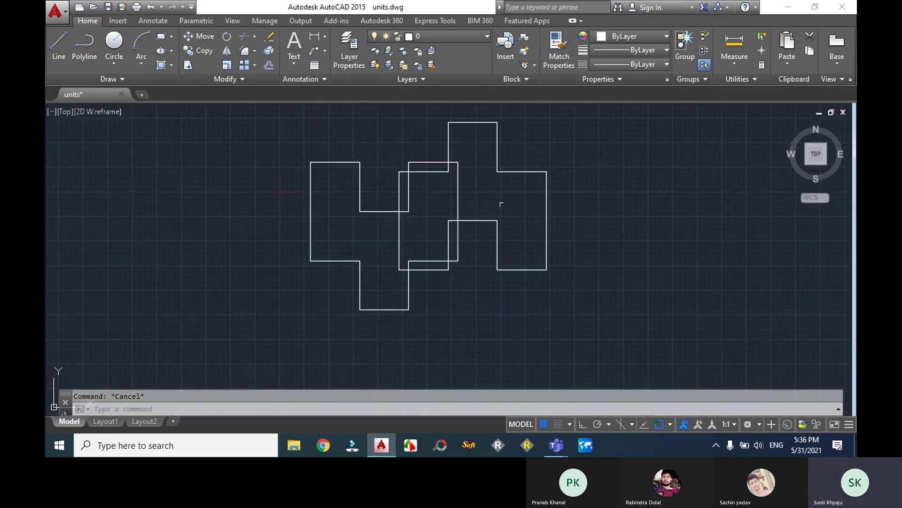
left_click(408, 292)
left_click(361, 294)
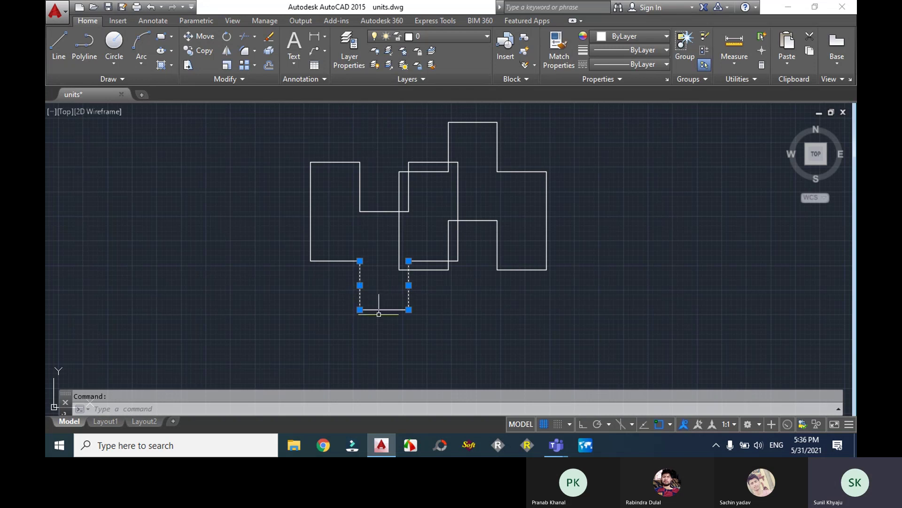
left_click(386, 309)
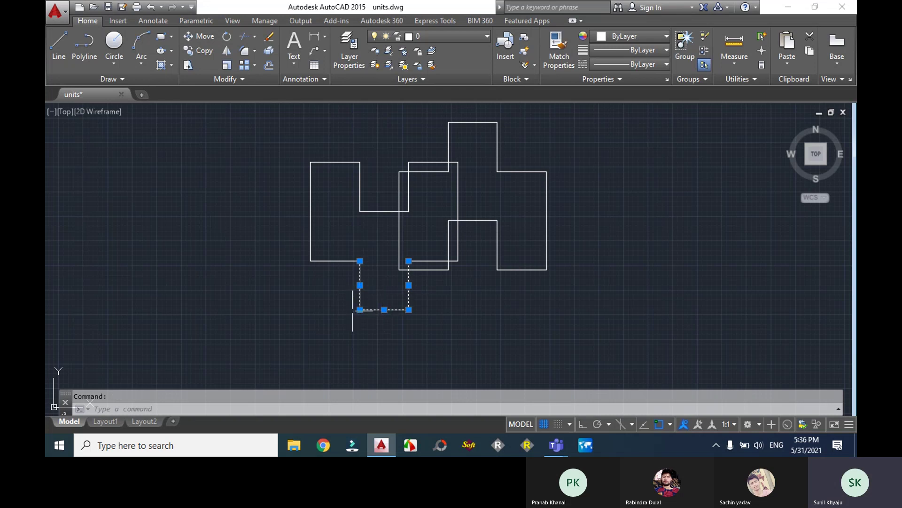
left_click(331, 260)
left_click(311, 238)
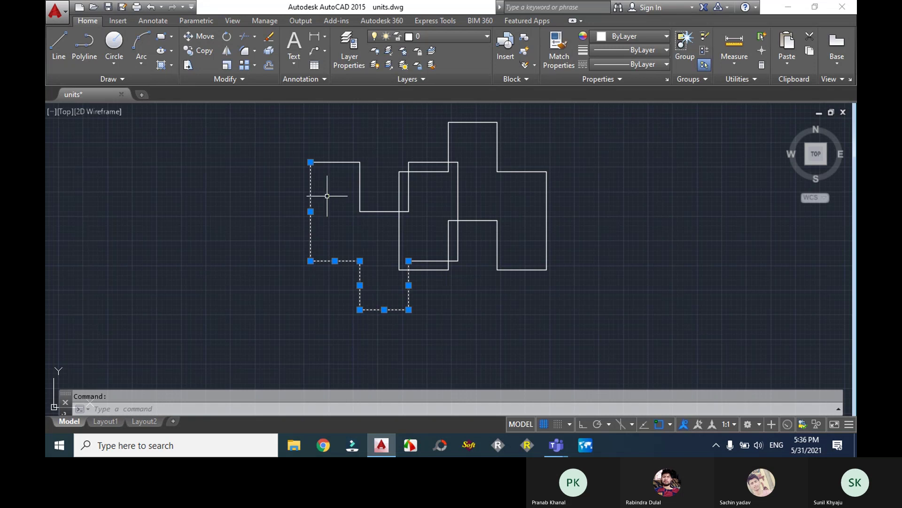
left_click(329, 162)
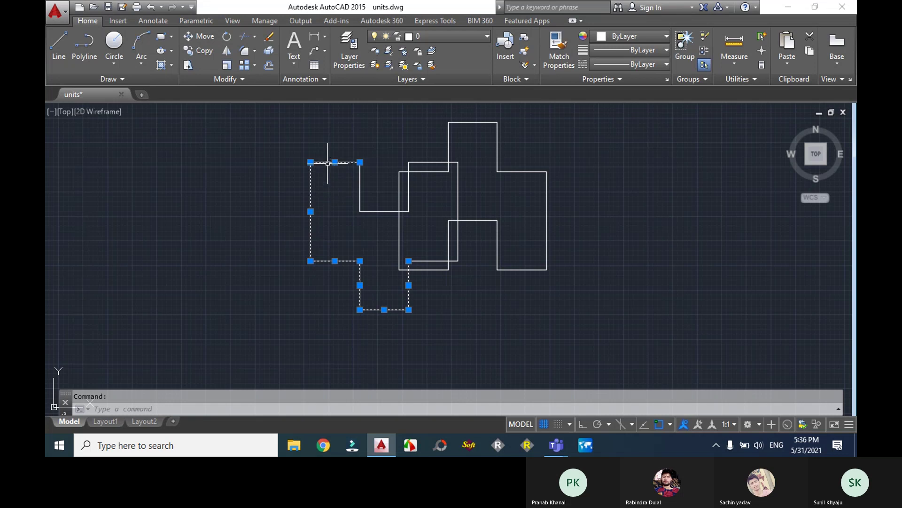
left_click(361, 191)
left_click(390, 212)
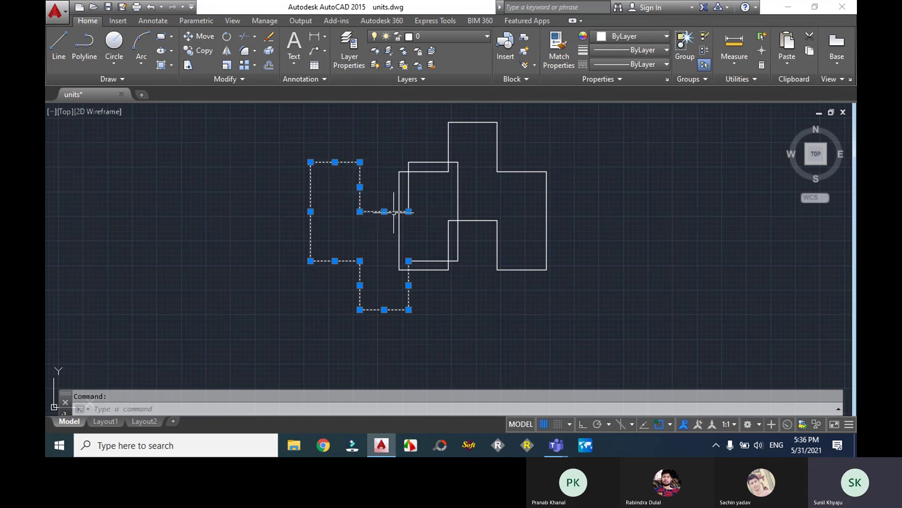
left_click(409, 178)
left_click(423, 159)
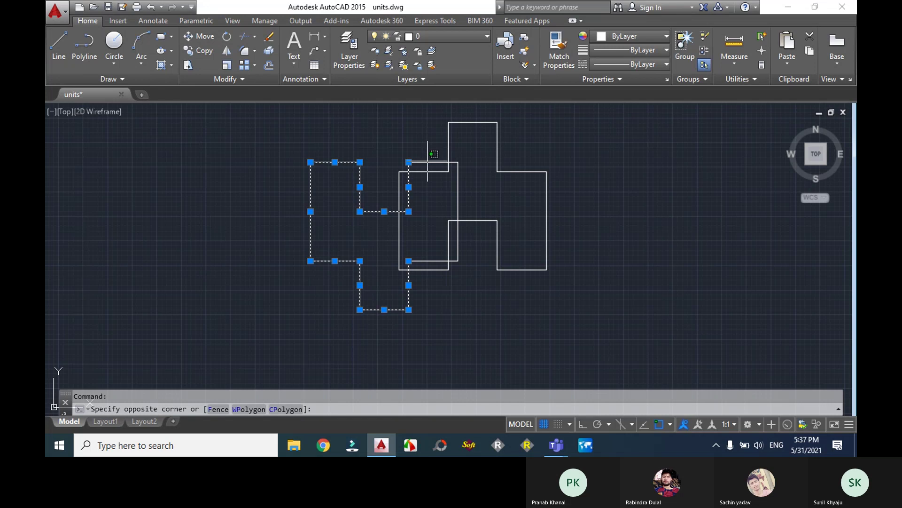
left_click(424, 163)
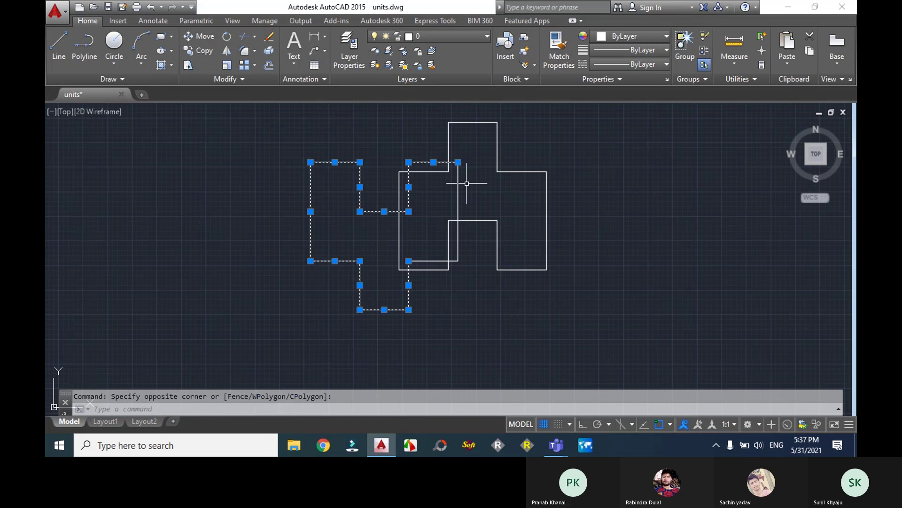
left_click(459, 203)
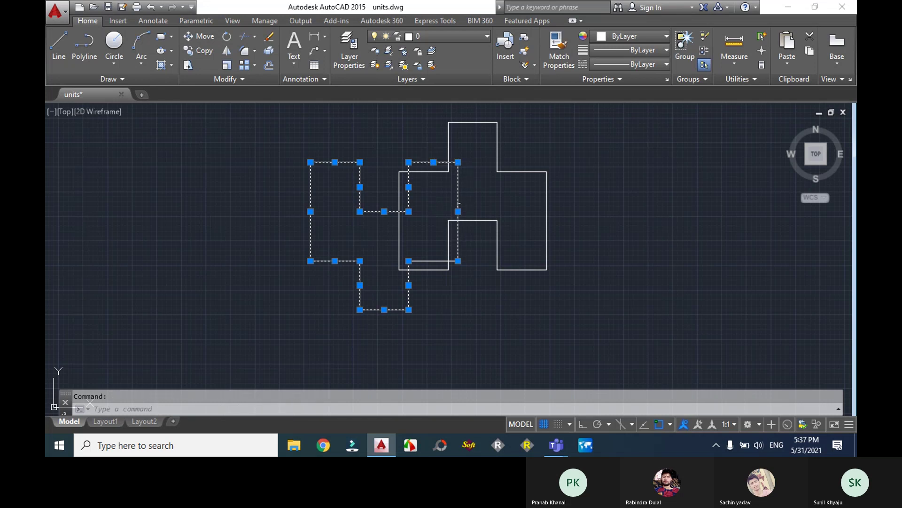
left_click(430, 260)
type("m")
key("Return")
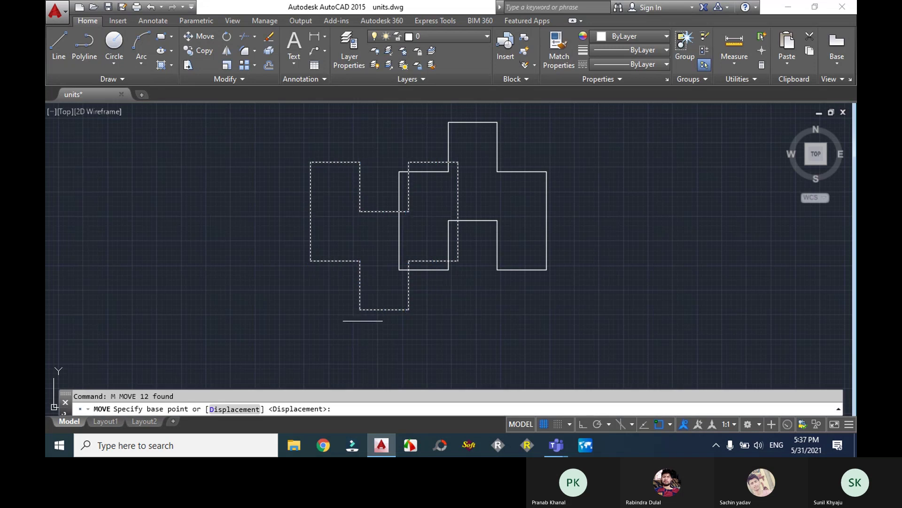
left_click(360, 309)
scroll(479, 276, "down", 5)
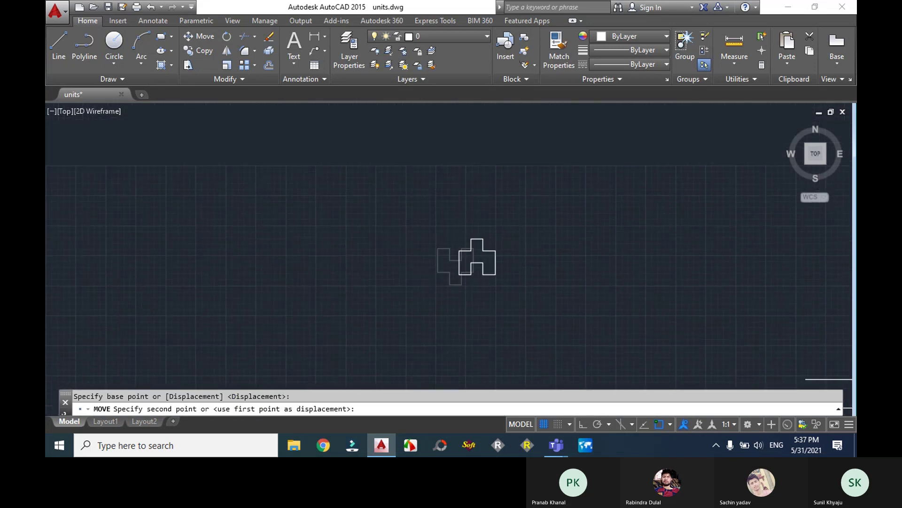
scroll(479, 241, "up", 5)
left_click(464, 184)
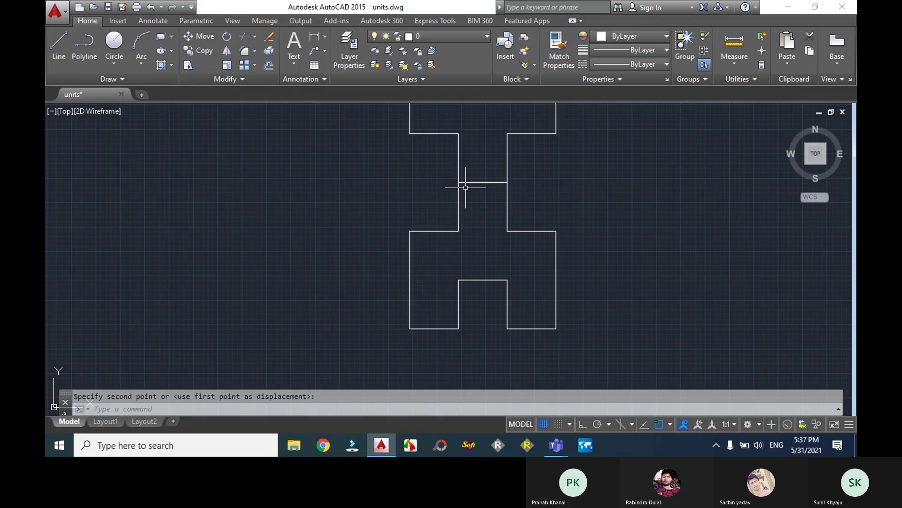
key("Escape")
Delete the rotated lower outline, keeping the upright notched outline above it.
scroll(531, 205, "down", 6)
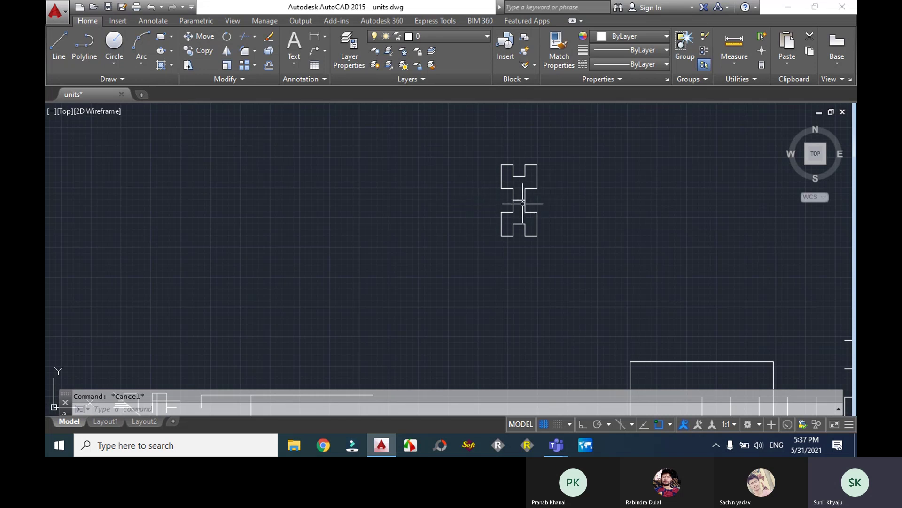
mouse_move(511, 222)
left_click(574, 265)
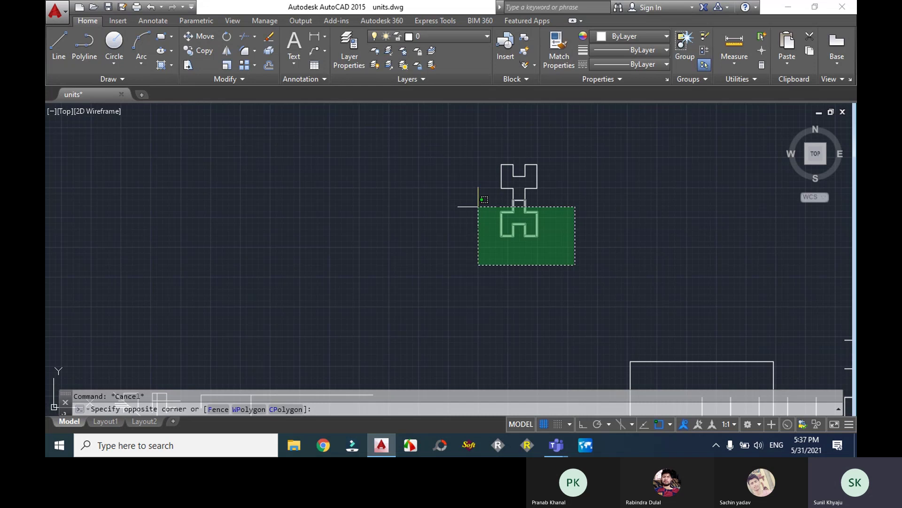
left_click(478, 207)
key("Delete")
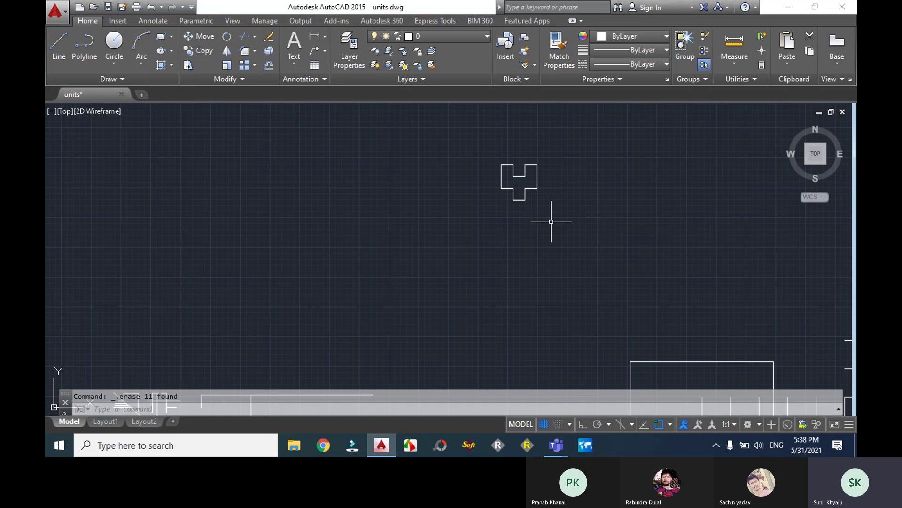
Mirror the notched outline downward across a horizontal line through its tab's bottom-left corner, with Ortho on and the source objects kept.
type("mi")
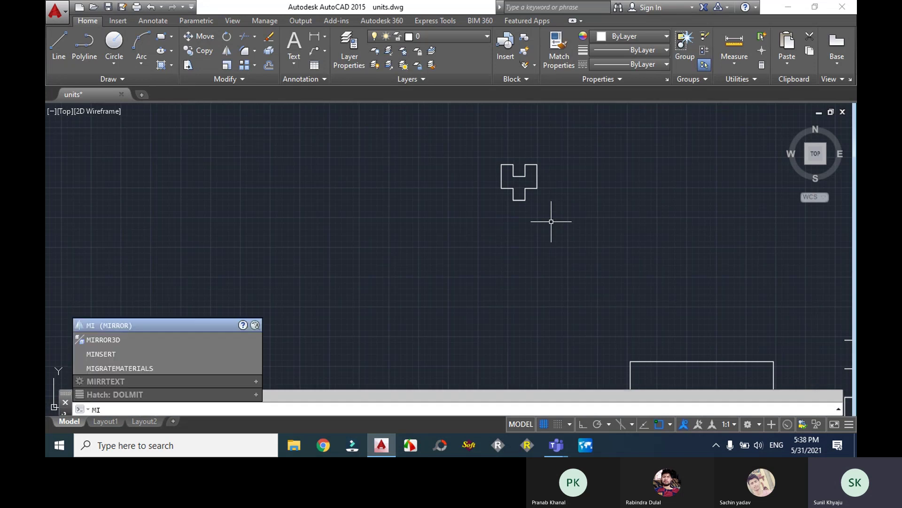
key("Return")
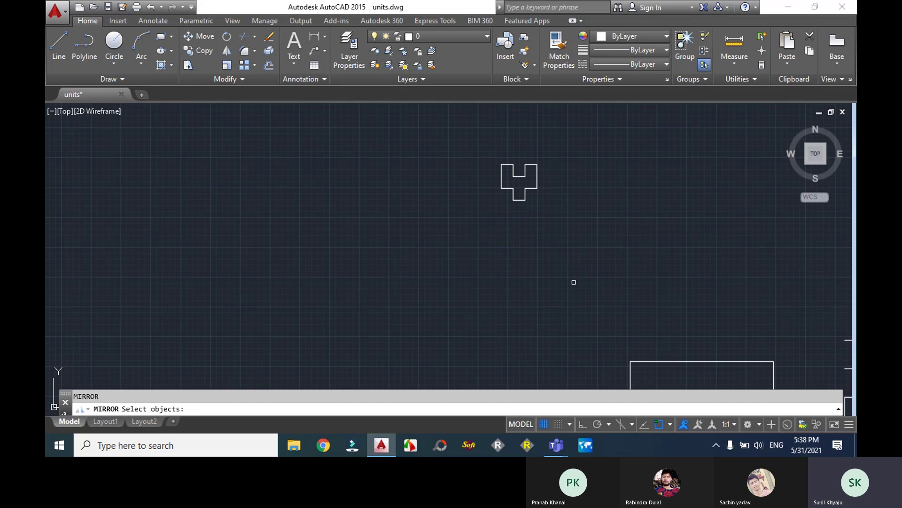
left_click(554, 205)
left_click(469, 146)
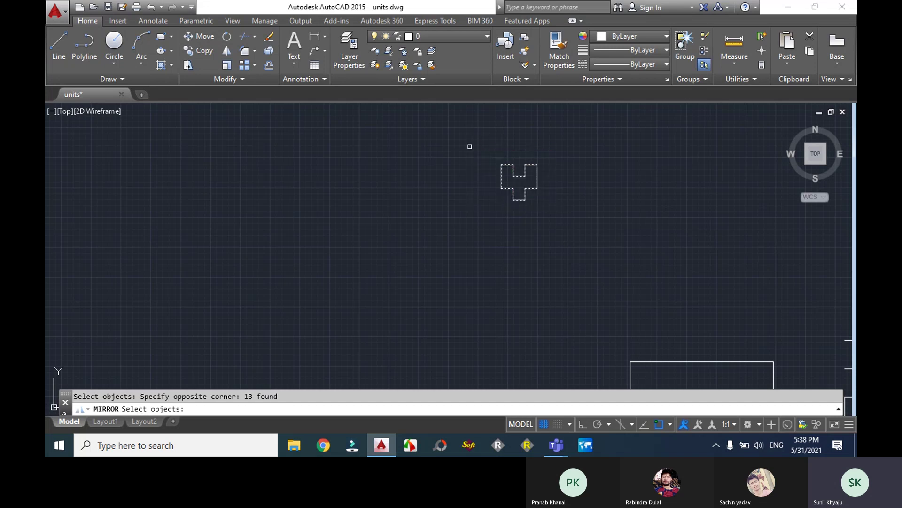
key("Return")
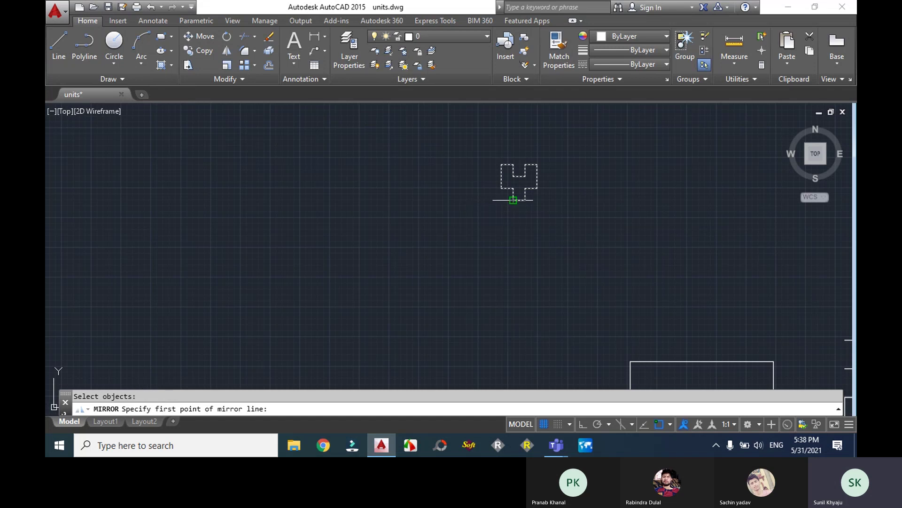
left_click(513, 201)
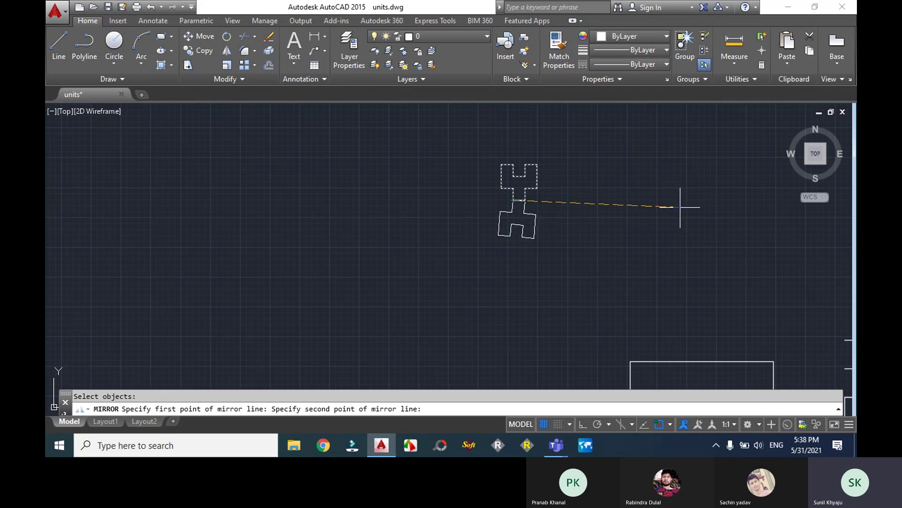
key("F8")
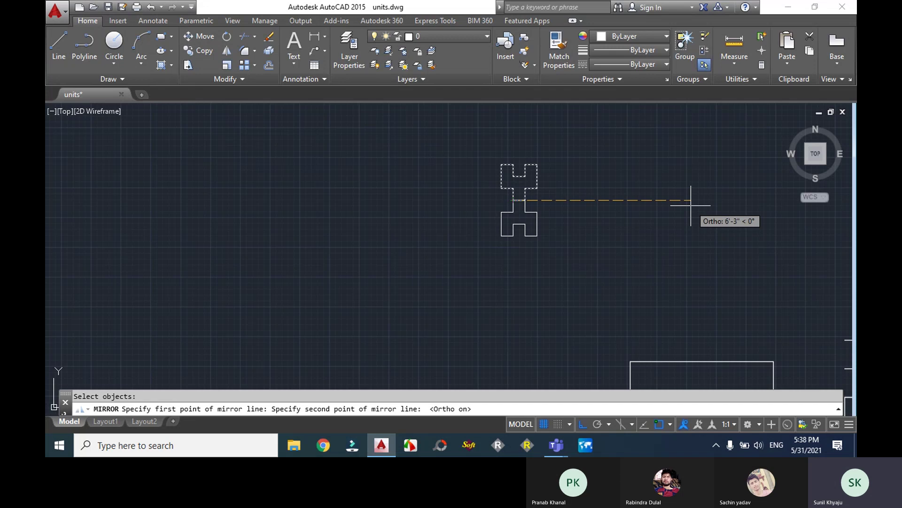
left_click(691, 205)
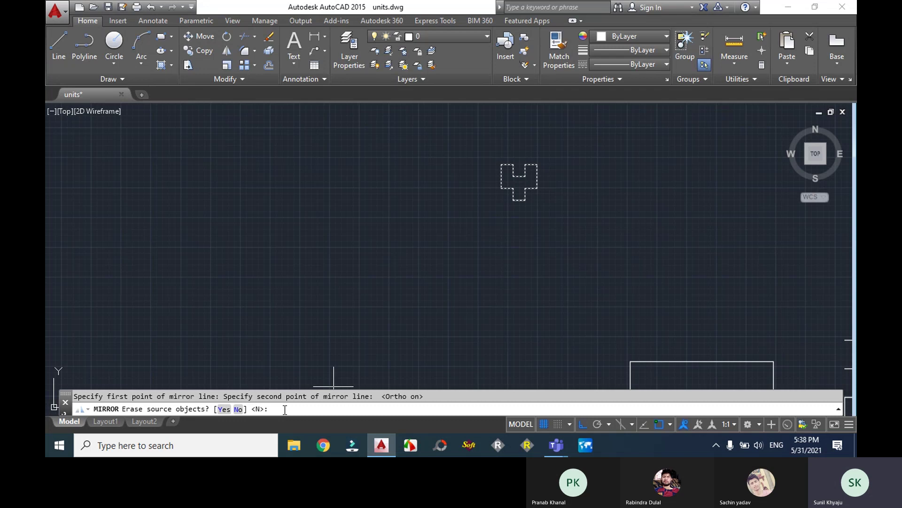
key("Return")
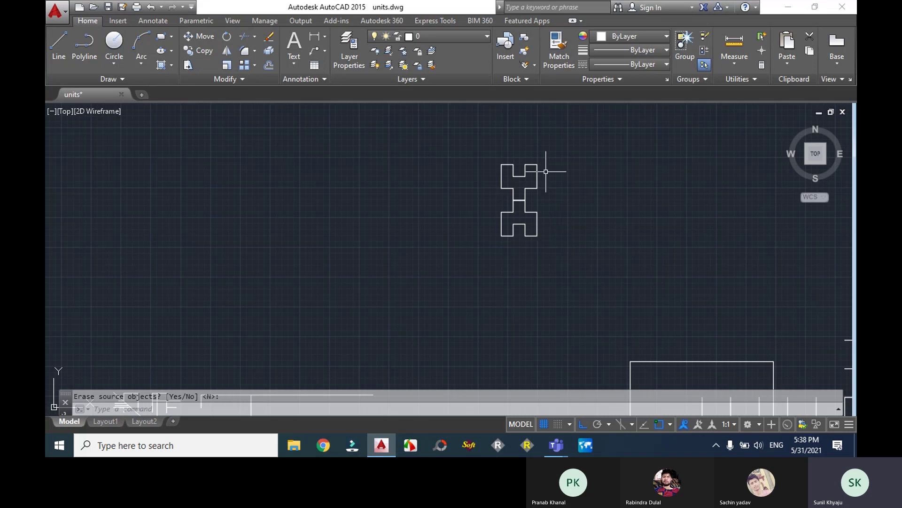
left_click(559, 256)
left_click(478, 141)
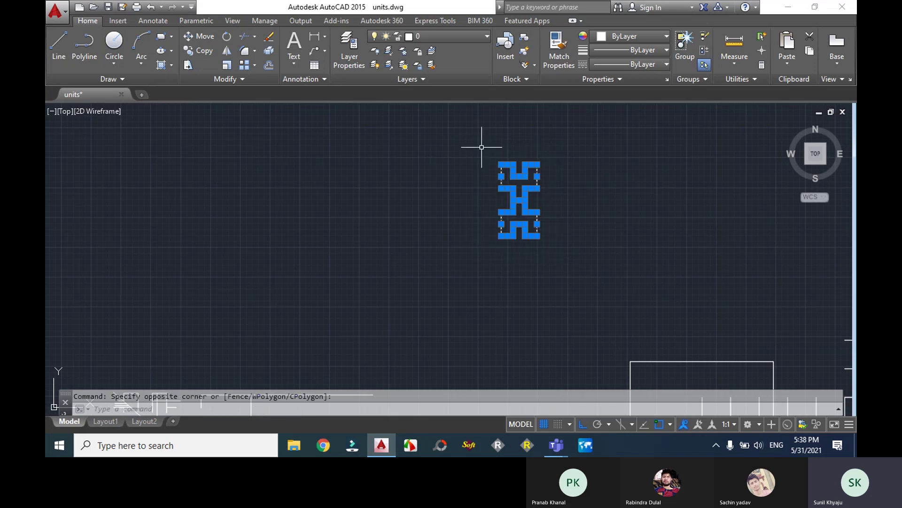
key("Escape")
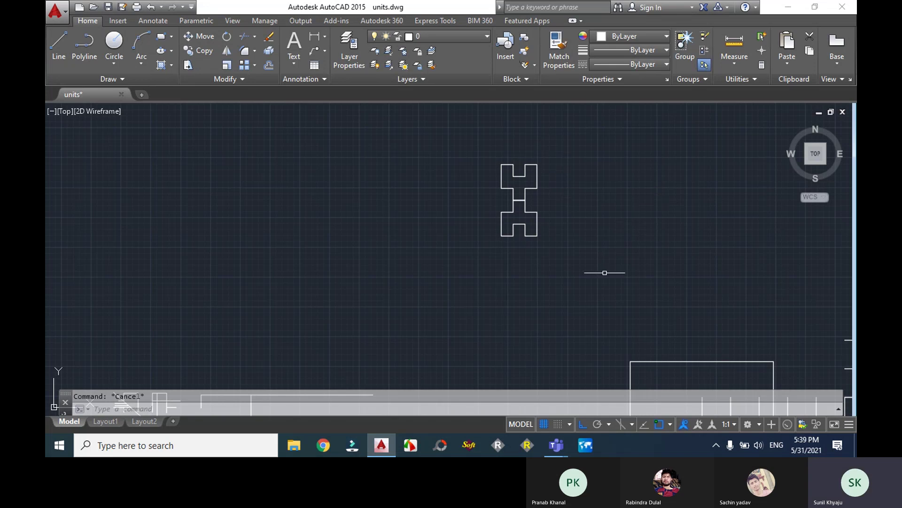
Mirror the double notched outline to the right across a vertical line beside it, keeping the source objects.
type("mi")
key("Return")
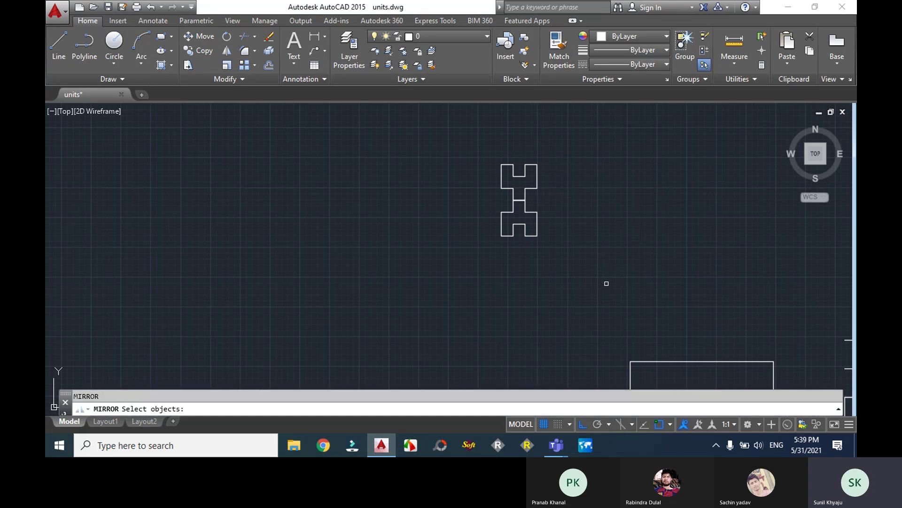
left_click(561, 256)
left_click(449, 126)
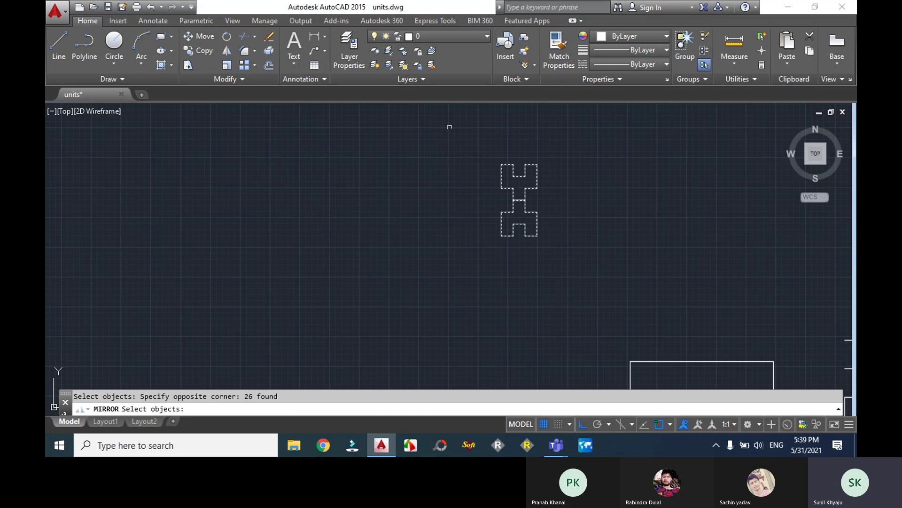
key("Return")
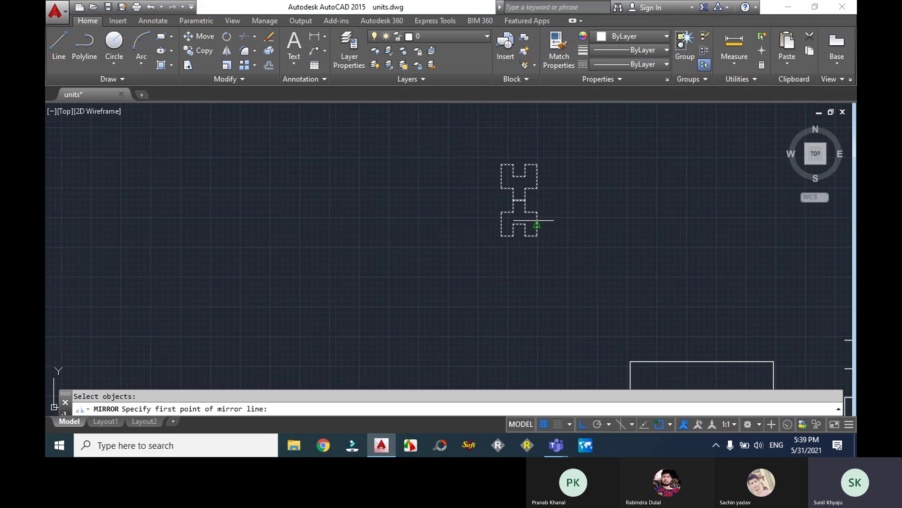
left_click(568, 157)
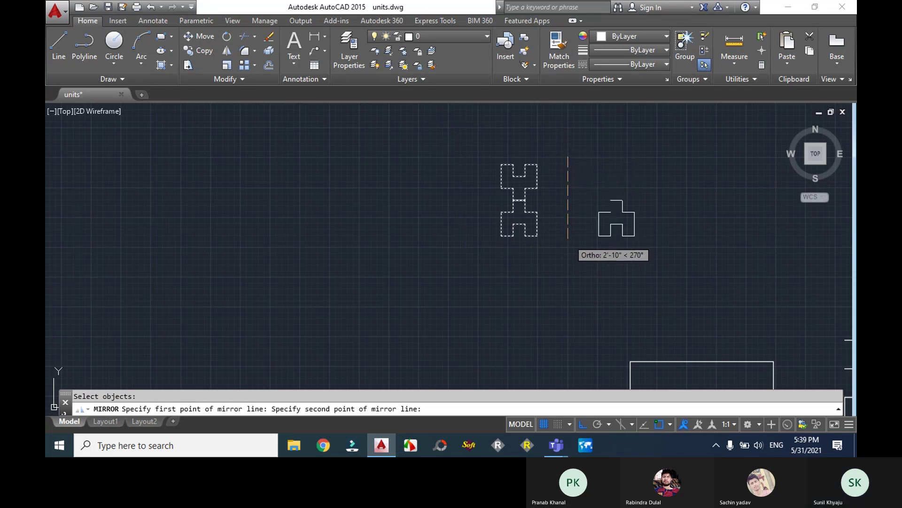
left_click(568, 243)
key("Return")
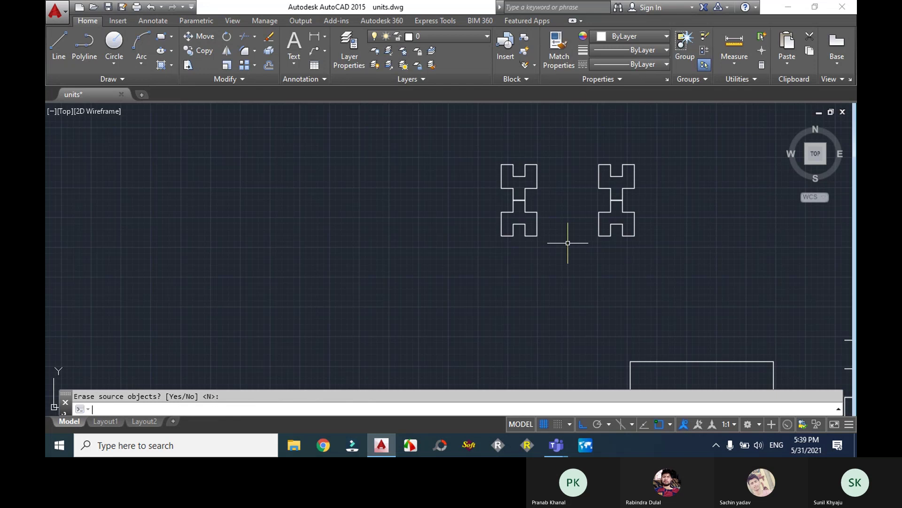
Draw a rectangle 18 inches long and 24 inches wide in the empty area to the right of the mirrored outlines.
scroll(664, 213, "down", 5)
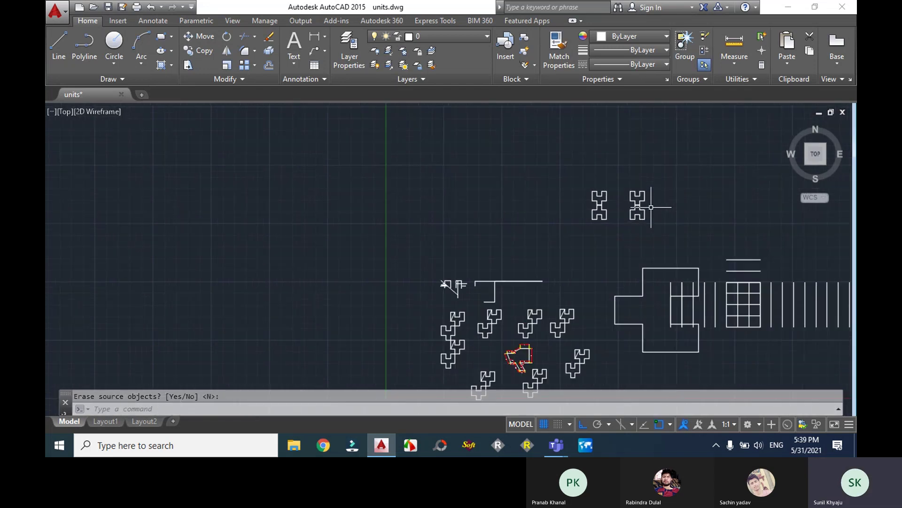
scroll(682, 192, "up", 3)
middle_click_drag(685, 191, 596, 199)
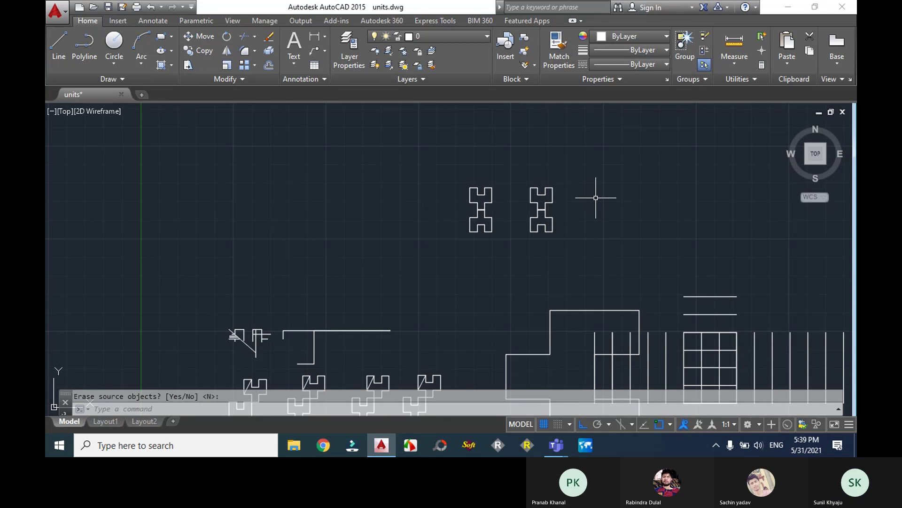
scroll(585, 228, "down", 2)
mouse_move(585, 228)
middle_mouse_down()
mouse_move(601, 221)
mouse_move(511, 229)
middle_mouse_up()
type("rec")
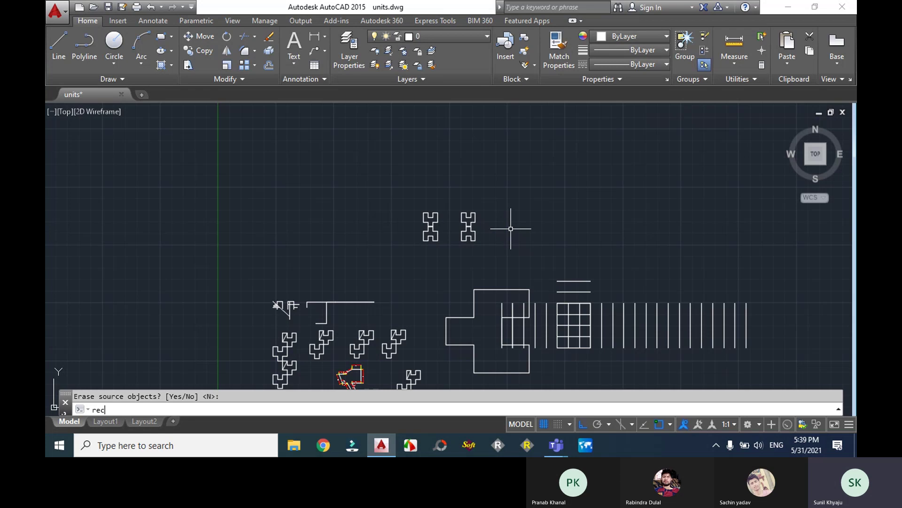
key("Return")
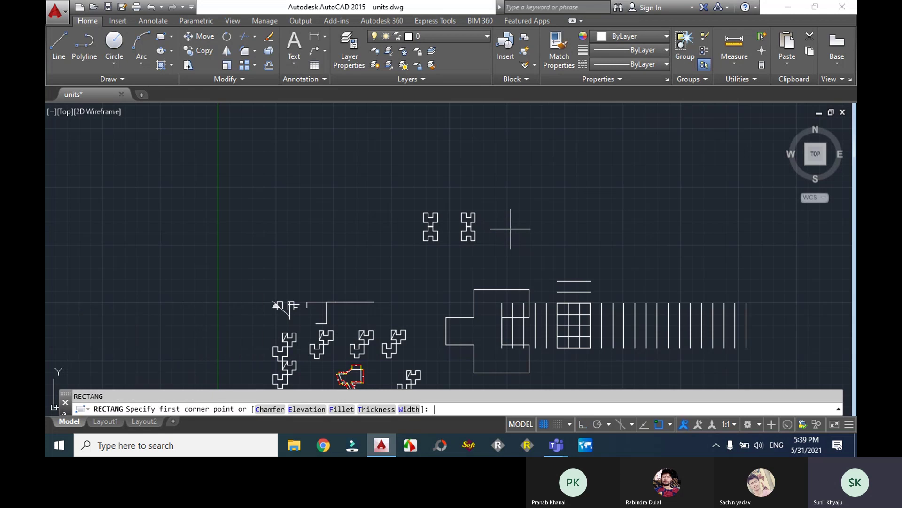
left_click(509, 187)
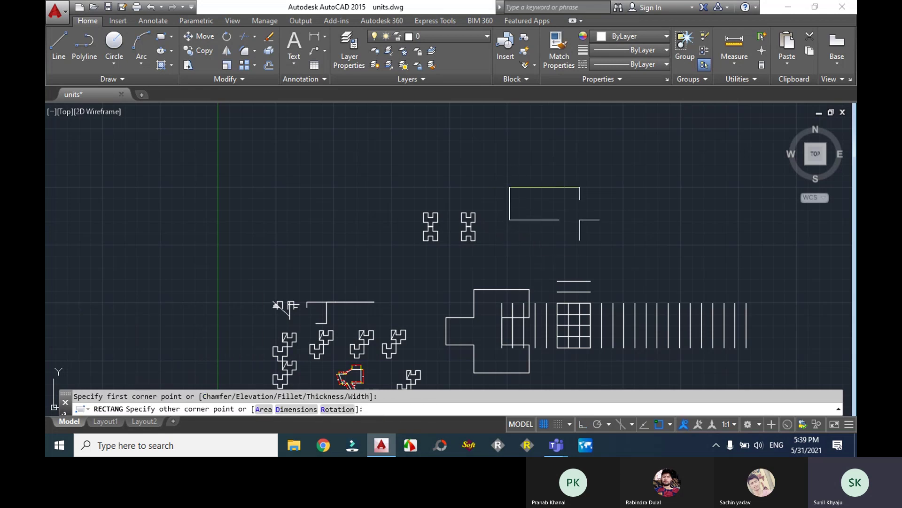
type("d")
key("Return")
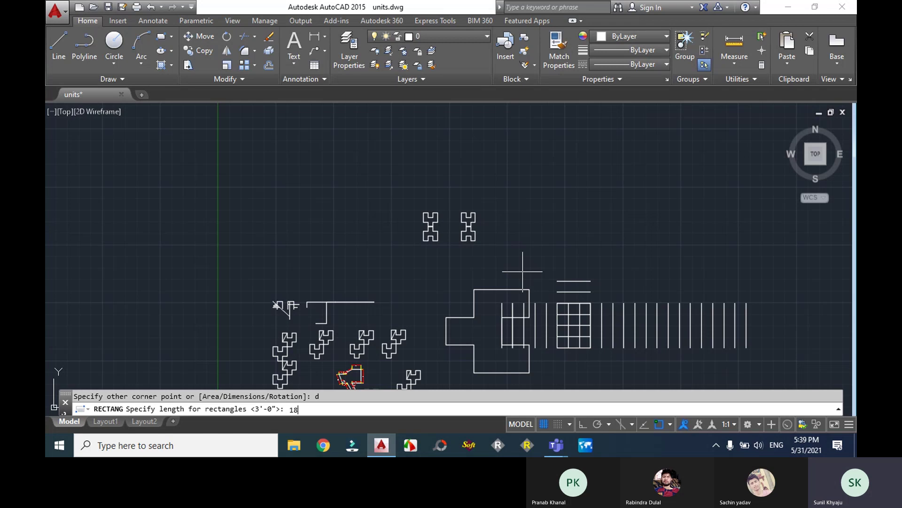
key("Return")
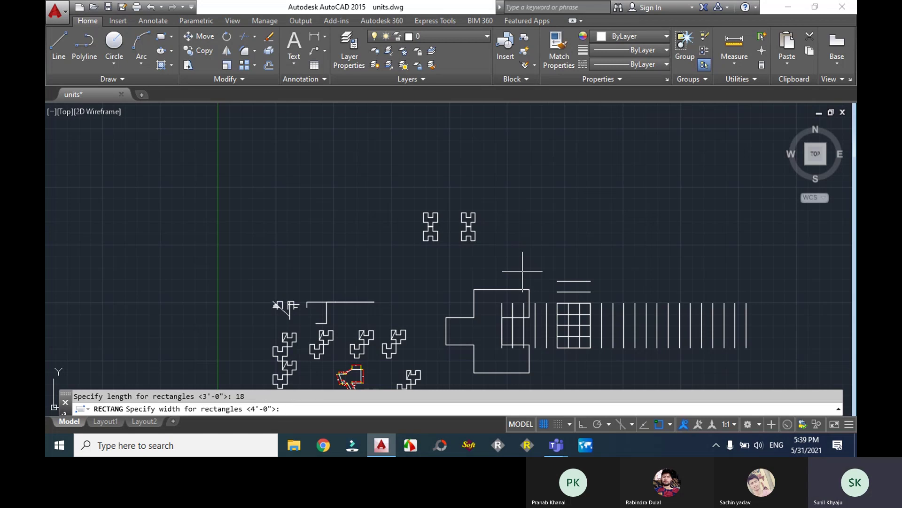
type("24")
key("Return")
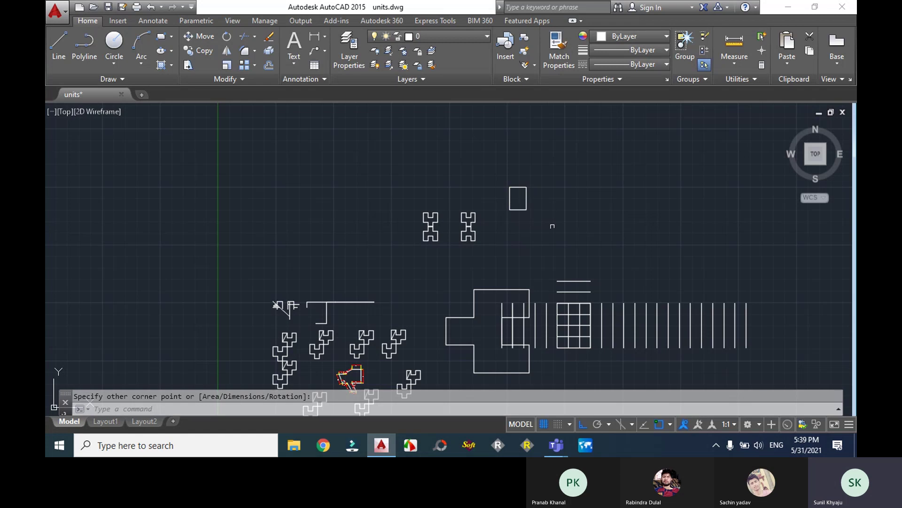
Add a linear dimension to the rectangle's top edge, placed just above it.
scroll(524, 197, "up", 2)
left_click(524, 197)
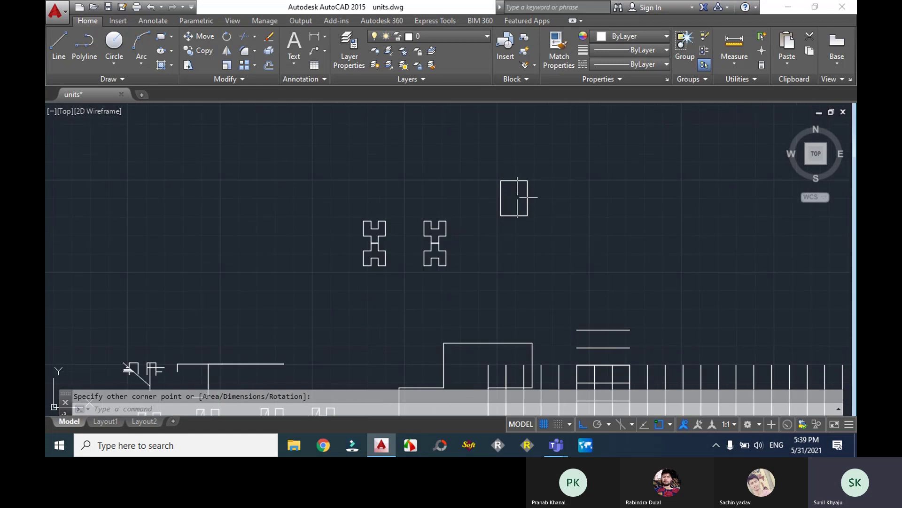
left_click(315, 37)
key("Return")
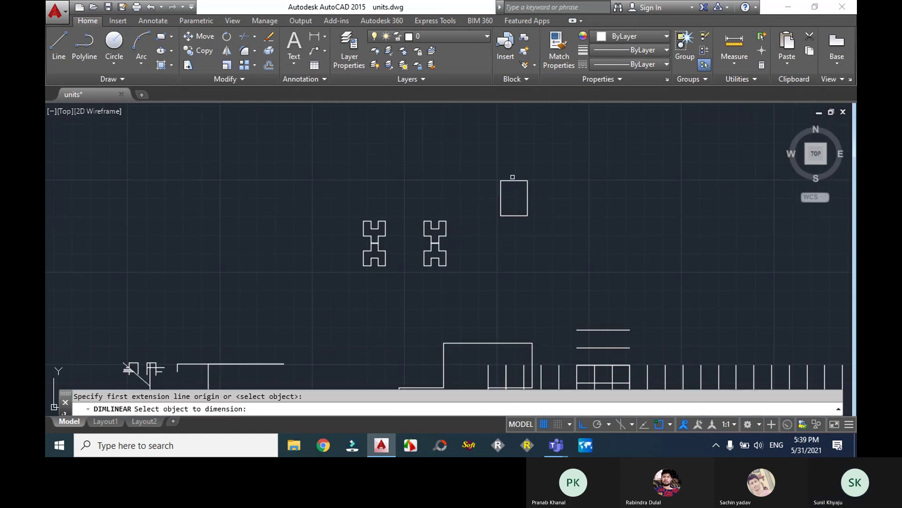
left_click(513, 180)
left_click(515, 170)
Examine the rectangle and the horizontal dimension above its top edge, highlighting the dimension briefly.
scroll(515, 170, "up", 6)
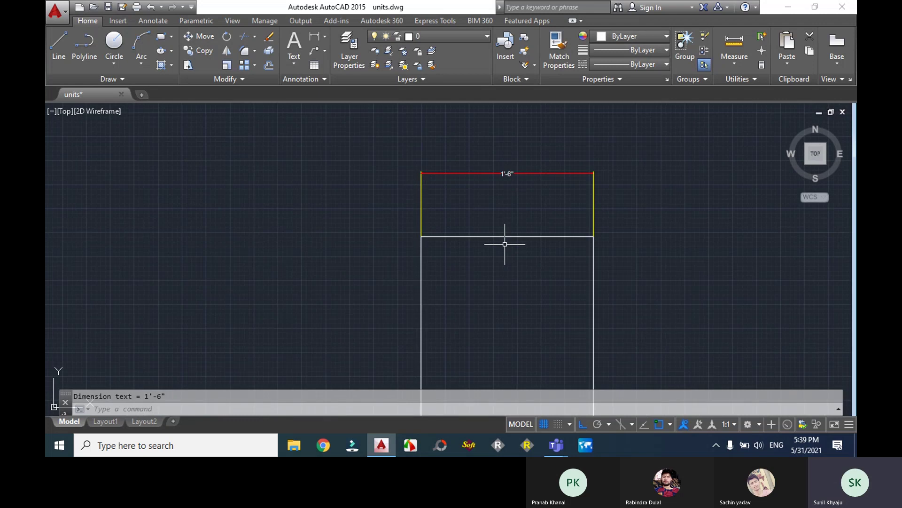
scroll(514, 223, "down", 2)
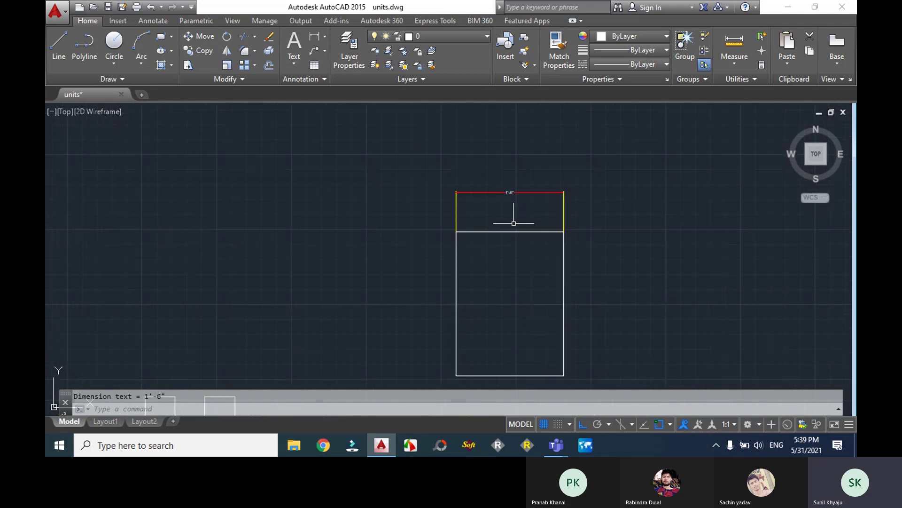
scroll(514, 223, "down", 1)
scroll(514, 222, "up", 2)
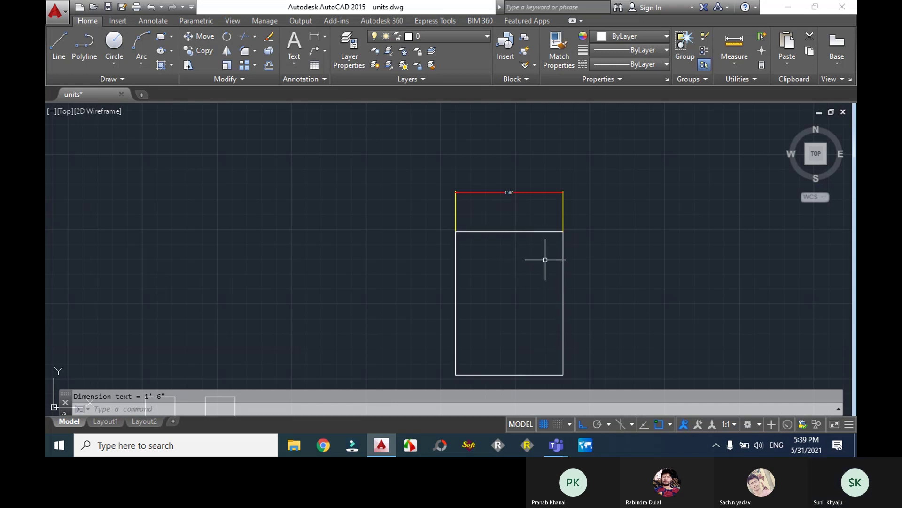
scroll(543, 254, "up", 2)
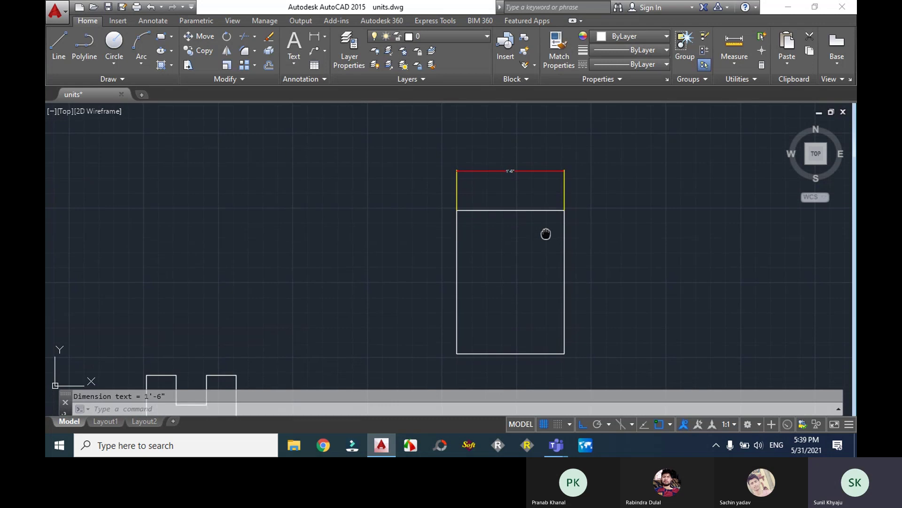
scroll(541, 270, "down", 4)
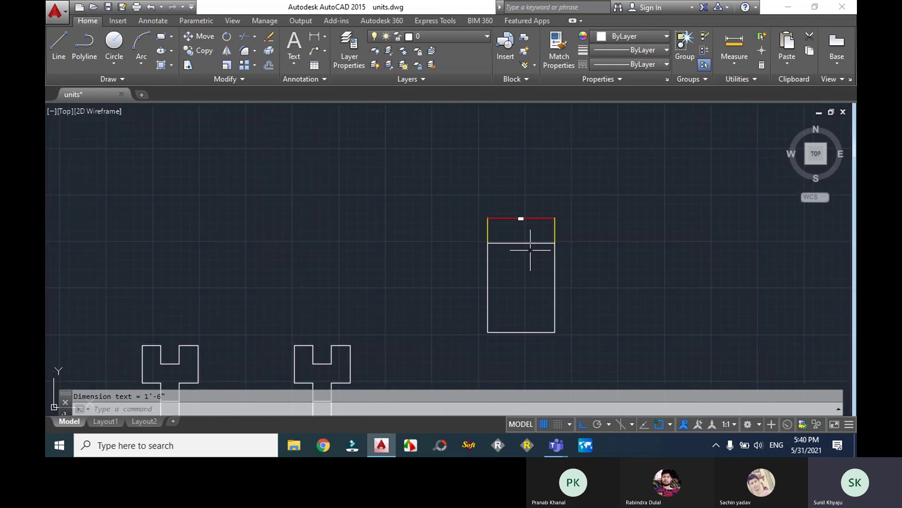
scroll(530, 249, "up", 2)
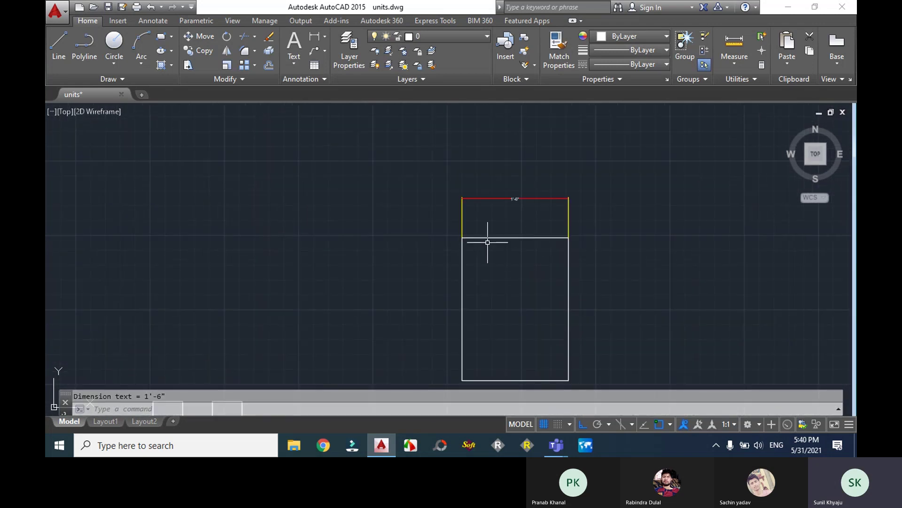
middle_click_drag(488, 242, 487, 205)
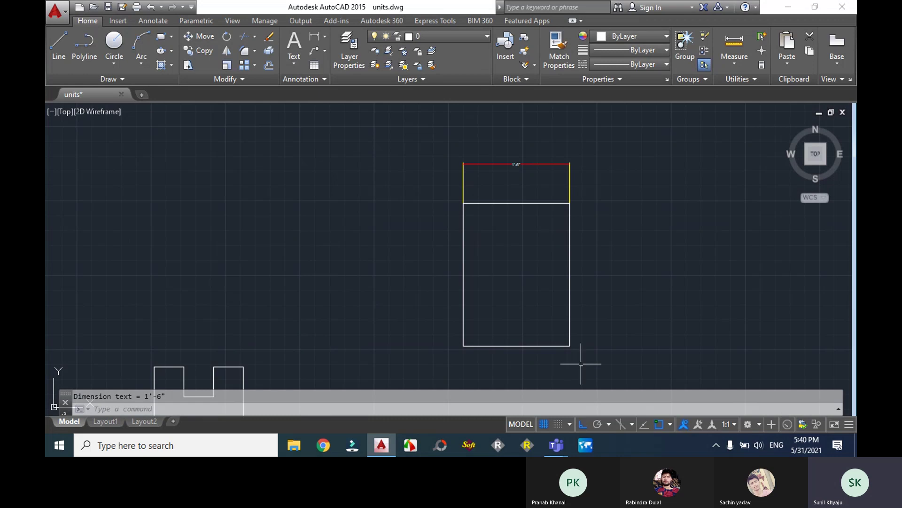
left_click(570, 168)
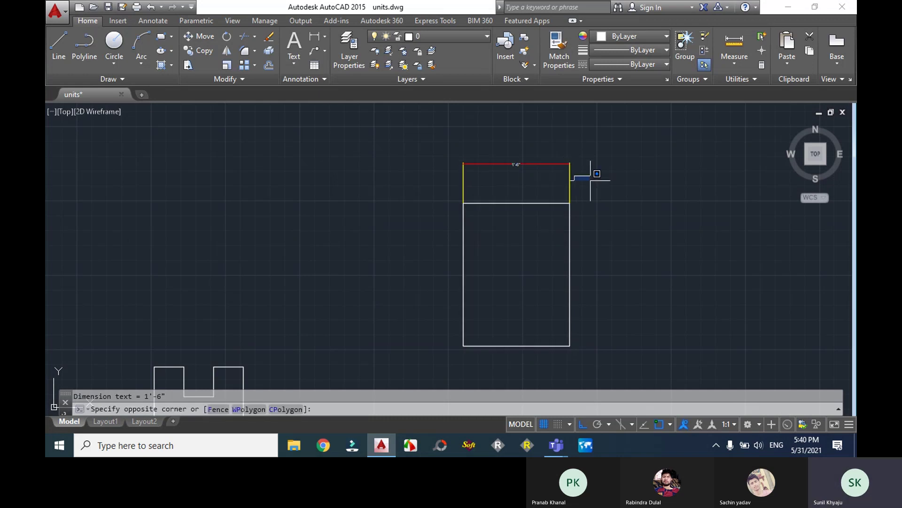
left_click(580, 188)
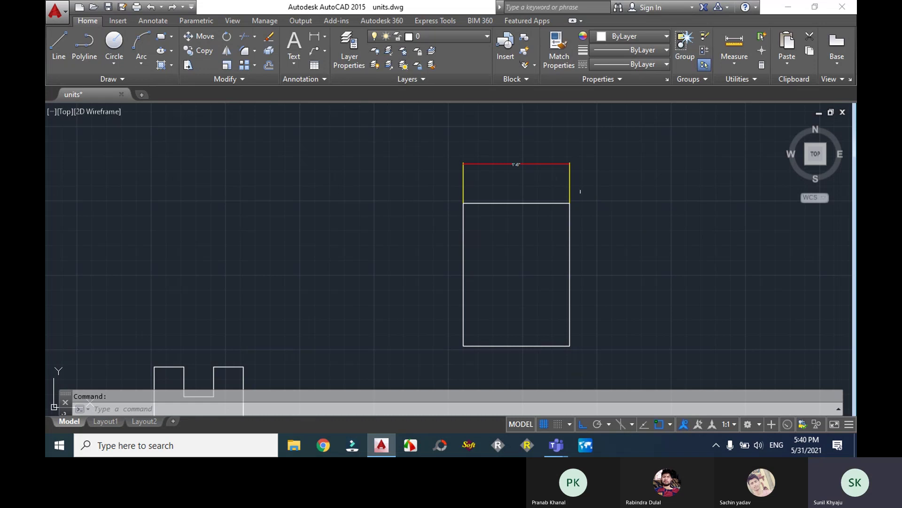
left_click(569, 191)
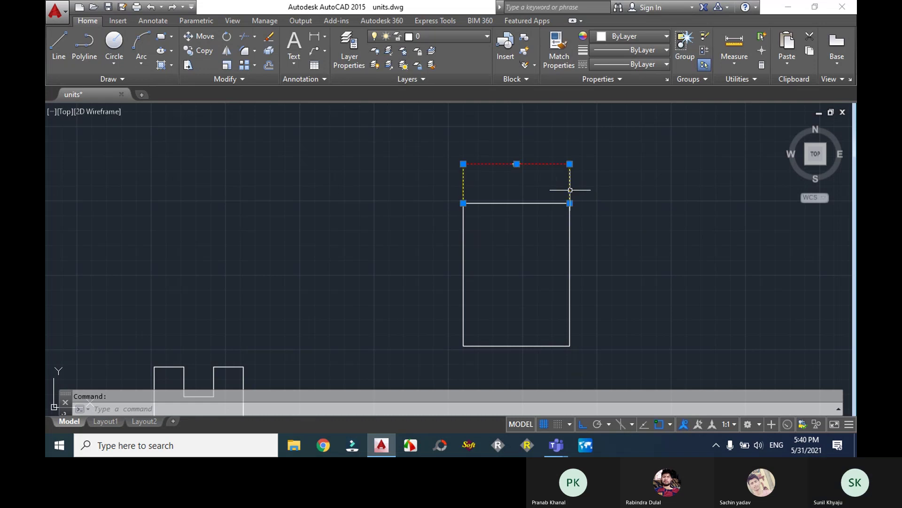
scroll(544, 177, "up", 4)
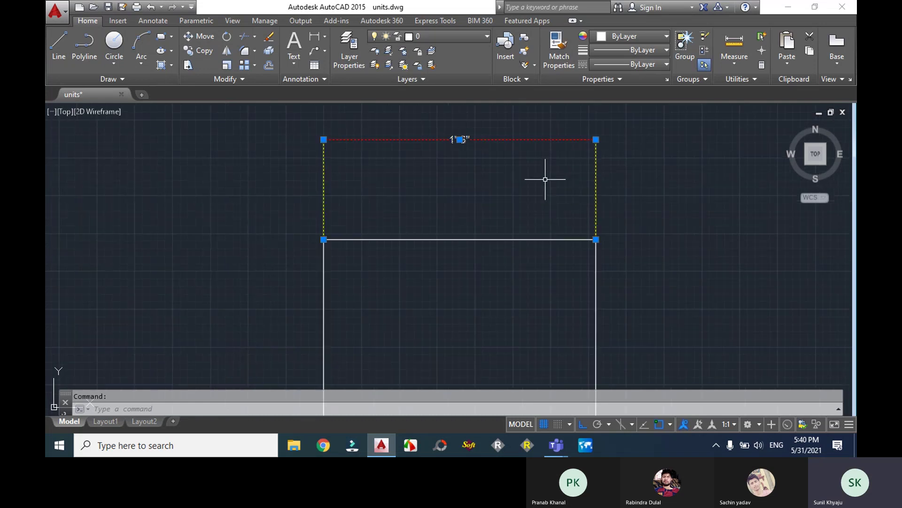
scroll(544, 177, "down", 6)
key("Escape")
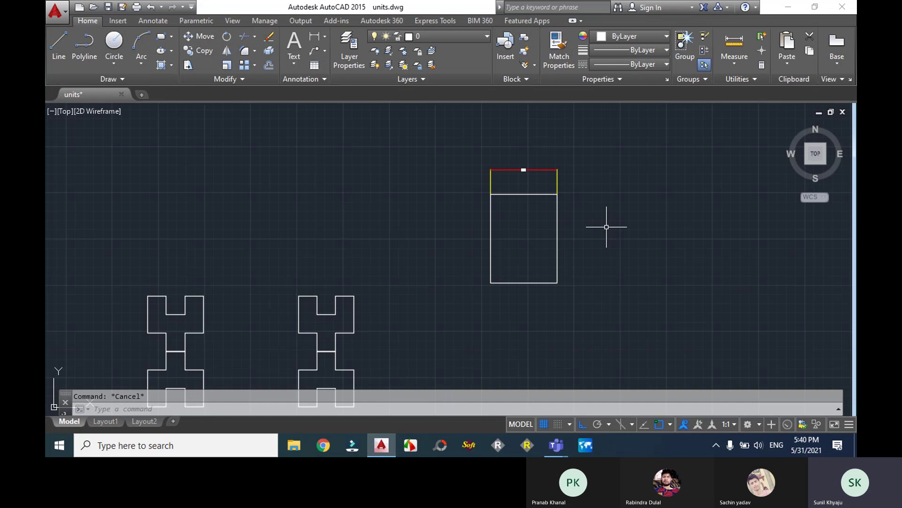
Stretch the rectangle's right side and its dimension 6 inches to the right from the bottom-right corner, then check the dimension.
type("str")
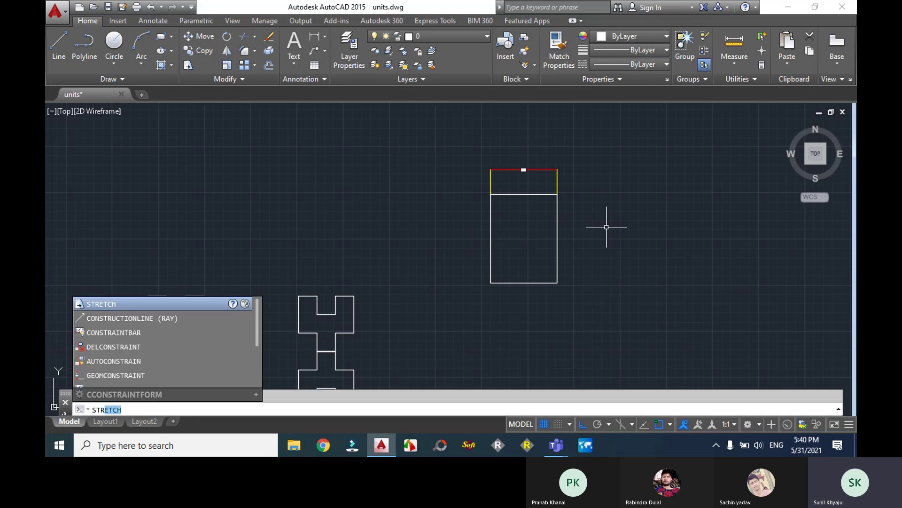
left_click(129, 305)
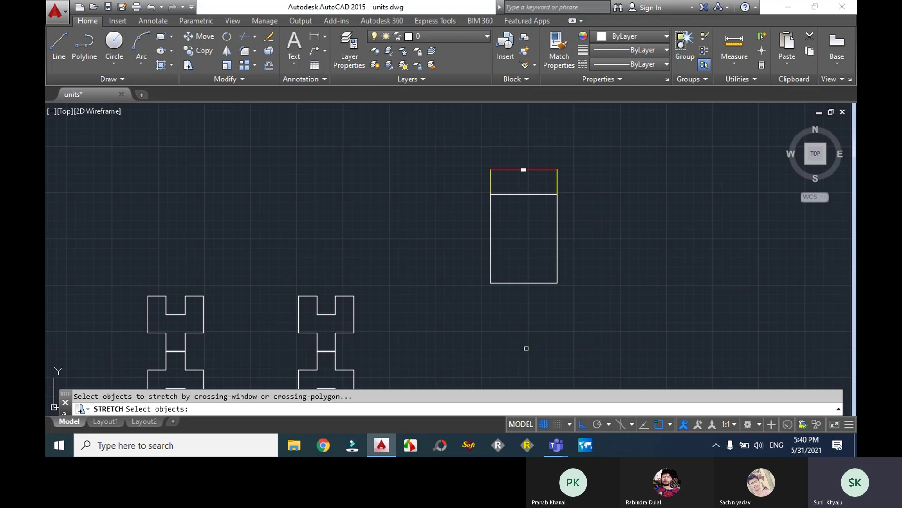
left_click(583, 313)
left_click(520, 145)
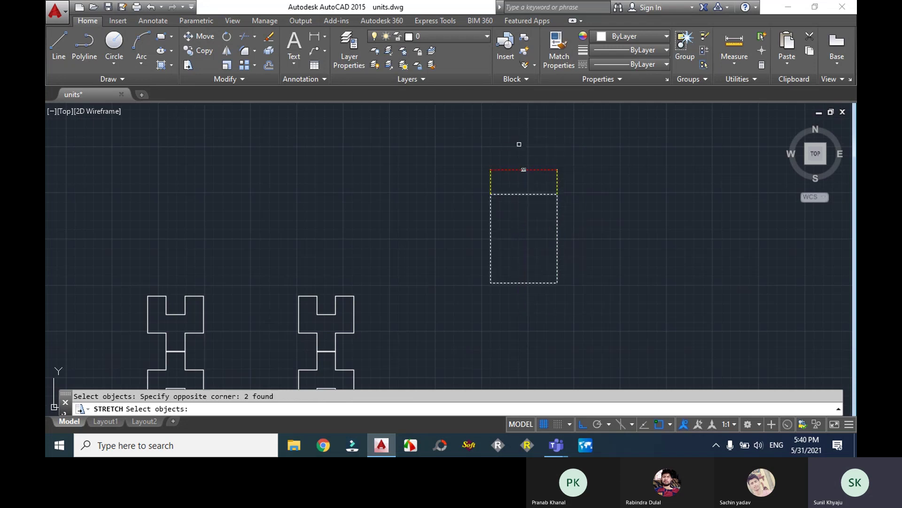
key("Return")
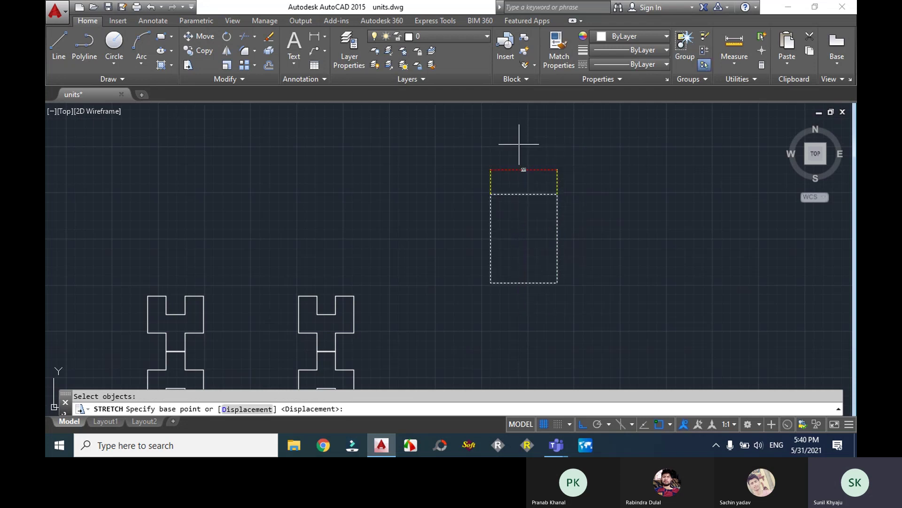
left_click(557, 282)
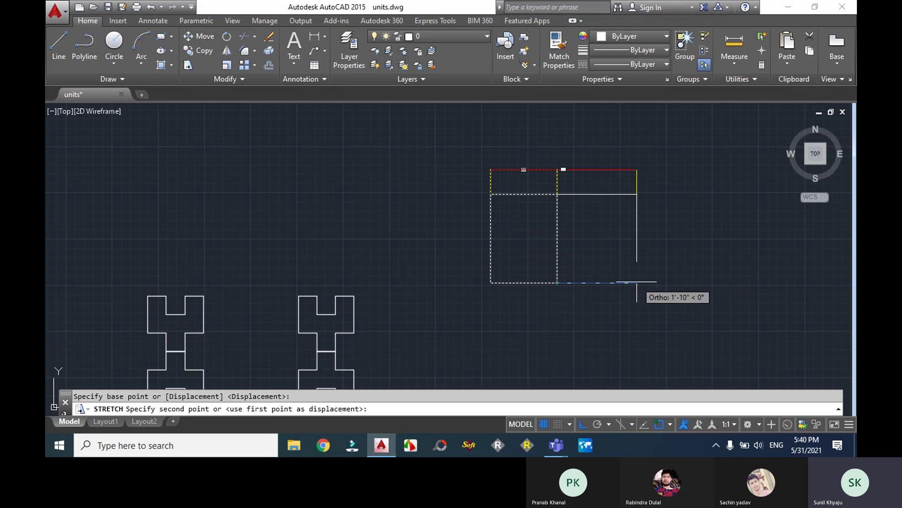
type("6")
key("Return")
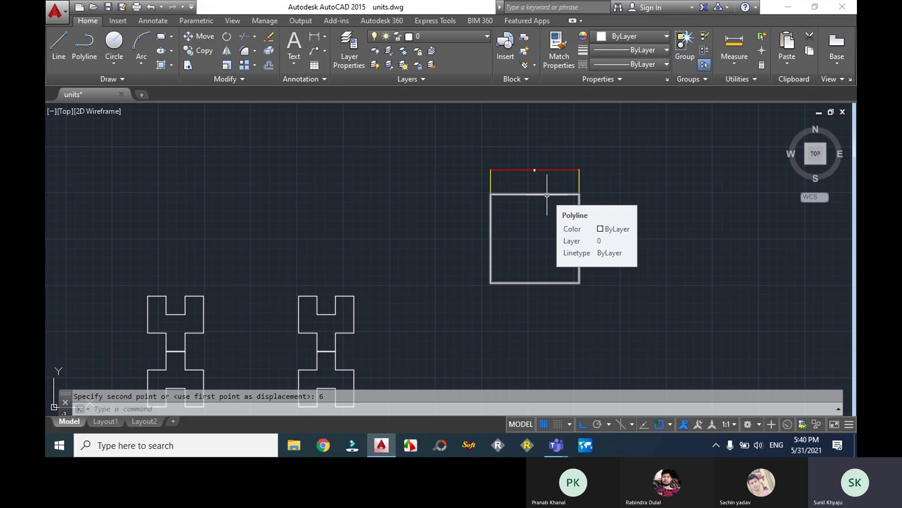
scroll(531, 172, "up", 8)
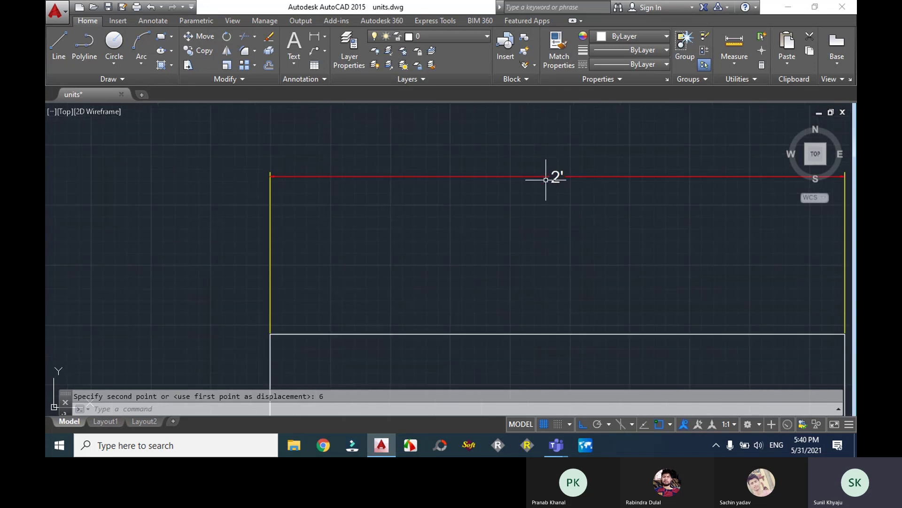
scroll(546, 178, "down", 8)
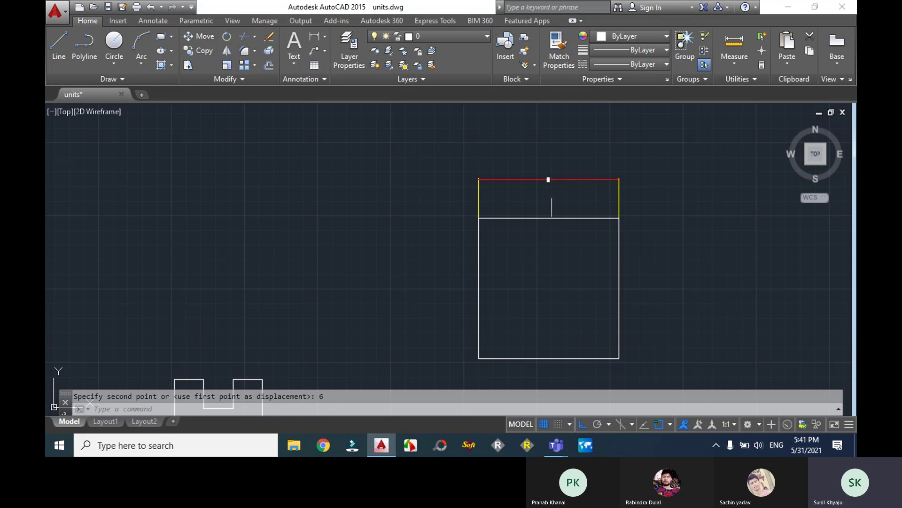
Draw a vertical line in the empty space to the right of the stretched rectangle.
scroll(551, 196, "up", 2)
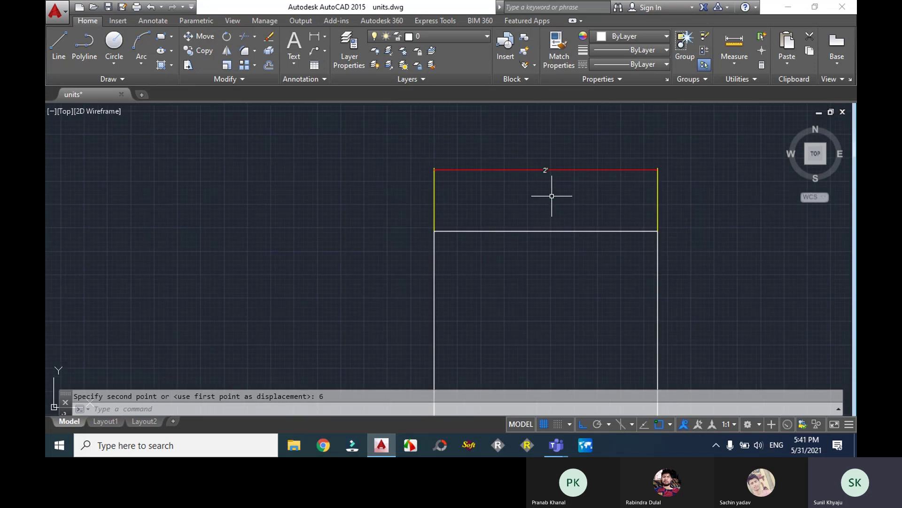
scroll(552, 196, "down", 3)
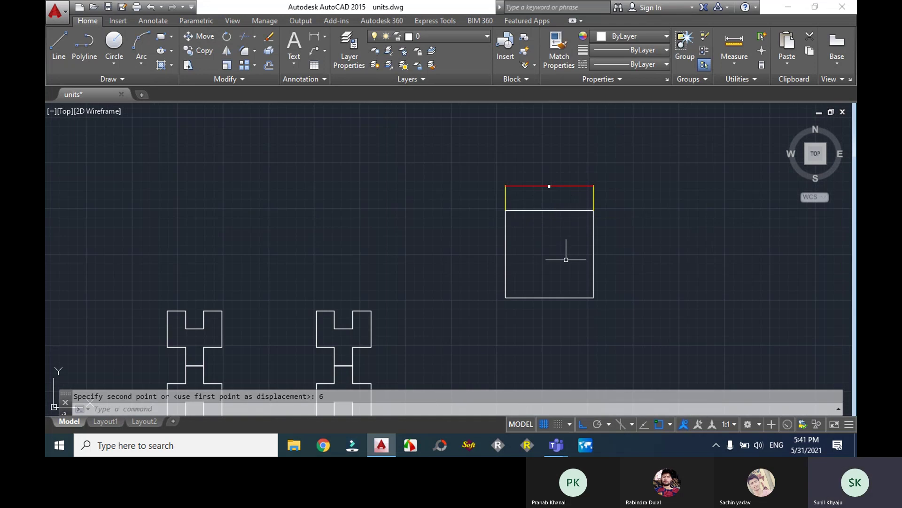
scroll(622, 226, "down", 2)
middle_click_drag(642, 229, 538, 223)
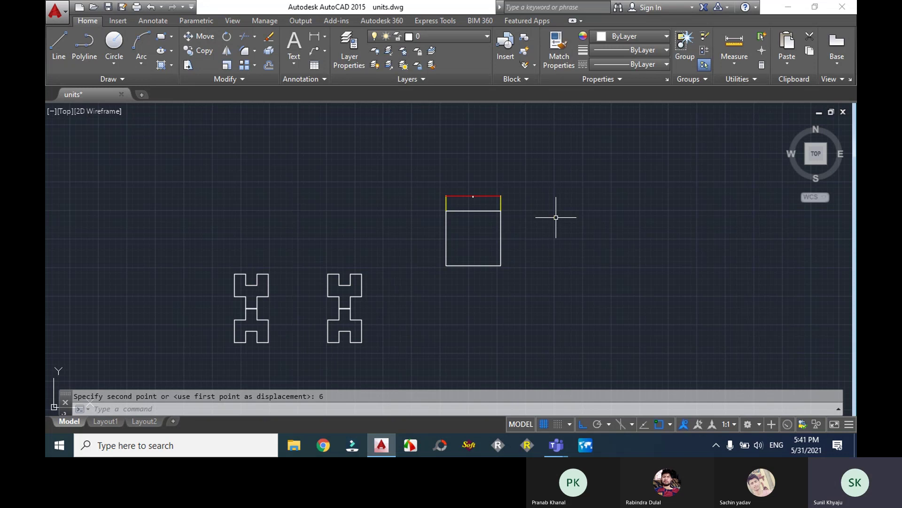
type("l")
key("Return")
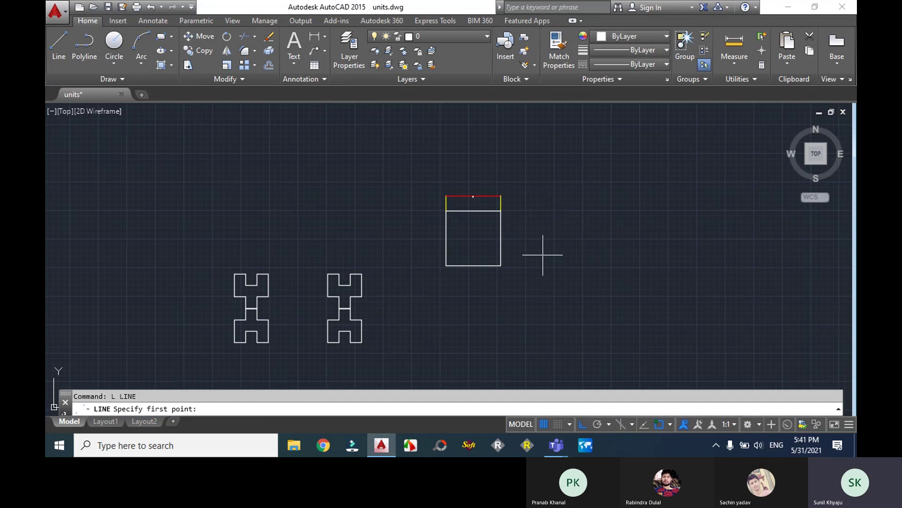
left_click(554, 238)
left_click(555, 326)
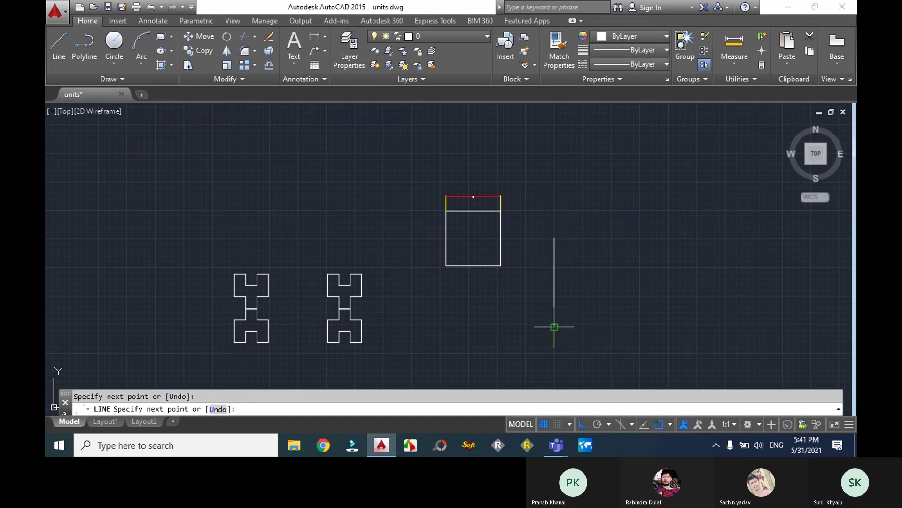
key("Return")
Draw a separate horizontal line below and to the right of the vertical line, leaving a gap between them.
type("l")
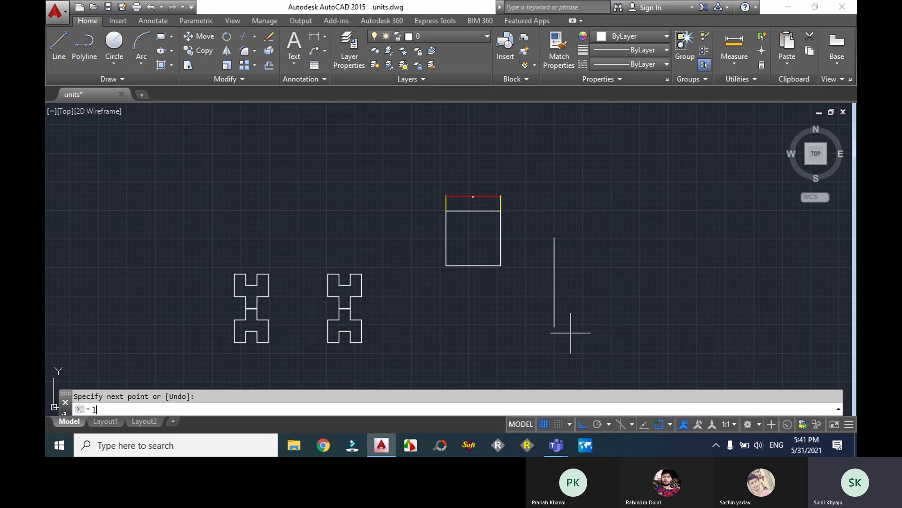
key("Return")
left_click(581, 354)
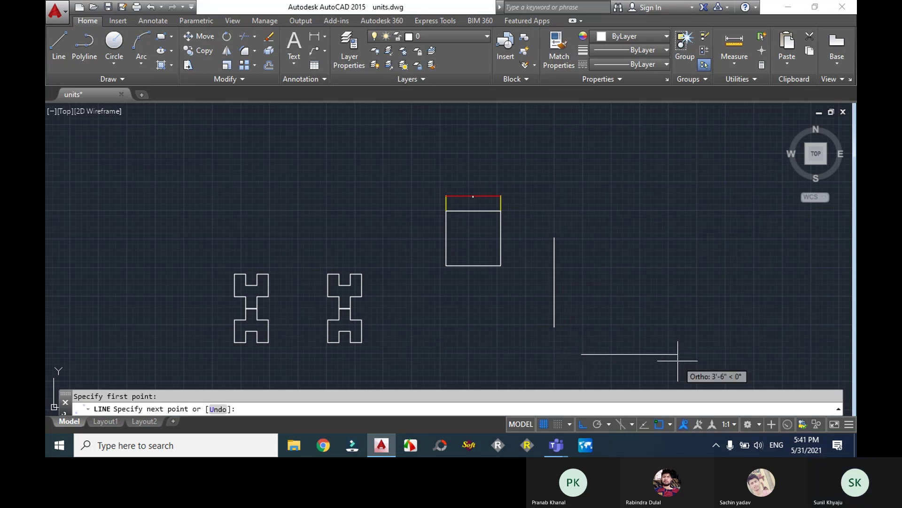
left_click(664, 354)
scroll(588, 329, "down", 4)
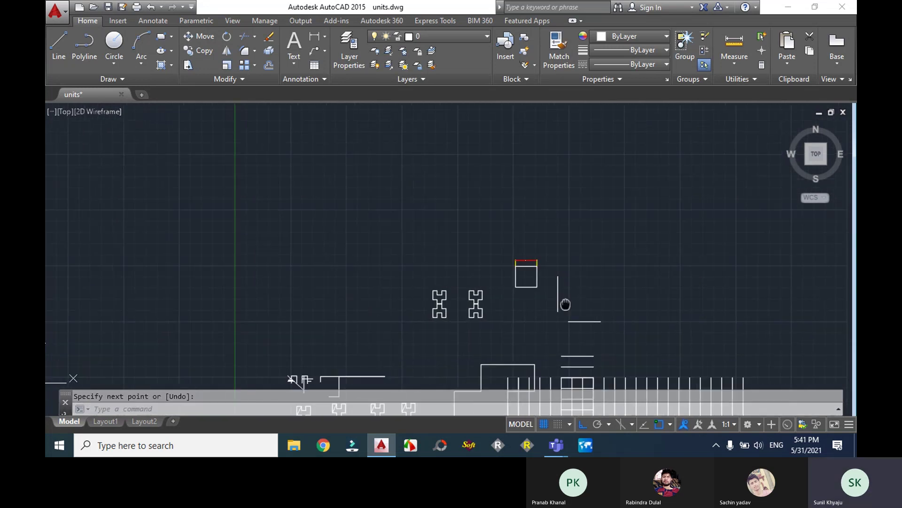
scroll(508, 260, "up", 6)
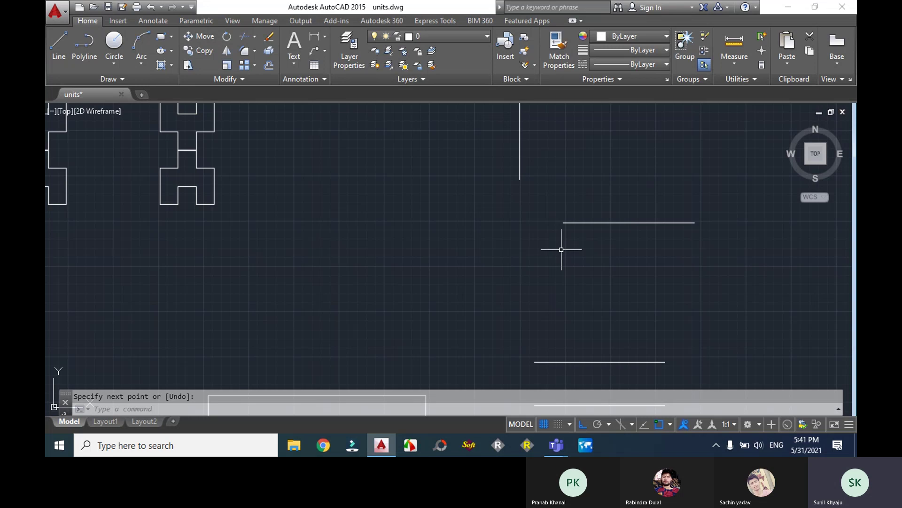
Try a zero-distance chamfer between the horizontal line and the vertical line, then undo it.
type("cha")
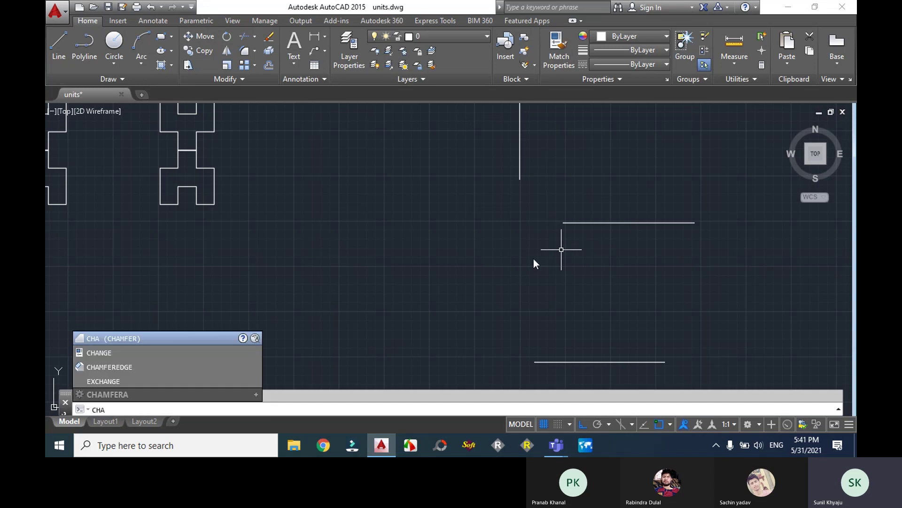
left_click(140, 339)
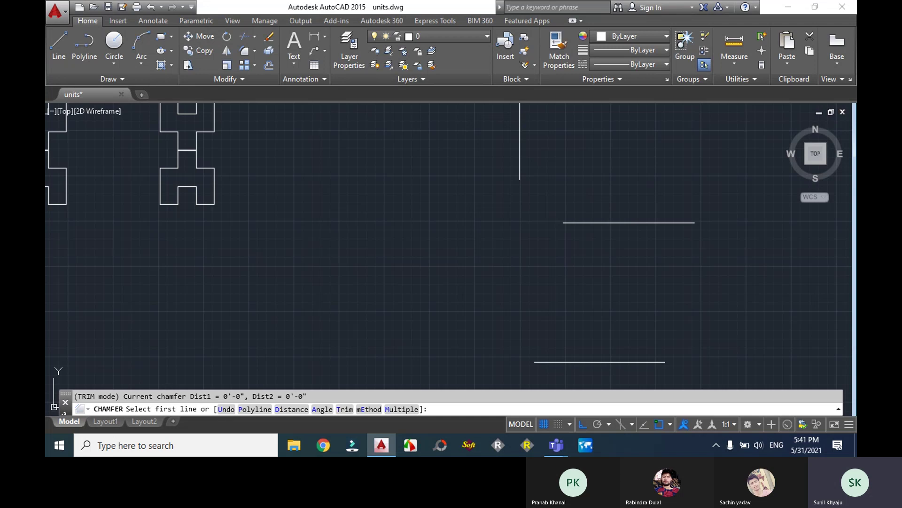
left_click(583, 223)
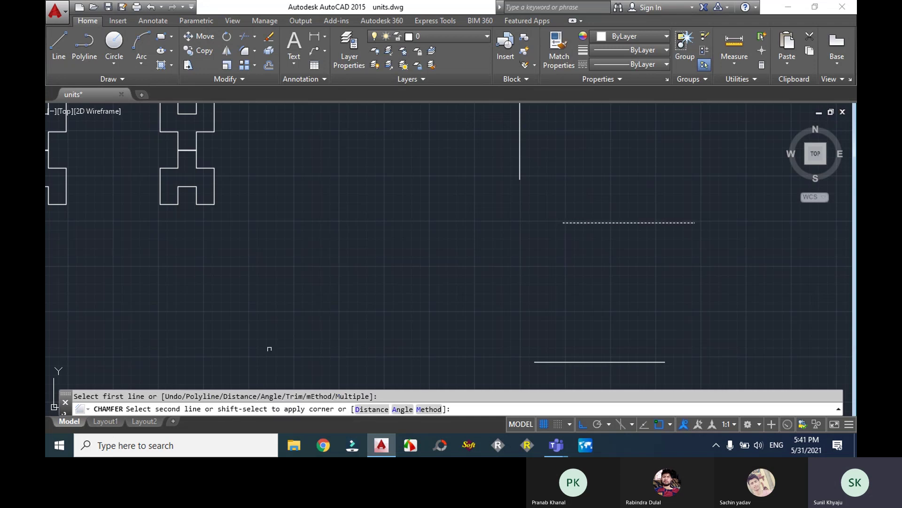
left_click(517, 171)
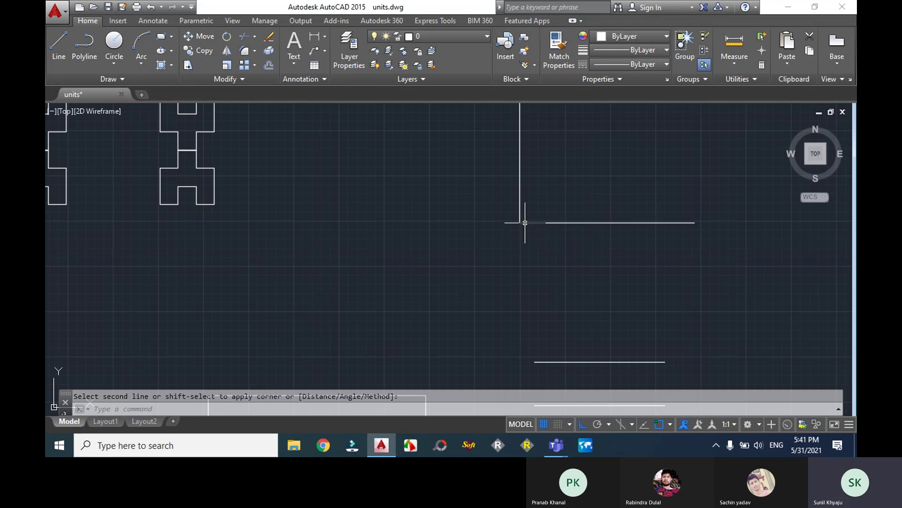
key("ctrl+z")
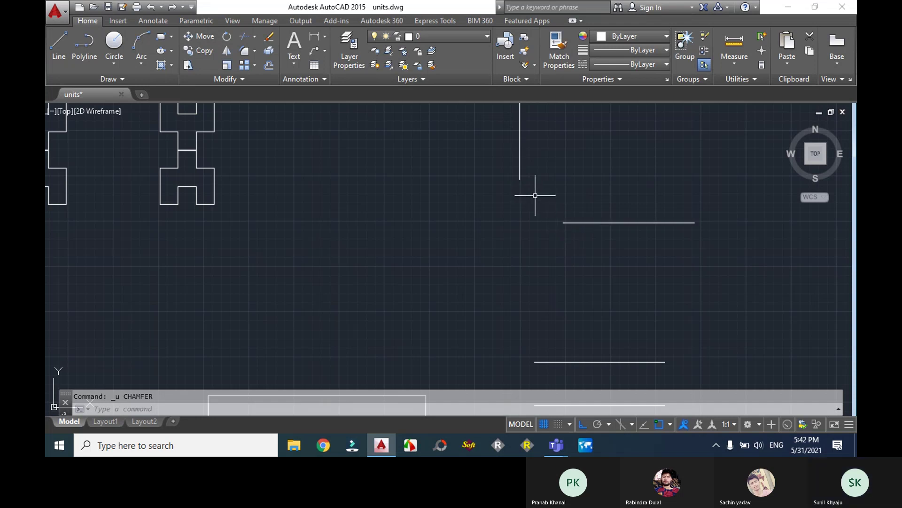
Draw a diagonal line from the vertical line's lower end to the horizontal line's left end, then delete it.
key("l")
key("space")
left_click(520, 179)
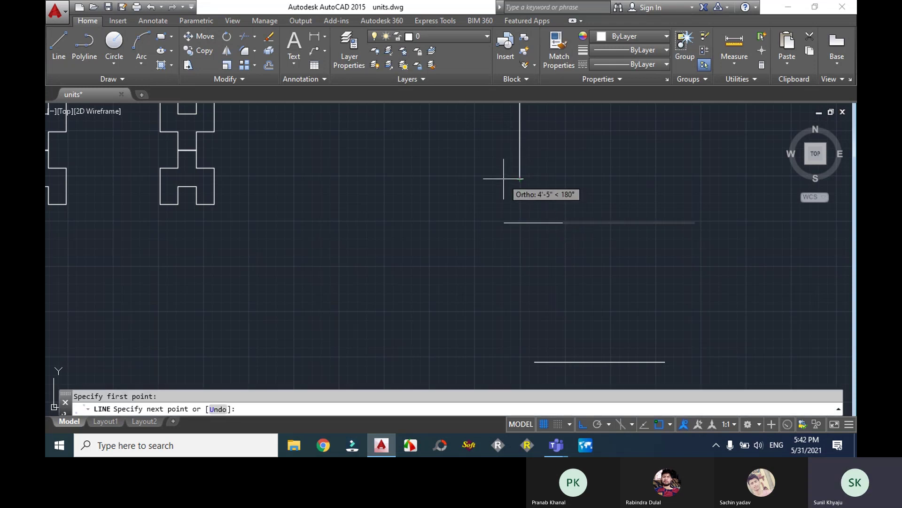
key("Escape")
key("space")
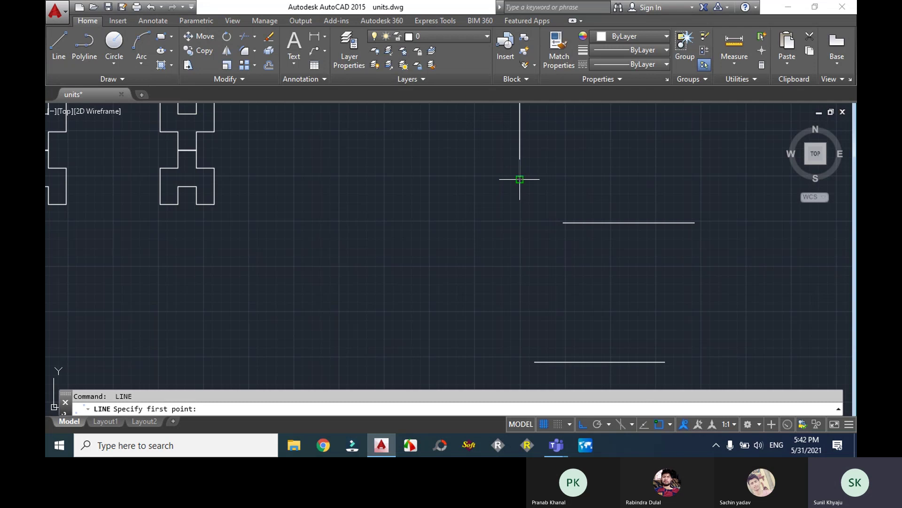
left_click(520, 180)
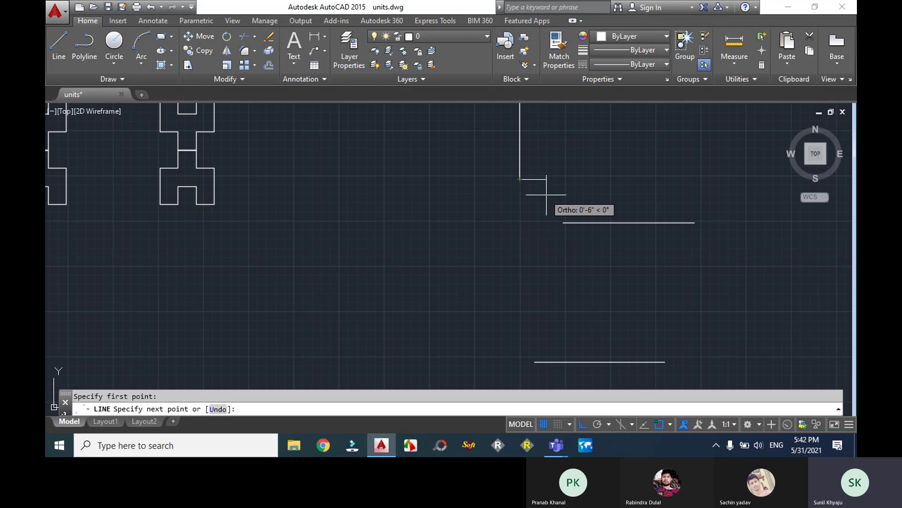
left_click(563, 223)
key("Escape")
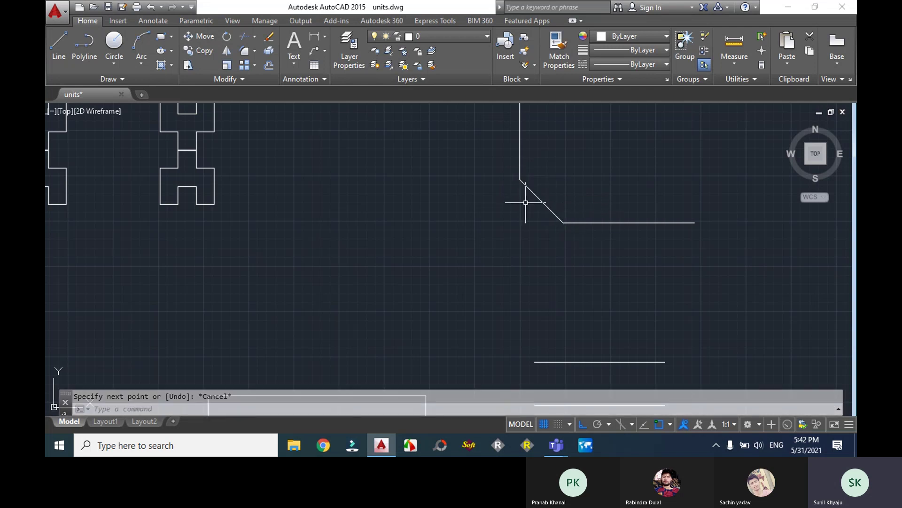
left_click(538, 197)
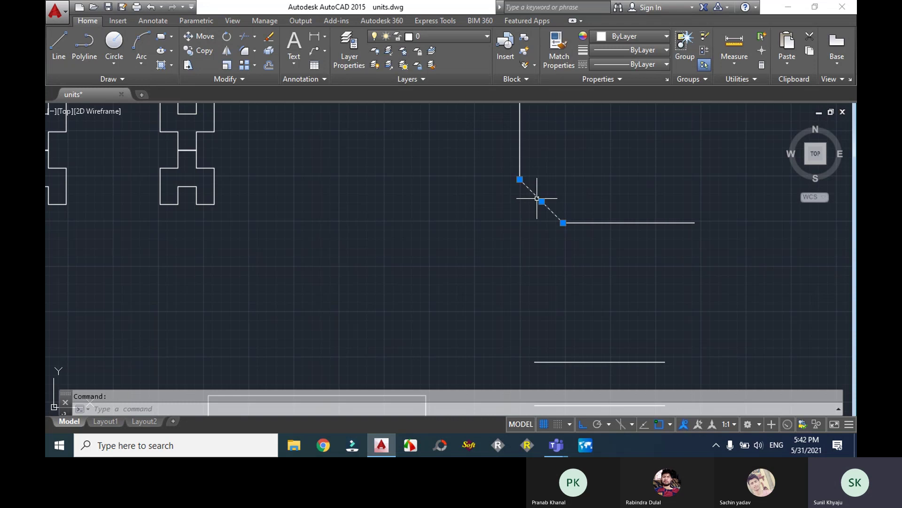
key("Delete")
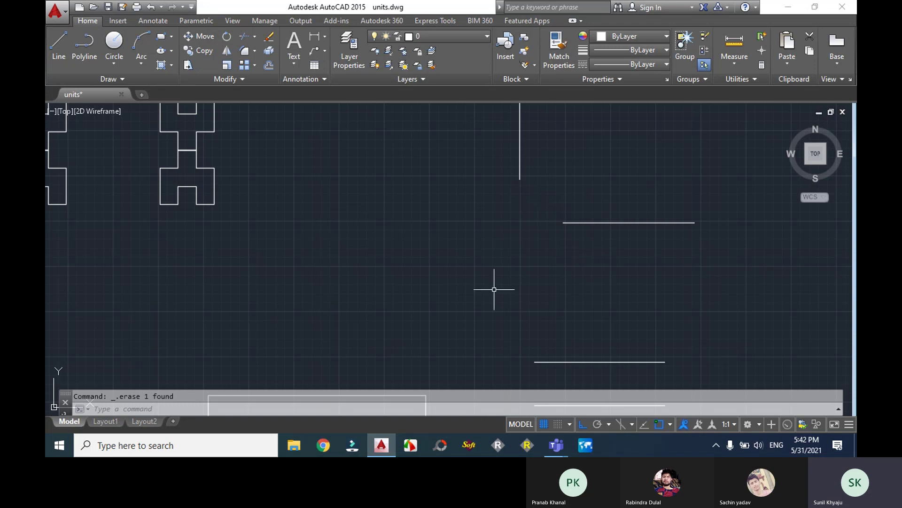
Chamfer the horizontal and vertical lines with zero distances to join them in a sharp corner.
type("CHA")
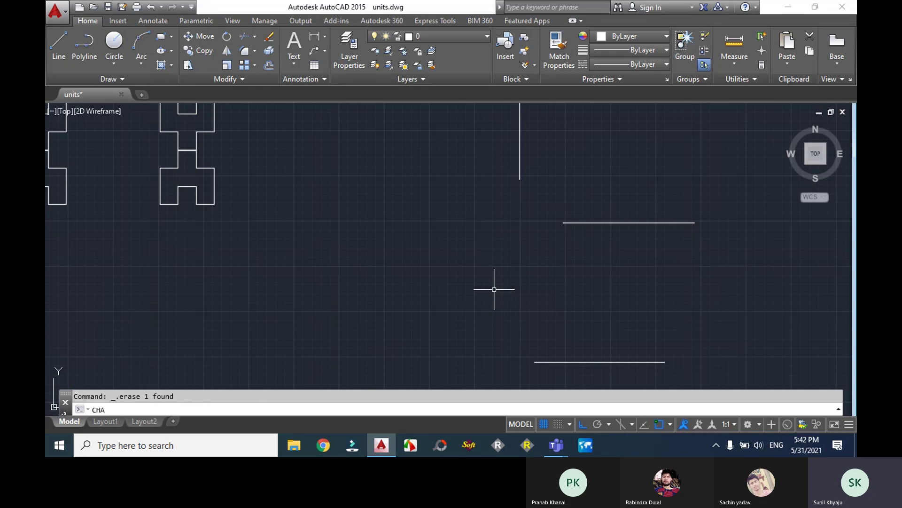
key("Return")
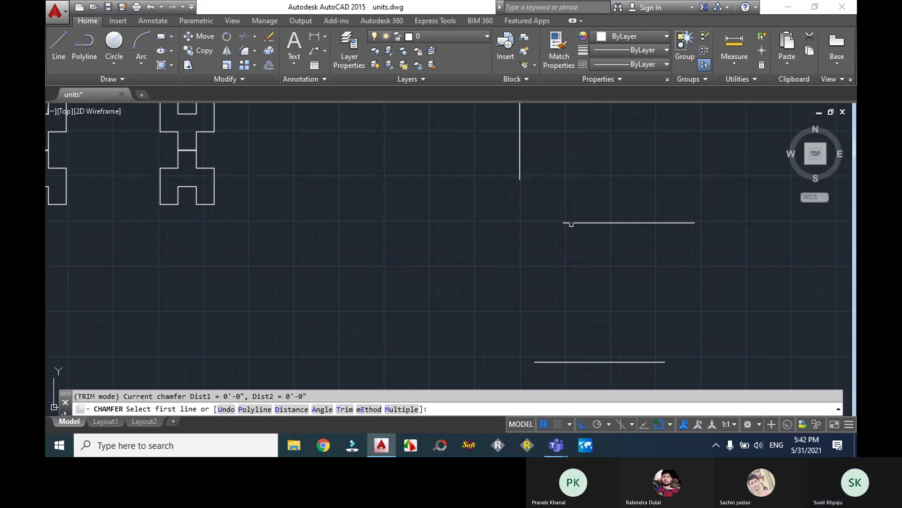
left_click(571, 222)
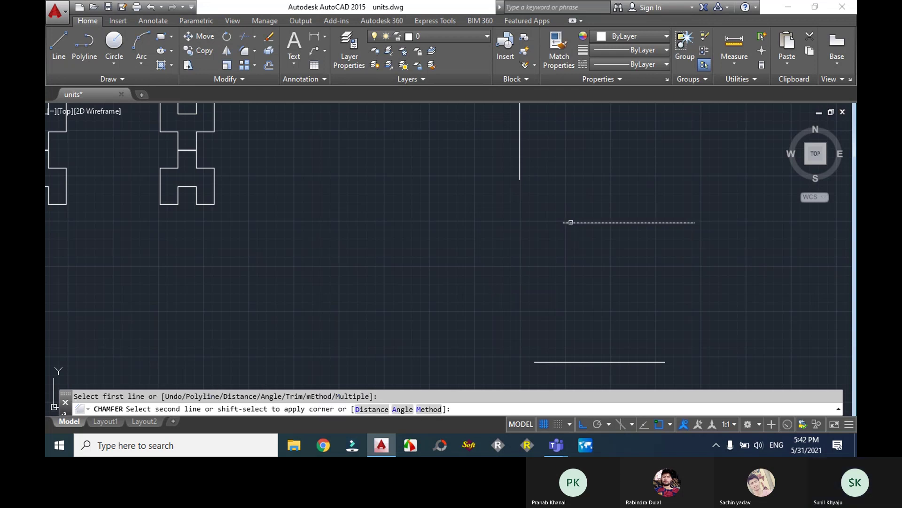
left_click(520, 171)
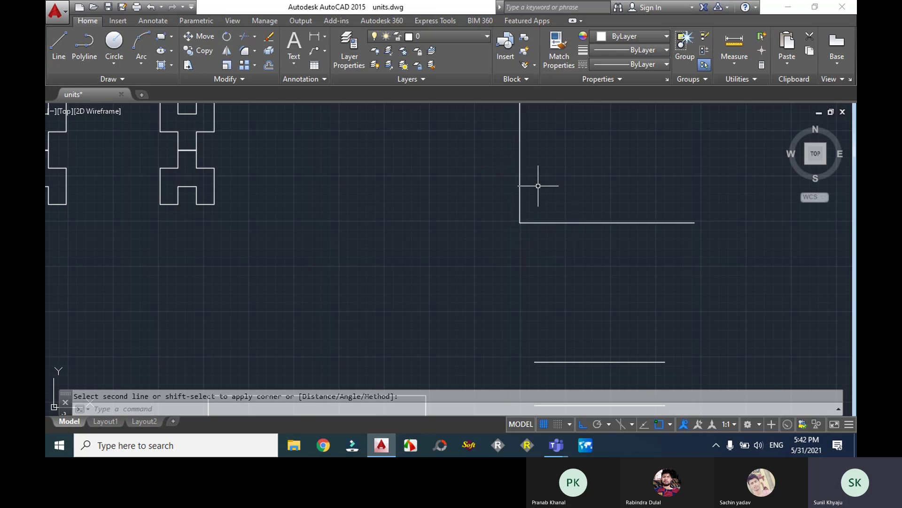
Chamfer the corner with a first distance of 2 inches on the horizontal line and a second of 5 inches on the vertical line.
type("c")
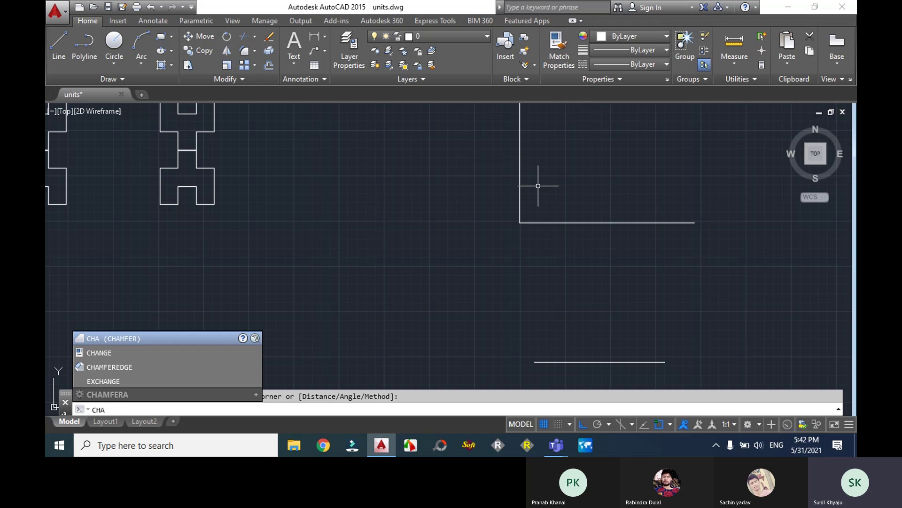
key("Return")
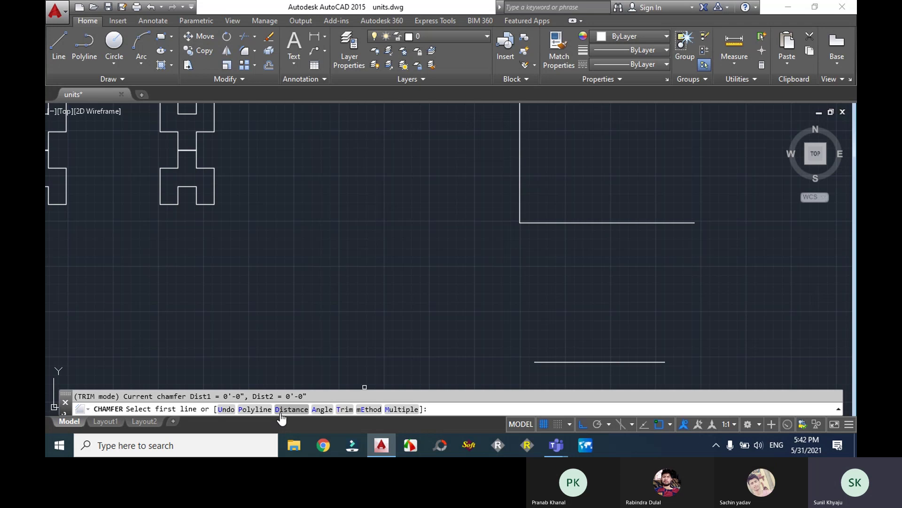
type("d")
key("Return")
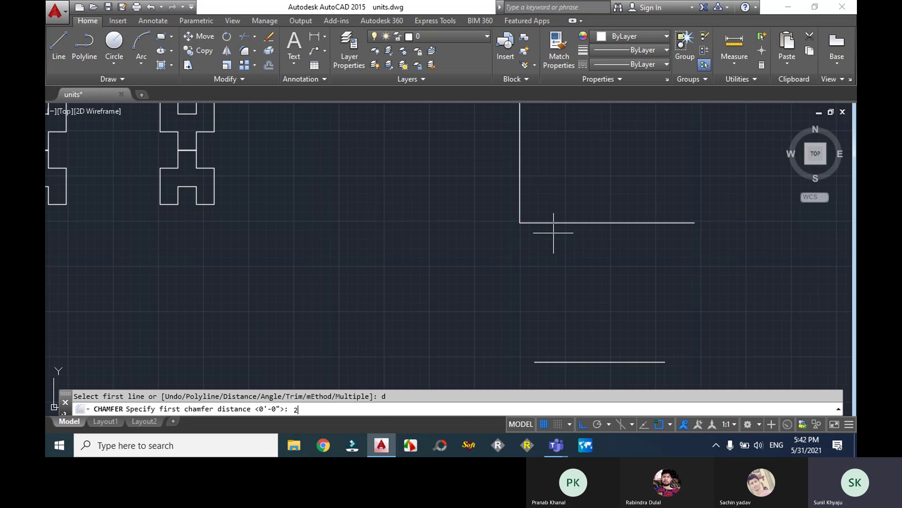
key("Return")
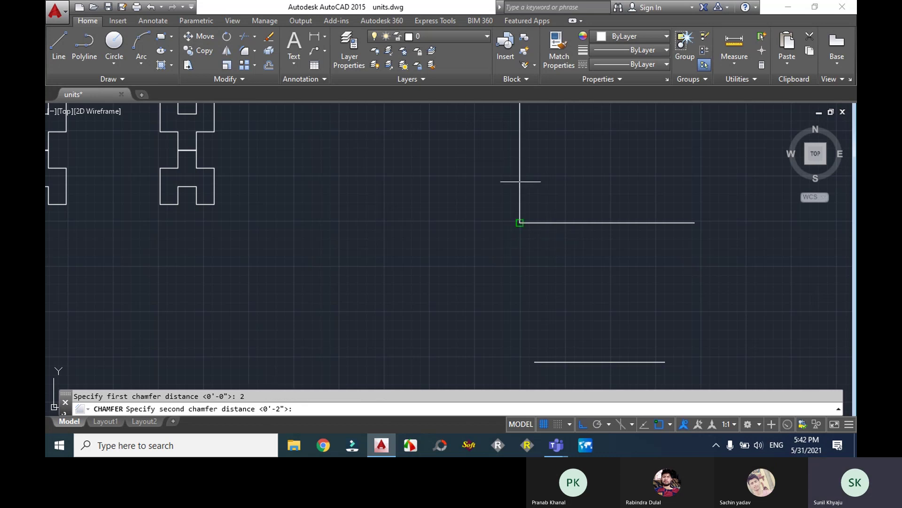
type("5")
key("Return")
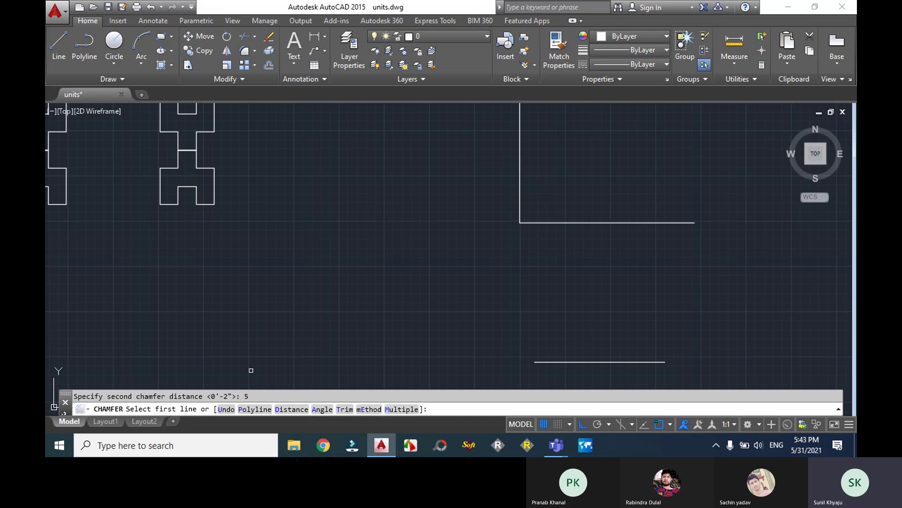
left_click(569, 222)
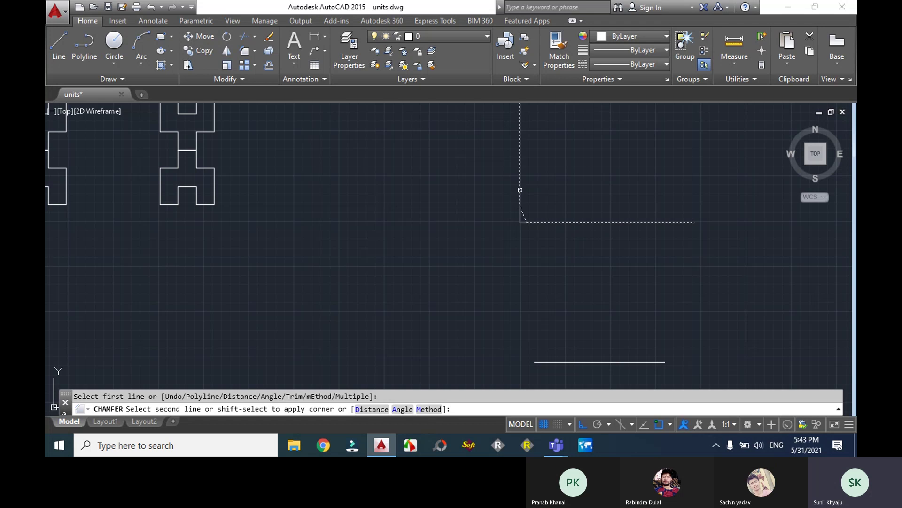
left_click(520, 194)
Examine the chamfered corner up close and compare it with the surrounding shapes.
scroll(524, 207, "up", 4)
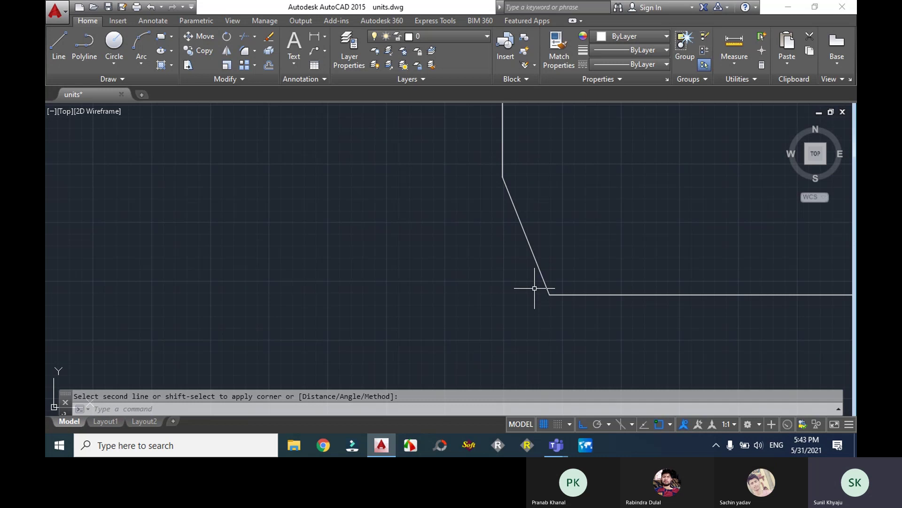
scroll(535, 288, "down", 5)
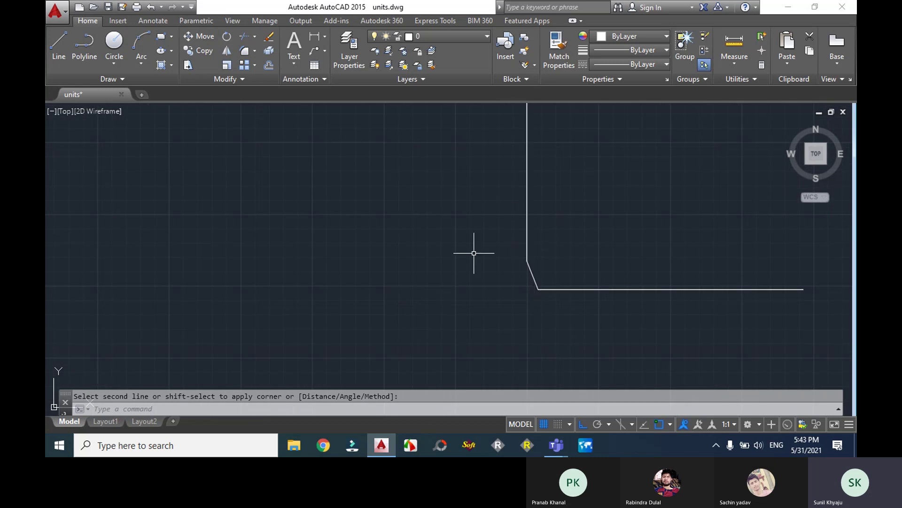
scroll(475, 252, "down", 3)
scroll(511, 237, "down", 4)
scroll(429, 169, "up", 5)
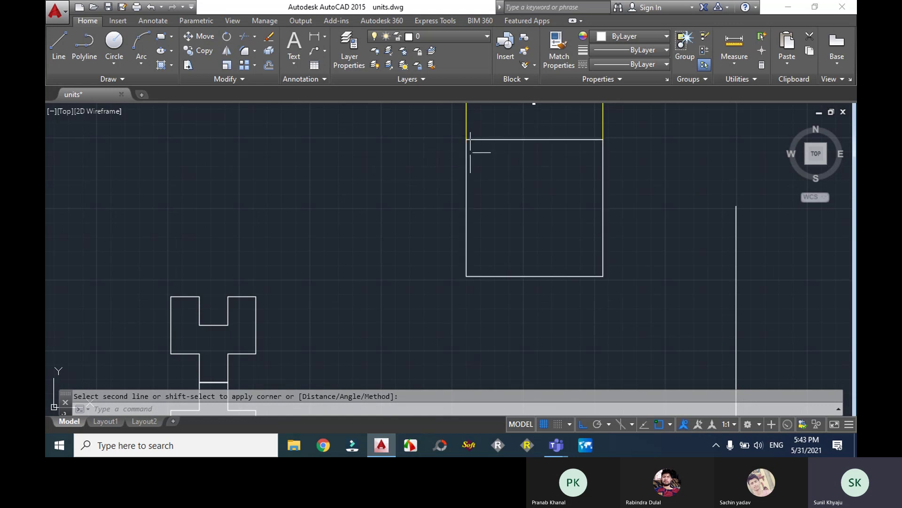
scroll(475, 179, "down", 5)
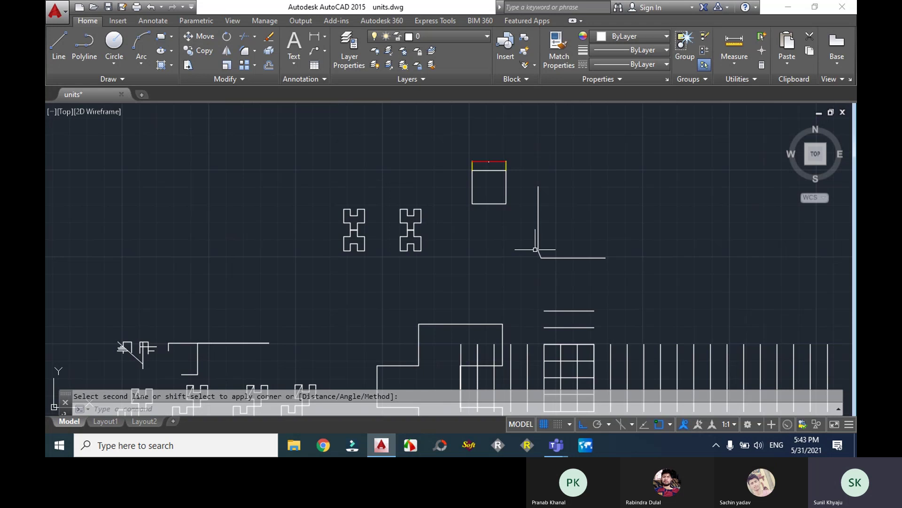
scroll(557, 262, "up", 4)
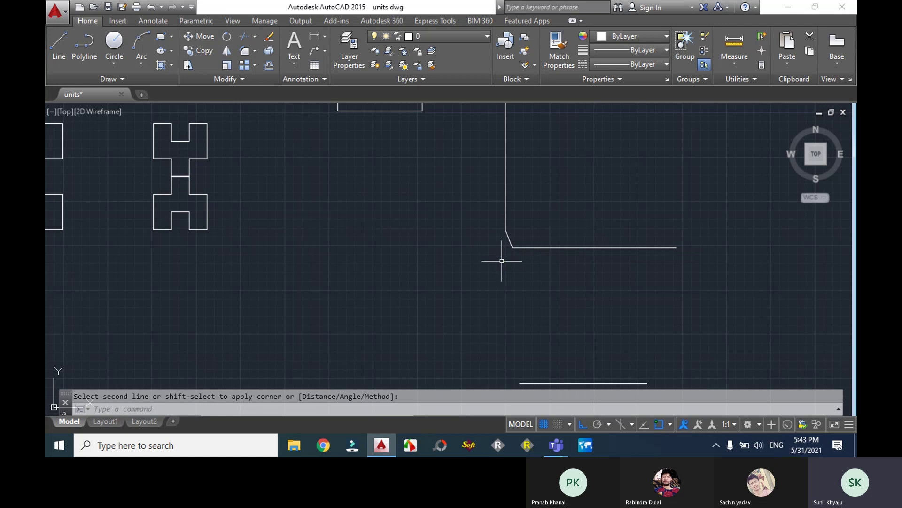
scroll(466, 257, "up", 2)
middle_click_drag(466, 257, 497, 312)
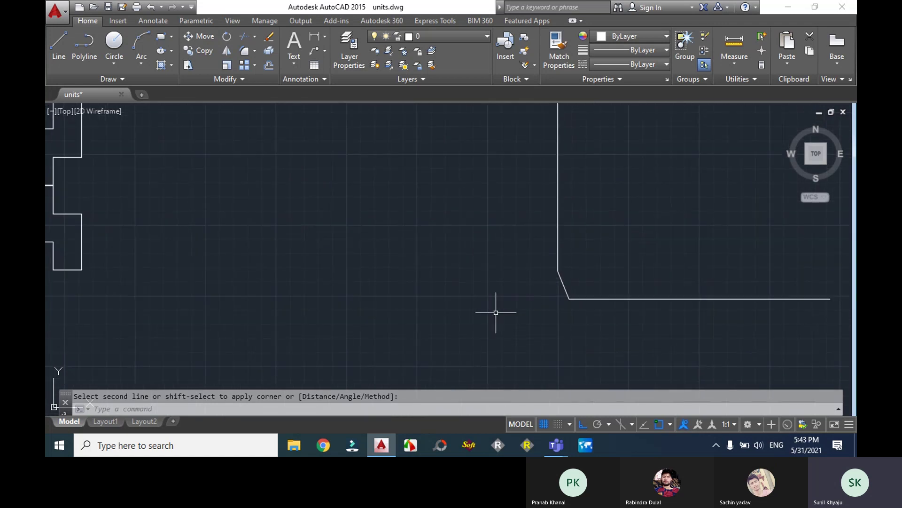
scroll(542, 302, "down", 4)
scroll(490, 201, "up", 4)
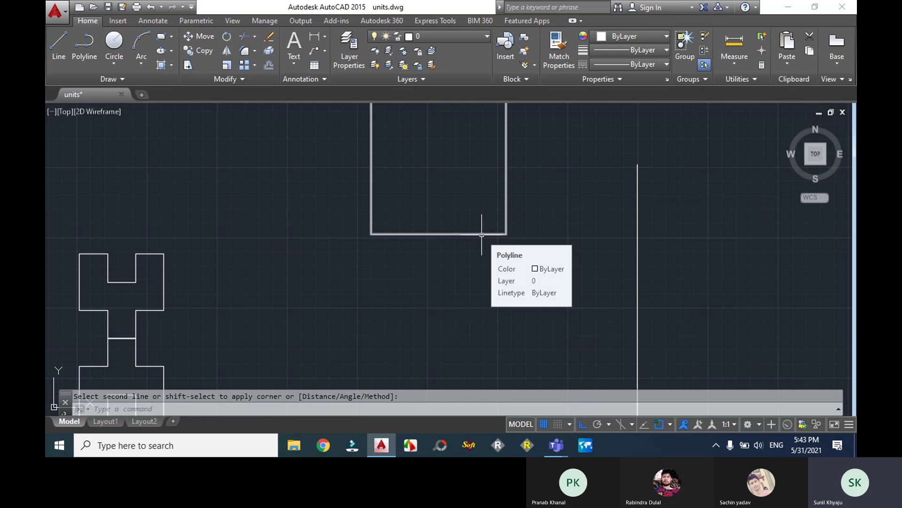
scroll(459, 202, "down", 2)
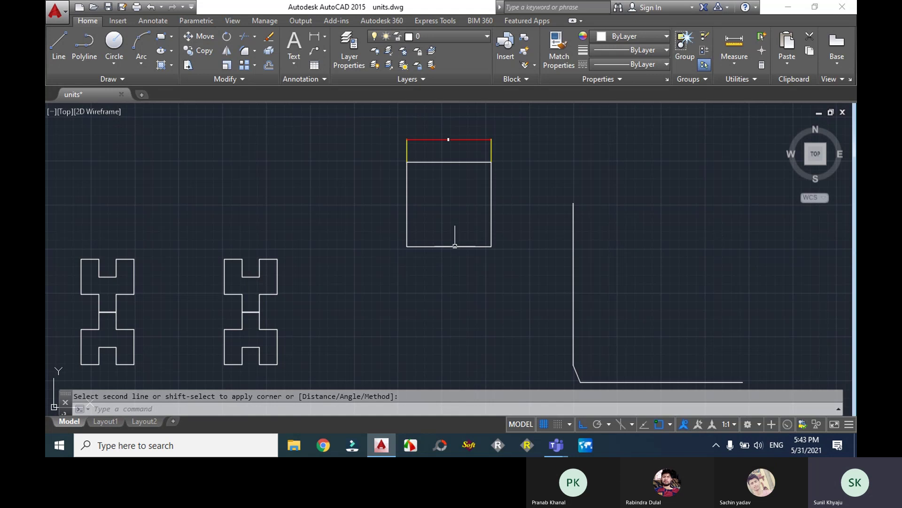
left_click(454, 246)
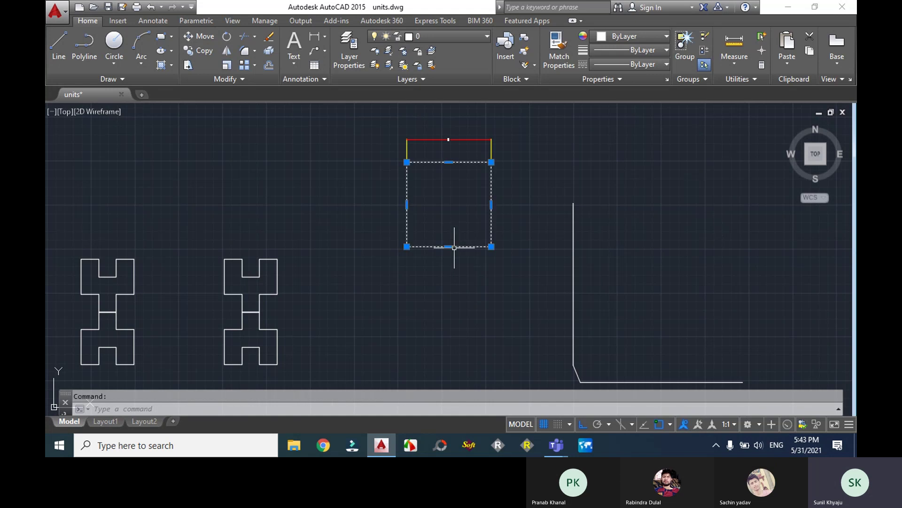
type("ex")
key("Return")
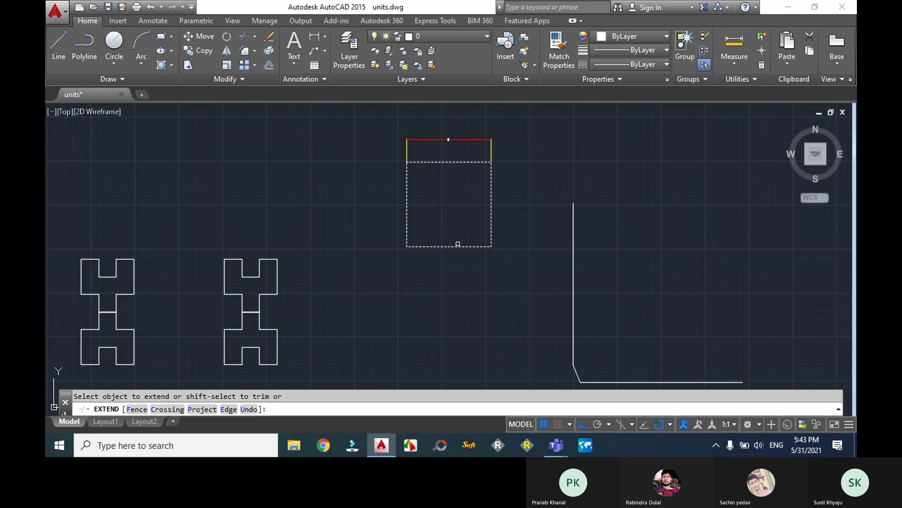
left_click(458, 244)
left_click(445, 256)
key("Return")
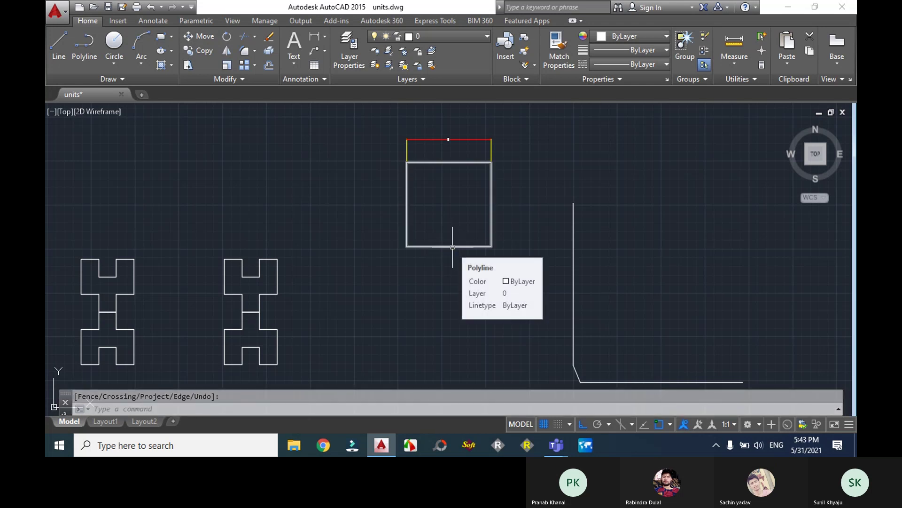
Explode the dimensioned rectangle into separate lines.
left_click(453, 247)
type("ex")
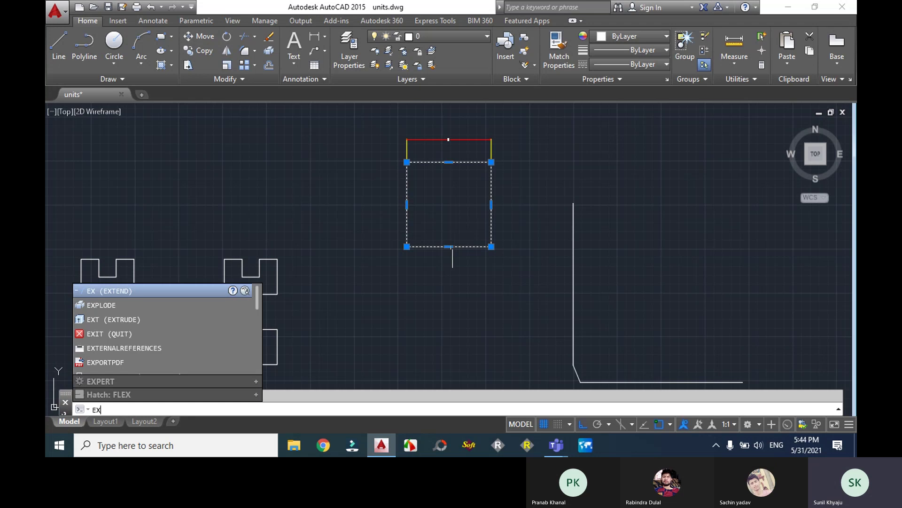
type("p")
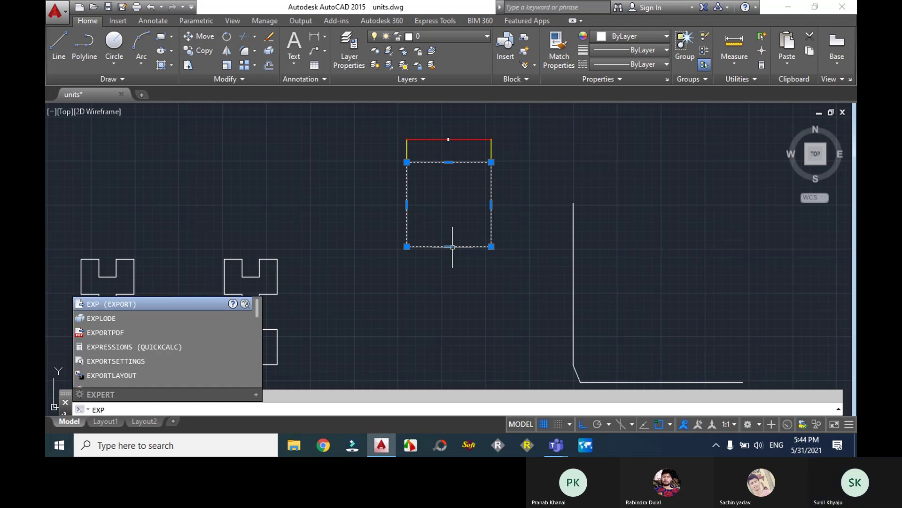
left_click(156, 319)
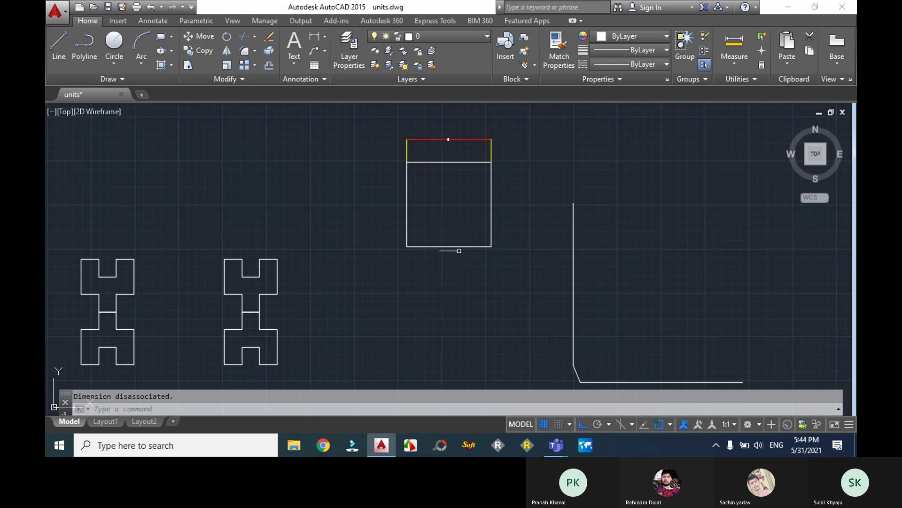
key("Escape")
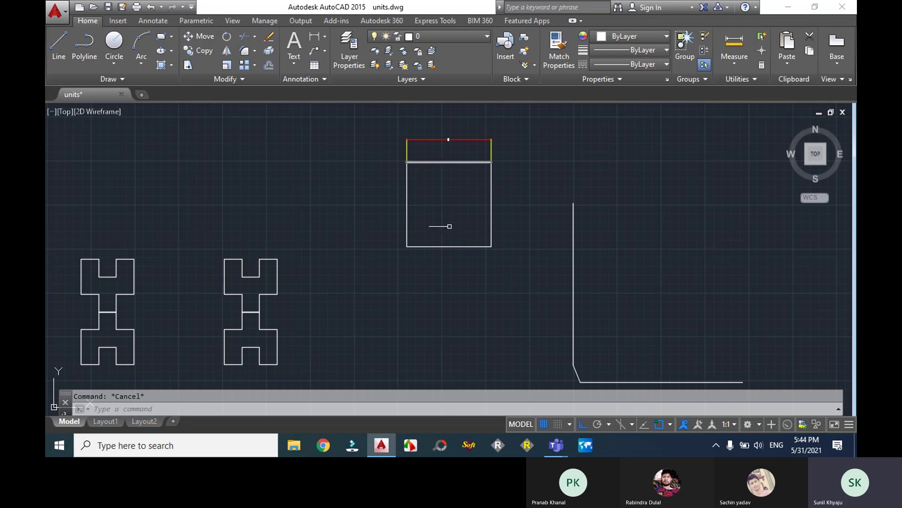
Examine the exploded rectangle's lower-left corner and compare it with the chamfered corner.
scroll(409, 250, "up", 4)
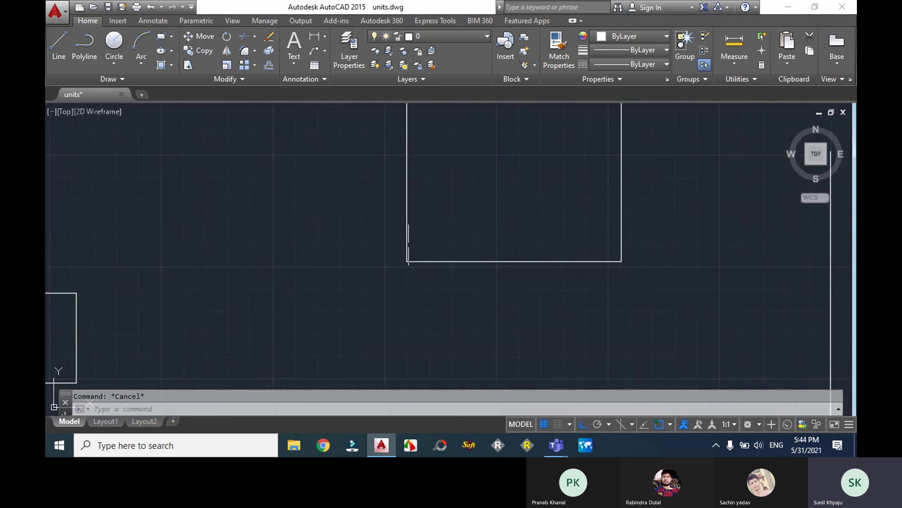
scroll(408, 251, "up", 2)
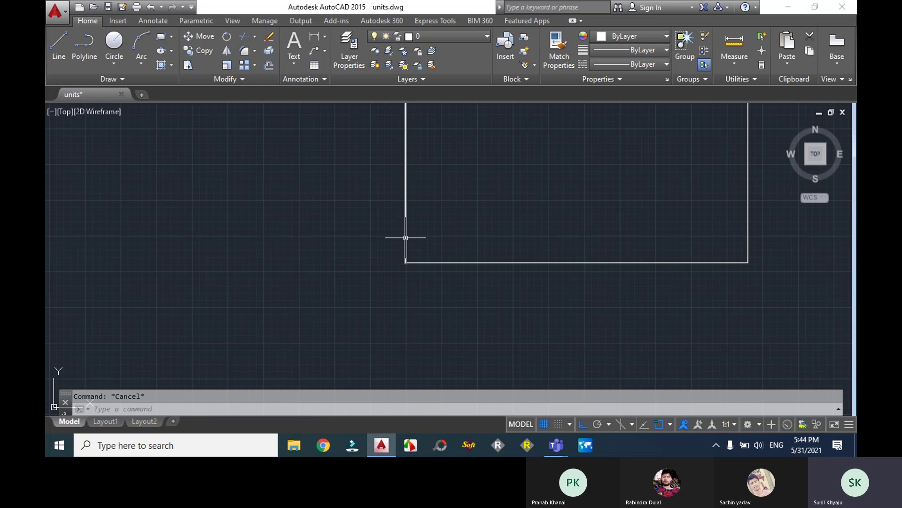
scroll(437, 261, "down", 7)
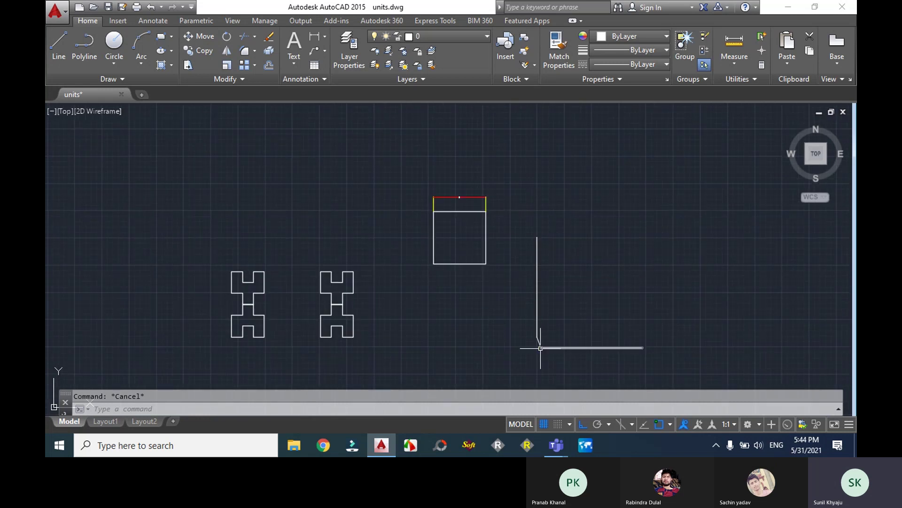
scroll(539, 346, "up", 3)
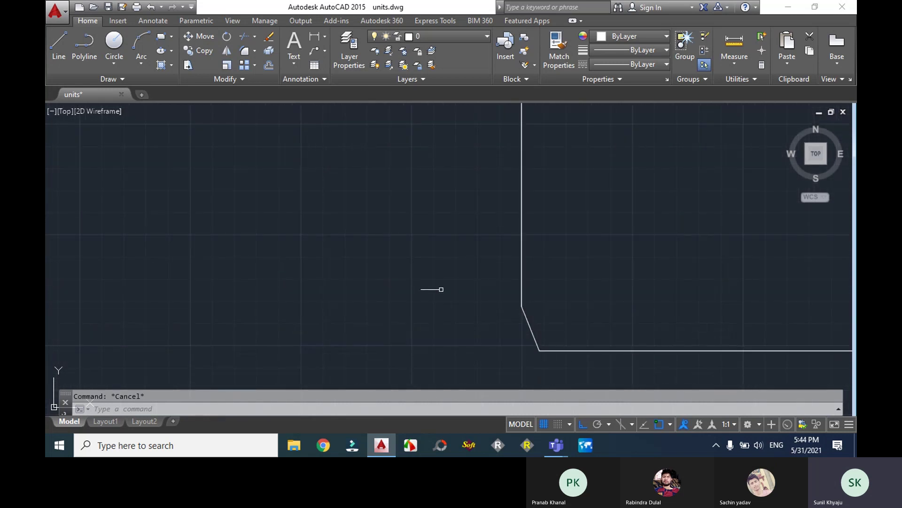
scroll(439, 296, "down", 7)
scroll(356, 214, "up", 6)
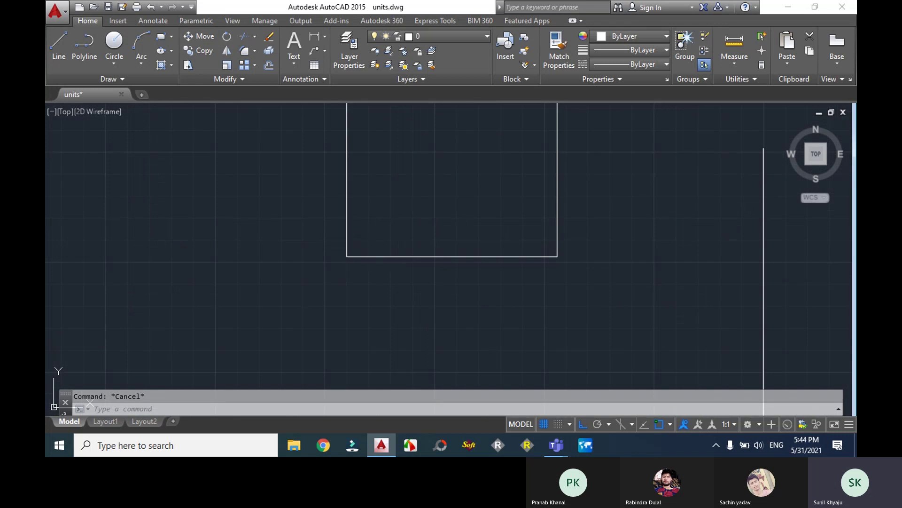
scroll(363, 265, "down", 6)
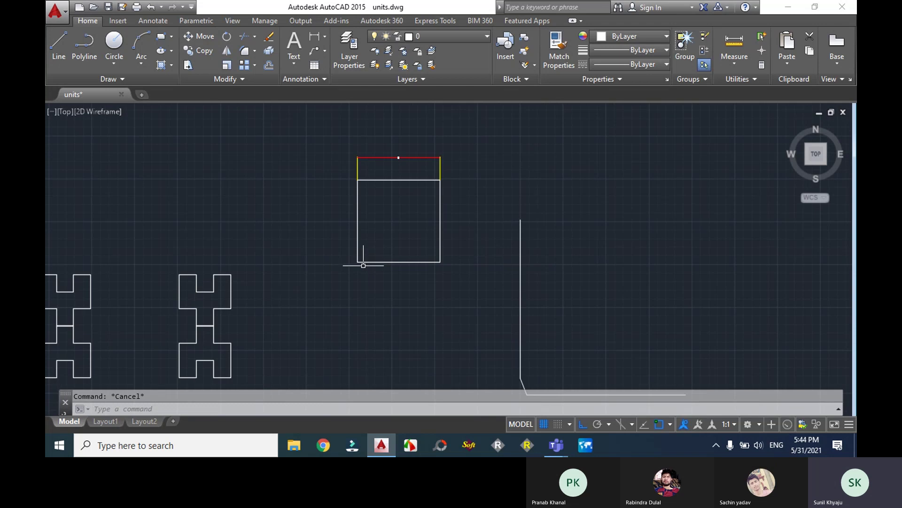
Fillet the rectangle's bottom and left lines at their shared corner using the current zero radius.
type("FI")
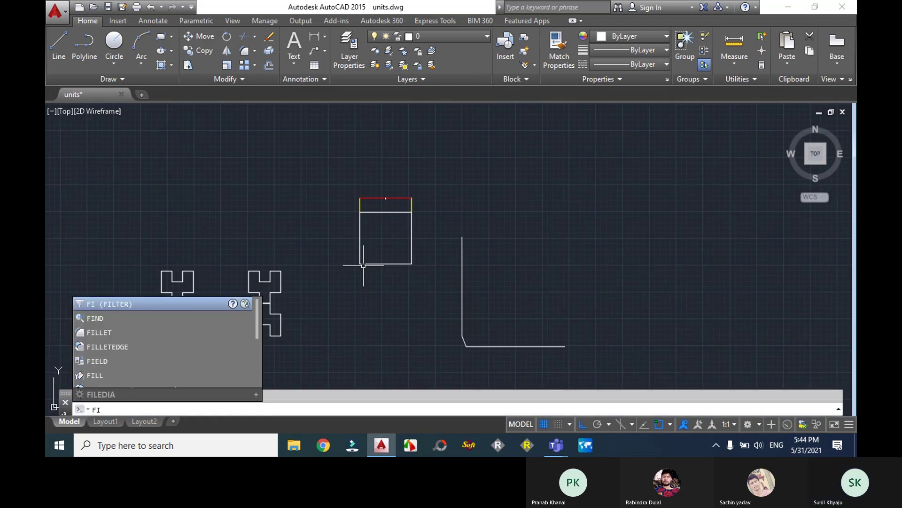
type("LLET")
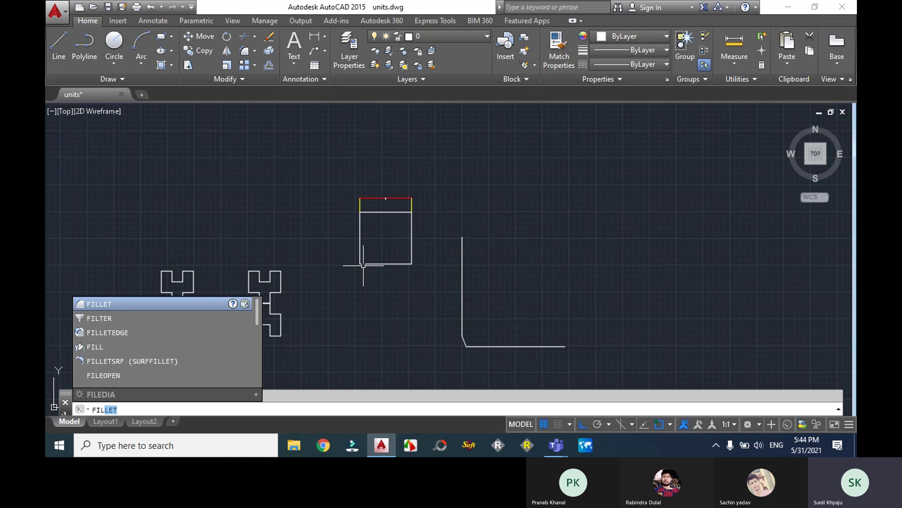
left_click(98, 303)
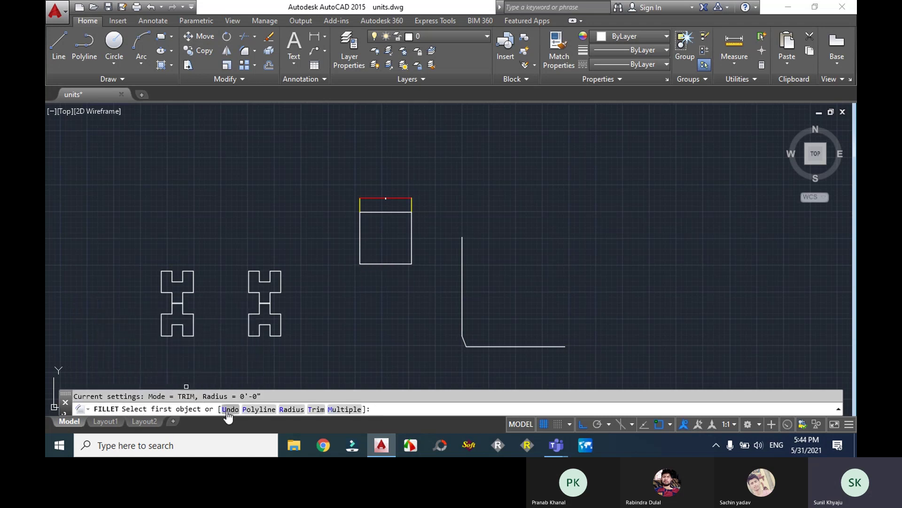
scroll(354, 296, "up", 2)
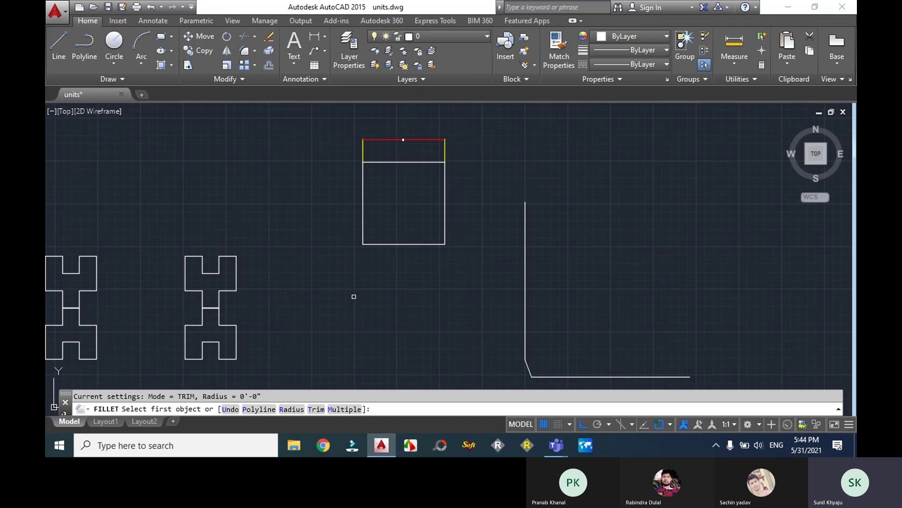
left_click(372, 244)
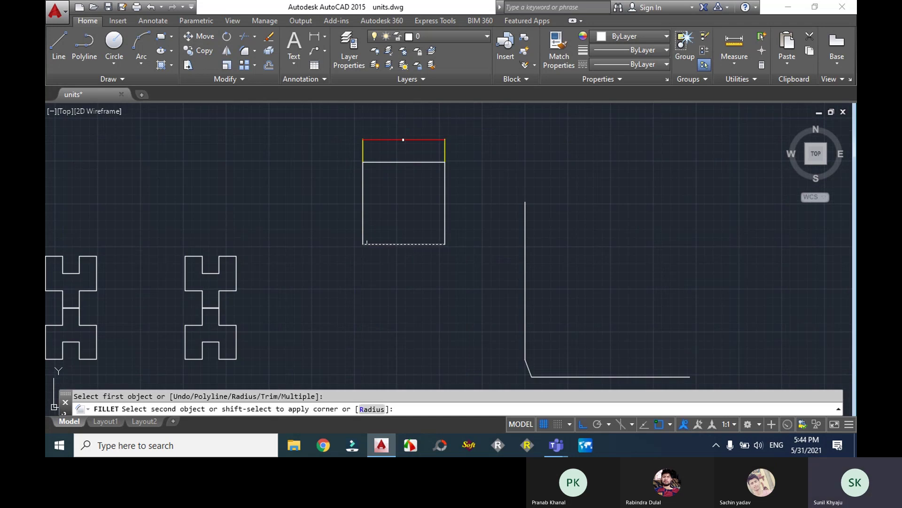
left_click(362, 234)
Examine the rectangle's lower-left corner up close to check the effect of the zero-radius fillet.
scroll(357, 232, "up", 6)
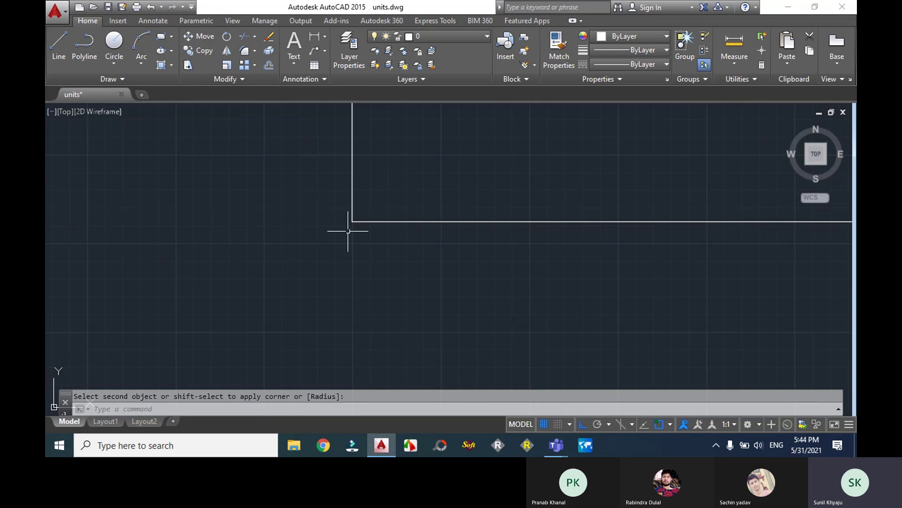
scroll(348, 231, "up", 5)
scroll(360, 205, "up", 5)
scroll(353, 175, "up", 5)
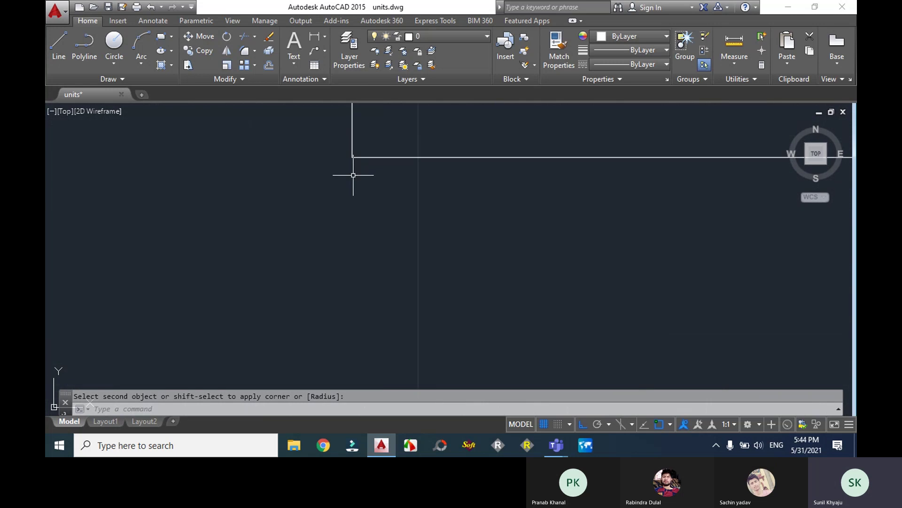
scroll(357, 172, "up", 6)
scroll(357, 174, "down", 5)
scroll(357, 179, "down", 5)
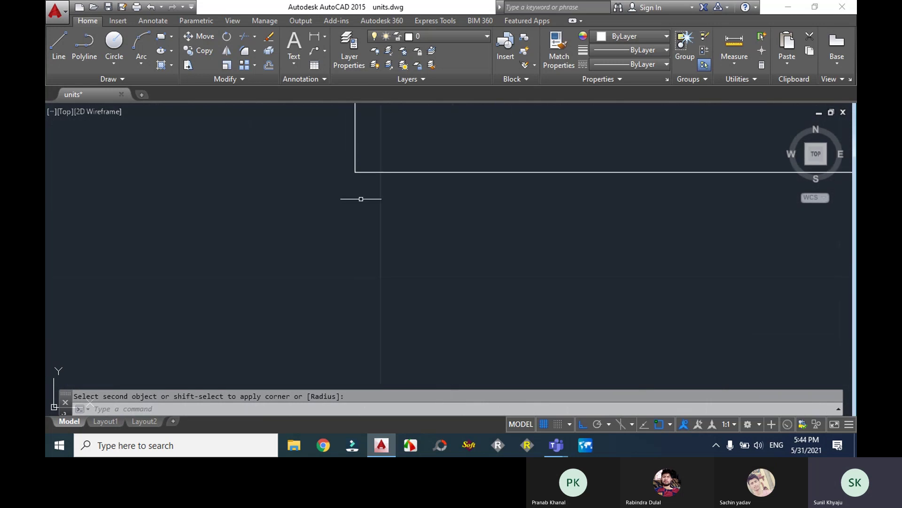
scroll(361, 199, "down", 2)
scroll(364, 200, "down", 2)
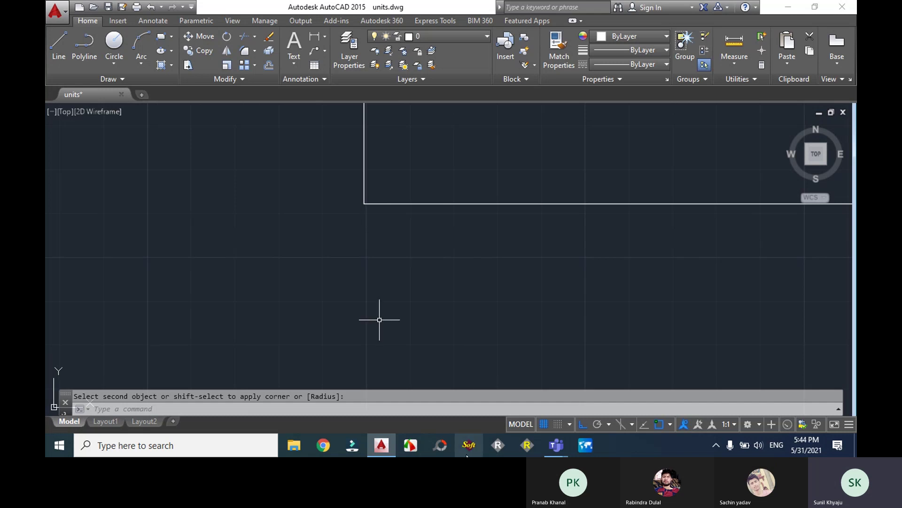
key("Escape")
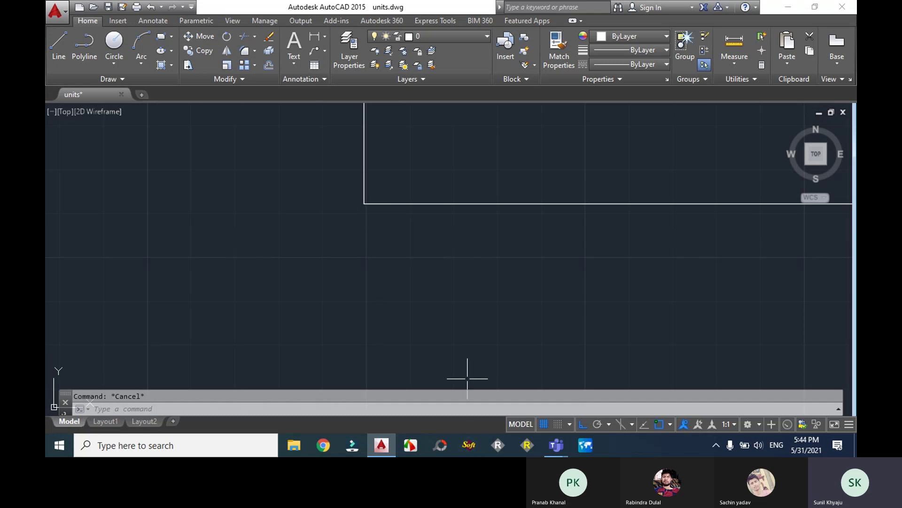
Fillet the rectangle's lower-left corner between the bottom and left lines with a radius of 12 inches.
scroll(443, 256, "down", 3)
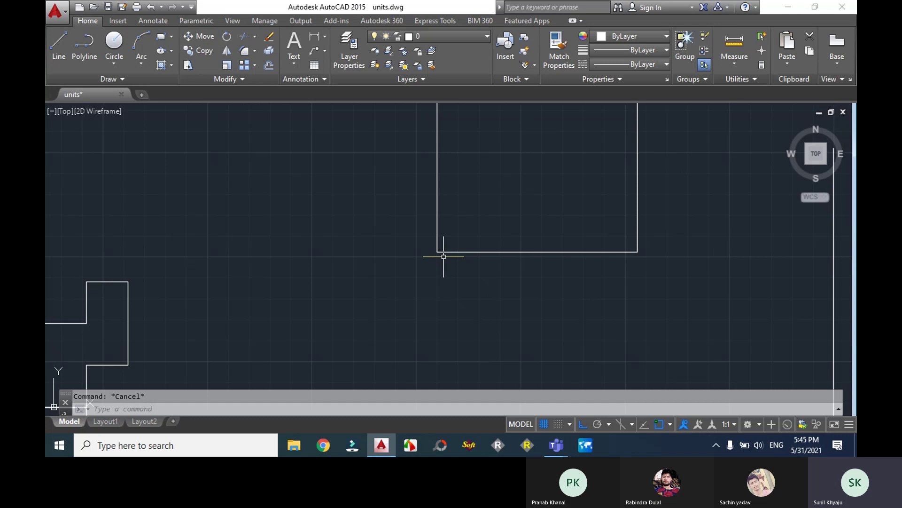
type("FILLET")
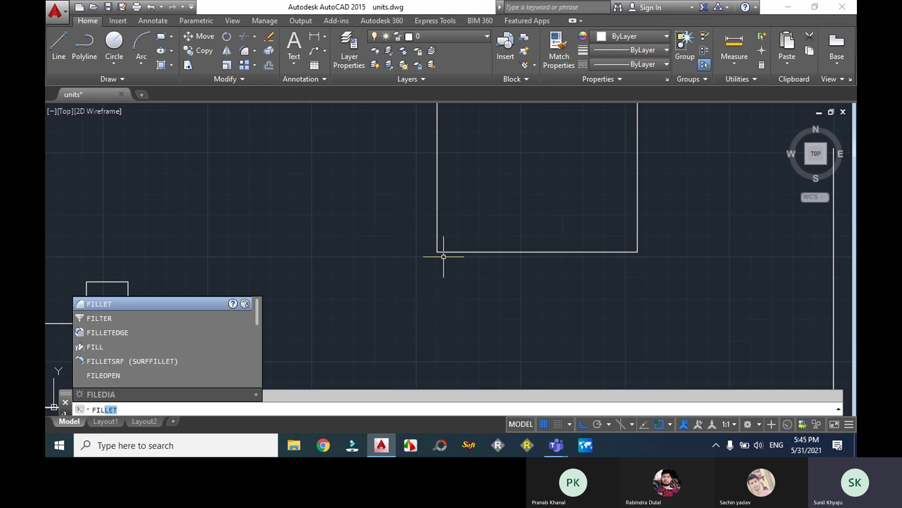
key("Return")
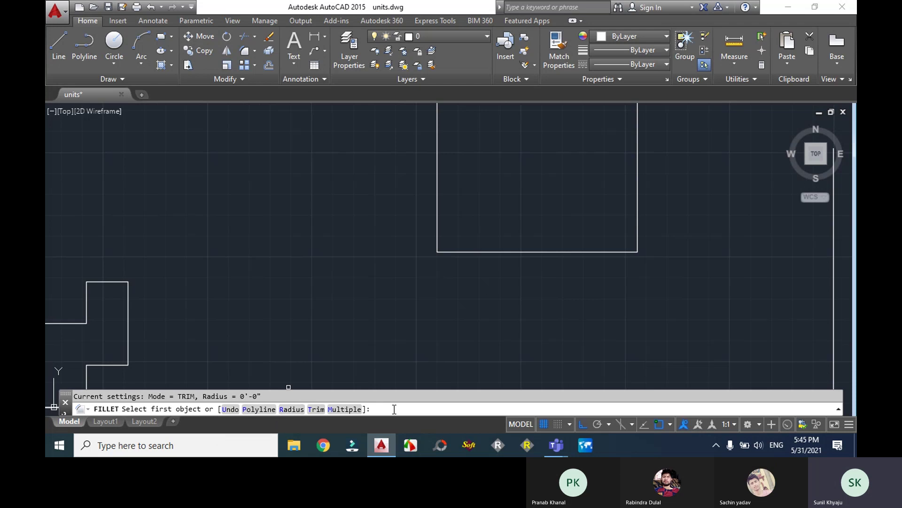
type("r")
key("Return")
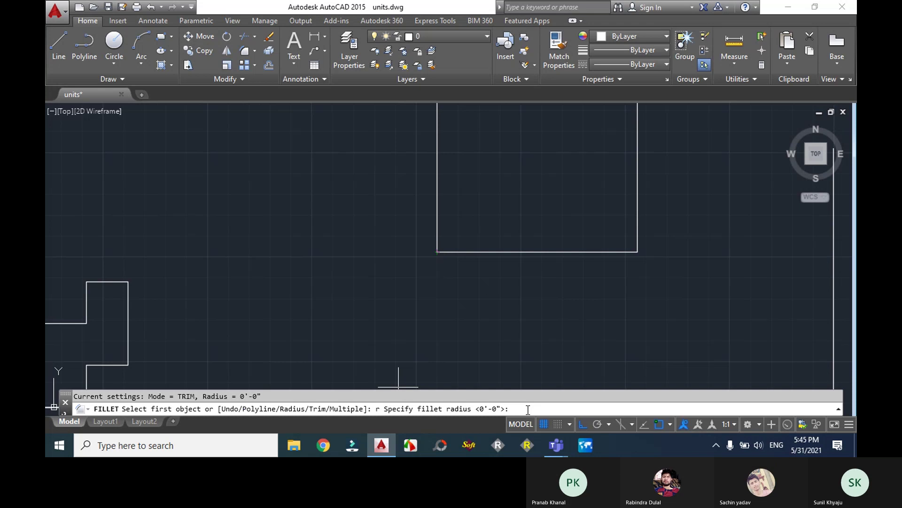
type("12")
key("Return")
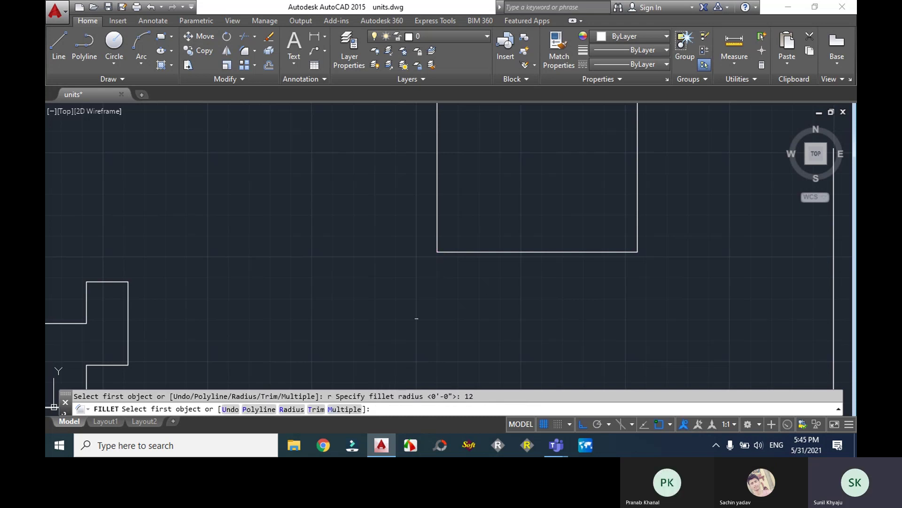
left_click(462, 253)
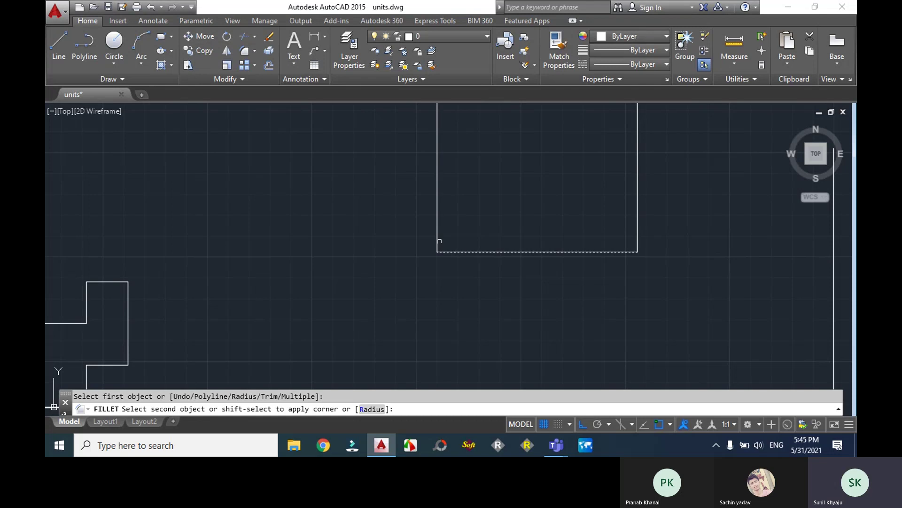
left_click(436, 224)
scroll(437, 221, "down", 6)
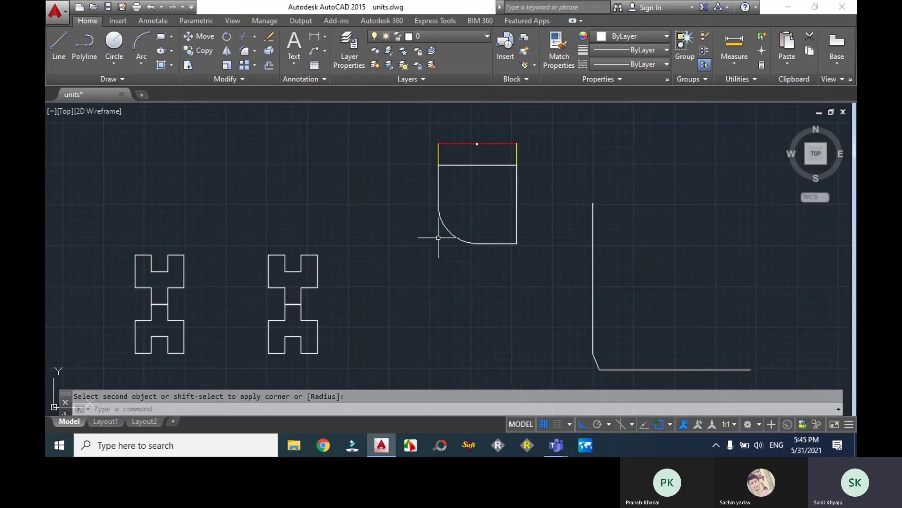
Fillet the rectangle's lower-right corner with a 6-inch radius, using the Multiple option.
scroll(439, 214, "up", 2)
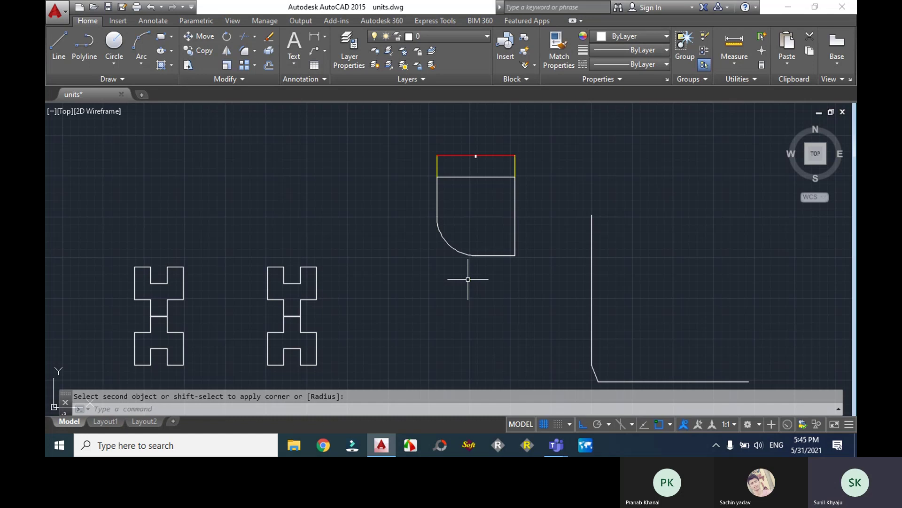
type("FIL")
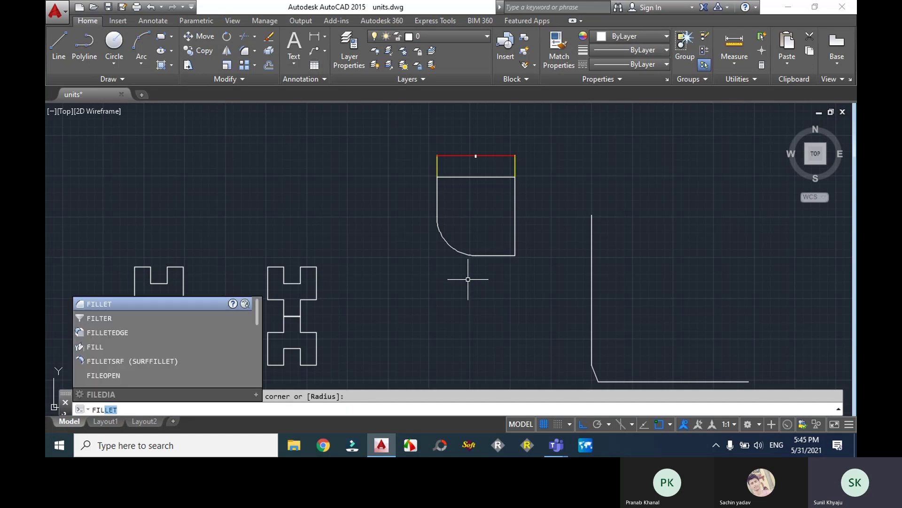
key("Return")
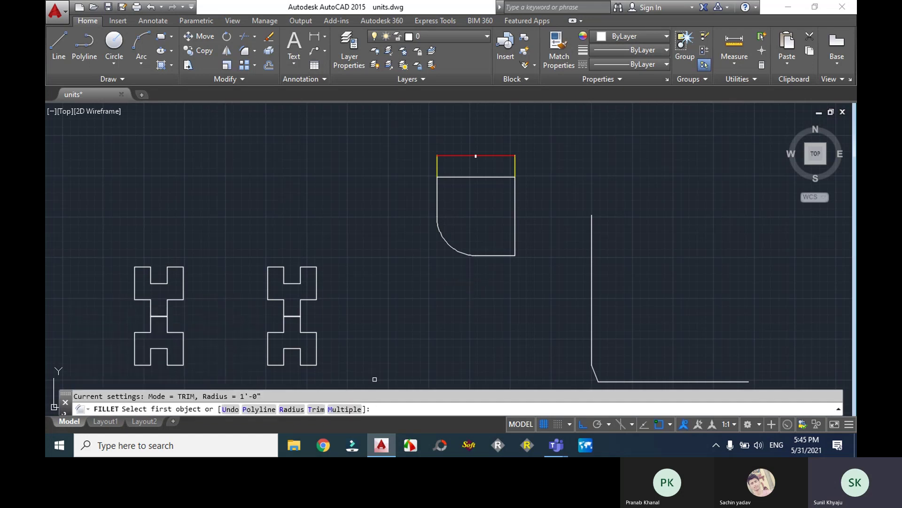
type("r")
key("Return")
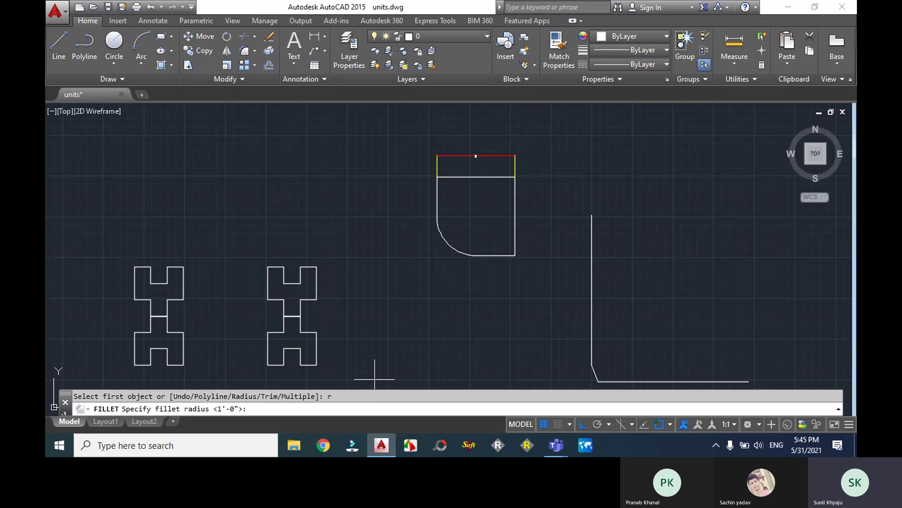
type("6")
key("Return")
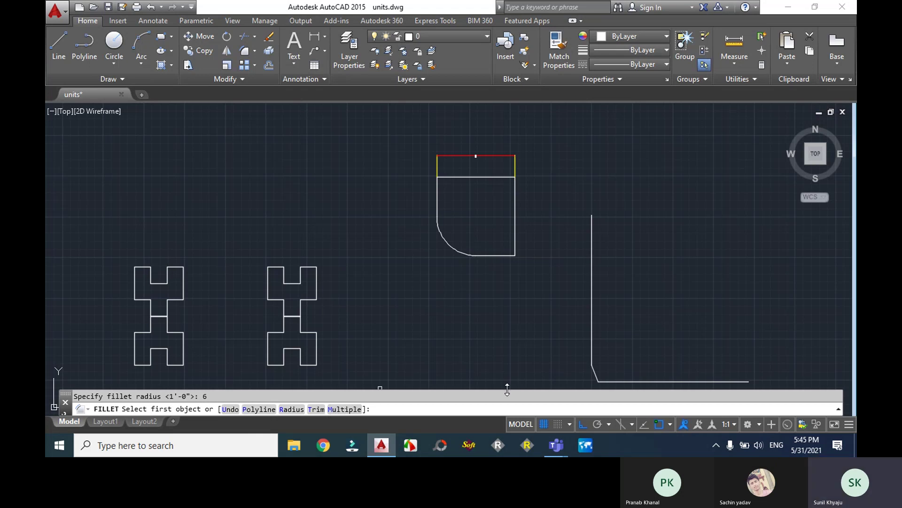
key("Return")
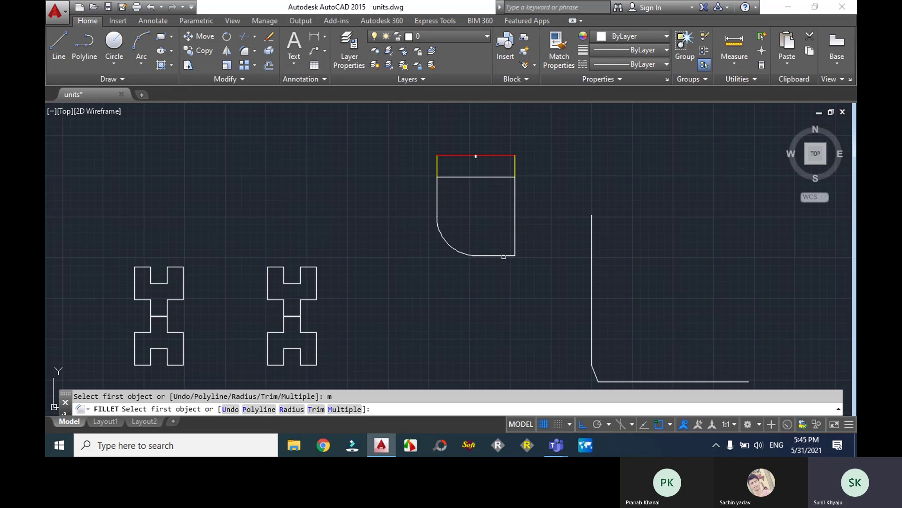
left_click(504, 256)
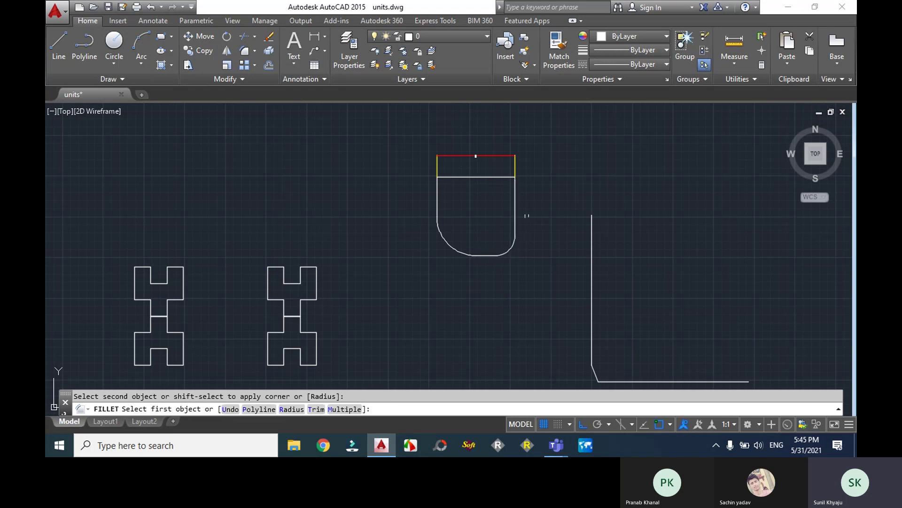
Fillet the rectangle's upper-right and upper-left corners with the same radius and end the Fillet command.
left_click(515, 195)
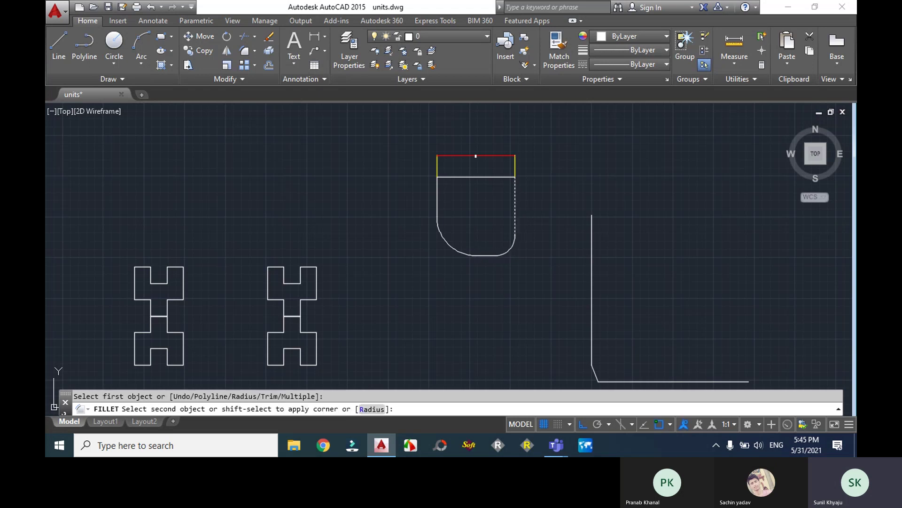
left_click(496, 179)
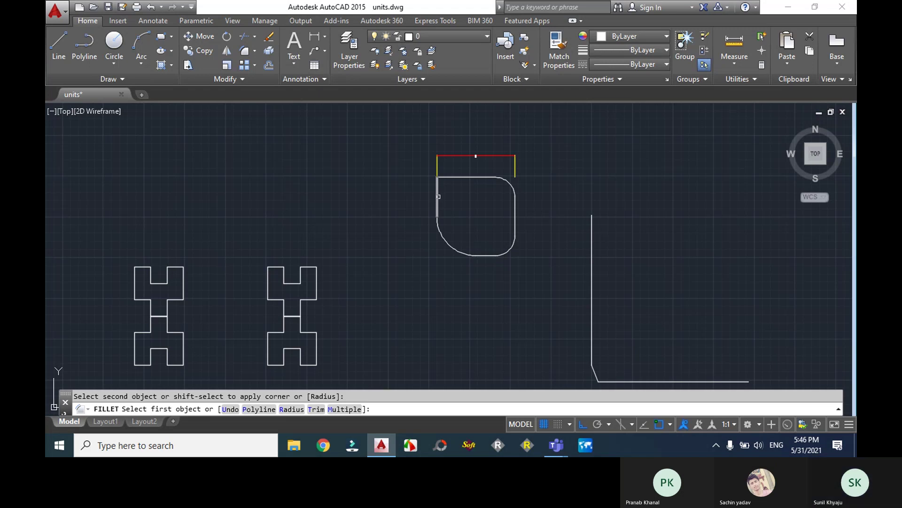
left_click(436, 197)
left_click(450, 179)
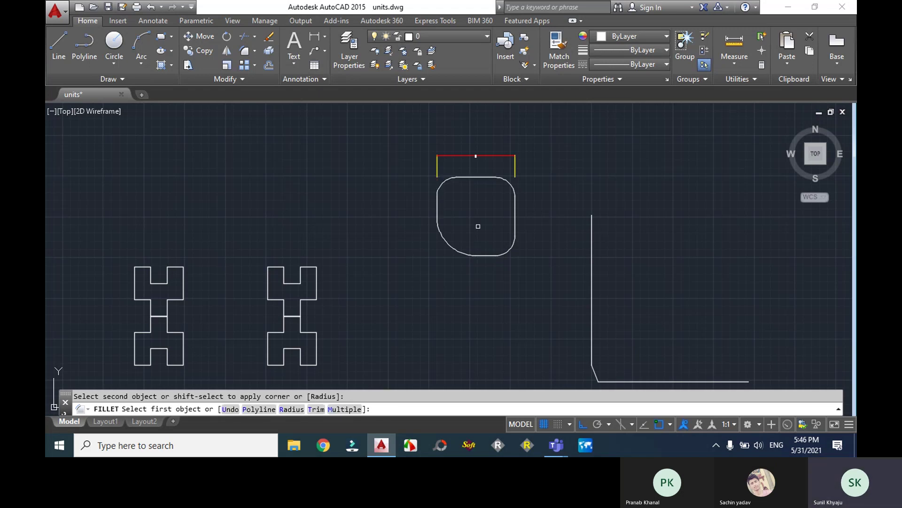
scroll(478, 226, "down", 2)
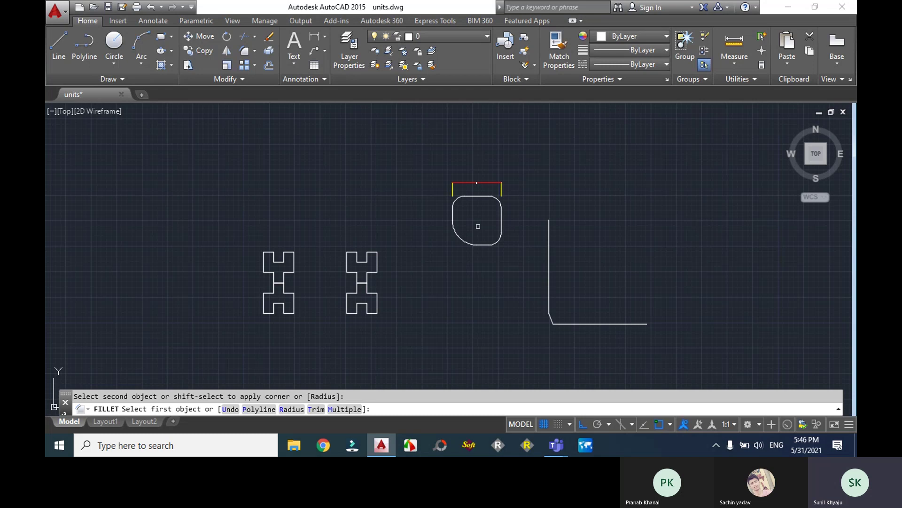
scroll(478, 226, "down", 2)
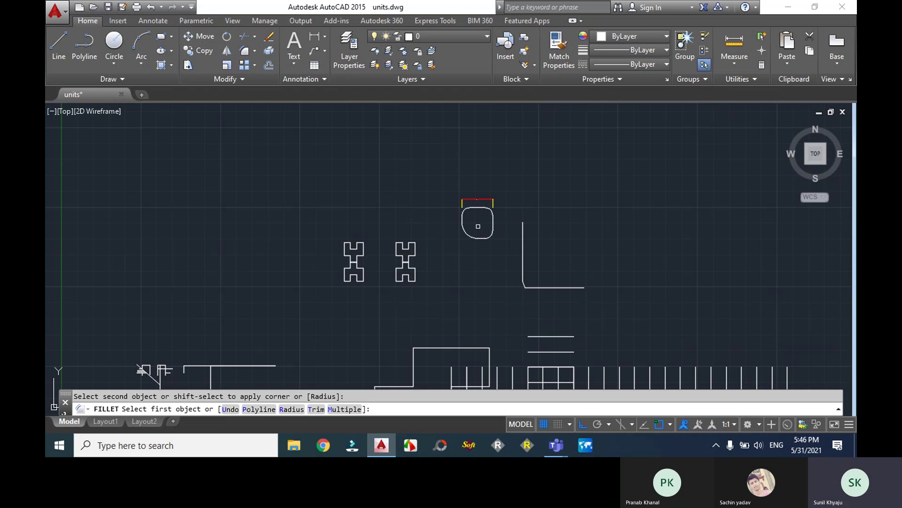
scroll(487, 264, "down", 5)
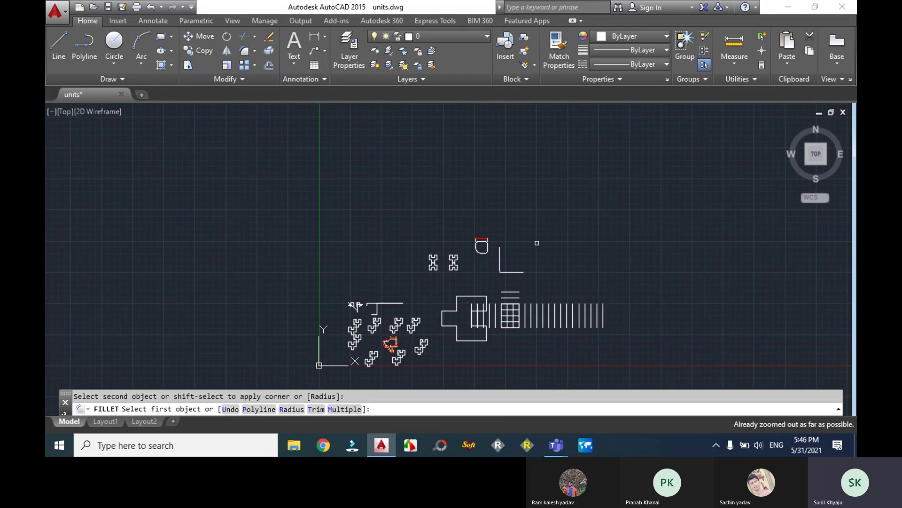
key("Escape")
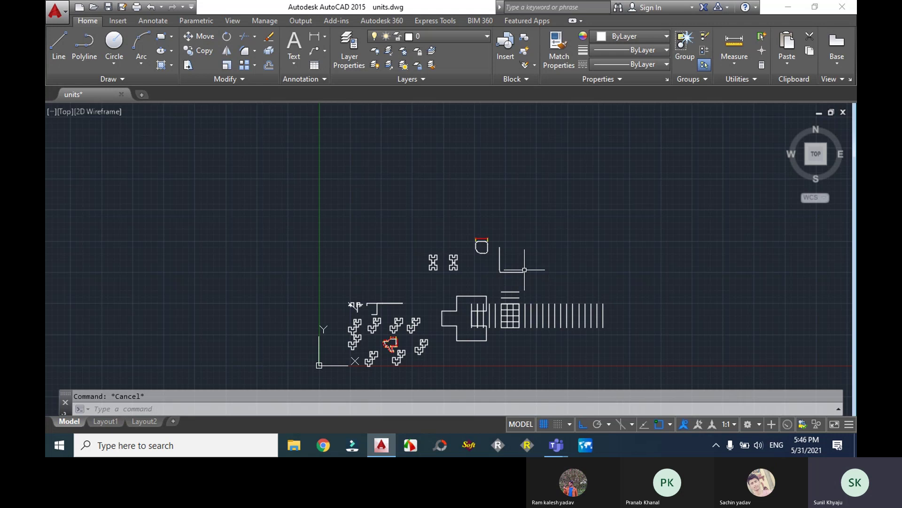
Draw a rectangle 12 inches long and 12 inches wide in the empty area above the existing drawings.
type("rec")
key("Return")
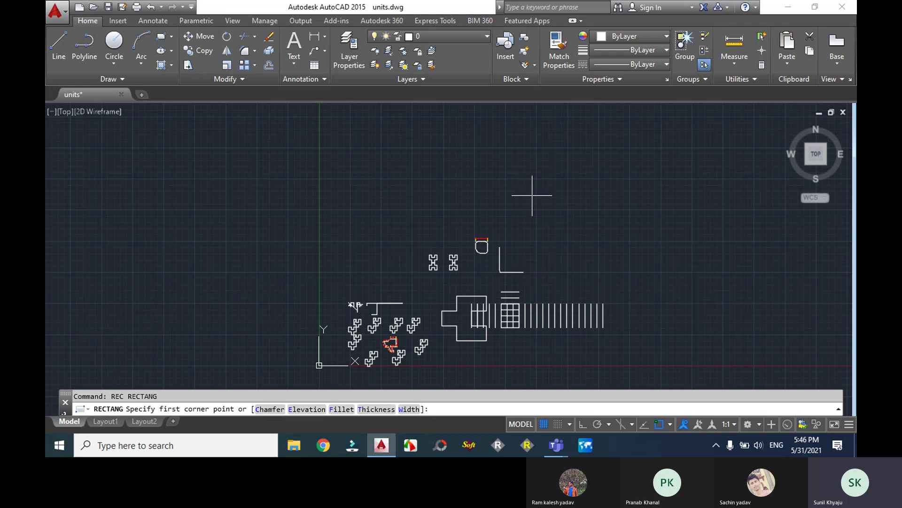
left_click(534, 178)
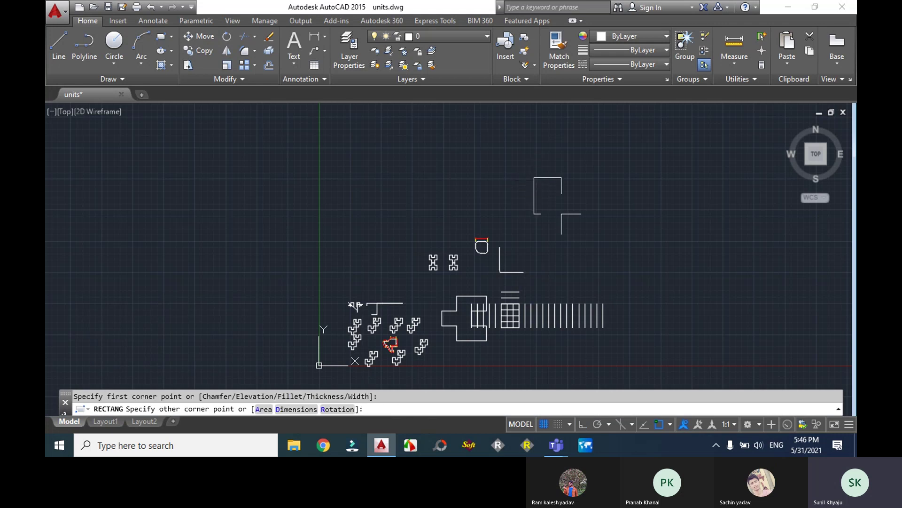
type("d")
key("Return")
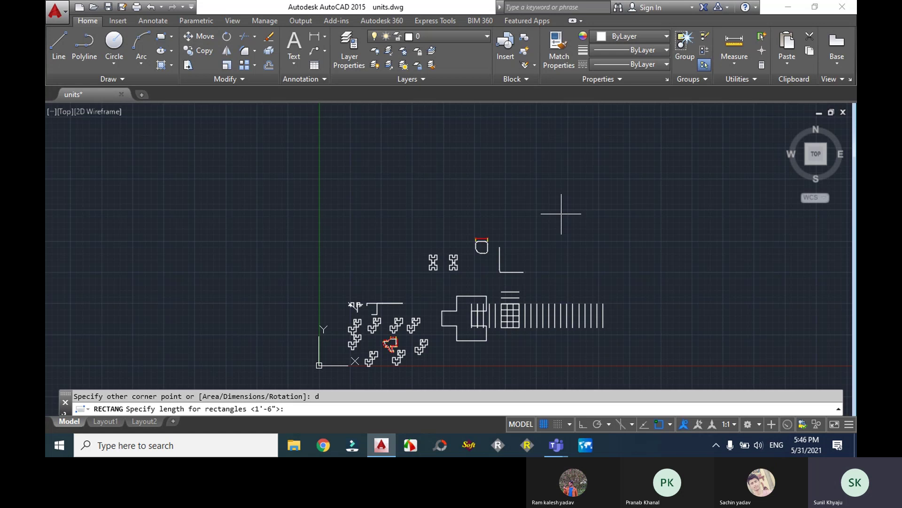
type("12")
key("Return")
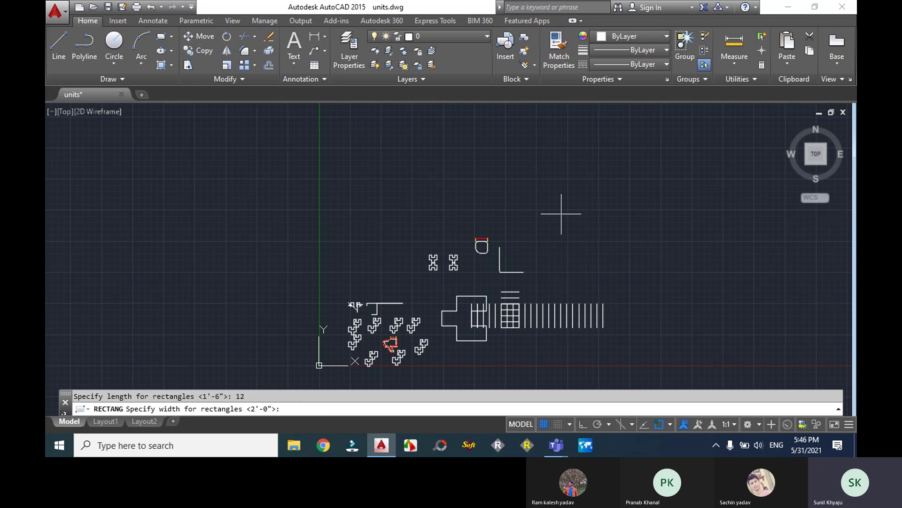
type("12")
key("Return")
scroll(533, 181, "up", 6)
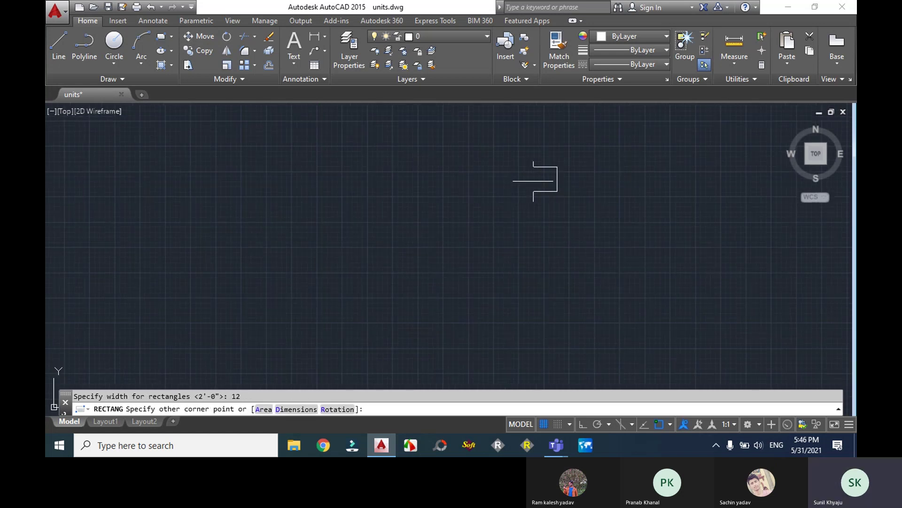
middle_click_drag(586, 221, 518, 273)
left_click(493, 266)
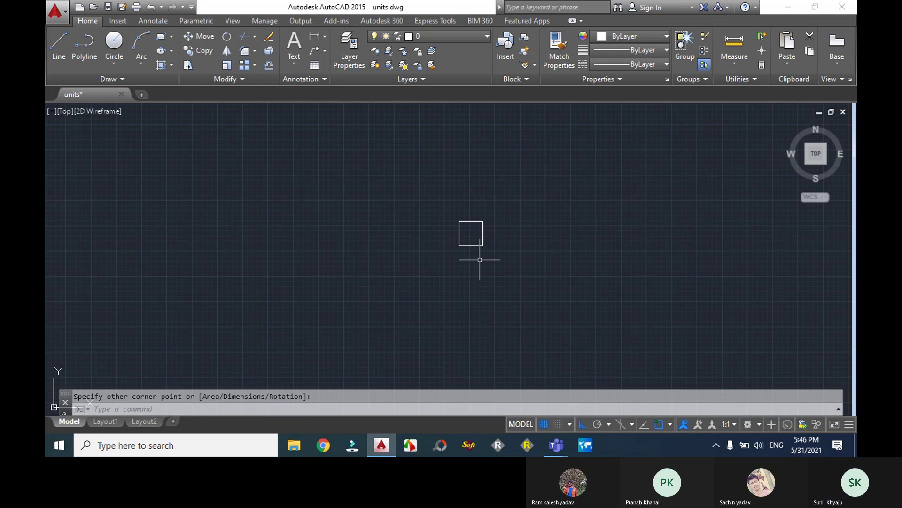
Draw a vertical line from the midpoint of the square's top edge down through the square and beyond its bottom edge.
scroll(493, 266, "down", 5)
scroll(476, 250, "up", 5)
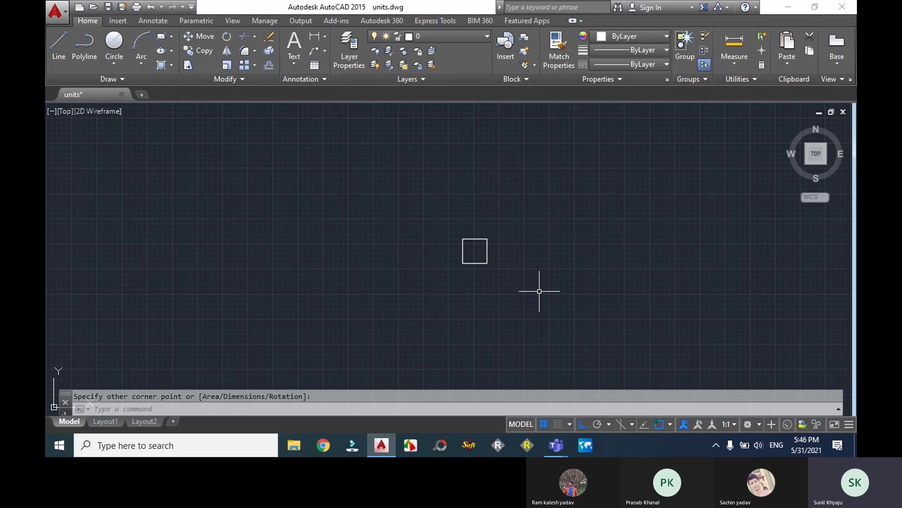
type("l")
key("Return")
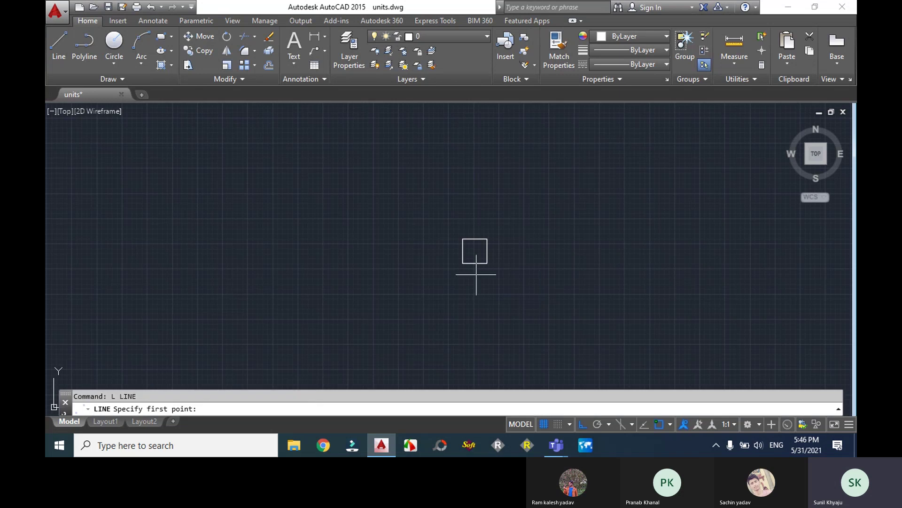
left_click(476, 239)
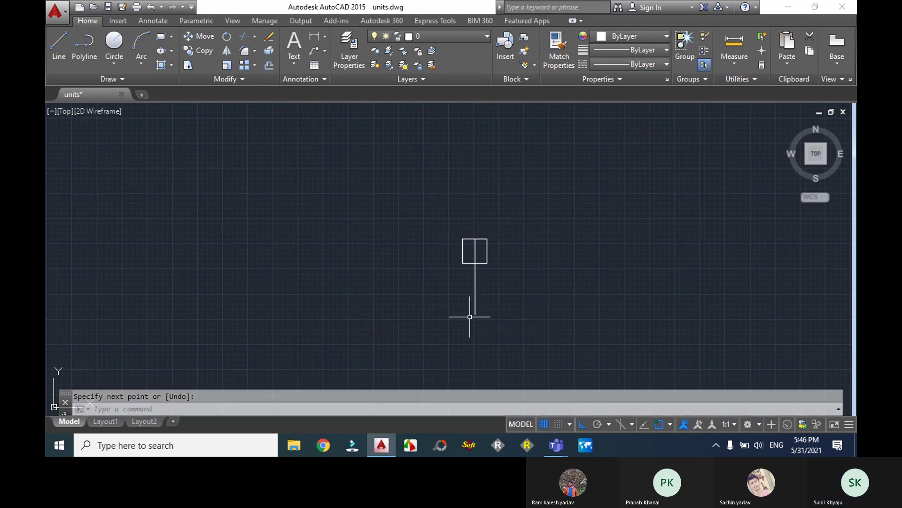
type("1")
key("Return")
key("Return")
Draw a horizontal line from the midpoint of the square's left edge through the square and beyond its right edge.
key("Return")
left_click(462, 252)
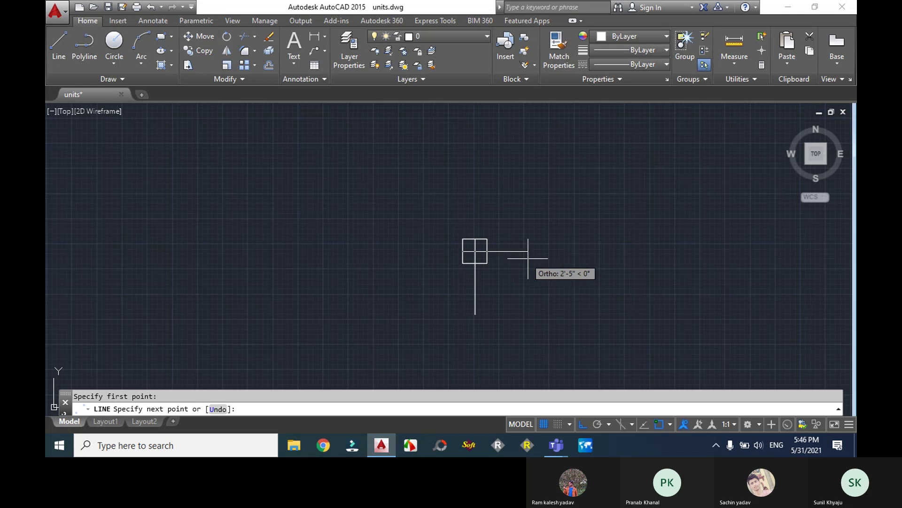
left_click(531, 252)
key("Return")
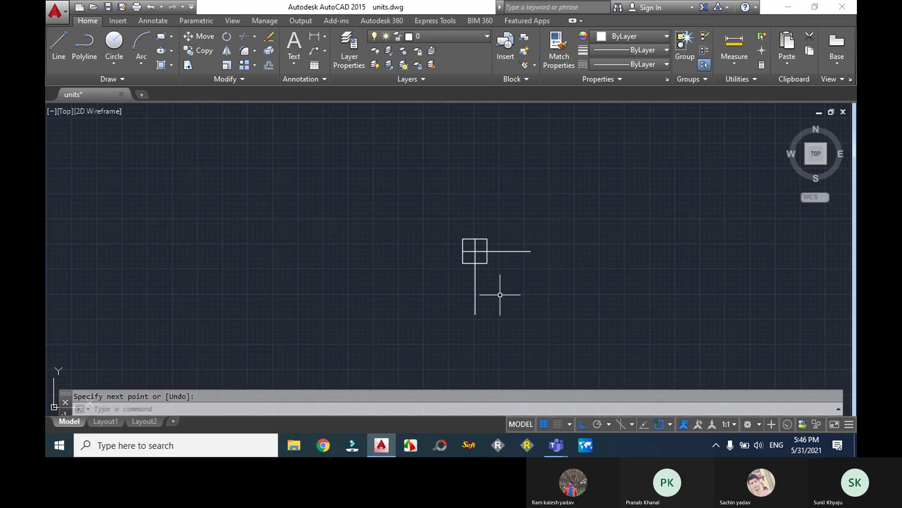
Draw a 12' line rightward from the crossing point inside the square and continue it with a shorter segment in the same direction.
type("l")
key("Return")
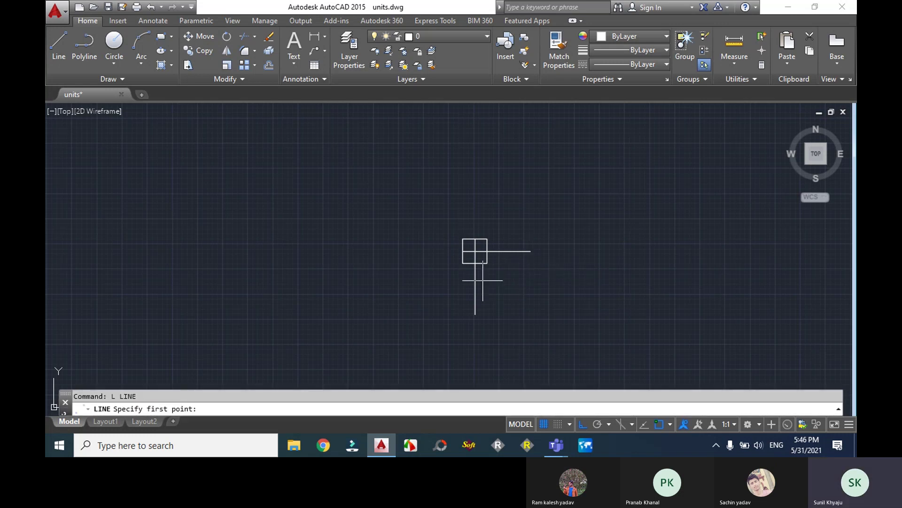
left_click(475, 252)
scroll(741, 262, "down", 3)
middle_click_drag(741, 262, 473, 263)
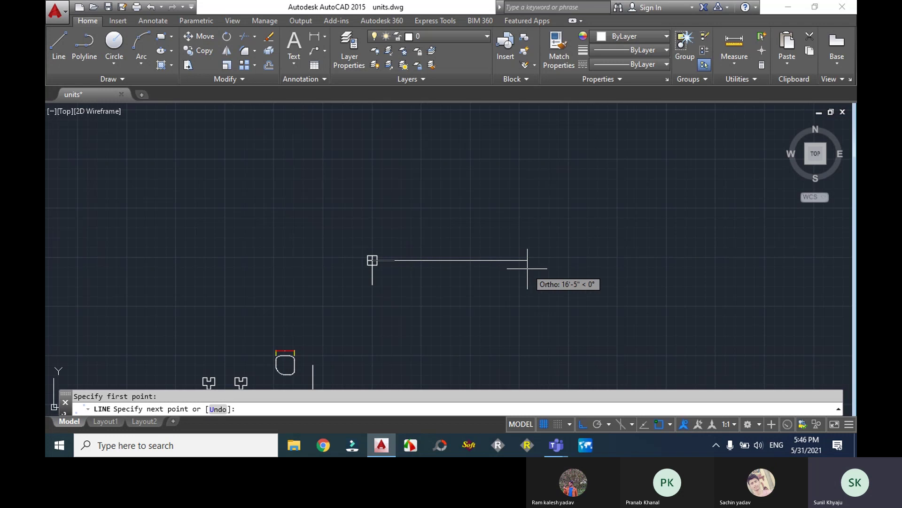
type("12'")
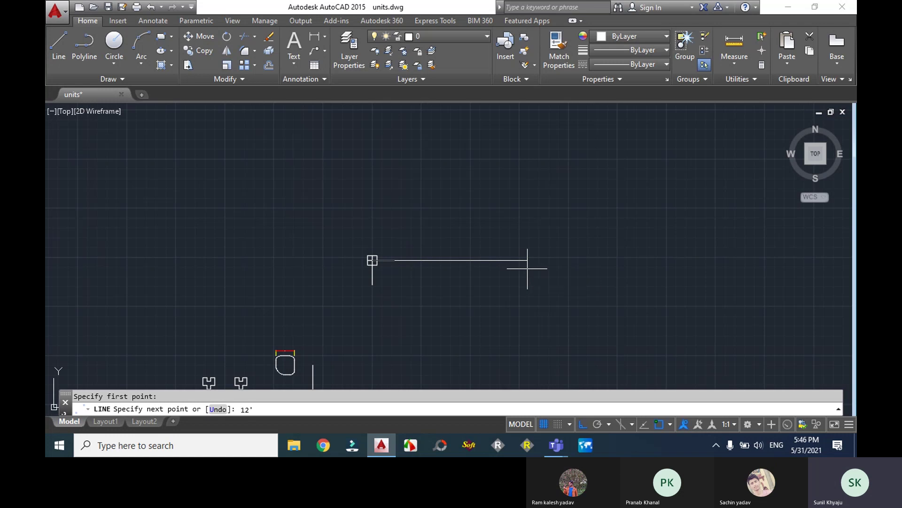
key("Return")
left_click(528, 260)
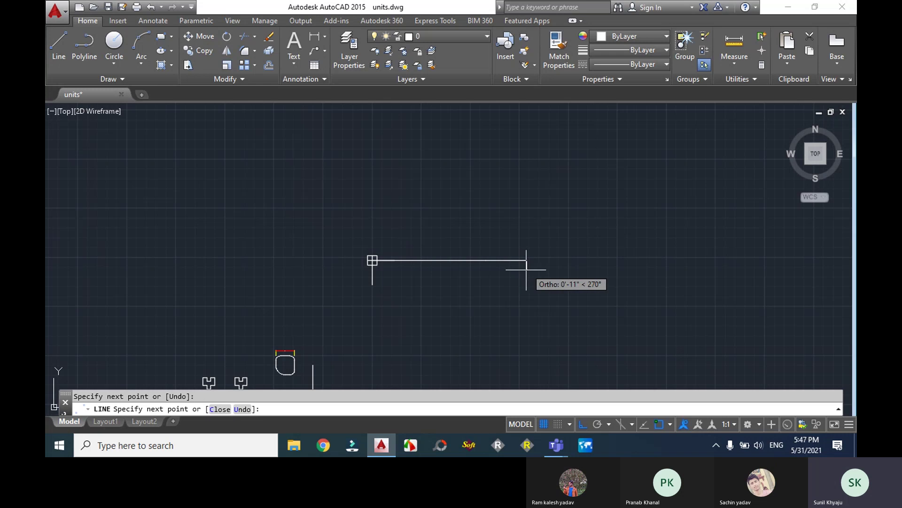
key("Escape")
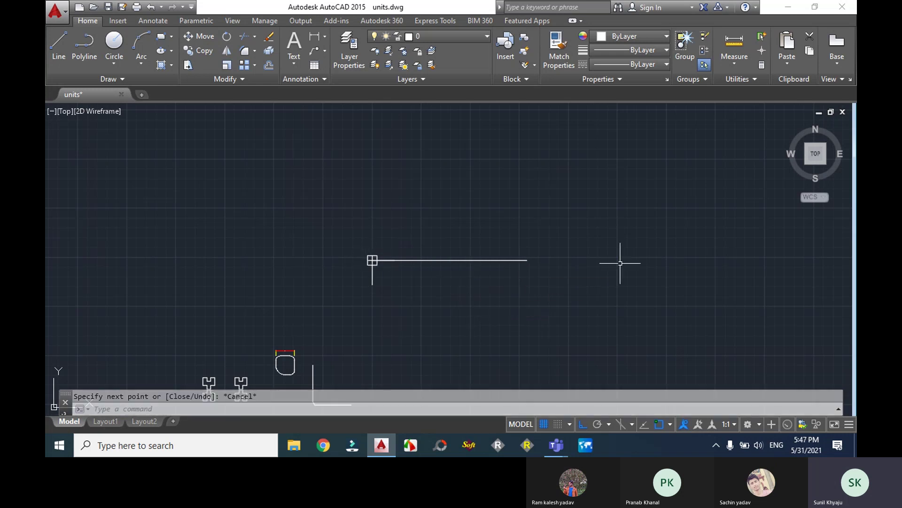
Try erasing the square together with the short segment at the long line's right end, and undo the erasure.
scroll(660, 227, "down", 3)
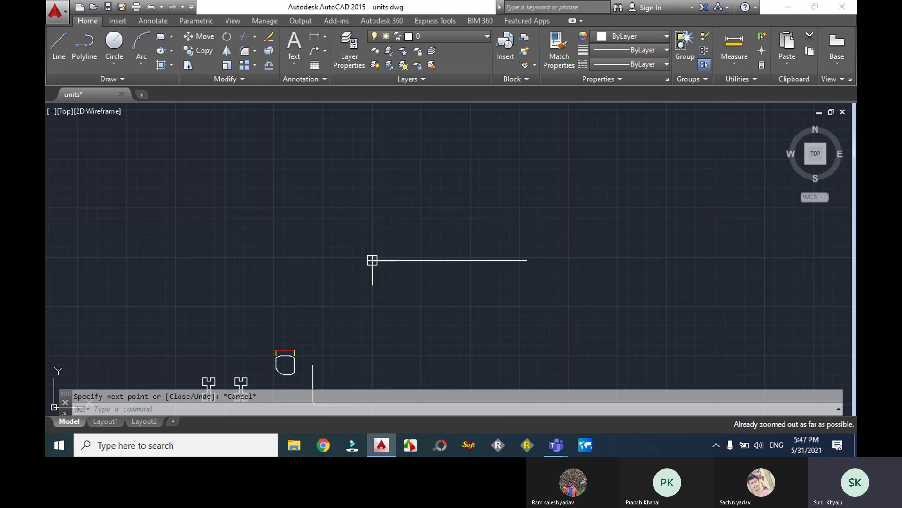
mouse_move(546, 268)
middle_mouse_down()
mouse_move(504, 285)
mouse_move(440, 284)
middle_mouse_up()
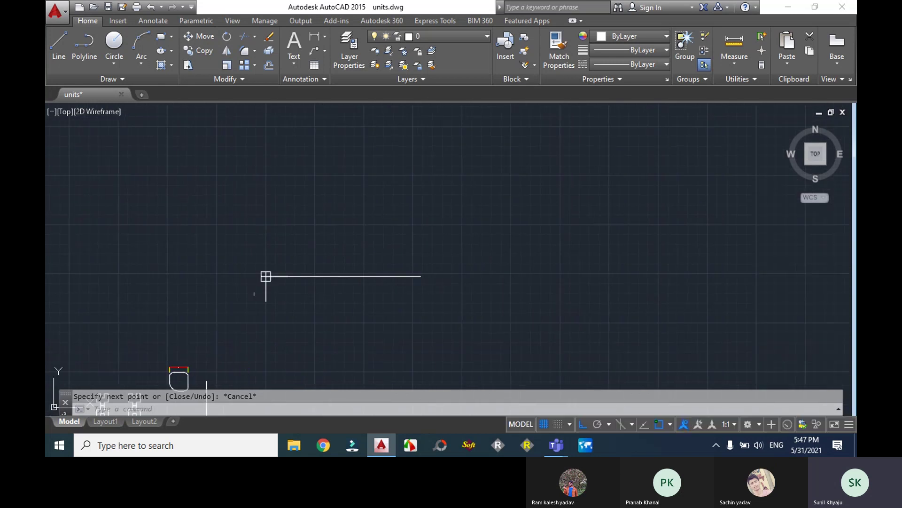
left_click(266, 276)
mouse_move(268, 276)
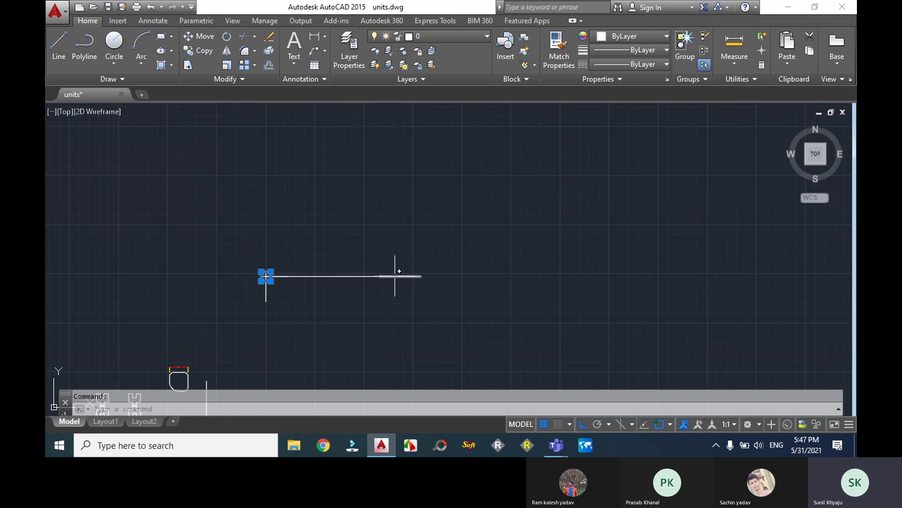
left_click(395, 277)
key("Delete")
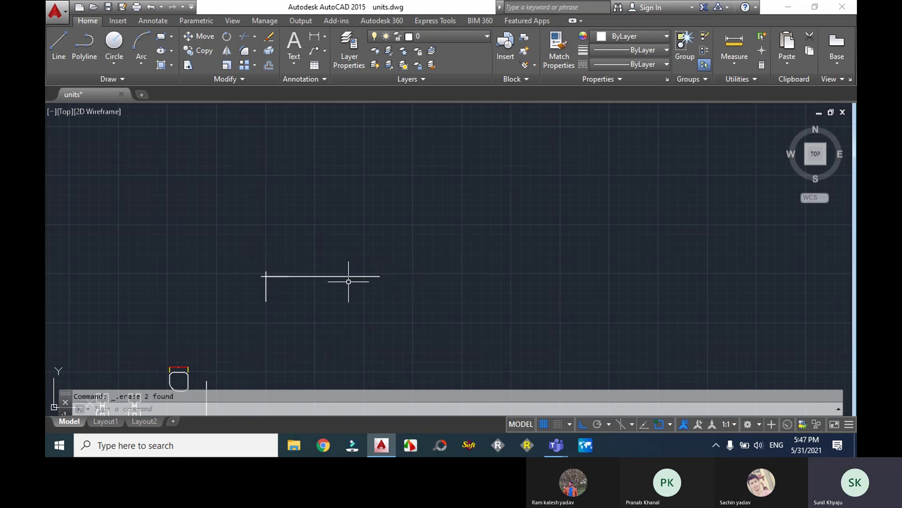
key("ctrl+z")
left_click(413, 277)
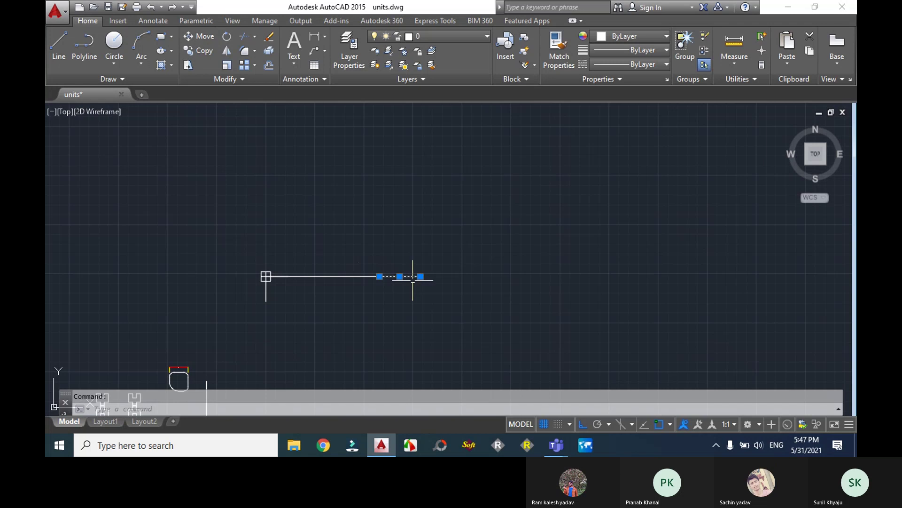
key("Escape")
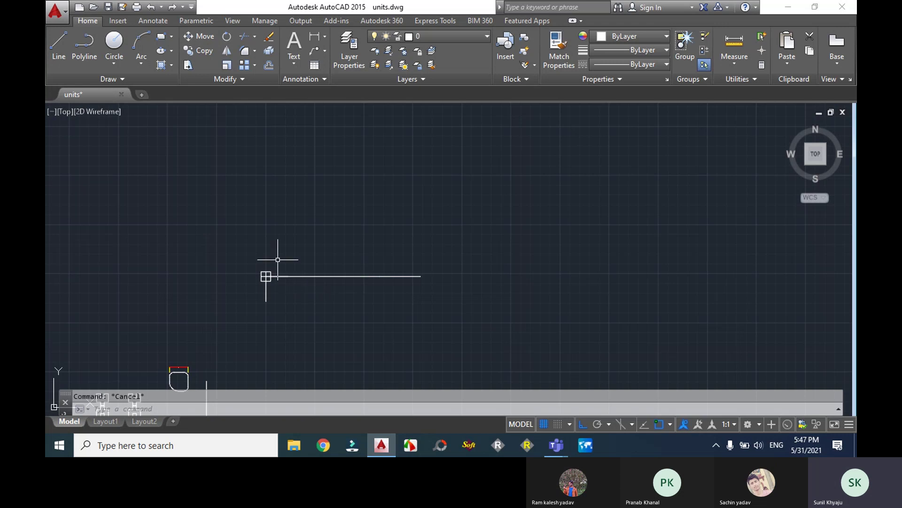
Start a rectangular array of the 12-inch square at the long line's left end.
type("AR")
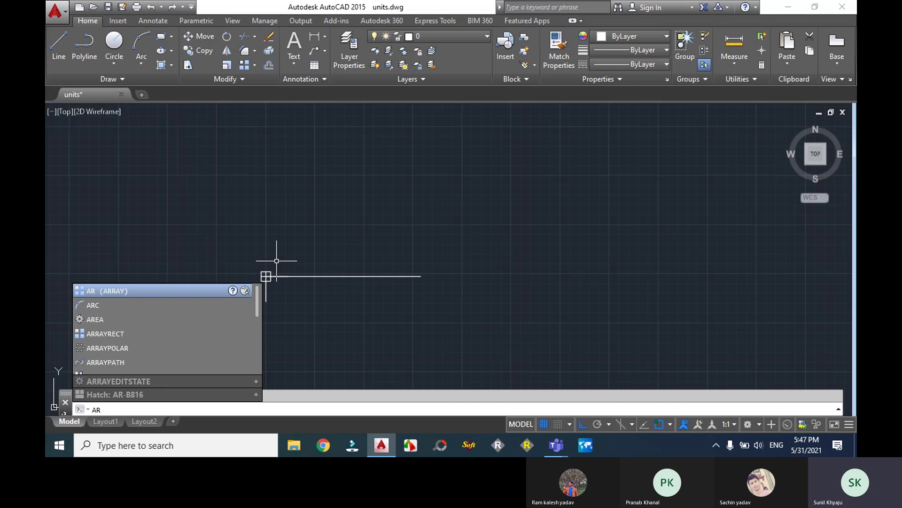
key("Return")
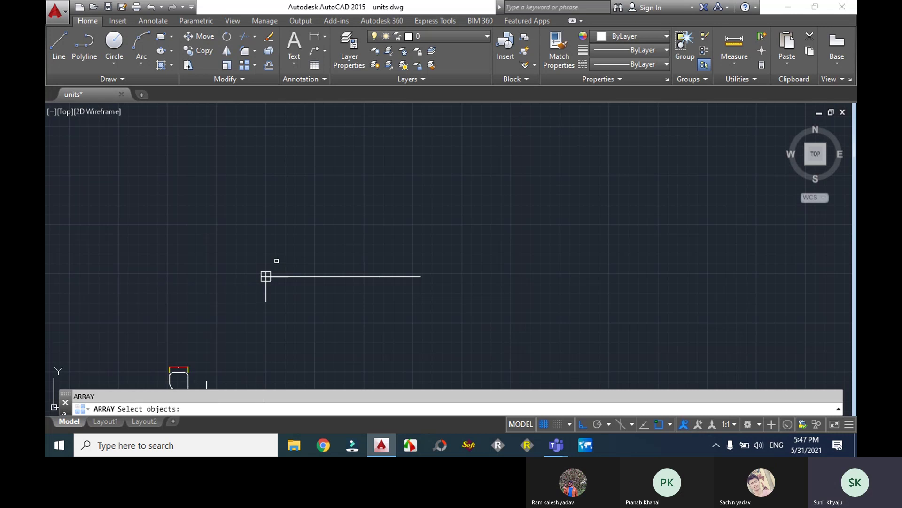
scroll(255, 268, "up", 8)
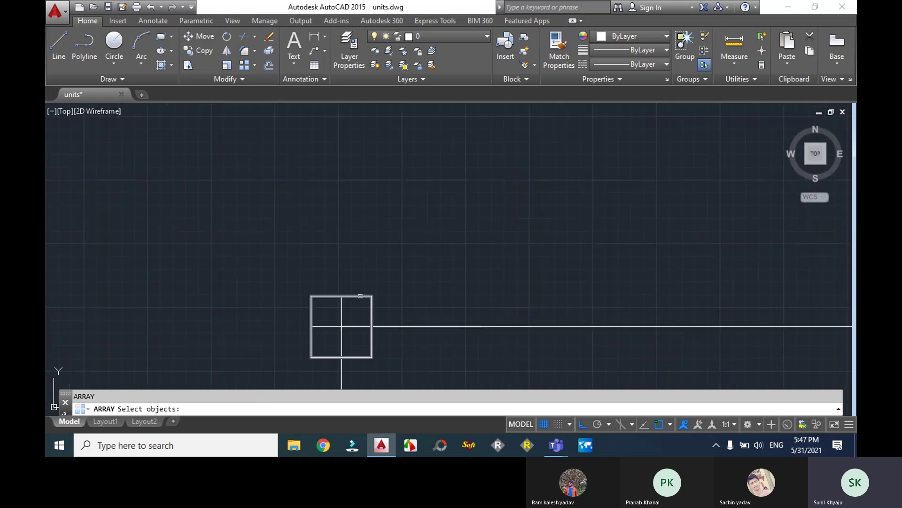
left_click(361, 295)
key("Return")
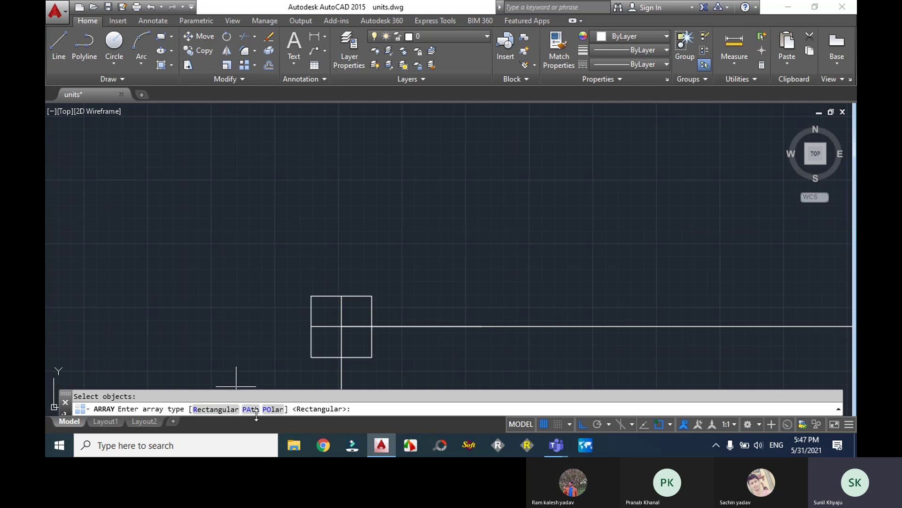
scroll(333, 306, "down", 3)
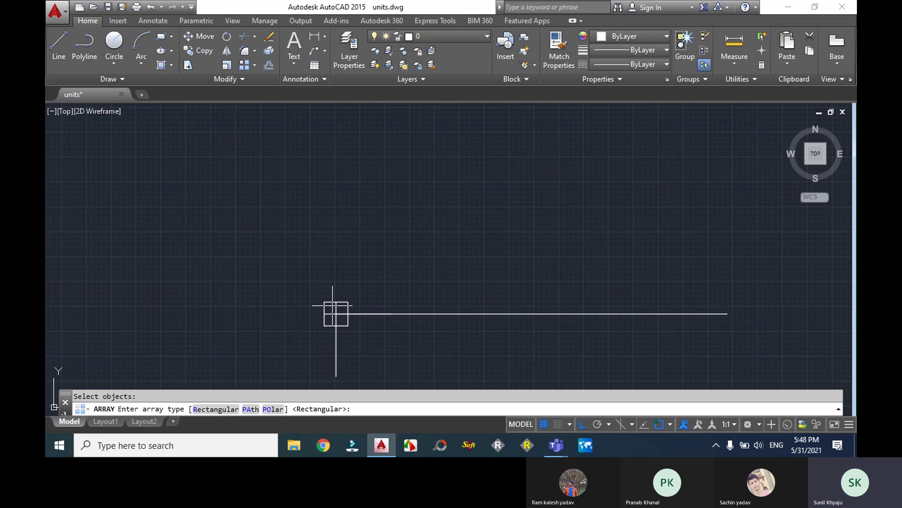
key("Return")
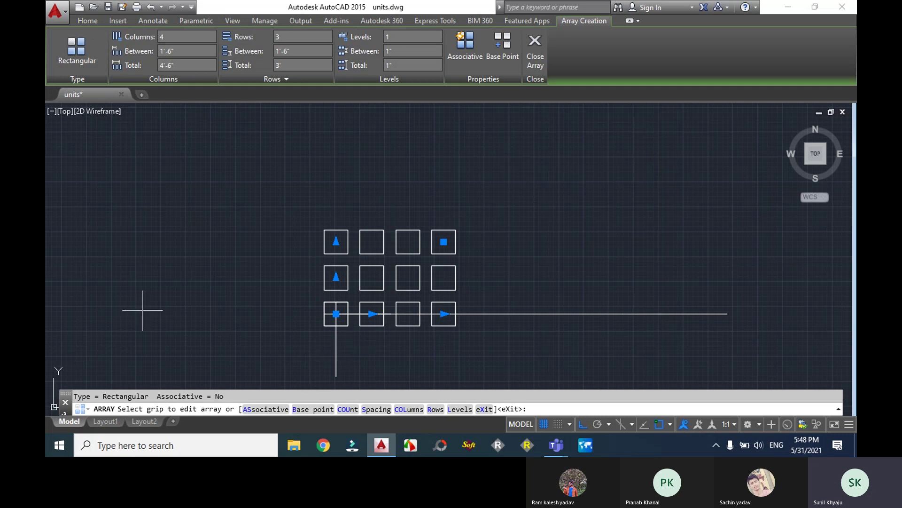
Set the square's array to 5 columns spaced 12' apart.
left_click(172, 36)
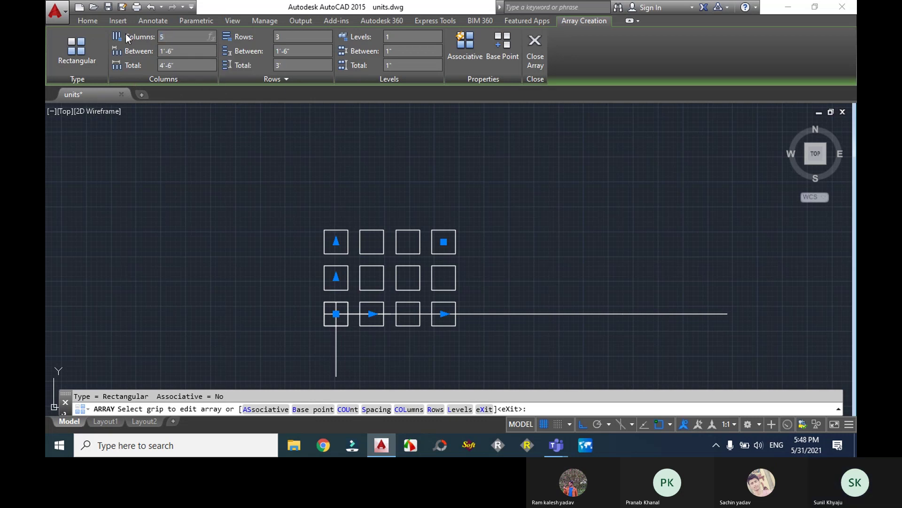
key("Return")
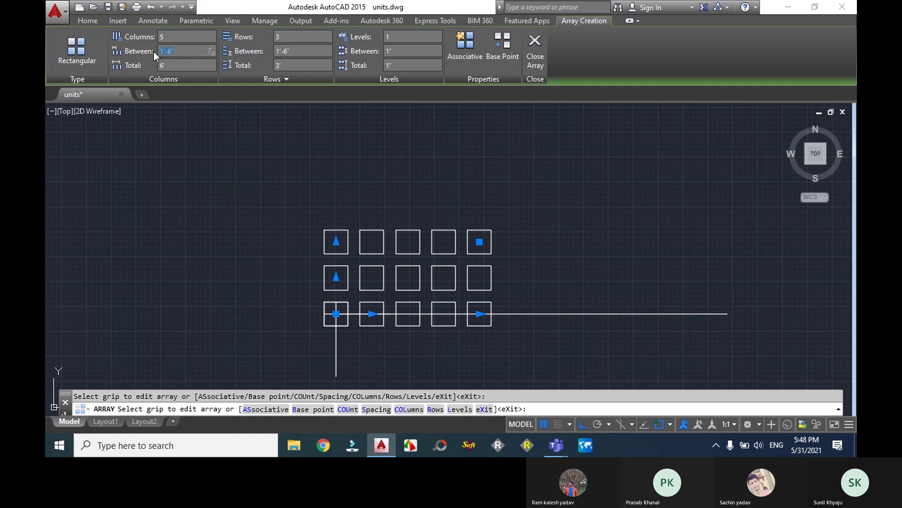
type("12")
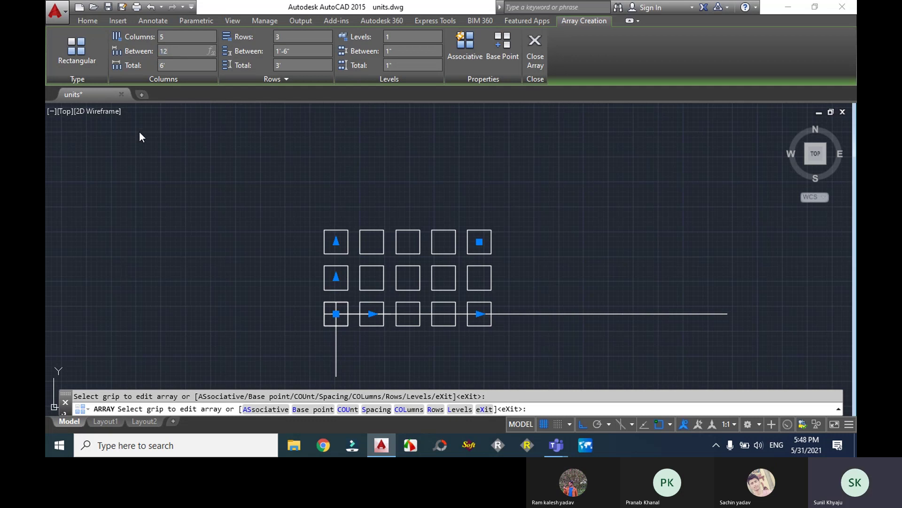
type("'")
key("Return")
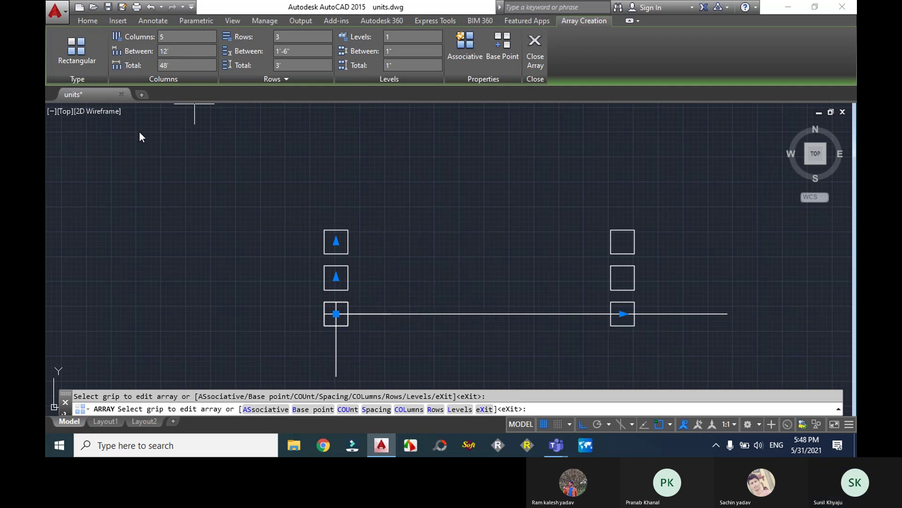
scroll(450, 263, "down", 2)
middle_click_drag(569, 252, 282, 215)
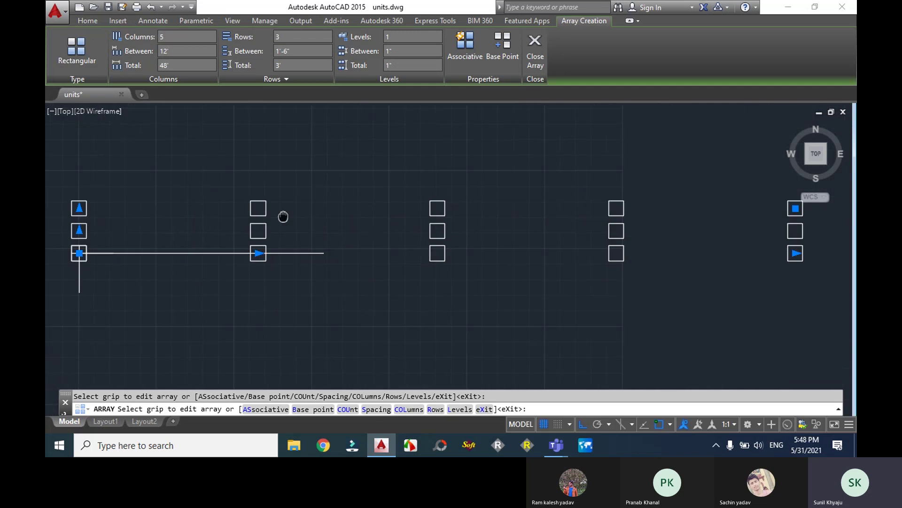
scroll(430, 249, "down", 2)
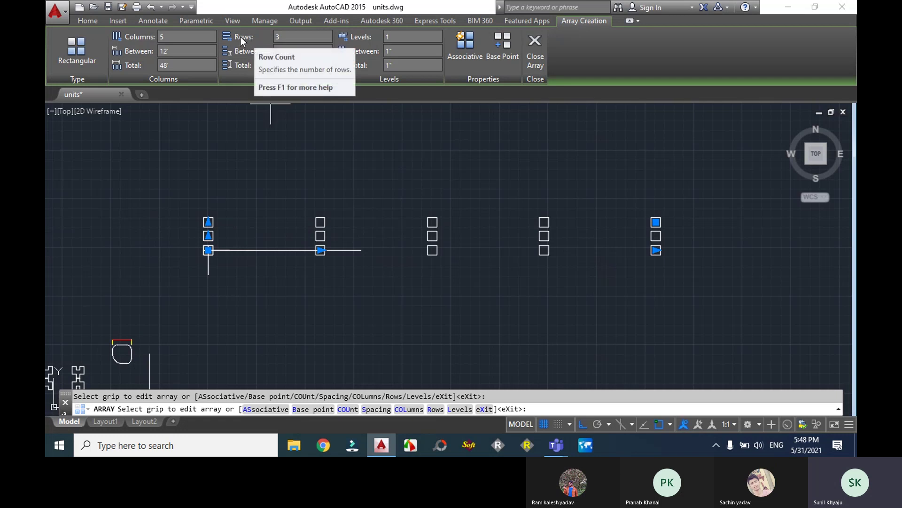
Set the square's array to 4 rows spaced 10' apart.
left_click(292, 37)
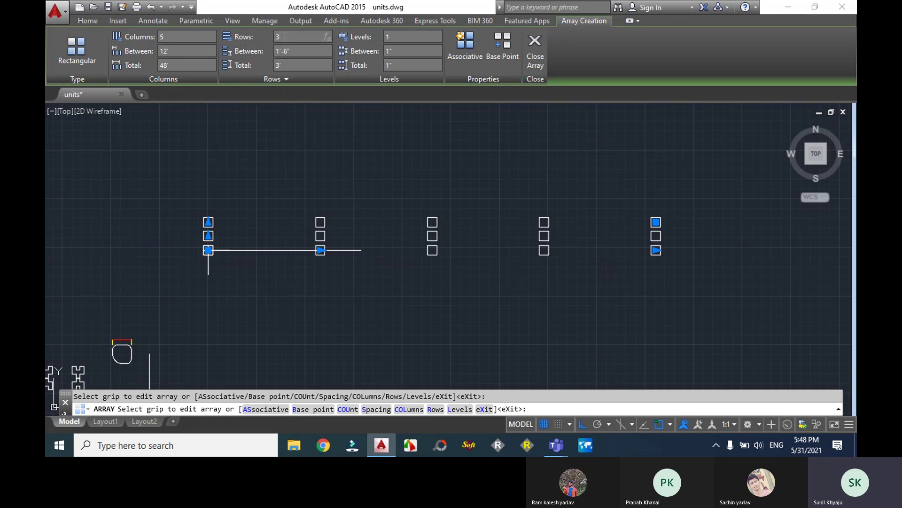
type("4")
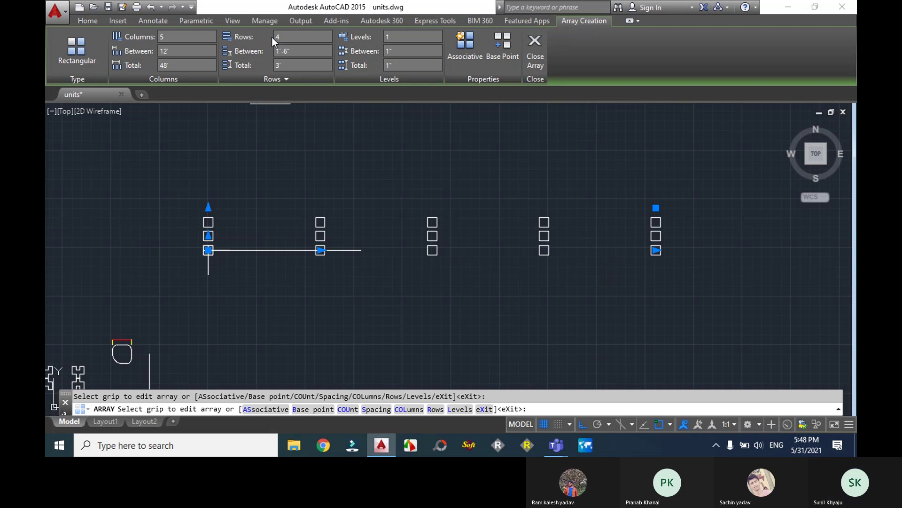
key("Return")
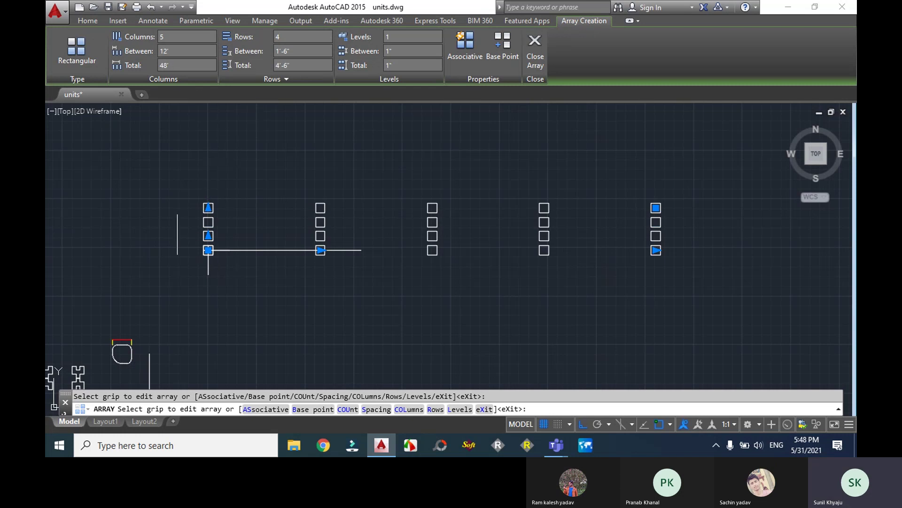
left_click(305, 52)
type("10'")
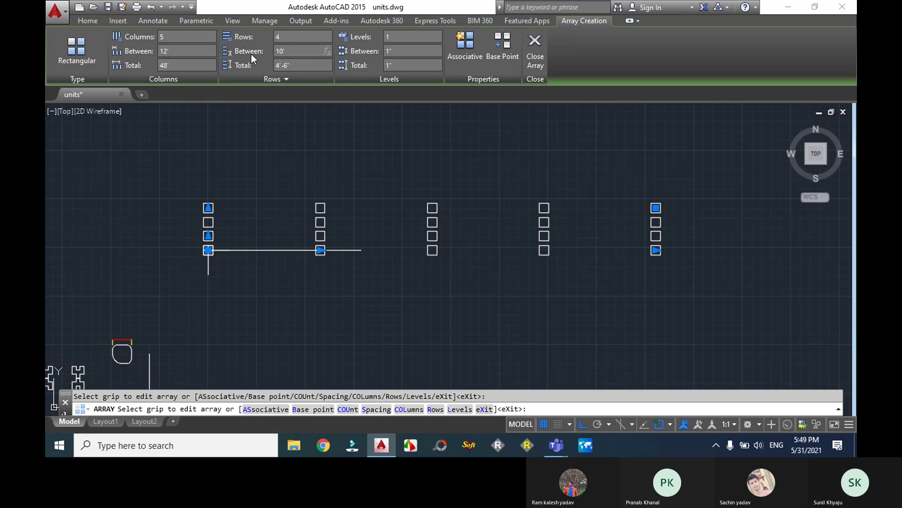
key("Return")
left_click(291, 48)
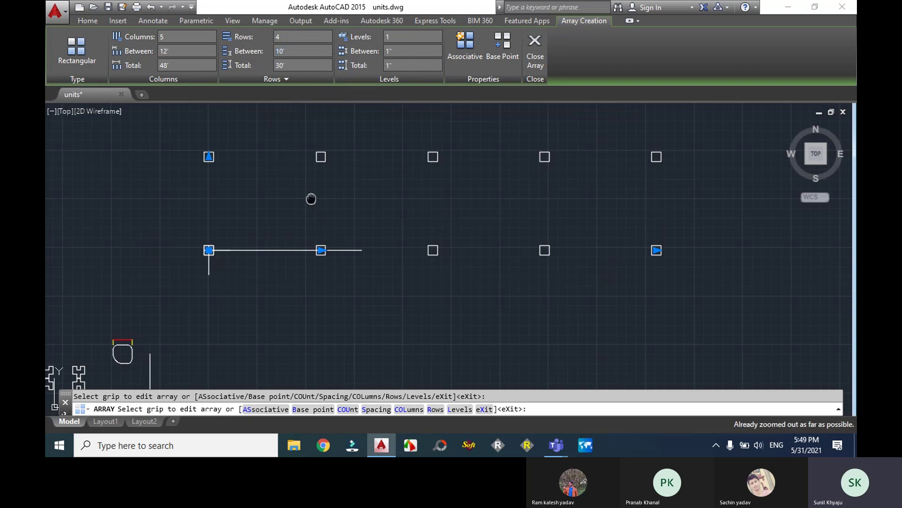
End the array command and zoom to the drawing extents to show the whole grid of squares.
scroll(329, 202, "up", 2)
scroll(291, 266, "down", 2)
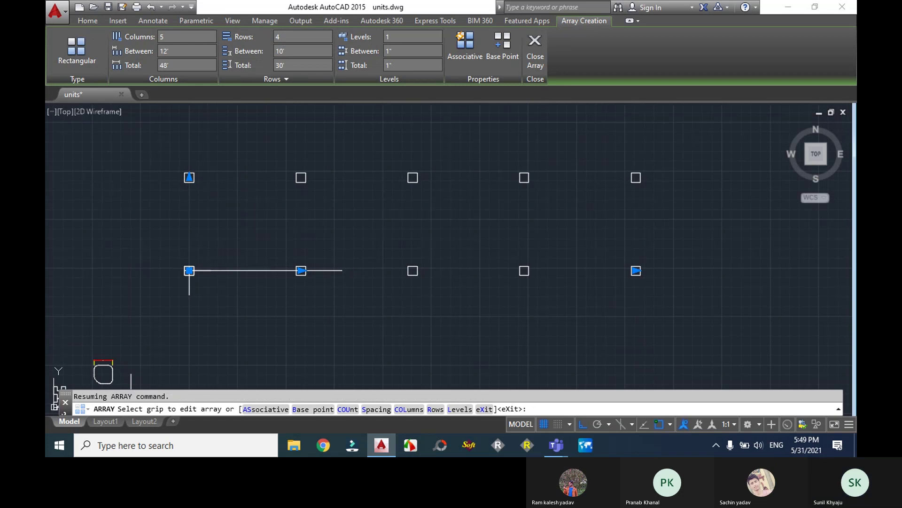
scroll(245, 221, "down", 2)
scroll(401, 215, "down", 1)
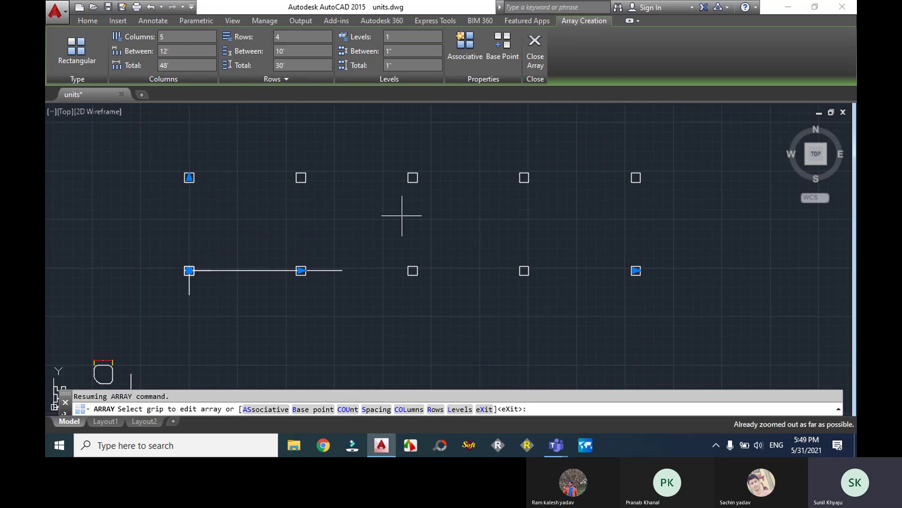
key("Escape")
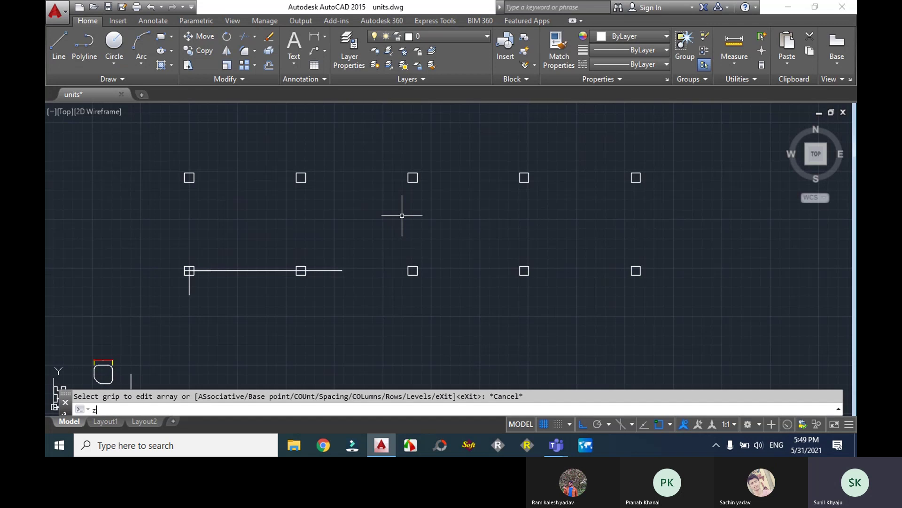
type("z")
key("Return")
type("e")
key("Return")
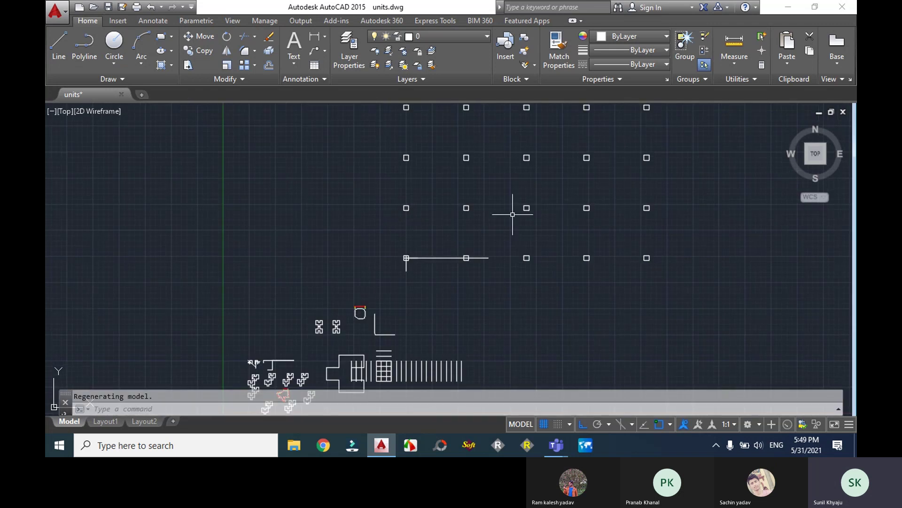
middle_click_drag(524, 201, 405, 244)
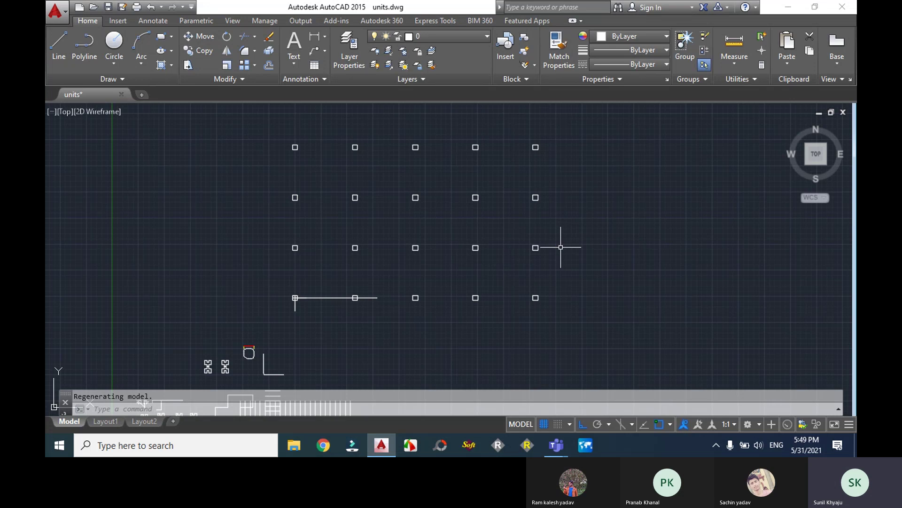
Start another rectangular array, using the square at the upper-left corner of the grid as the source object.
type("a")
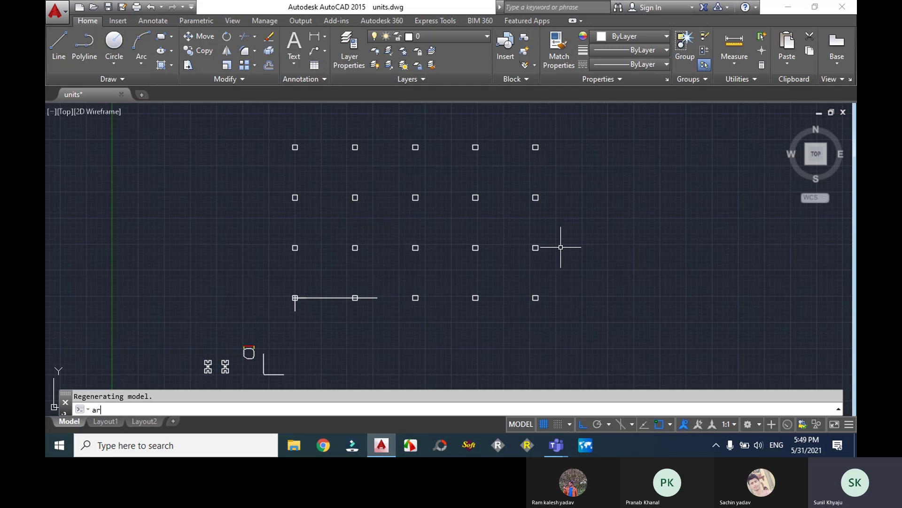
type("r")
key("Return")
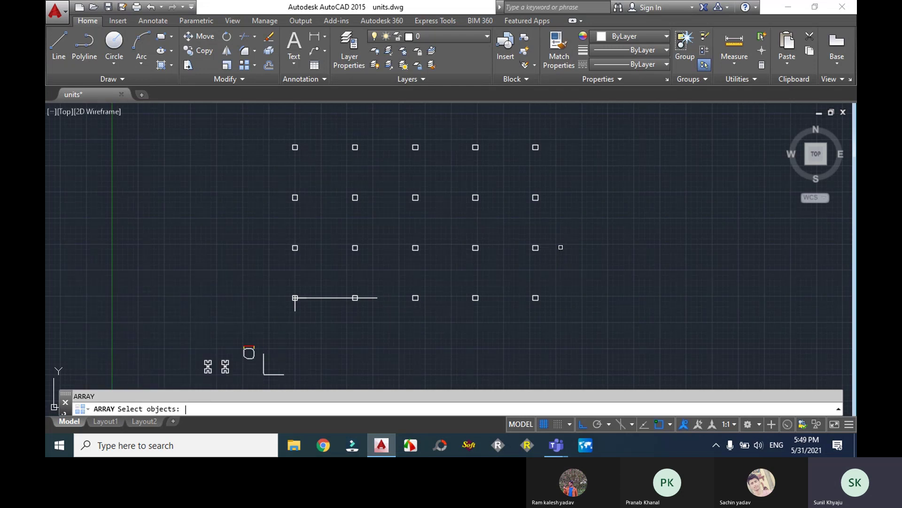
scroll(295, 148, "up", 4)
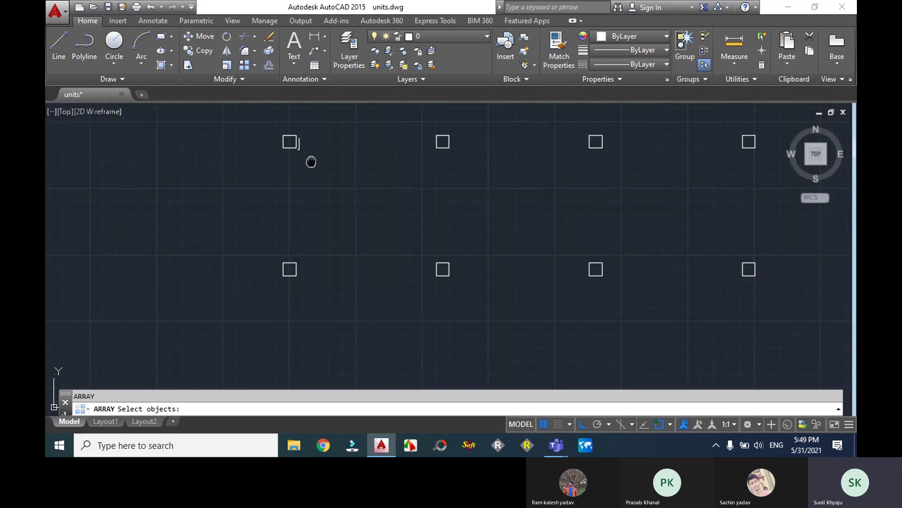
middle_click_drag(310, 159, 362, 230)
left_click(362, 231)
left_click(287, 175)
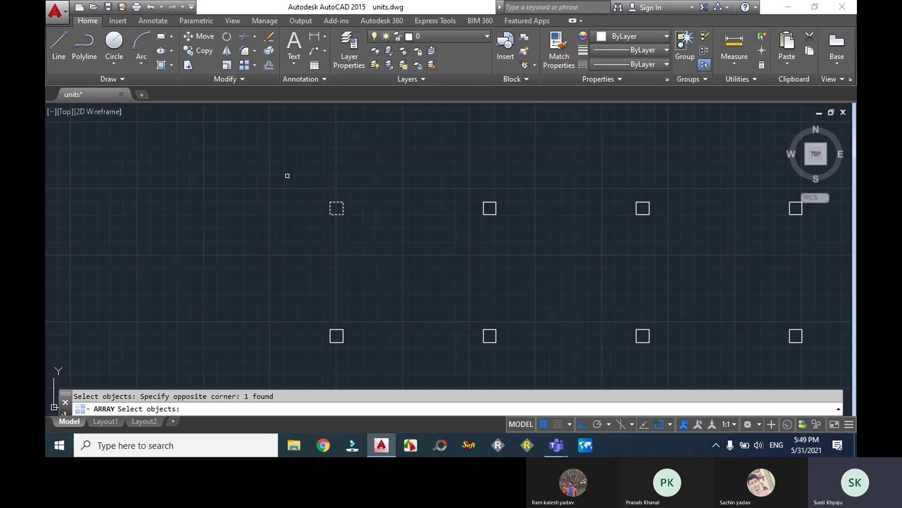
key("Return")
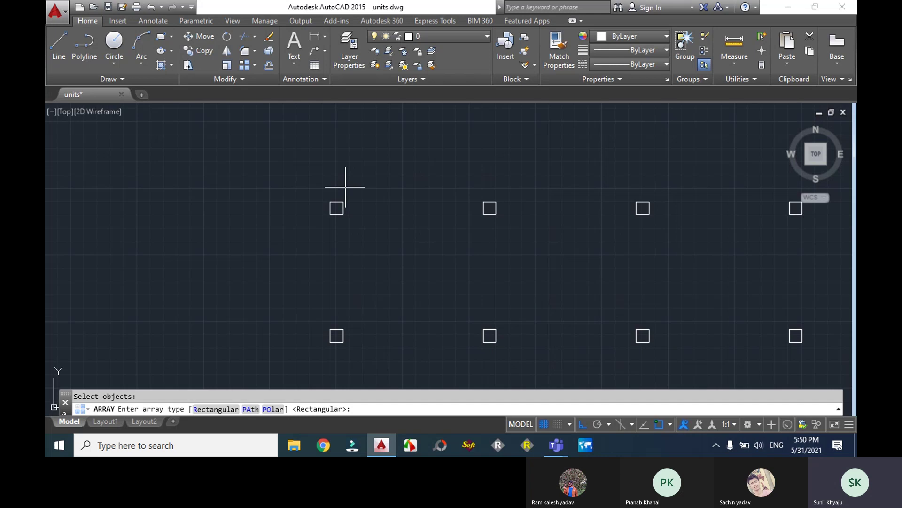
key("Return")
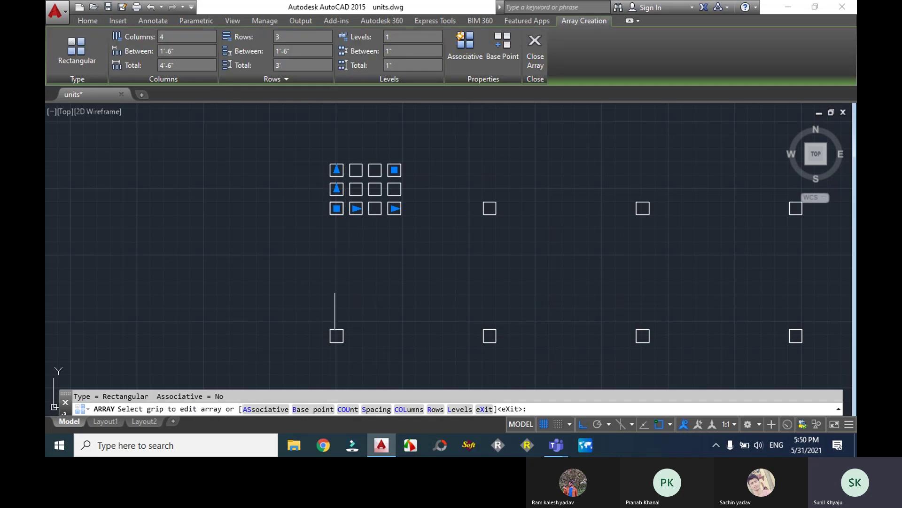
Change the new array's row count to 4 with its row count grip and finish the array.
scroll(328, 180, "up", 5)
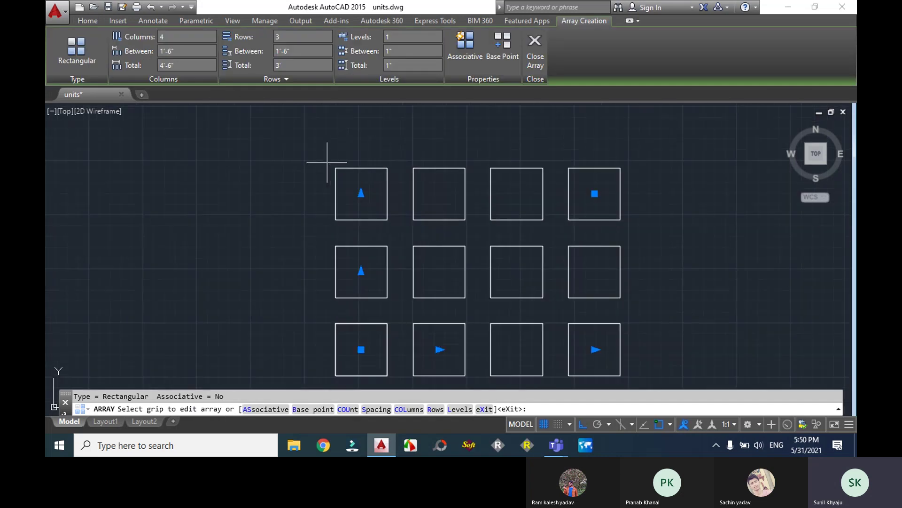
left_click(360, 194)
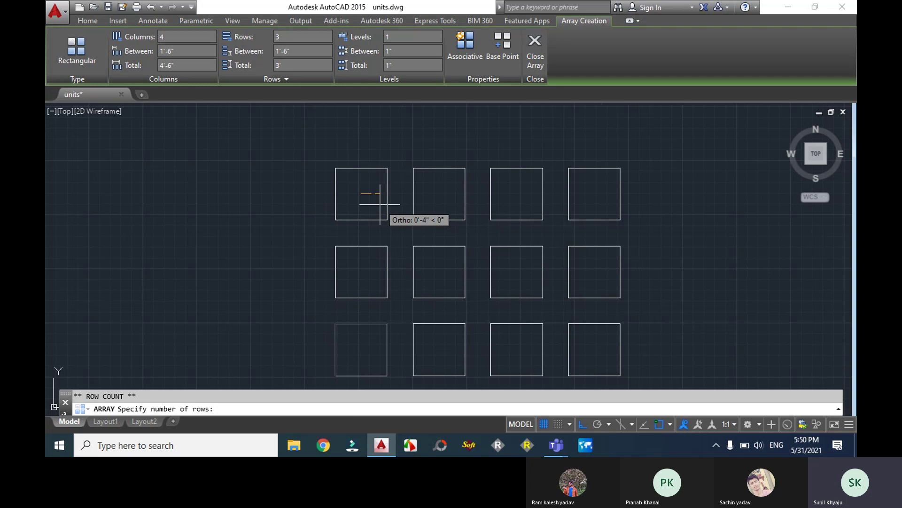
type("4")
key("Return")
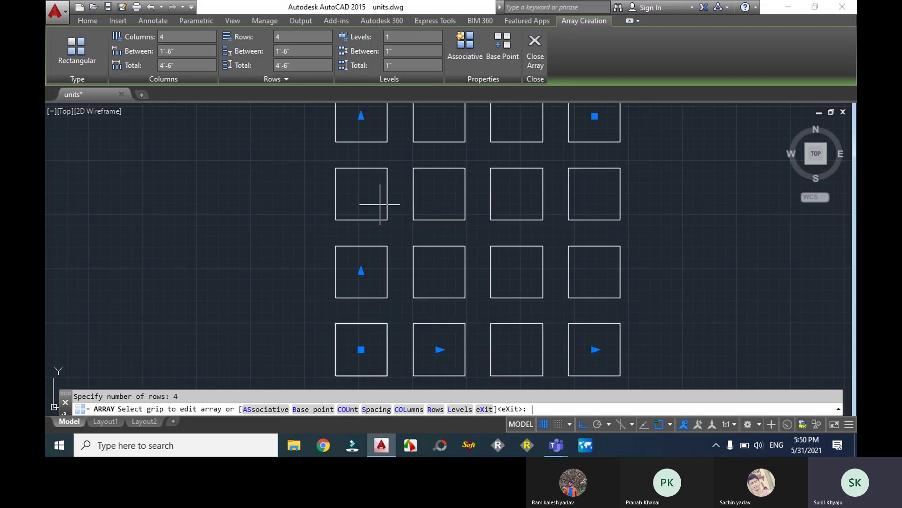
key("Return")
scroll(468, 191, "down", 5)
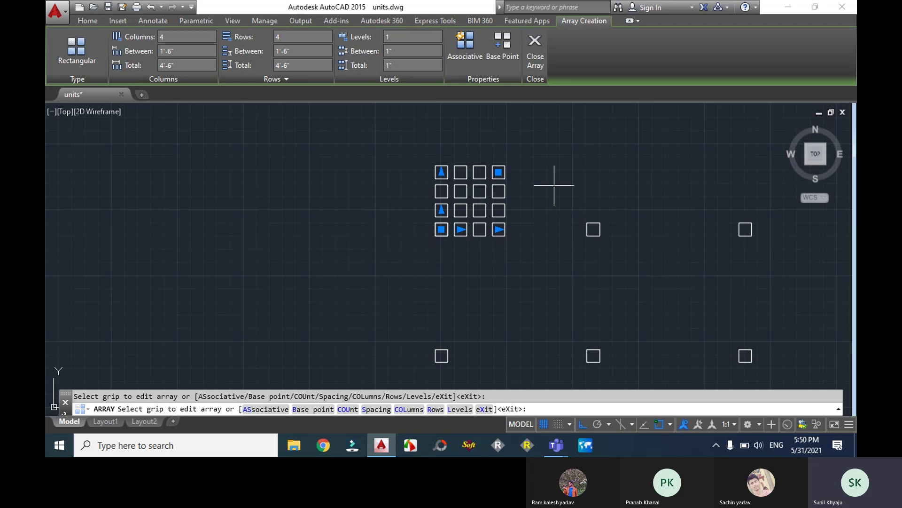
key("Escape")
scroll(462, 193, "down", 9)
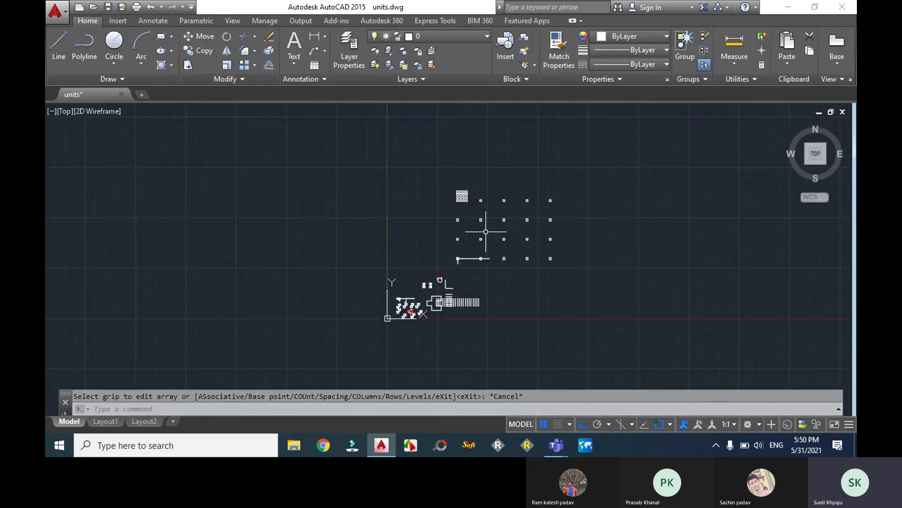
scroll(480, 206, "up", 9)
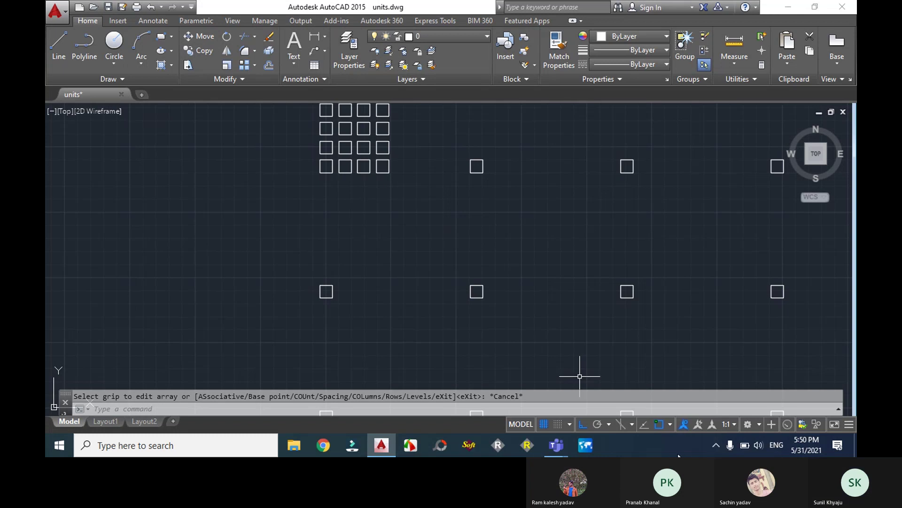
Switch to the Microsoft Teams meeting window and open its additional meeting actions.
mouse_move(556, 445)
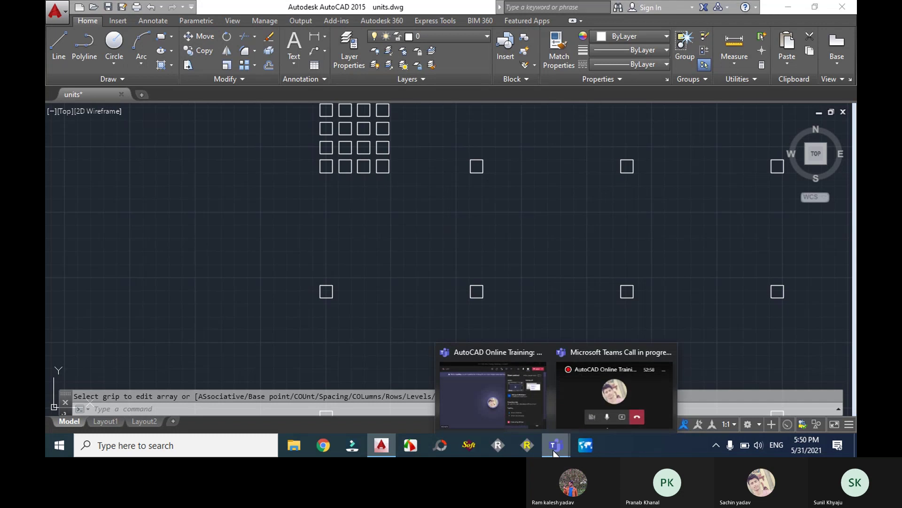
left_click(532, 424)
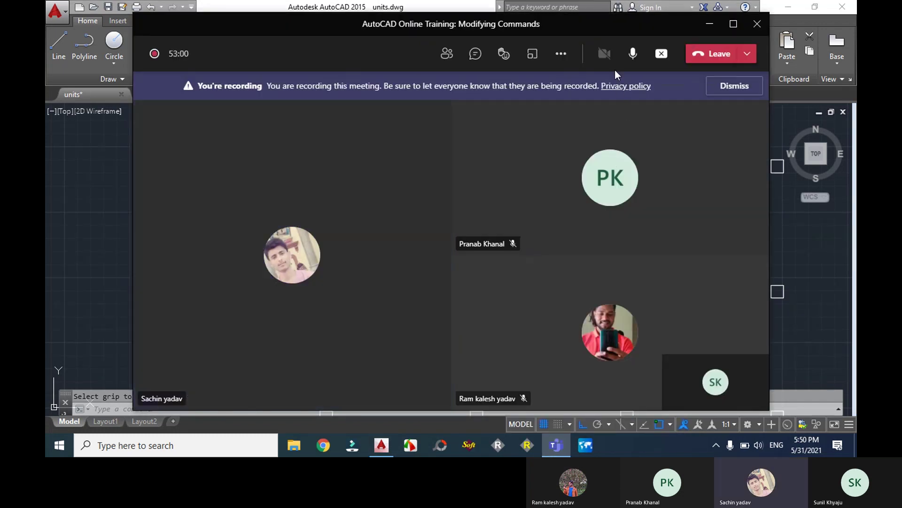
left_click(561, 54)
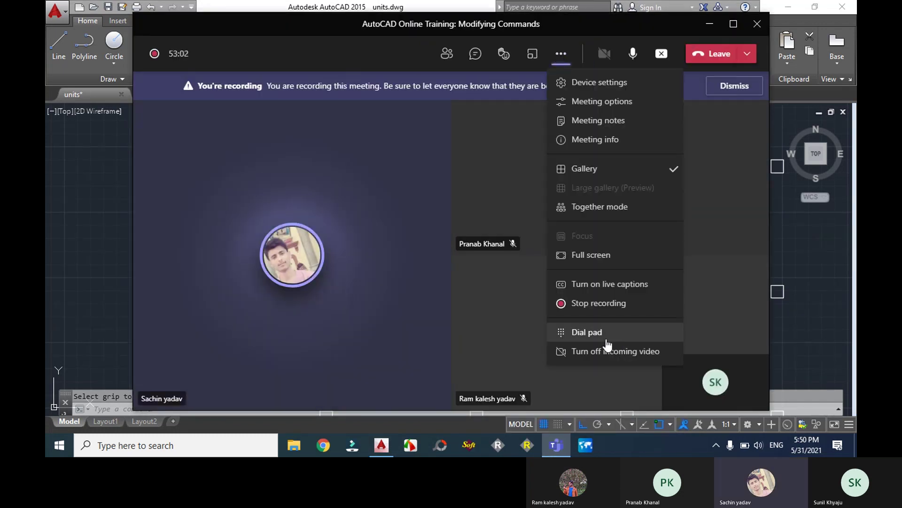